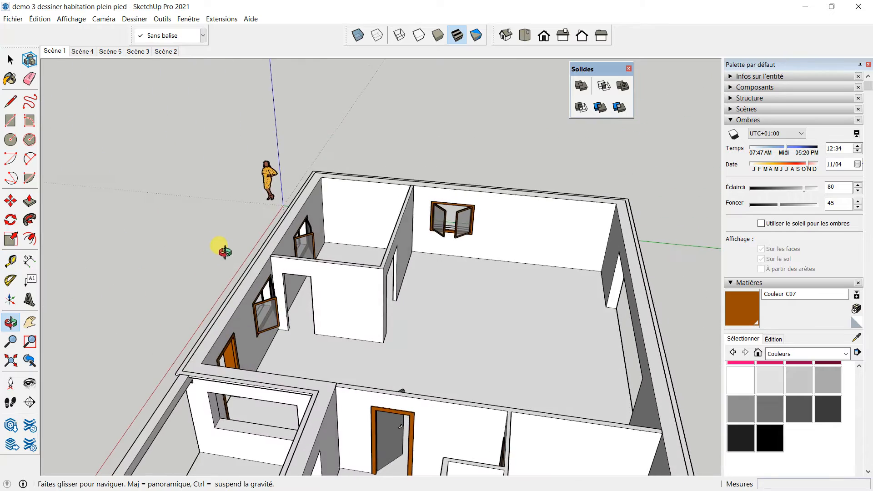
Place guides along the floor edges of the window wall and the adjoining wall with the large opening, at the main room's corner.
scroll(452, 173, up, 4)
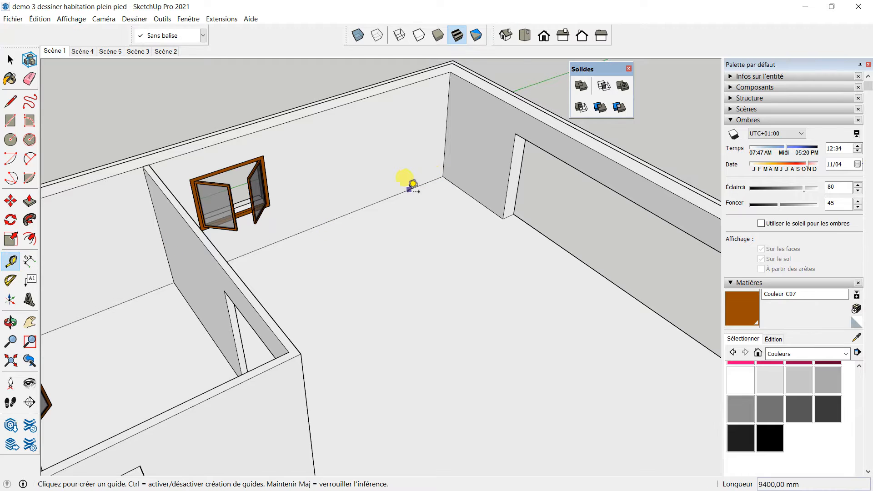
scroll(409, 184, up, 3)
click(402, 193)
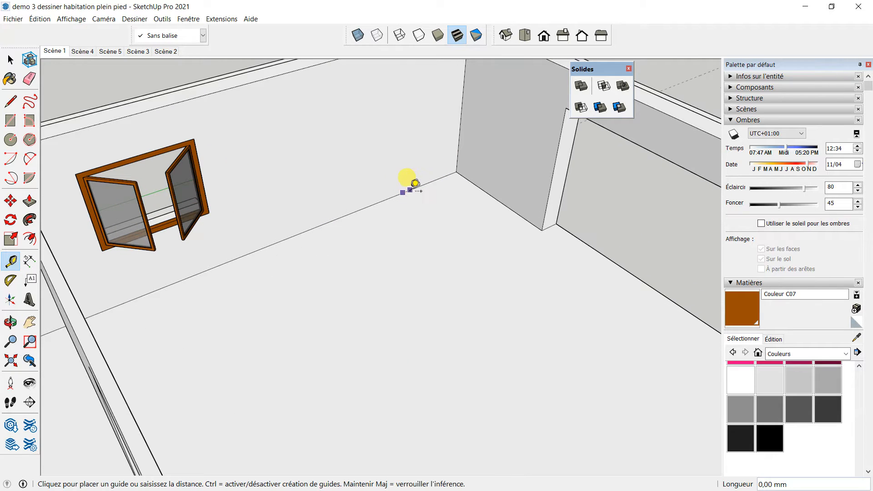
click(508, 199)
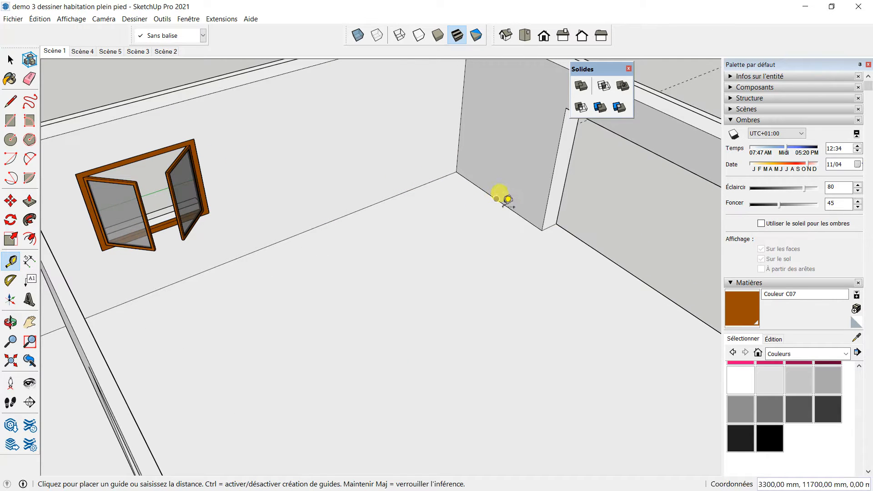
click(498, 214)
scroll(498, 214, down, 5)
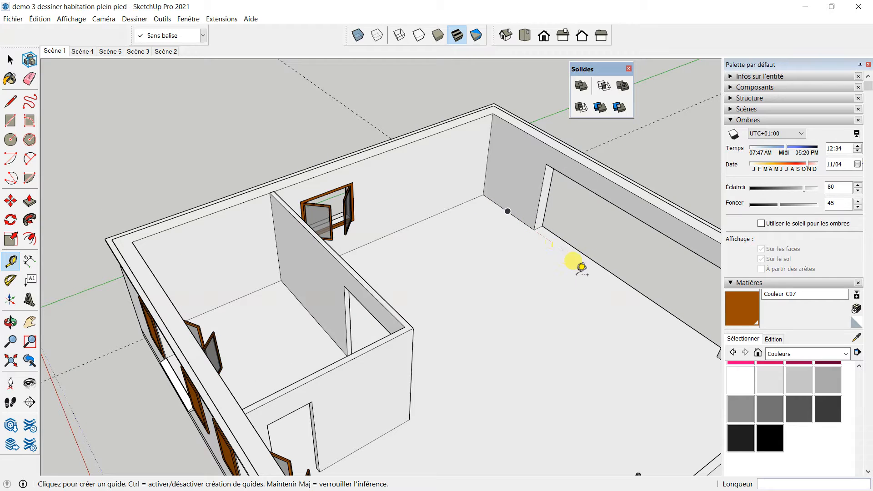
Place a vertical guide on each of the two walls, 1500 mm from their shared corner edge.
scroll(504, 225, up, 6)
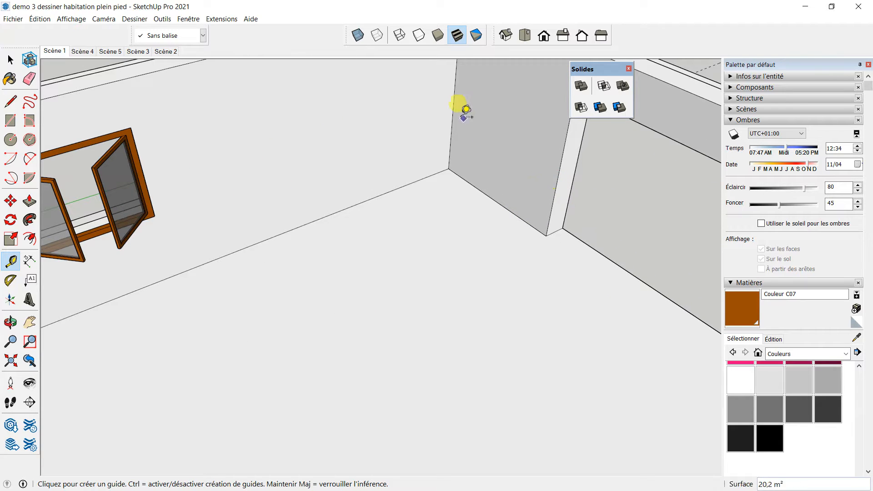
click(453, 106)
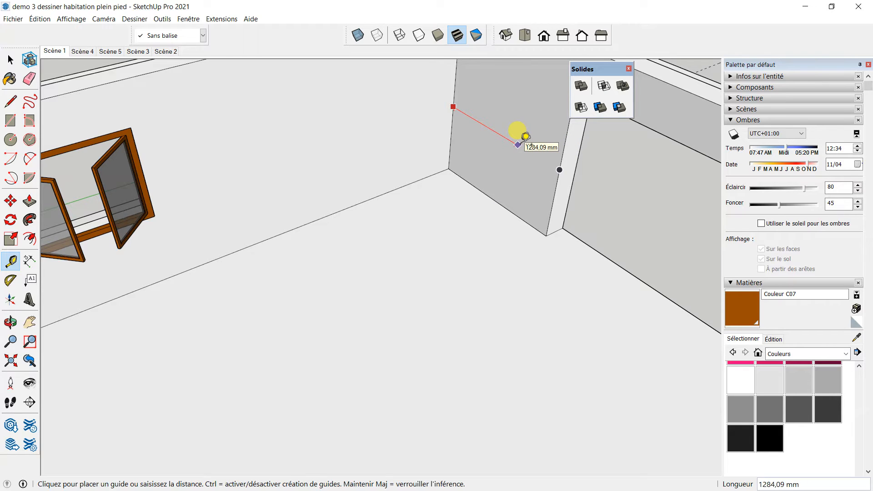
key(Escape)
click(455, 90)
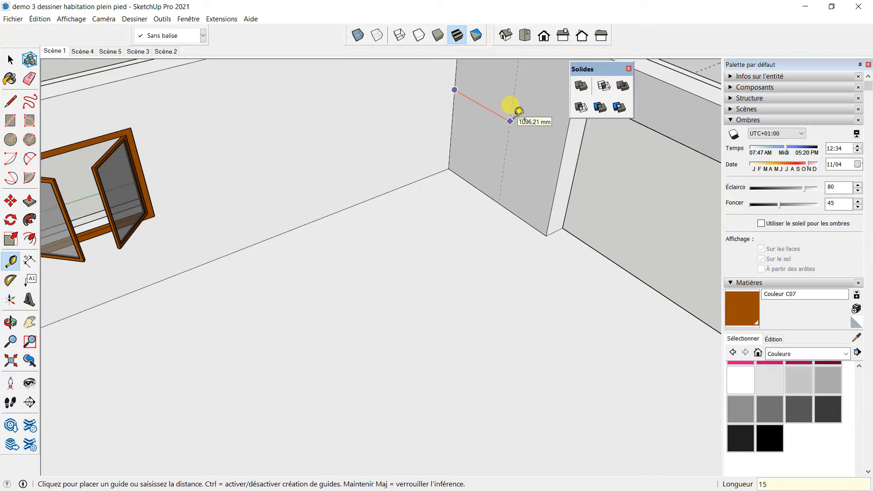
key(Return)
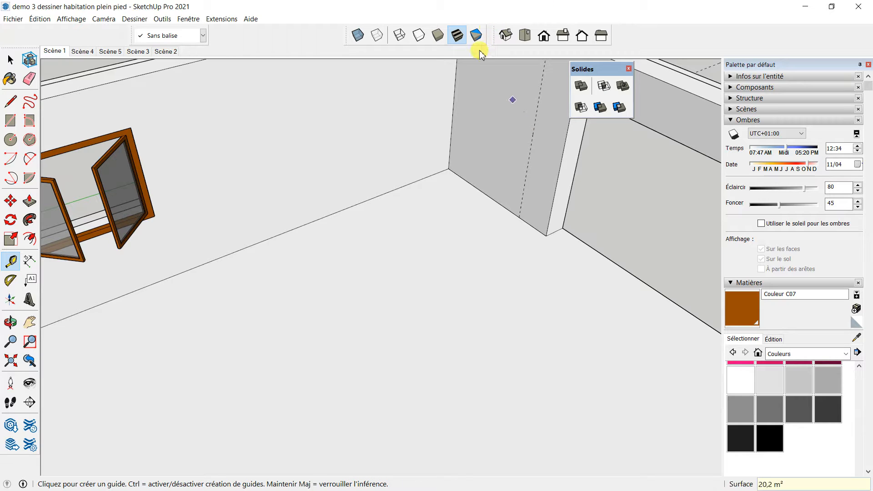
click(454, 90)
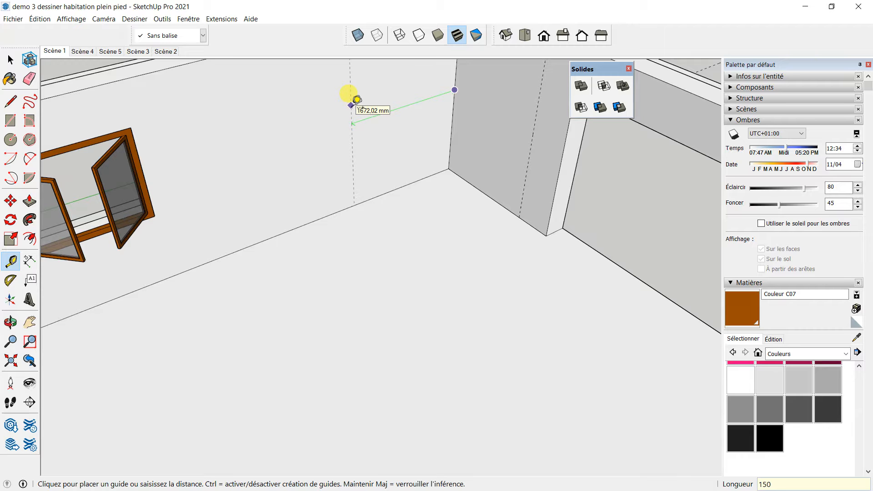
key(Return)
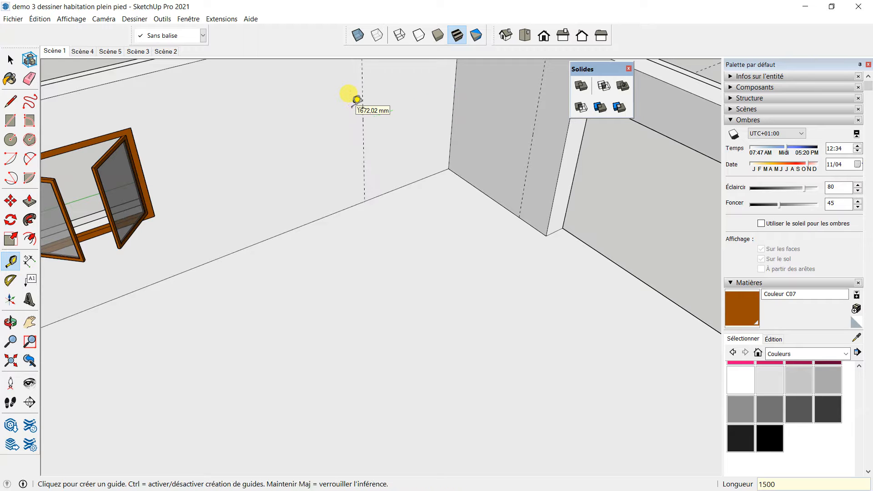
middle_drag(400, 144, 541, 257)
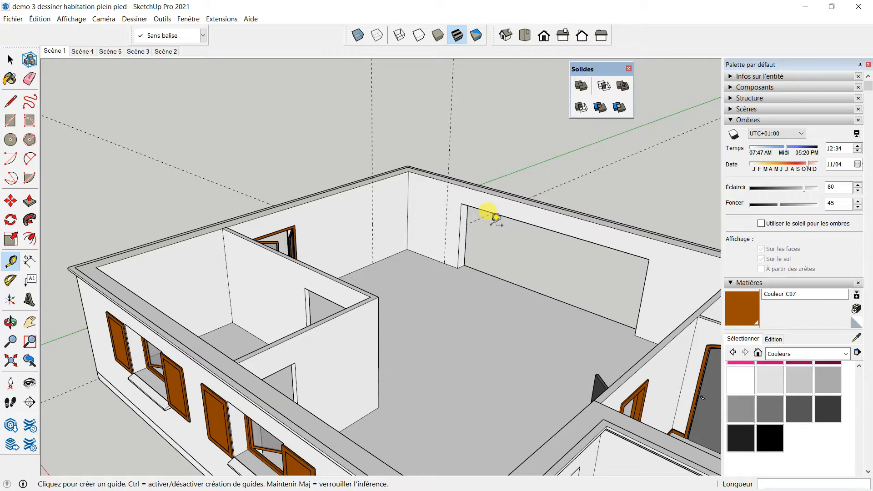
middle_drag(444, 191, 402, 248)
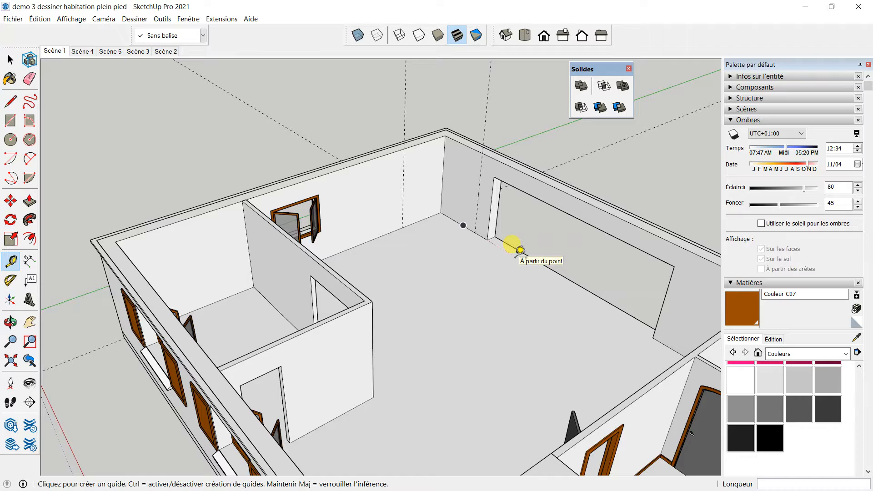
click(394, 233)
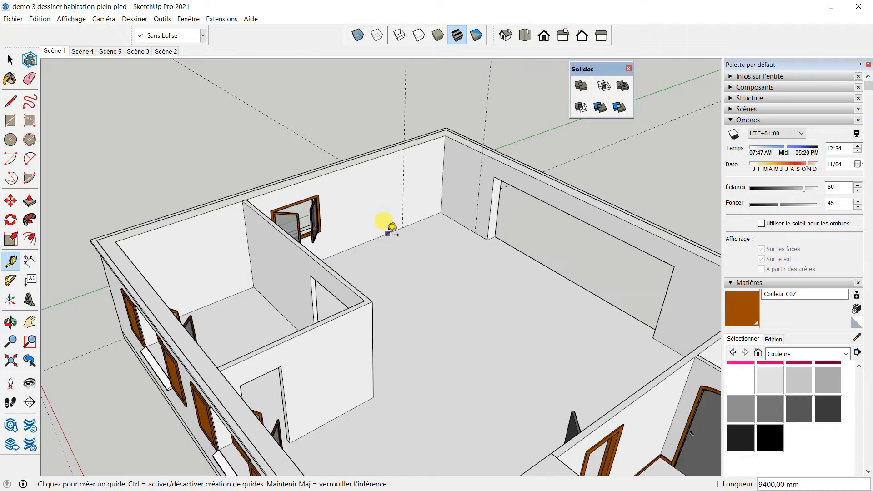
click(384, 235)
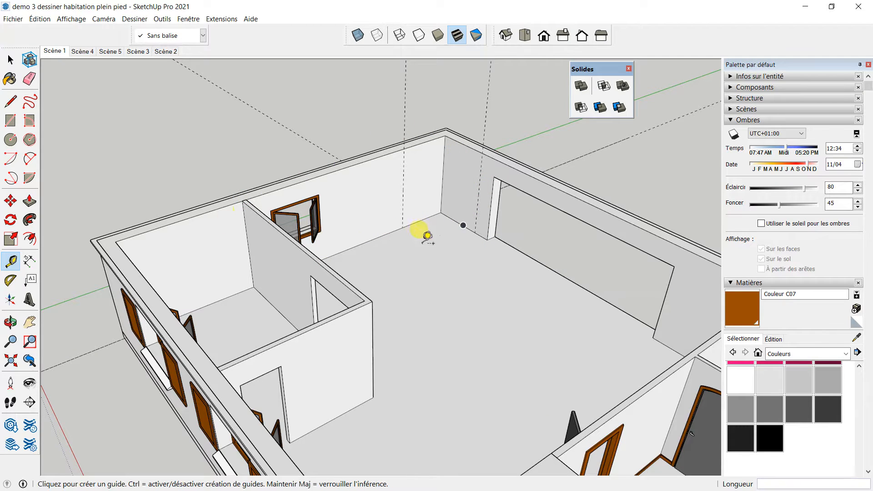
Hide the exterior walls group and the thin band that runs around the top of those walls.
click(10, 60)
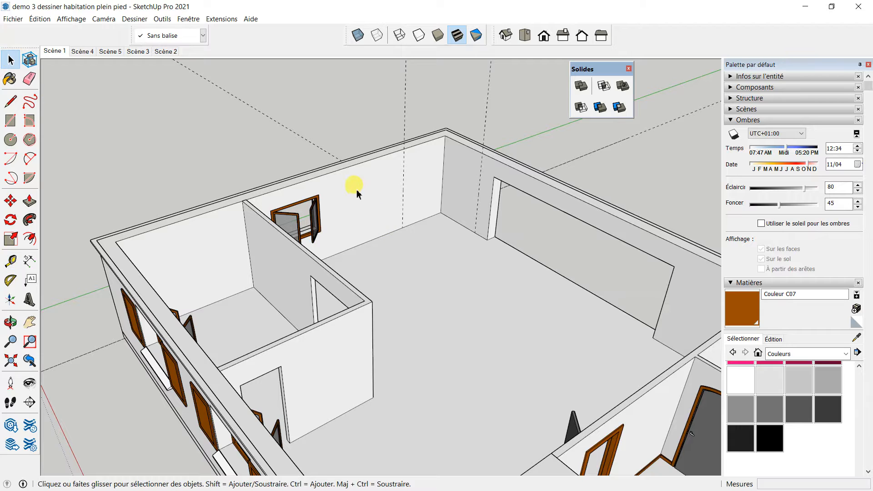
right_click(358, 193)
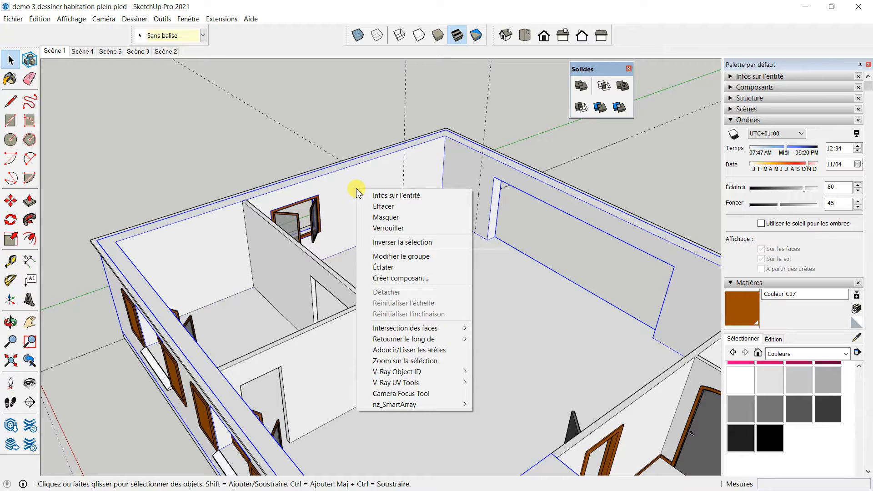
click(383, 207)
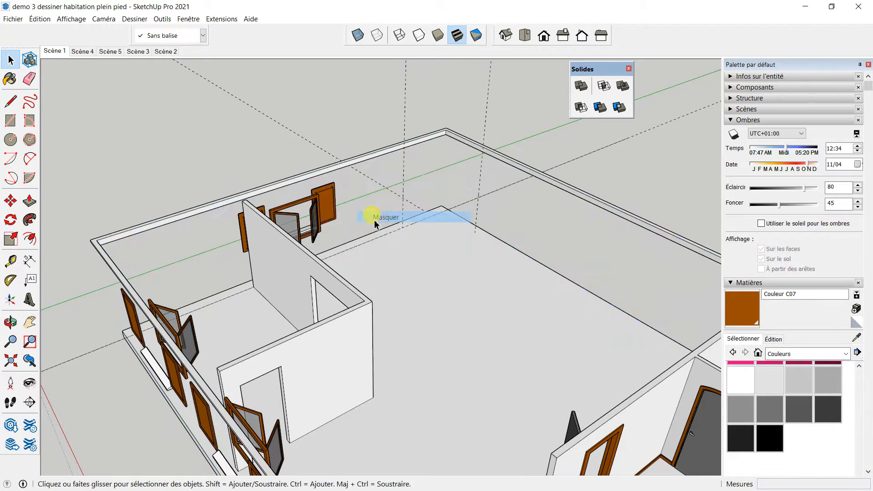
click(427, 139)
right_click(428, 138)
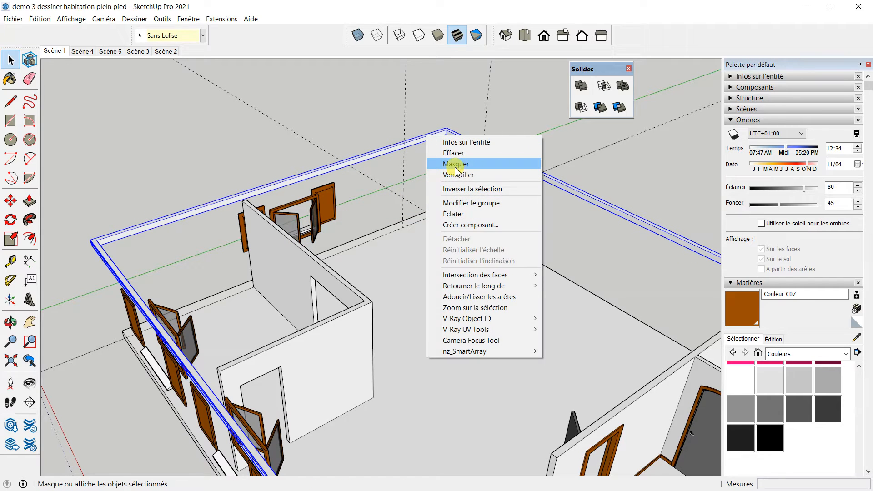
click(456, 165)
Try to hide the partitions, doors and windows at the front of the house in one selection, and undo that hiding.
scroll(353, 278, down, 5)
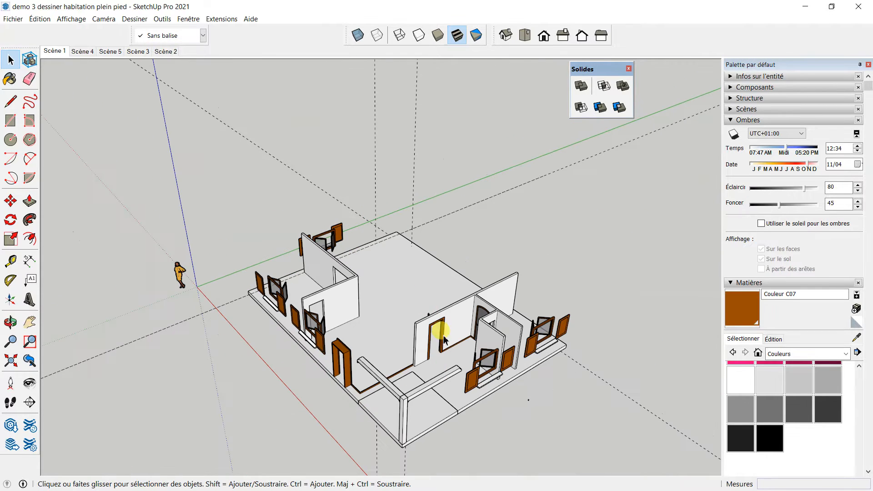
drag(558, 431, 297, 305)
drag(396, 372, 402, 357)
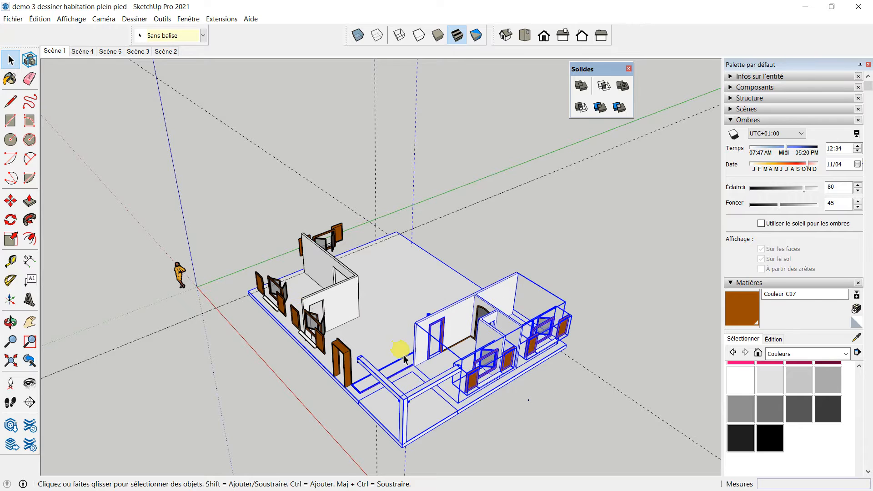
right_click(465, 339)
click(516, 416)
drag(515, 406, 419, 314)
right_click(446, 324)
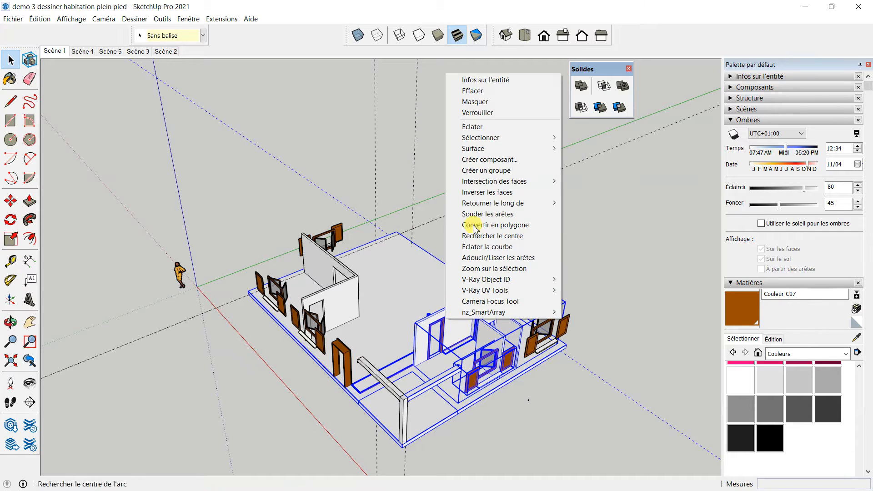
click(470, 100)
middle_drag(355, 284, 241, 308)
middle_drag(387, 332, 260, 263)
scroll(446, 246, up, 2)
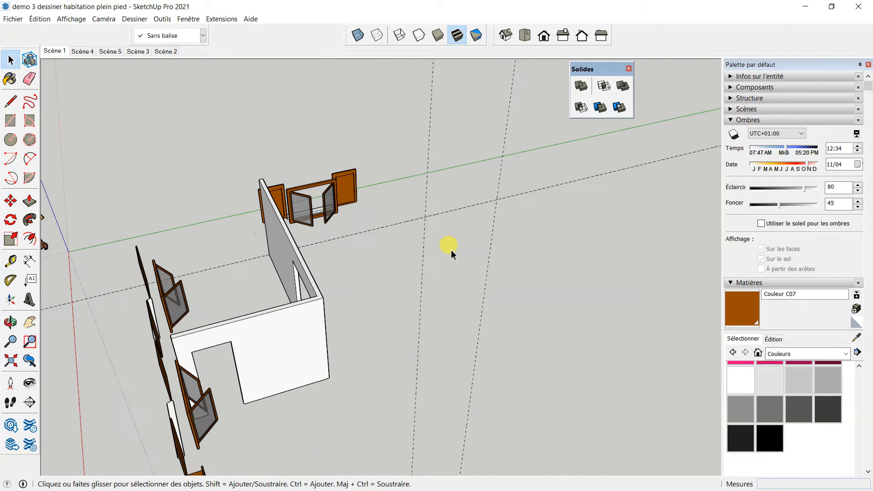
click(39, 19)
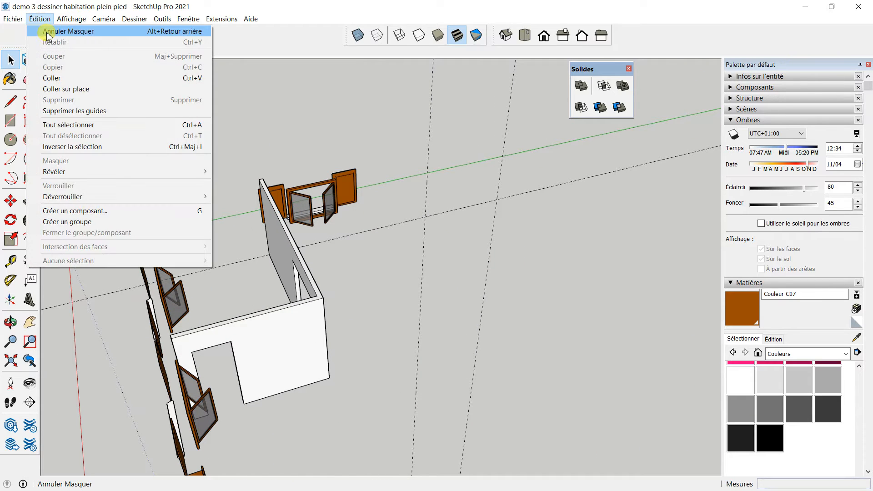
click(43, 30)
Place a guide 300 mm inside the slab edge on the large-opening side and delete the misplaced guide parallel to it.
middle_drag(447, 261, 444, 230)
scroll(476, 222, up, 2)
scroll(440, 230, down, 1)
scroll(441, 236, up, 1)
scroll(441, 236, up, 1)
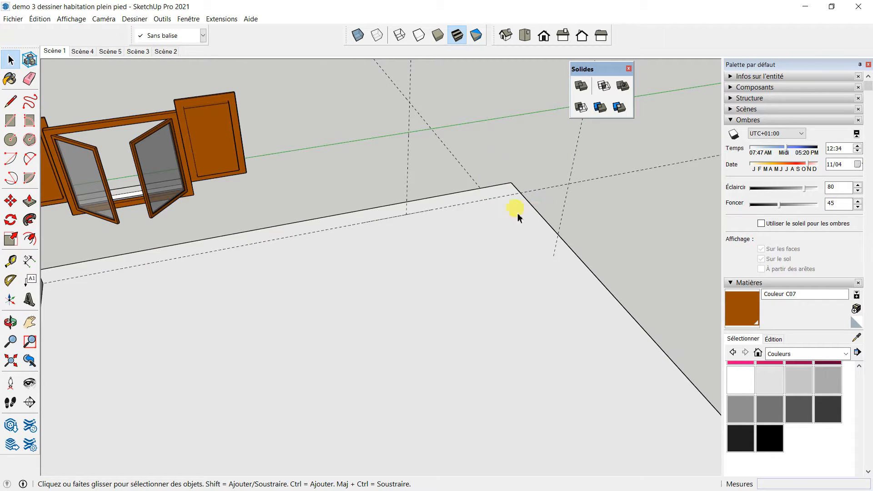
click(10, 260)
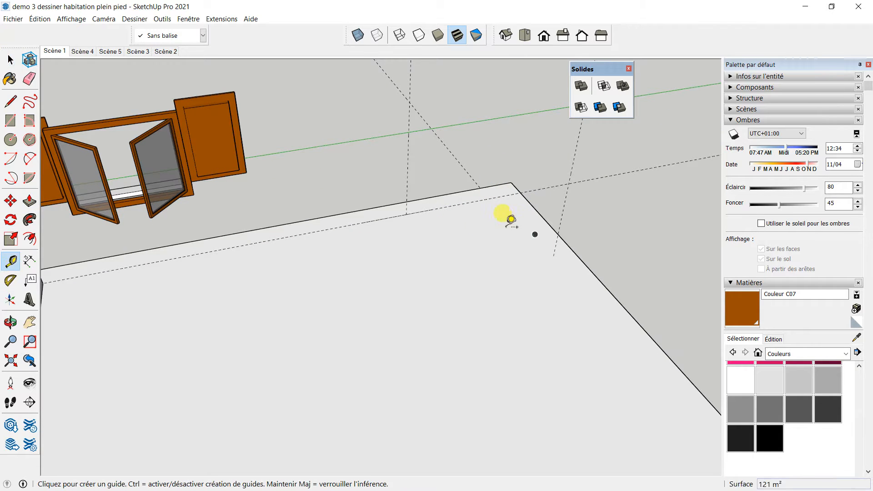
click(542, 216)
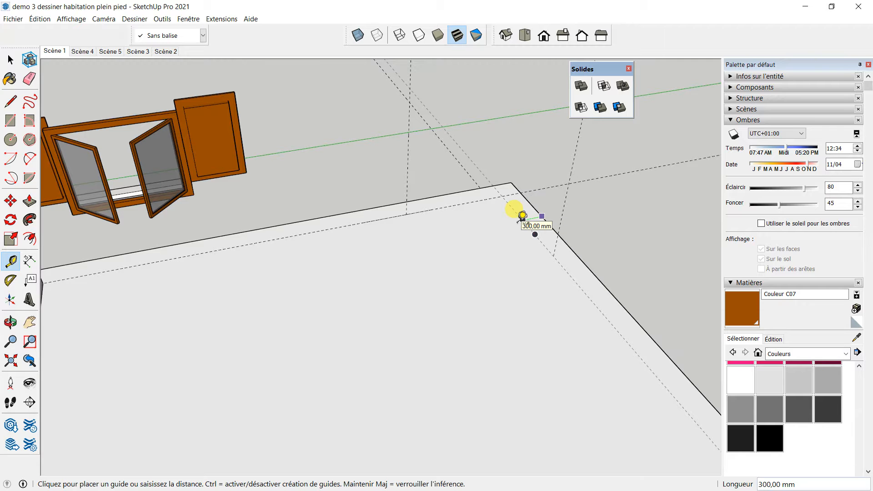
middle_drag(510, 209, 761, 237)
middle_drag(488, 219, 710, 232)
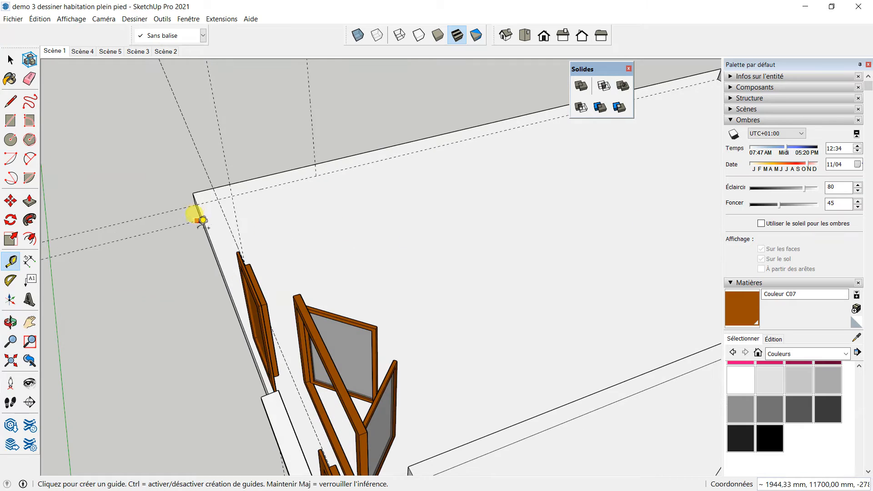
click(10, 60)
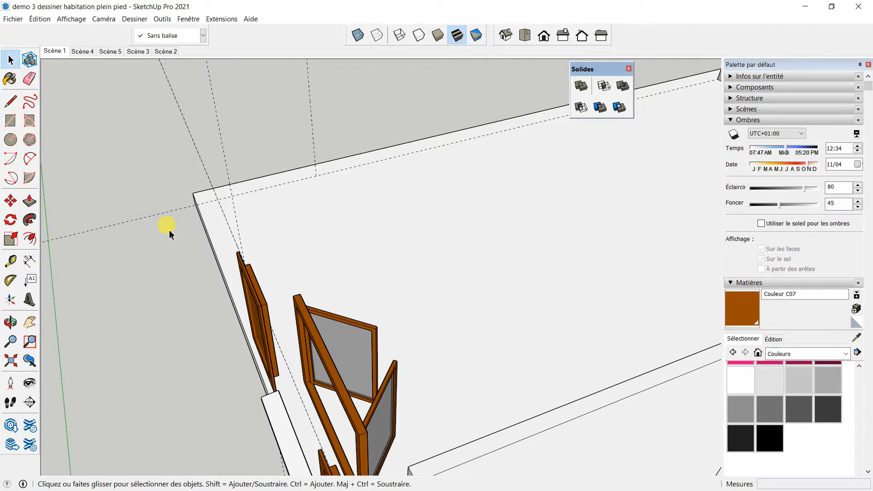
Hide the window with its shutters near the slab corner and the interior partition standing on the slab.
middle_drag(381, 250, 177, 256)
scroll(186, 248, down, 2)
click(193, 234)
right_click(194, 234)
click(222, 262)
middle_drag(389, 259, 499, 273)
scroll(328, 241, up, 3)
click(187, 196)
right_click(190, 201)
click(218, 229)
scroll(395, 279, down, 5)
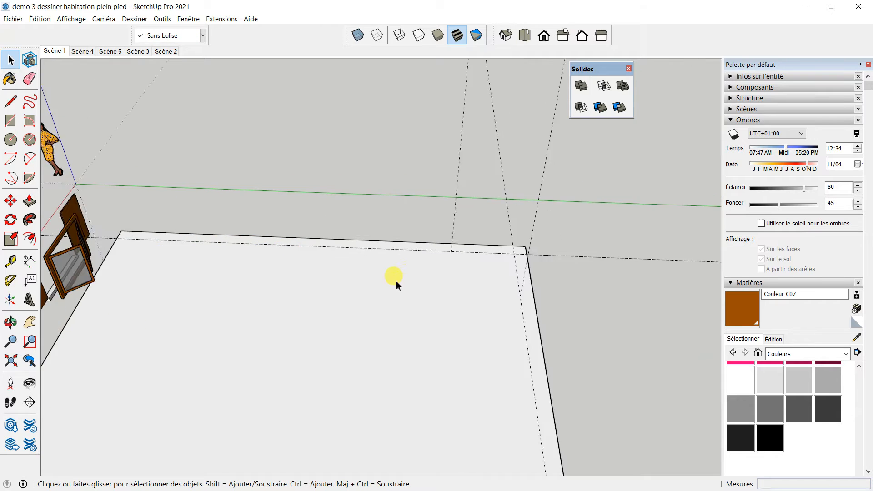
Place two guides at the slab corner, each 500 mm inward from the existing guide along its slab edge.
middle_drag(384, 278, 516, 301)
scroll(378, 232, up, 5)
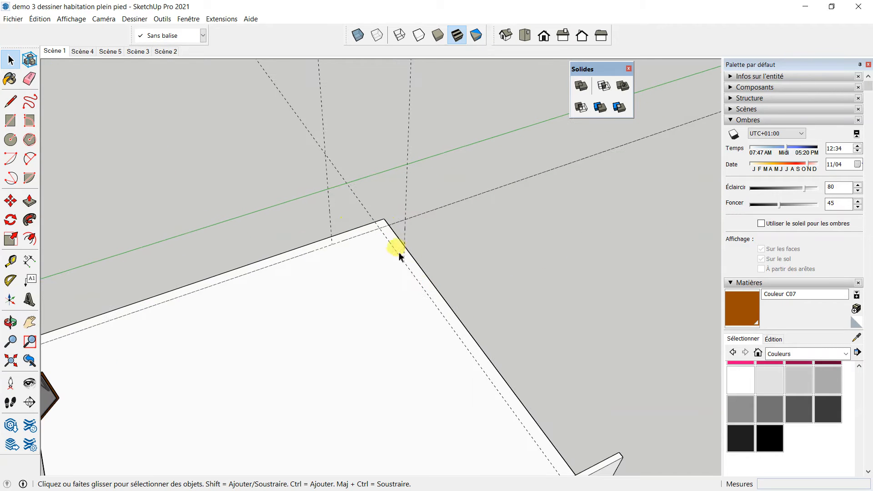
scroll(343, 220, up, 3)
middle_drag(403, 238, 441, 197)
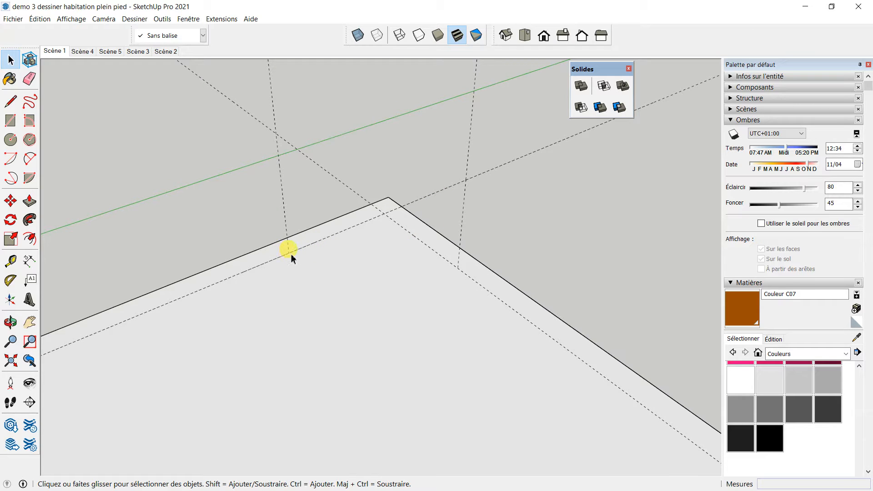
click(11, 101)
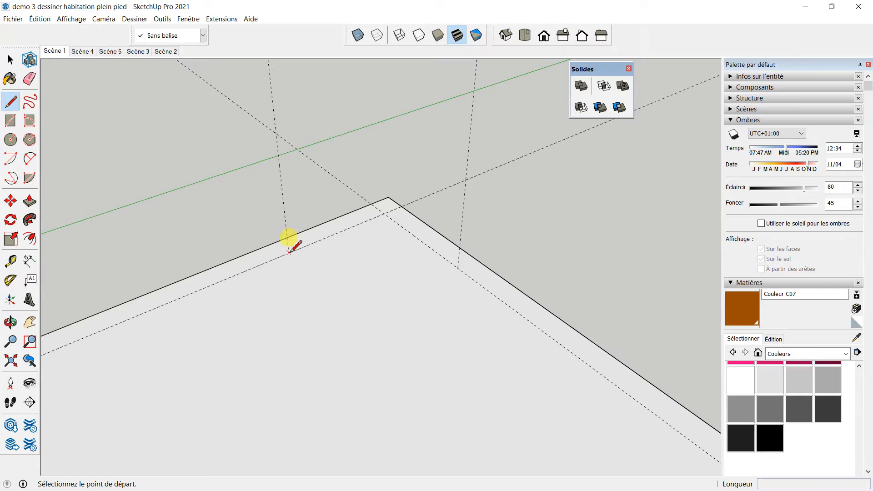
middle_drag(293, 252, 362, 308)
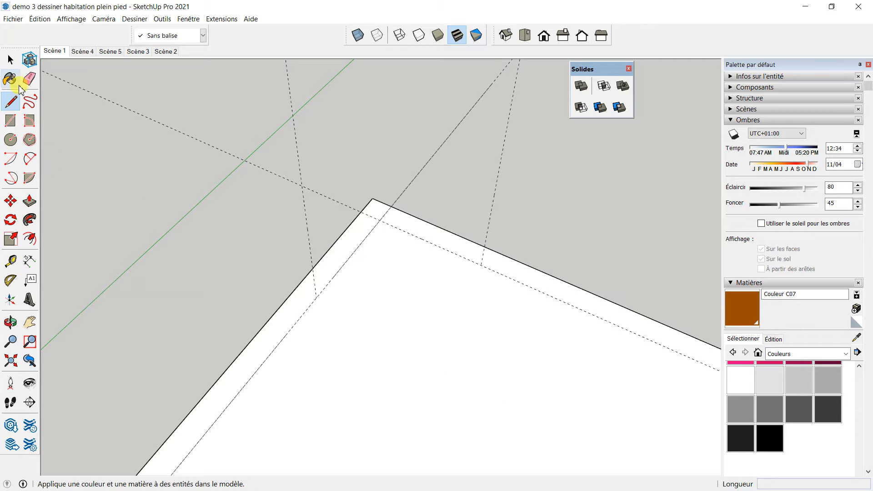
click(10, 258)
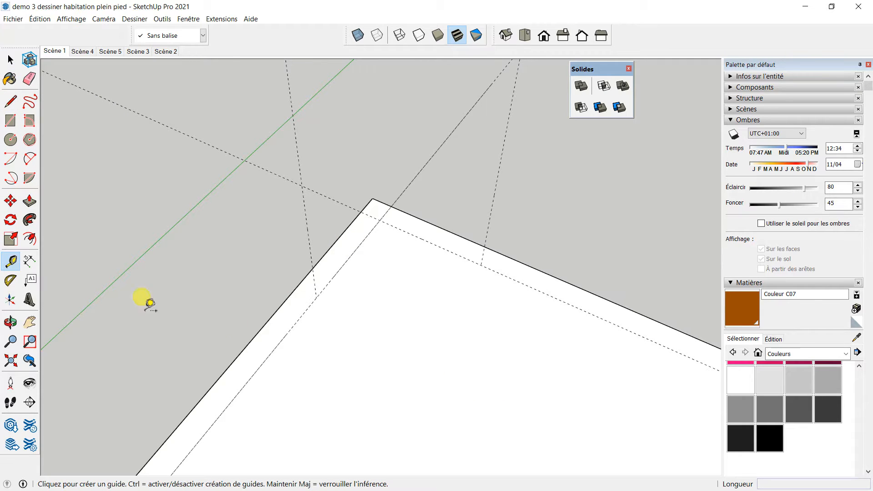
click(309, 307)
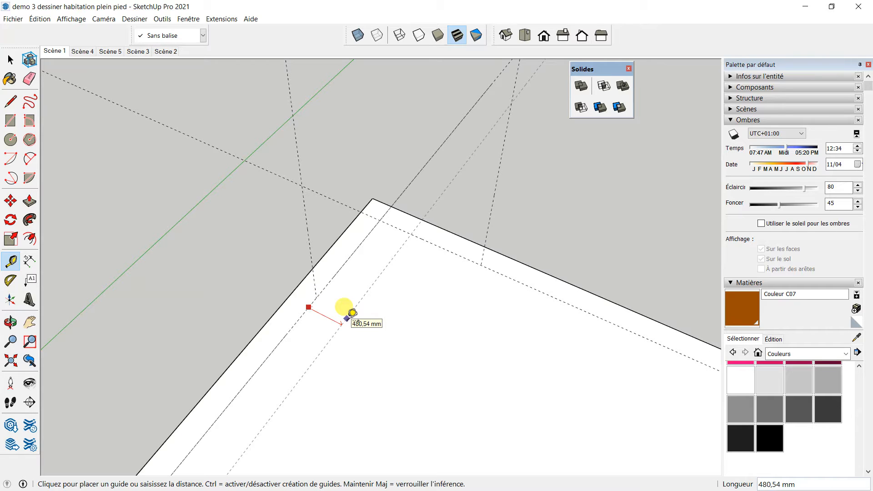
text(500)
key(Return)
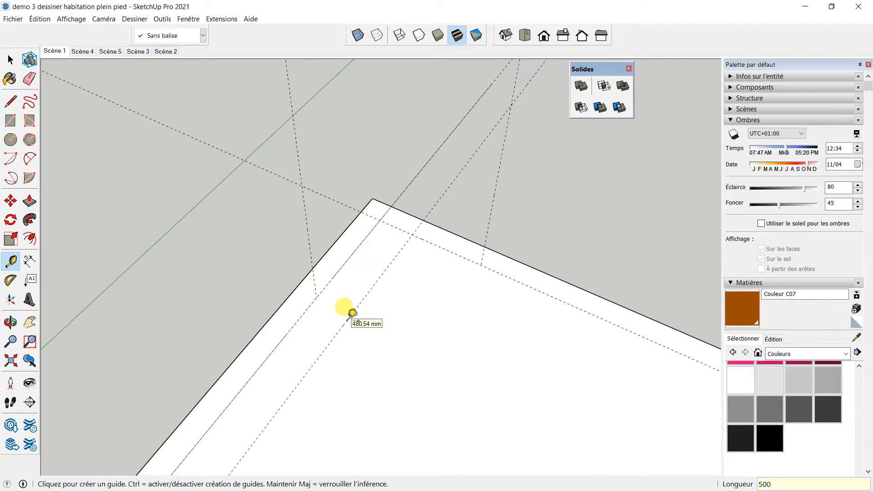
click(470, 259)
text(500)
key(Return)
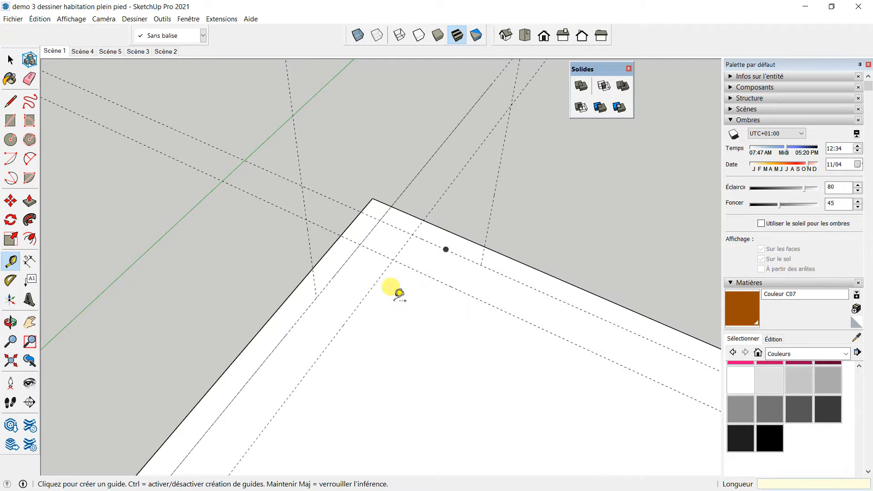
Draw a closed five-sided outline between the guide intersections at the slab corner, with 1500 mm back sides, 500 mm returns and a diagonal front.
click(11, 101)
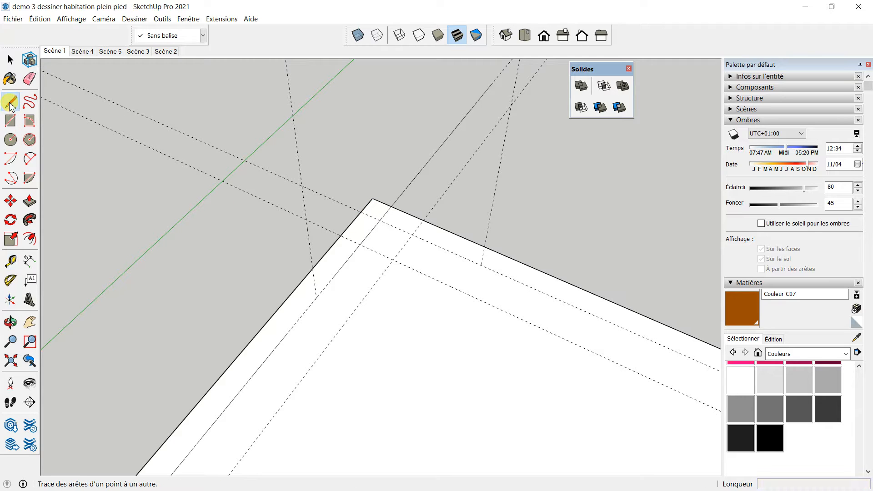
click(317, 296)
click(380, 220)
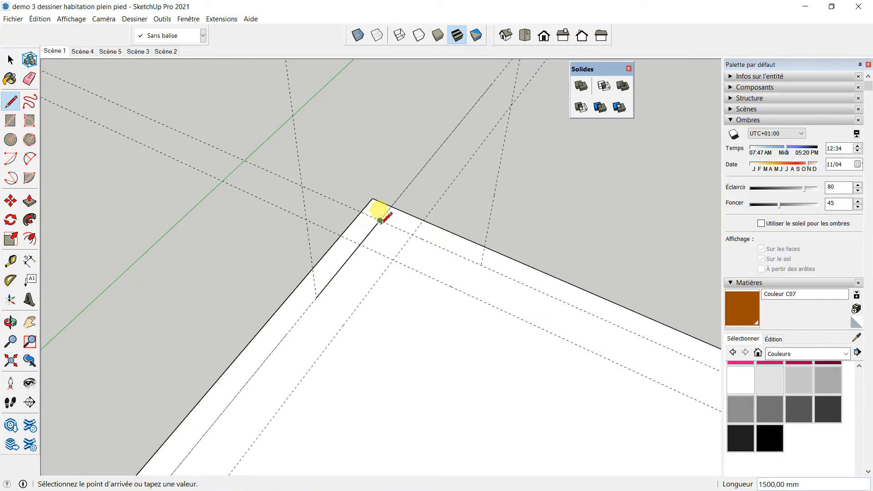
click(480, 265)
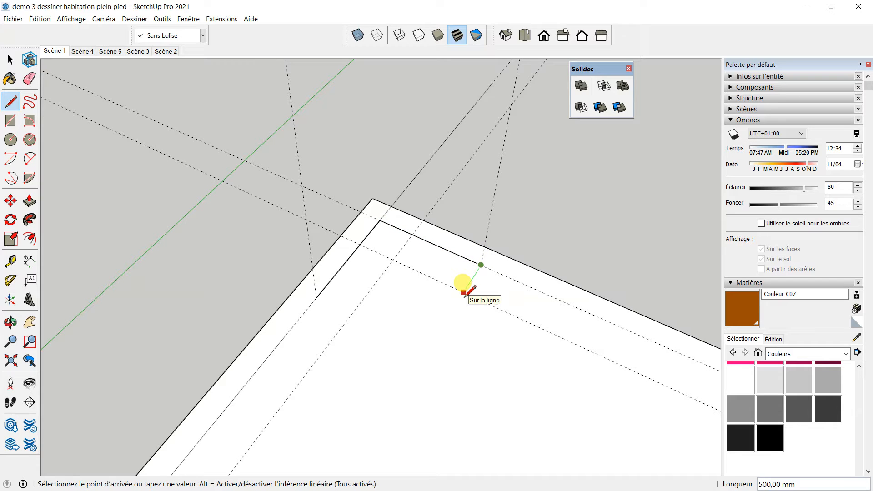
click(463, 292)
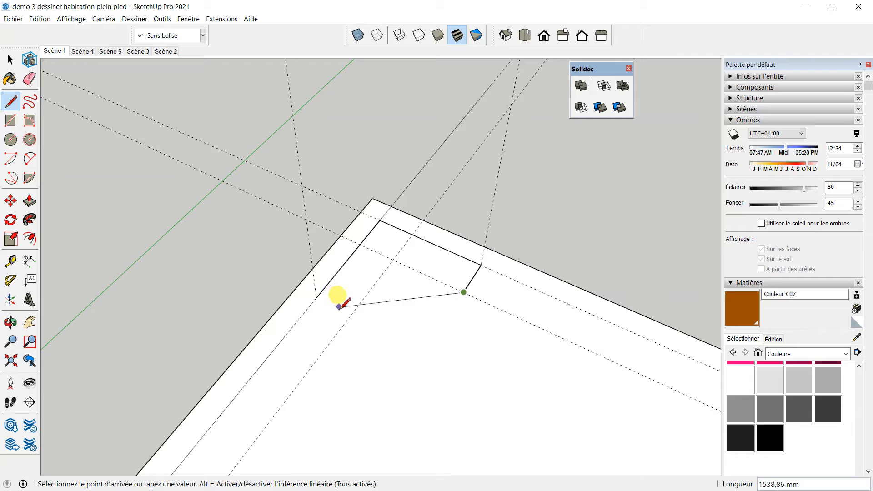
click(350, 314)
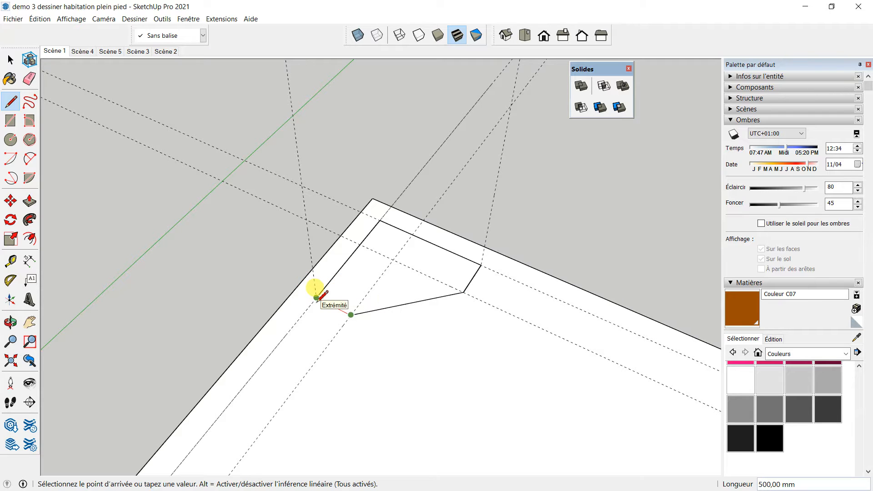
click(315, 297)
Copy the five-sided face with its edges off the slab, about 3468 mm away from the original.
mouse_move(421, 315)
middle_down()
mouse_move(230, 224)
mouse_move(262, 283)
middle_up()
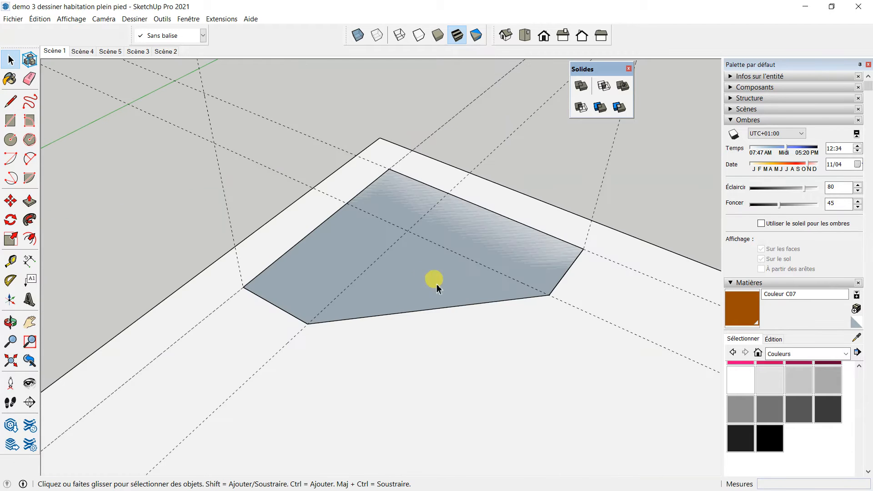
middle_drag(365, 276, 440, 306)
click(421, 279)
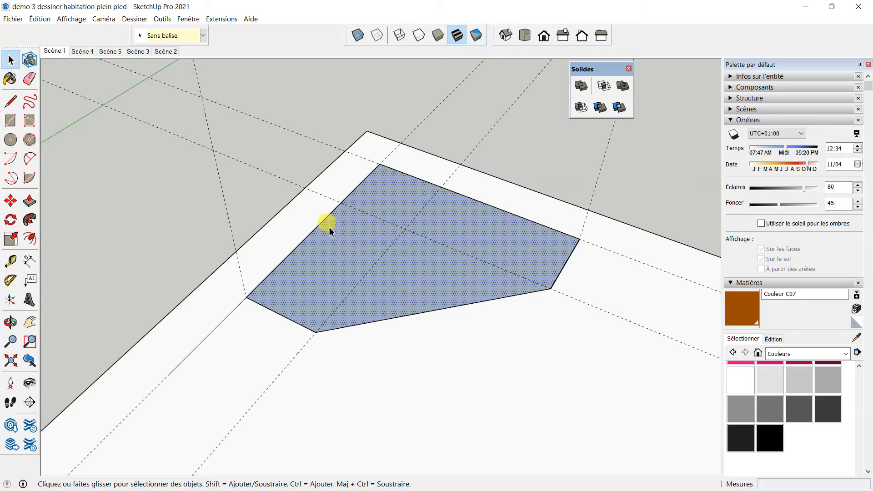
click(500, 141)
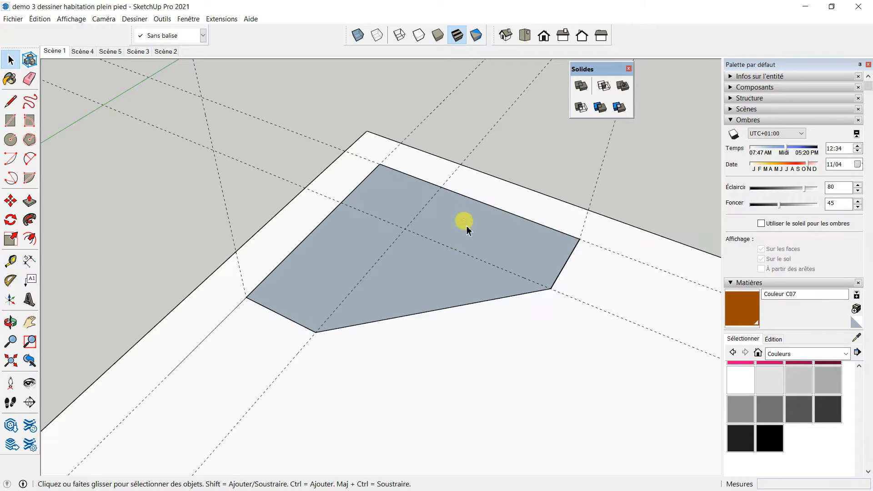
click(471, 236)
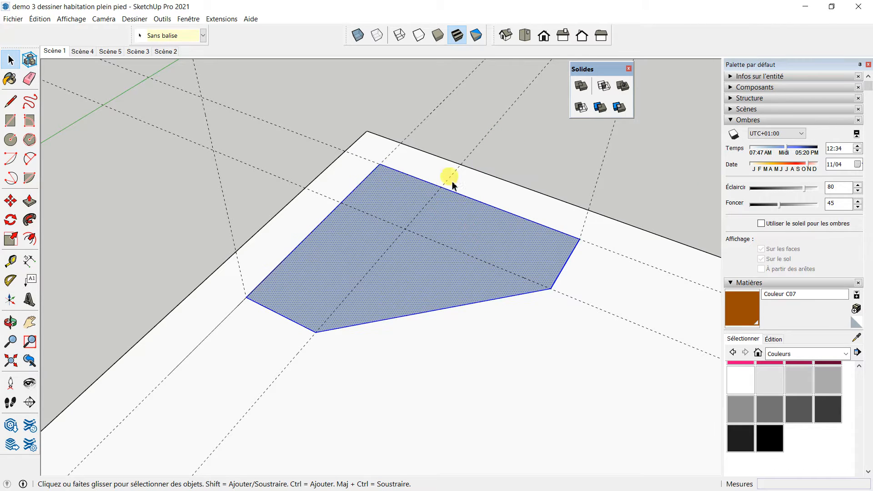
click(10, 200)
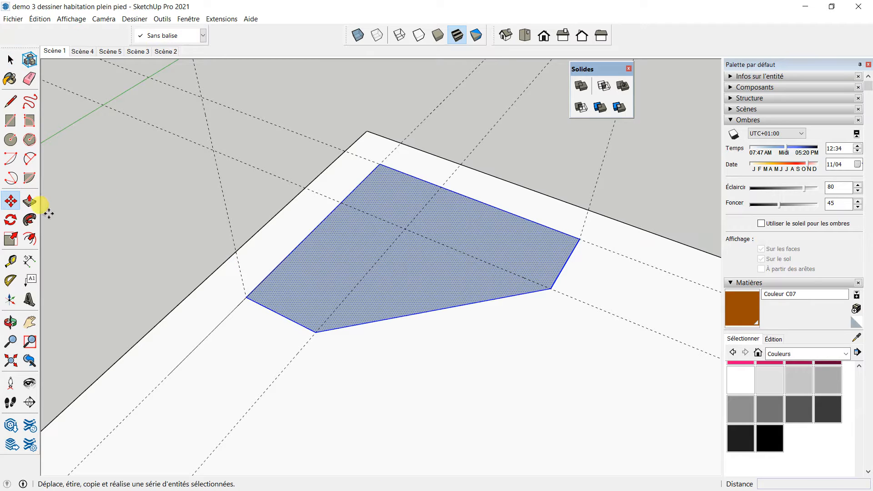
click(249, 300)
key(ctrl)
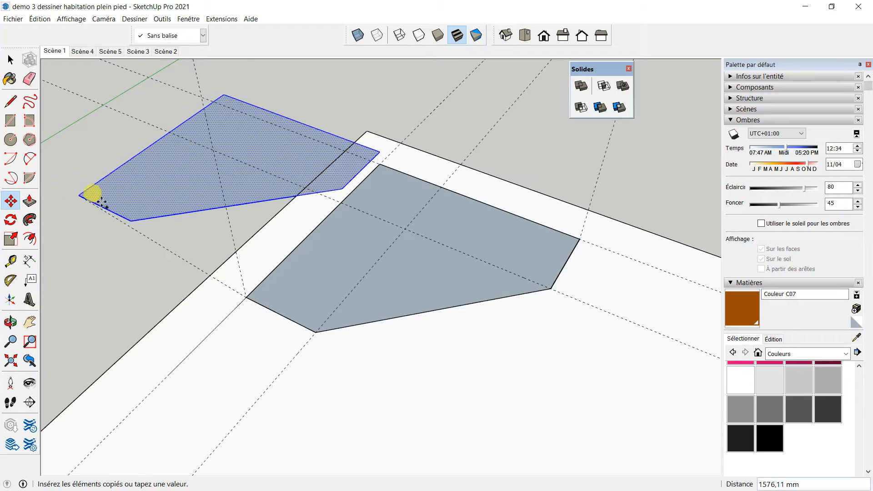
scroll(92, 193, down, 3)
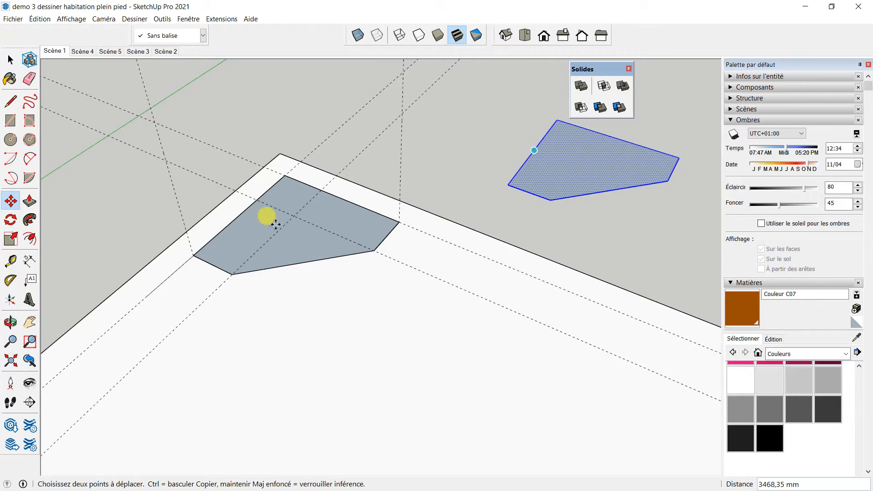
Try a 10 mm inward offset of the five-sided face on the slab, and undo that offset.
middle_drag(307, 244, 294, 220)
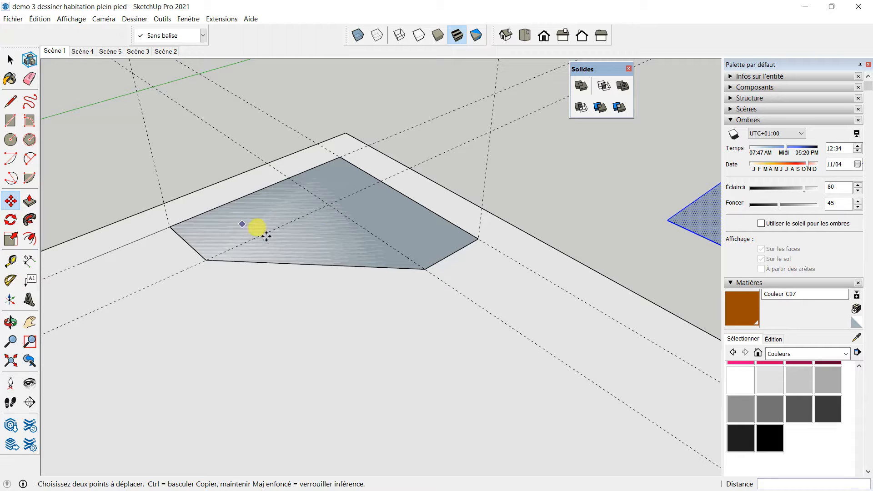
mouse_move(337, 234)
middle_down()
mouse_move(356, 272)
mouse_move(332, 228)
middle_up()
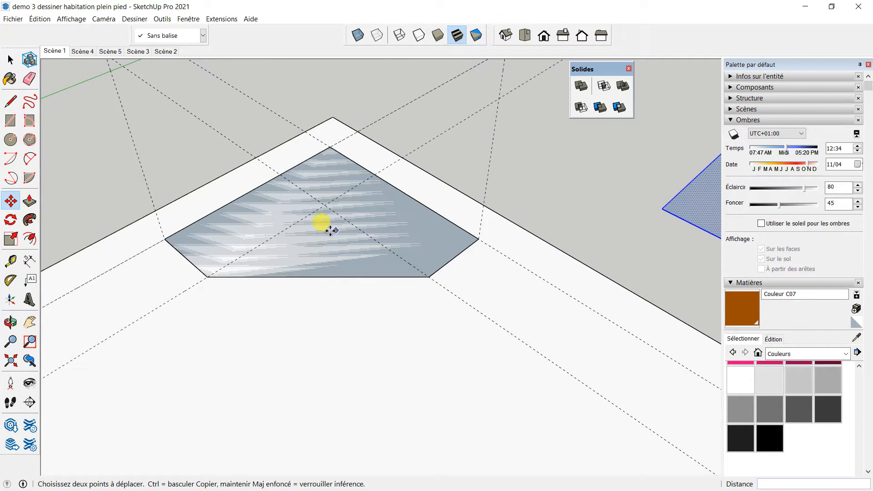
click(29, 238)
click(320, 163)
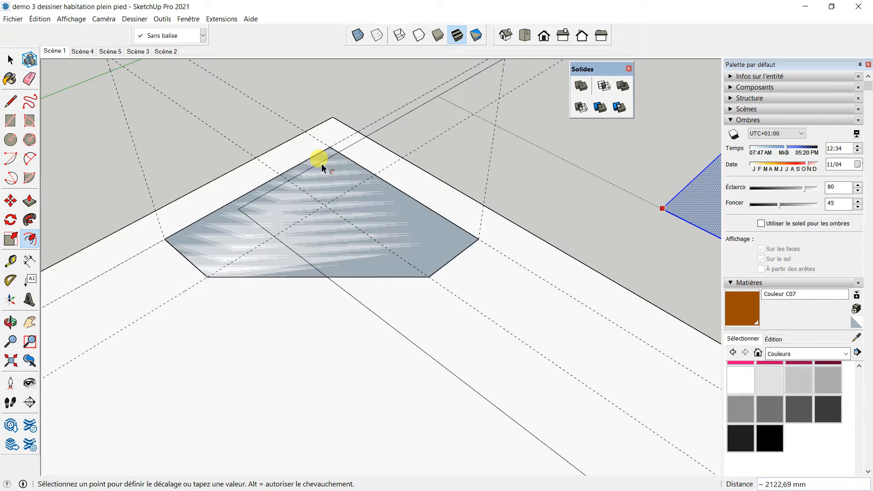
key(Escape)
click(256, 213)
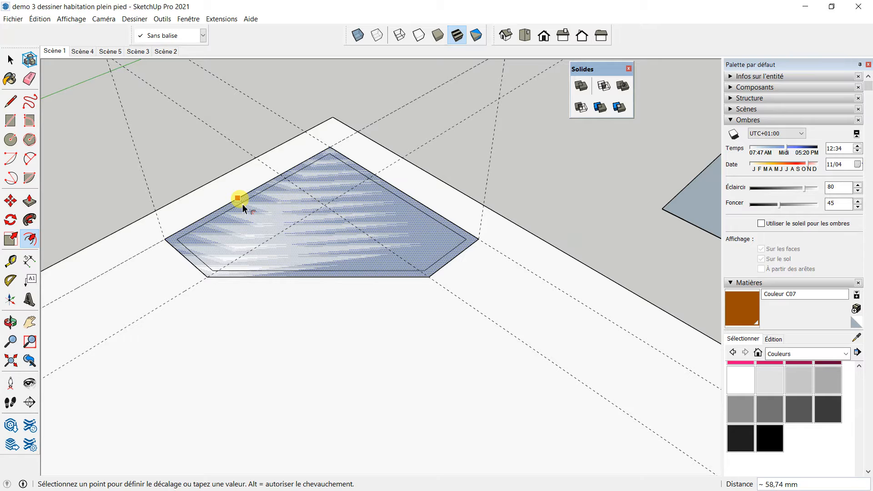
key(Escape)
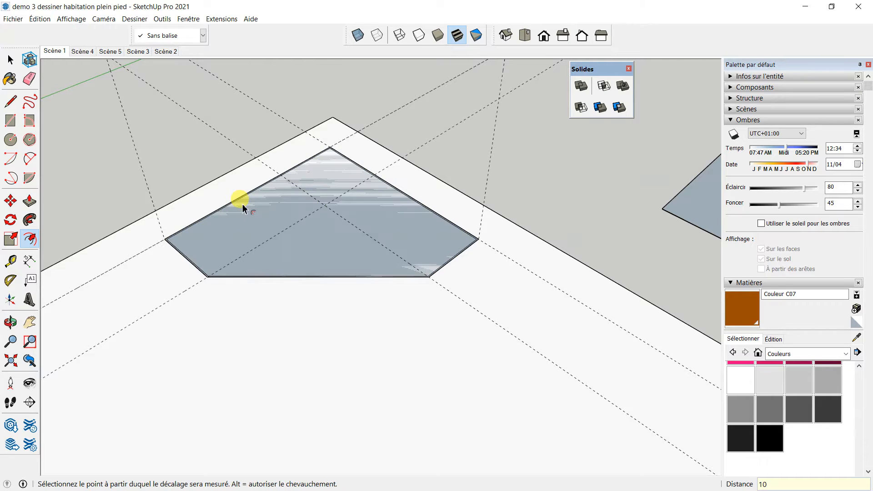
click(39, 19)
click(50, 30)
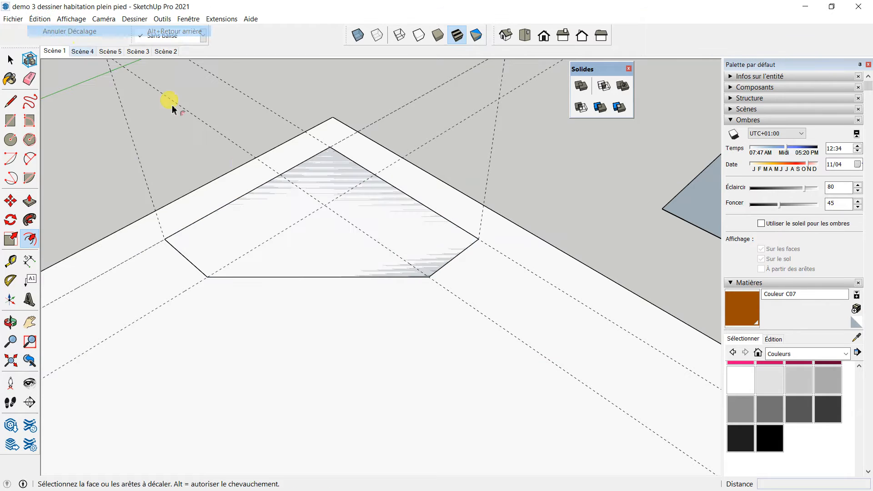
Offset the outline of the five-sided face 30 mm inward and delete the inner face, leaving only the rim.
click(265, 189)
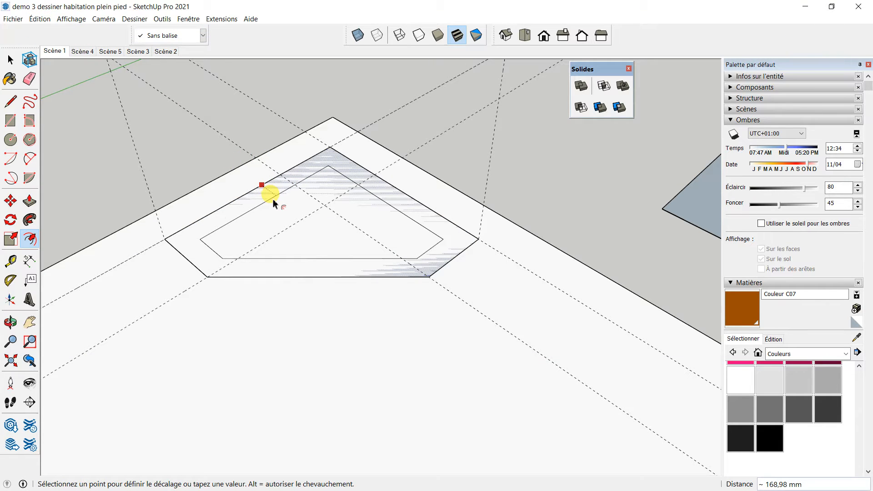
text(30)
key(Return)
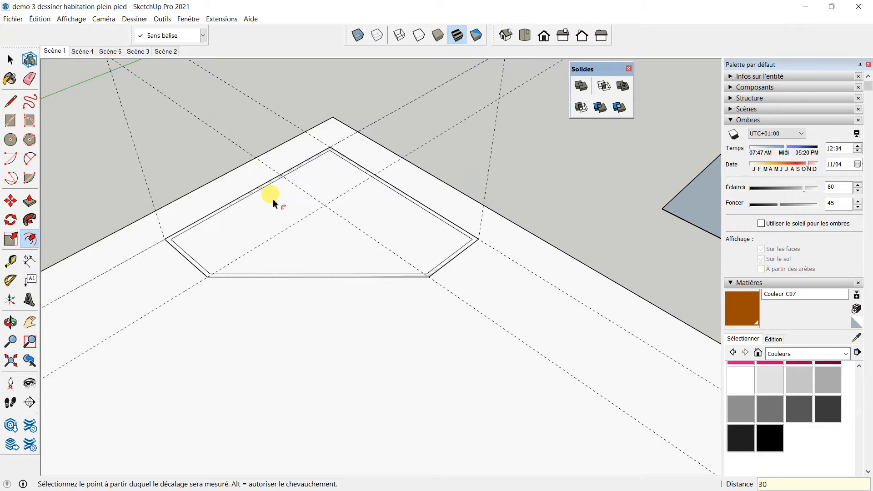
click(10, 59)
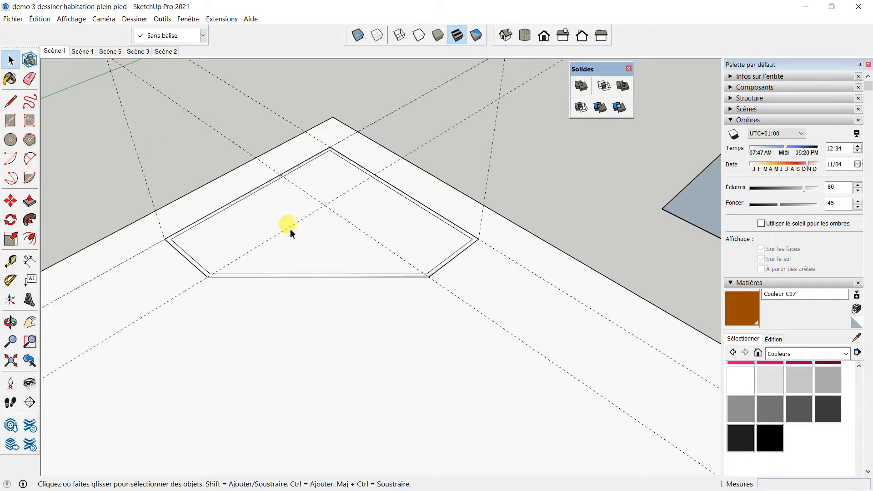
click(325, 238)
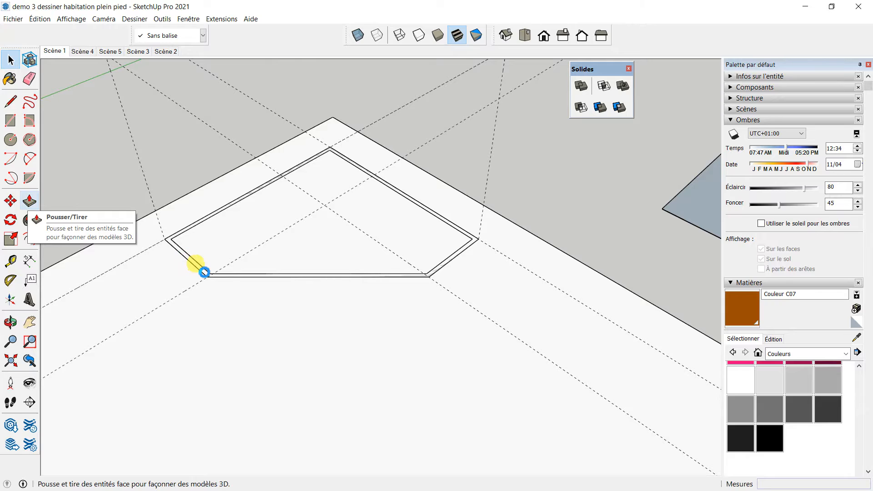
Push/Pull the 30 mm rim upward by 700 mm to form the walls of the corner element.
key(p)
scroll(204, 272, up, 1)
click(205, 274)
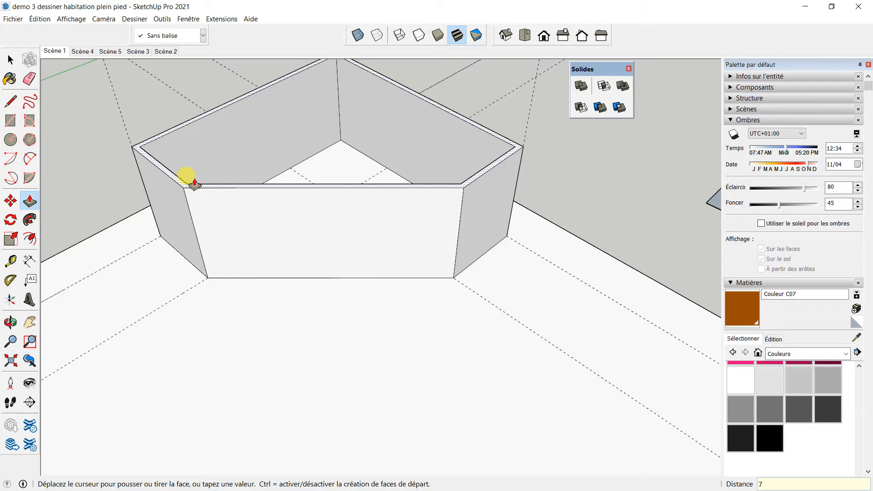
Place a vertical guide on the diagonal front face, 100 mm in from its left edge.
middle_drag(321, 273, 574, 240)
scroll(400, 271, down, 3)
middle_drag(399, 273, 227, 307)
middle_drag(418, 230, 281, 161)
scroll(372, 235, up, 3)
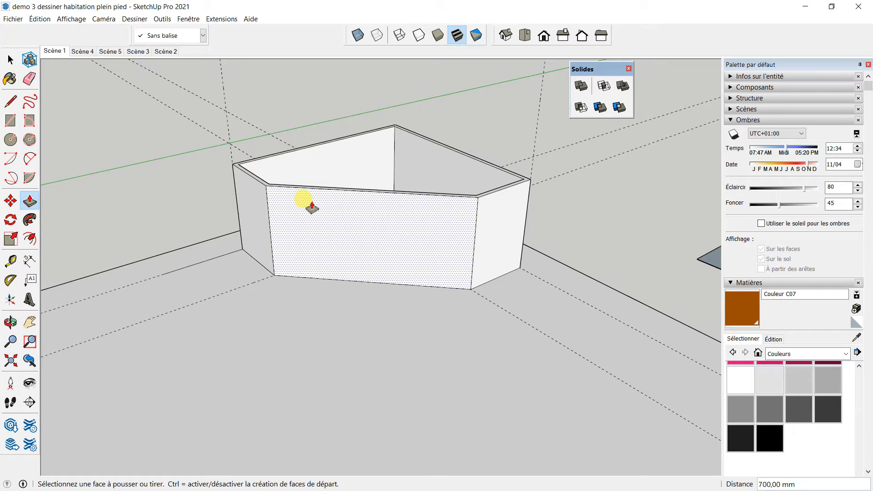
middle_drag(432, 244, 336, 245)
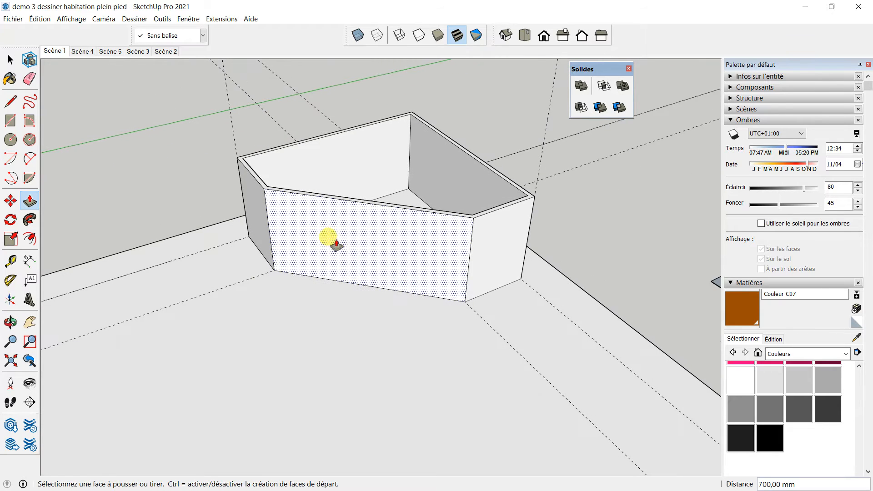
click(11, 261)
scroll(268, 212, up, 3)
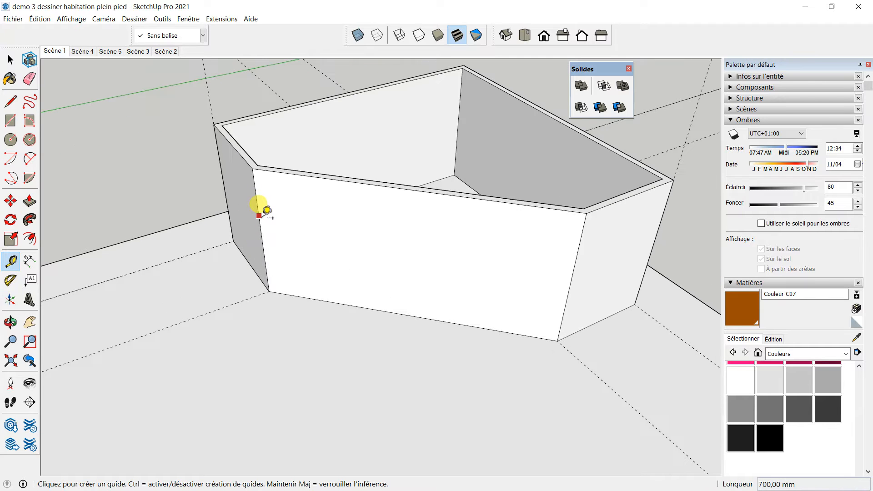
click(258, 209)
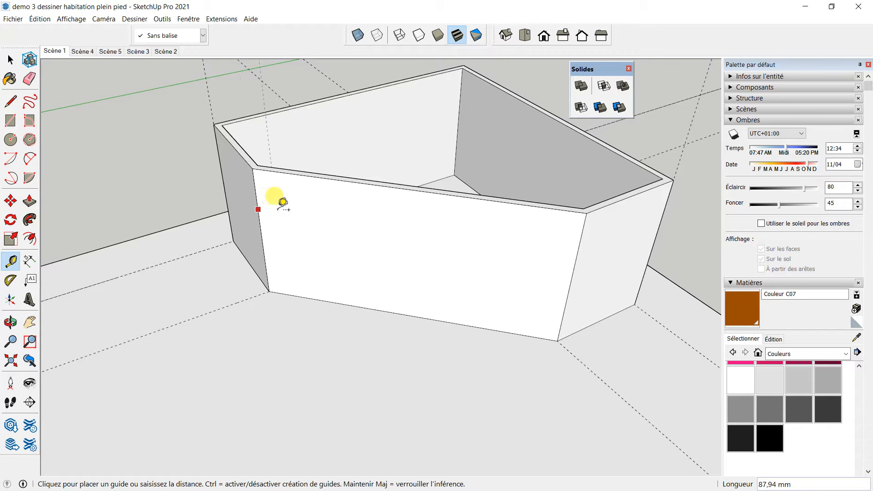
middle_drag(278, 237, 263, 219)
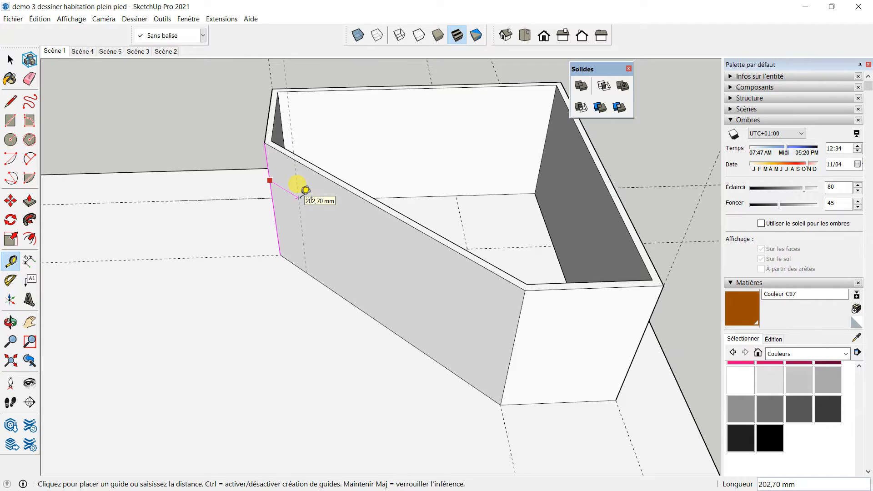
text(100)
key(Return)
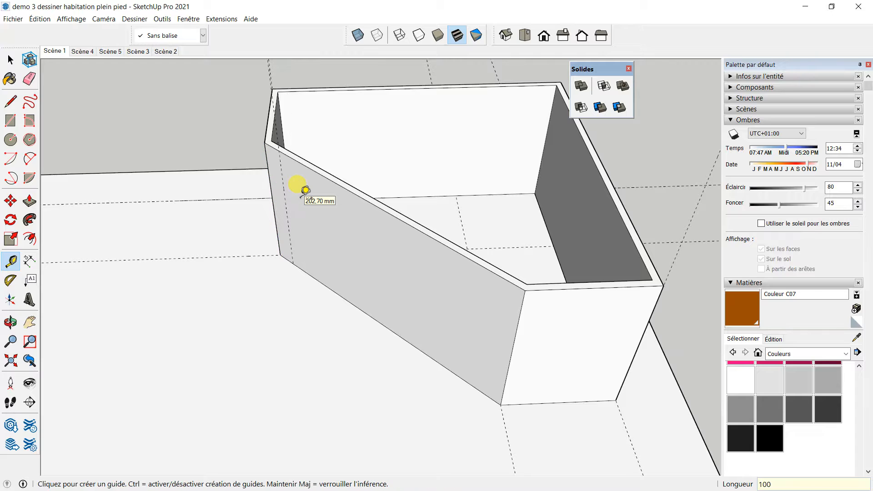
Place a second vertical guide on the diagonal front face, 100 mm in from its right edge.
click(518, 322)
middle_drag(491, 300, 532, 312)
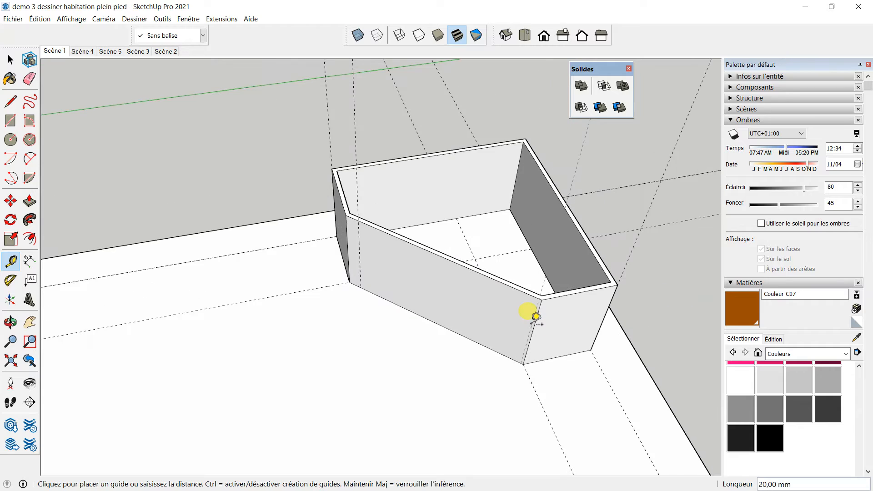
scroll(532, 323, down, 3)
scroll(529, 321, up, 1)
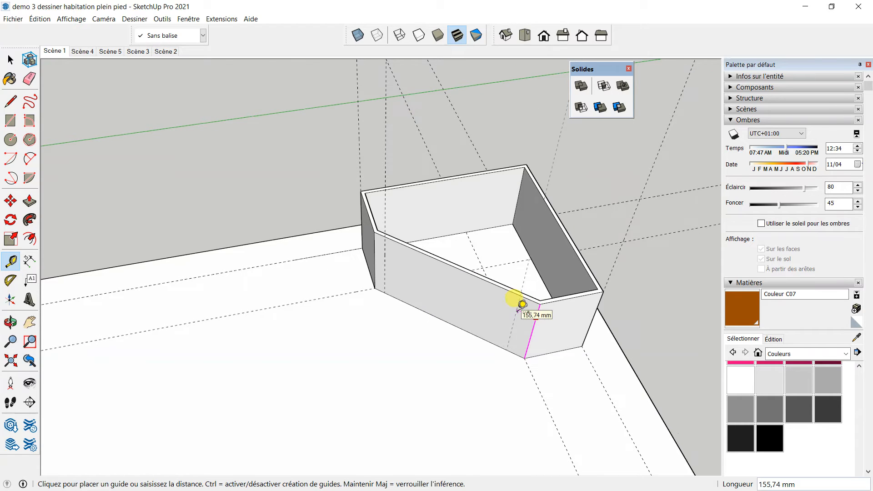
scroll(522, 303, up, 1)
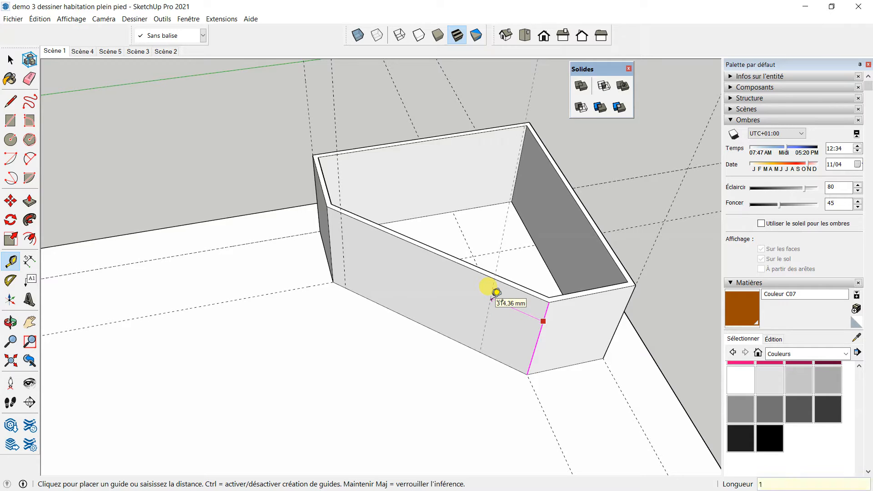
key(Return)
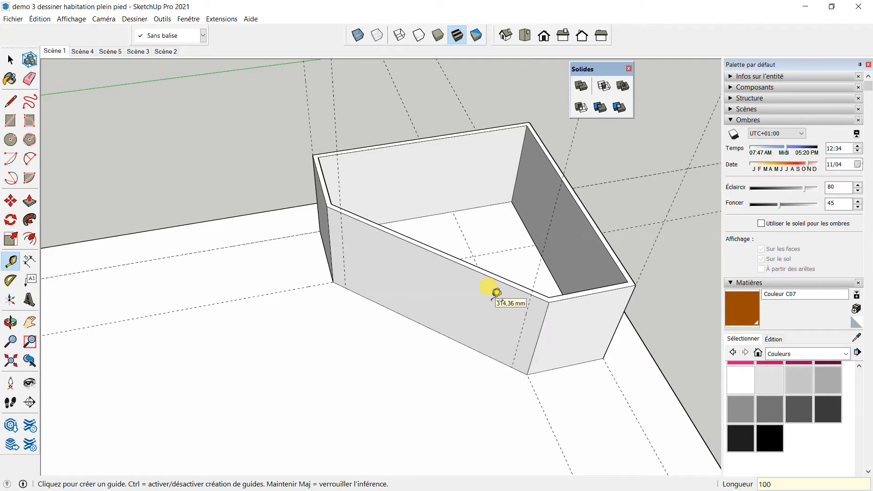
Place two horizontal guides on the front face, one just above its bottom edge and one 200 mm below its top edge.
click(461, 333)
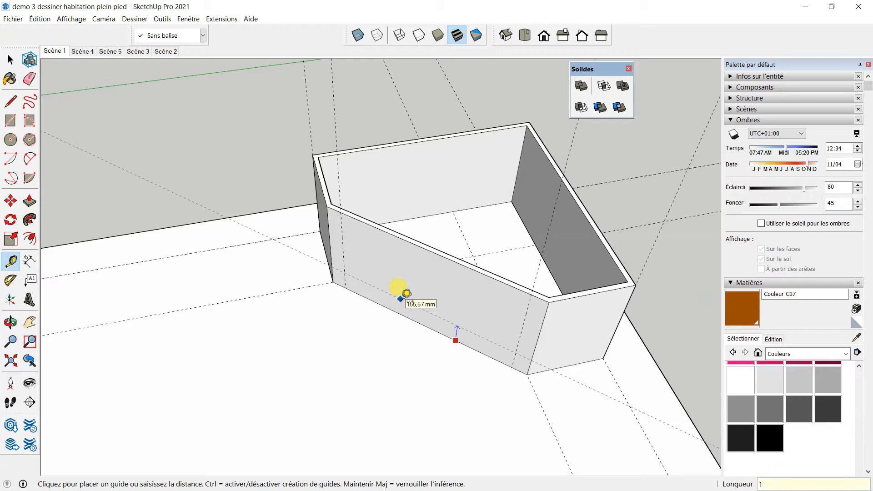
key(Return)
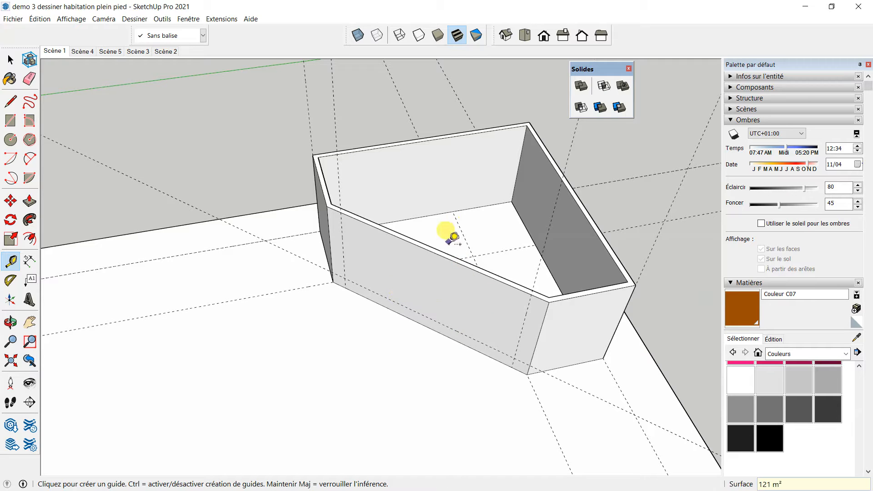
click(455, 262)
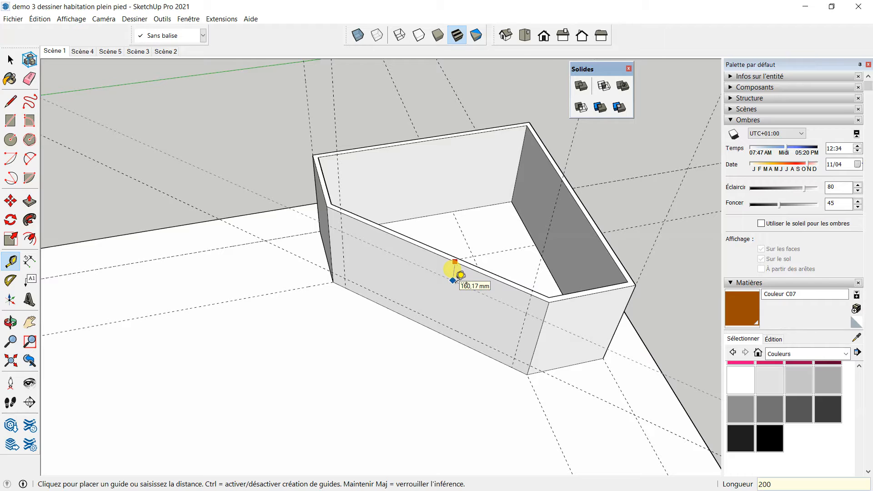
key(Return)
Draw a rectangle on the diagonal front face between the intersections of the four guides.
middle_drag(567, 325, 628, 203)
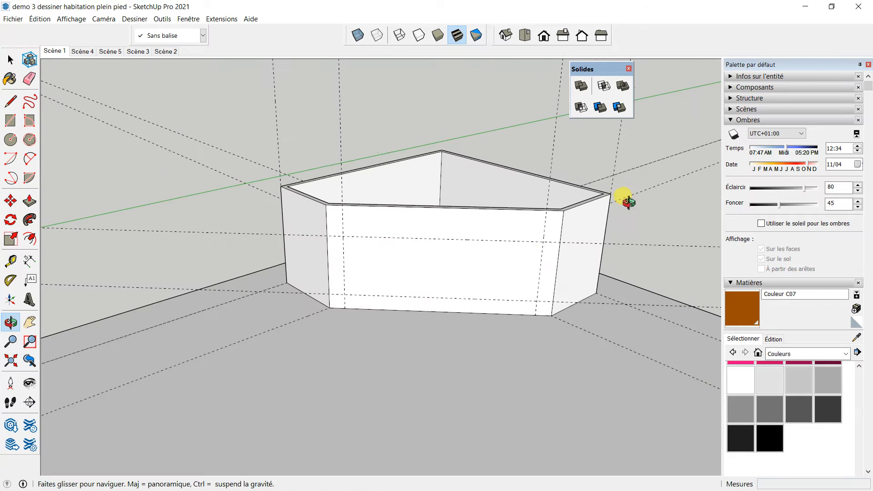
click(10, 121)
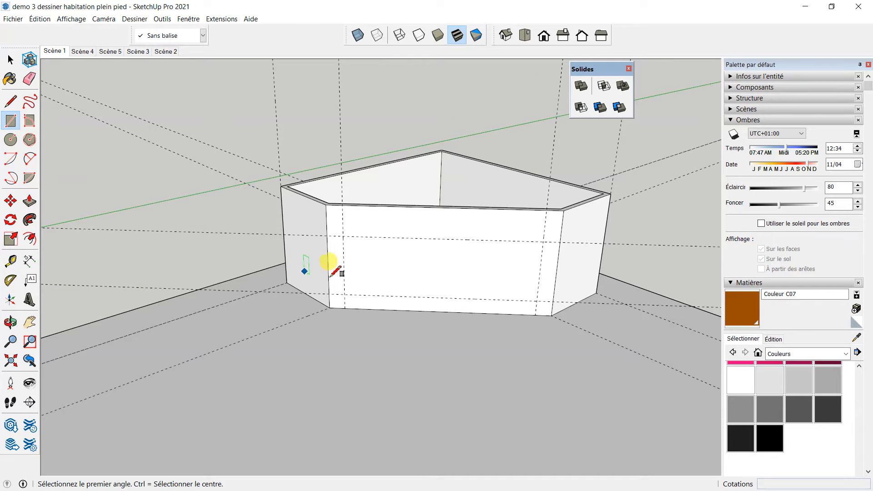
click(342, 235)
click(538, 299)
Push/Pull the front rectangle 30 mm inward through the wall to cut an opening.
middle_drag(530, 293, 195, 234)
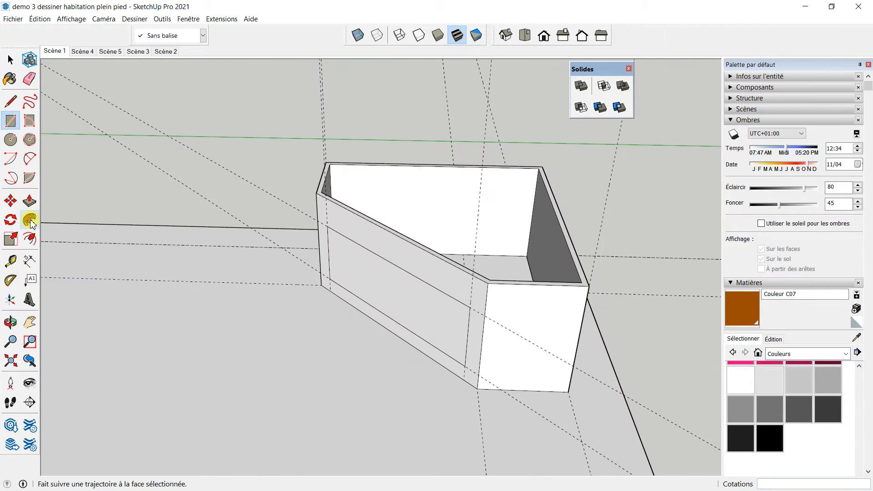
click(29, 201)
click(410, 307)
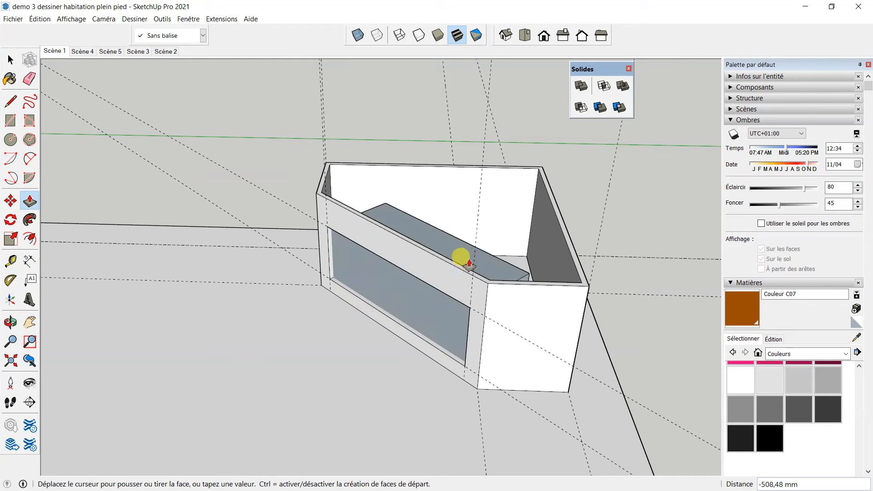
scroll(490, 287, up, 2)
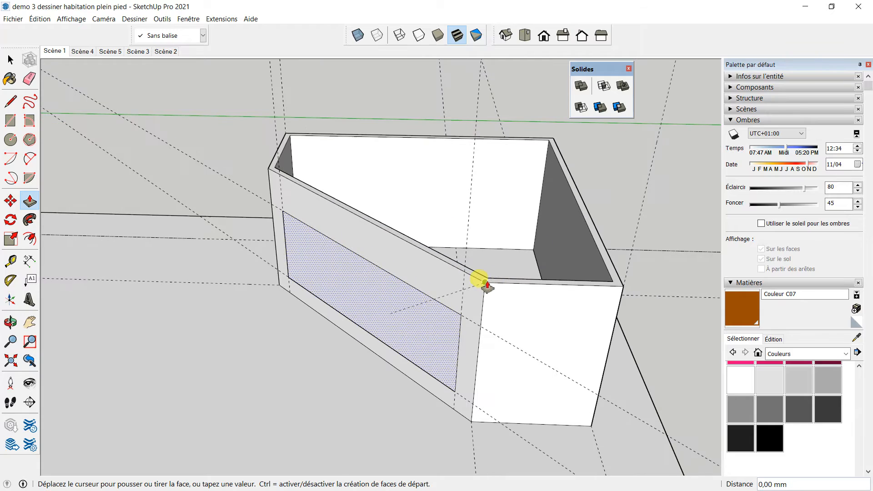
click(483, 279)
Select all connected geometry of the corner element and make it a group.
middle_drag(370, 279, 421, 255)
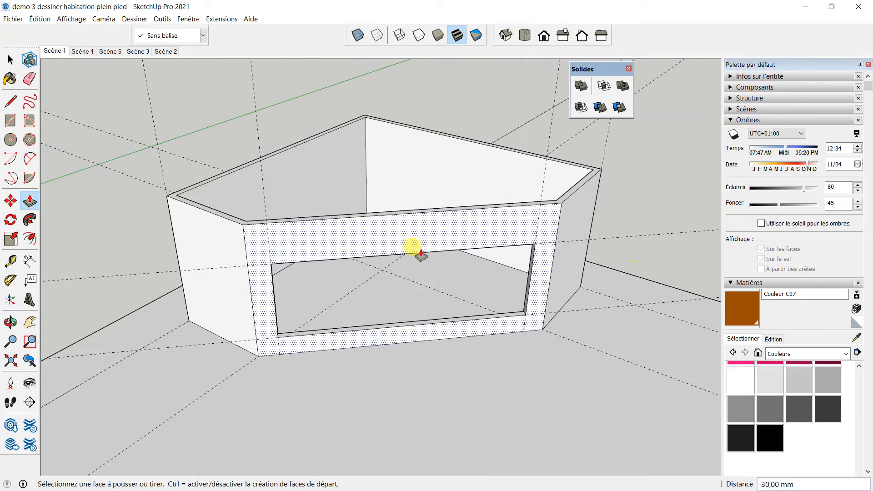
scroll(421, 254, down, 5)
scroll(456, 251, up, 1)
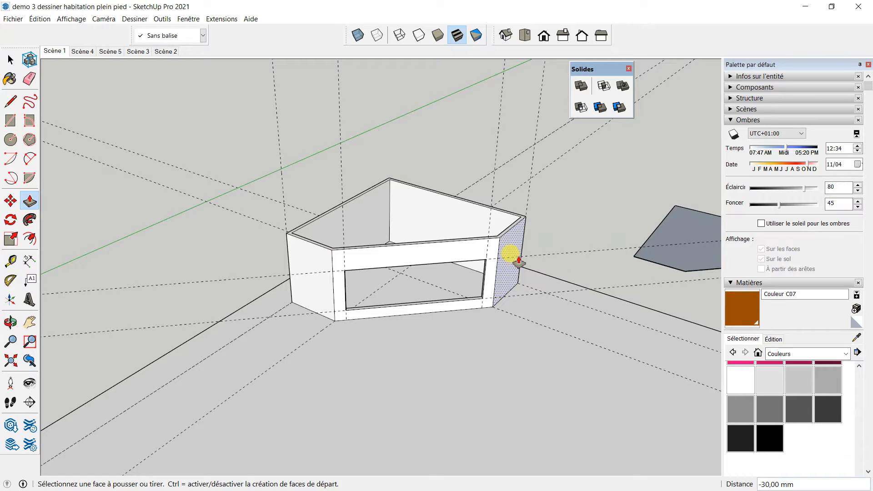
click(11, 60)
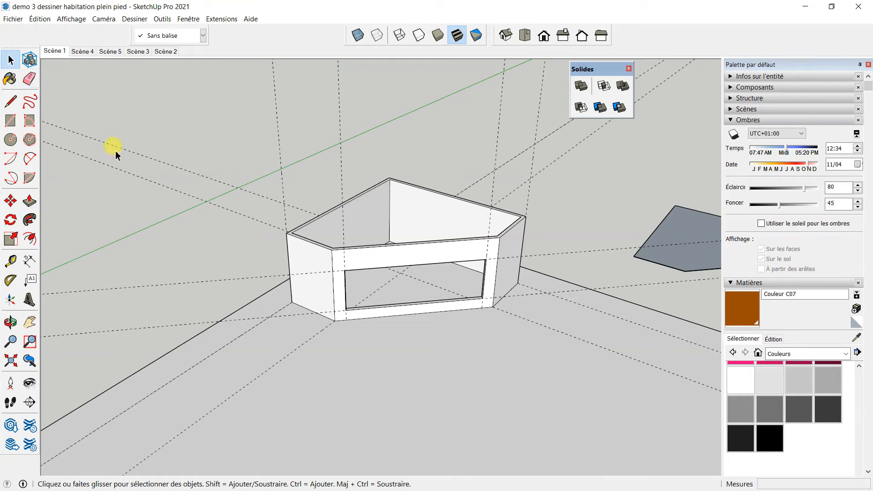
triple_click(415, 245)
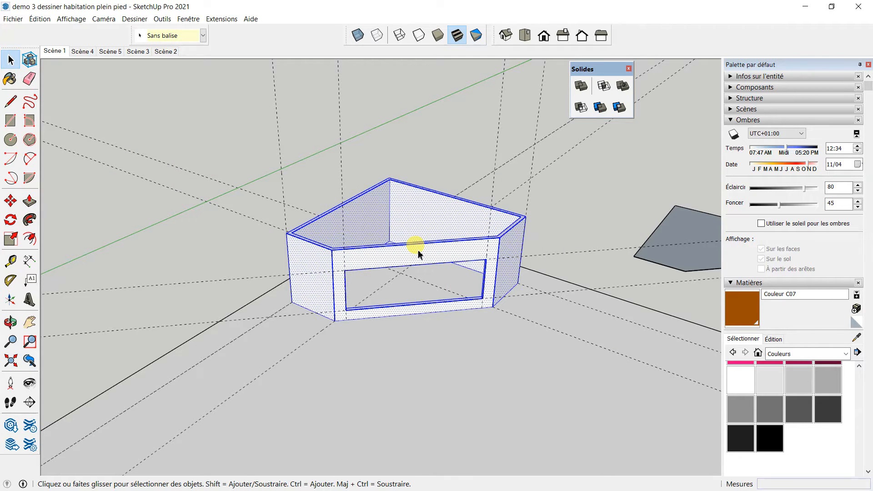
right_click(417, 253)
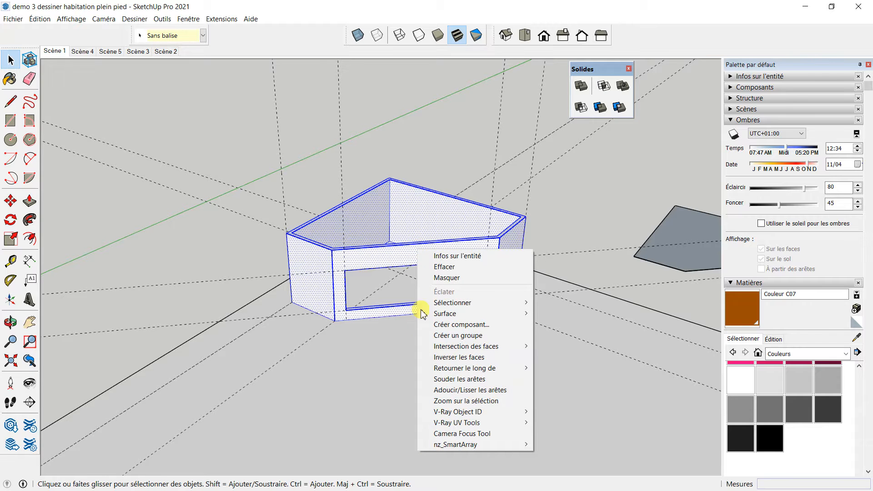
click(442, 335)
click(450, 173)
Draw a line along the top edge of the front opening, from its left corner to its right corner.
middle_drag(467, 248, 368, 232)
scroll(382, 239, up, 3)
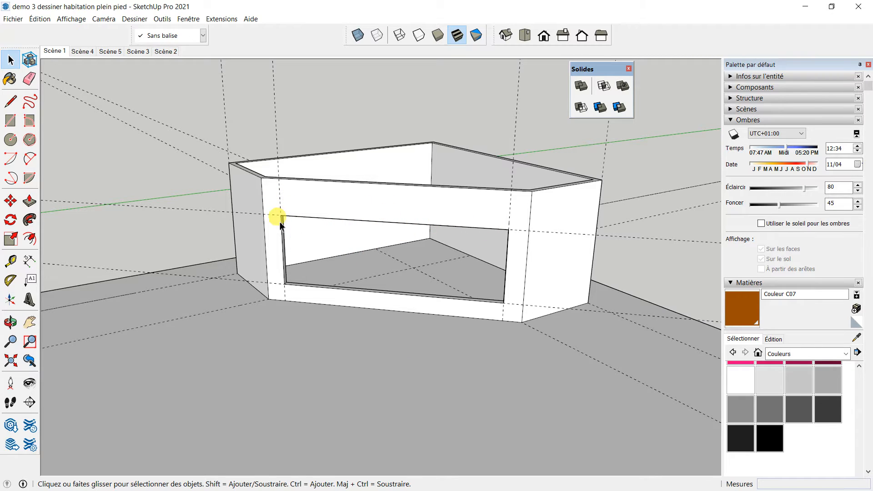
middle_drag(362, 273, 372, 288)
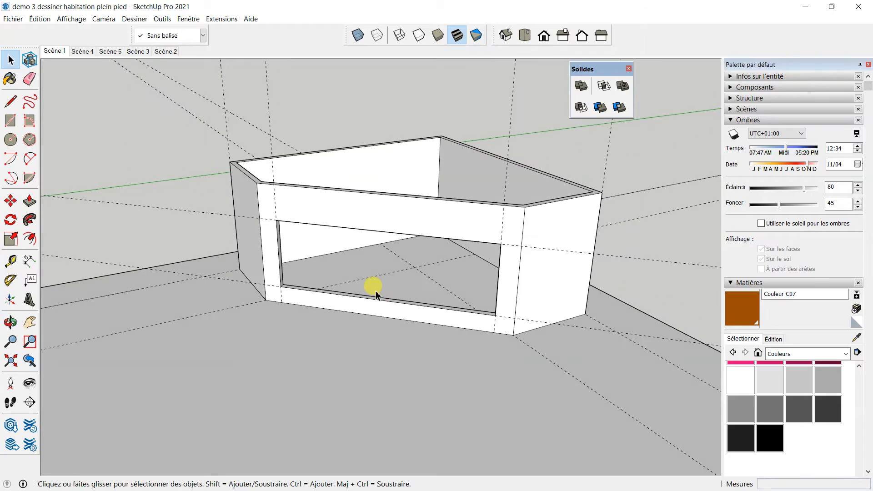
mouse_move(368, 240)
middle_down()
mouse_move(376, 189)
mouse_move(343, 98)
mouse_move(350, 176)
mouse_move(336, 184)
mouse_move(360, 216)
mouse_move(341, 184)
mouse_move(357, 208)
mouse_move(389, 286)
middle_up()
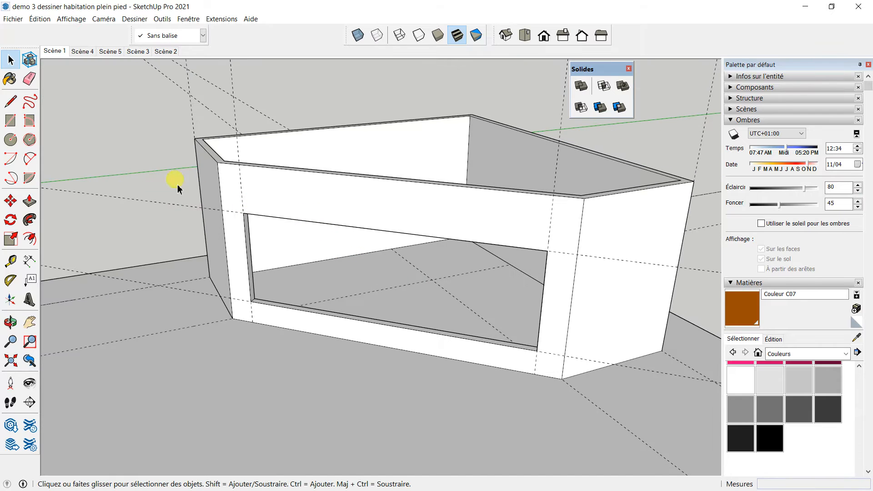
click(11, 101)
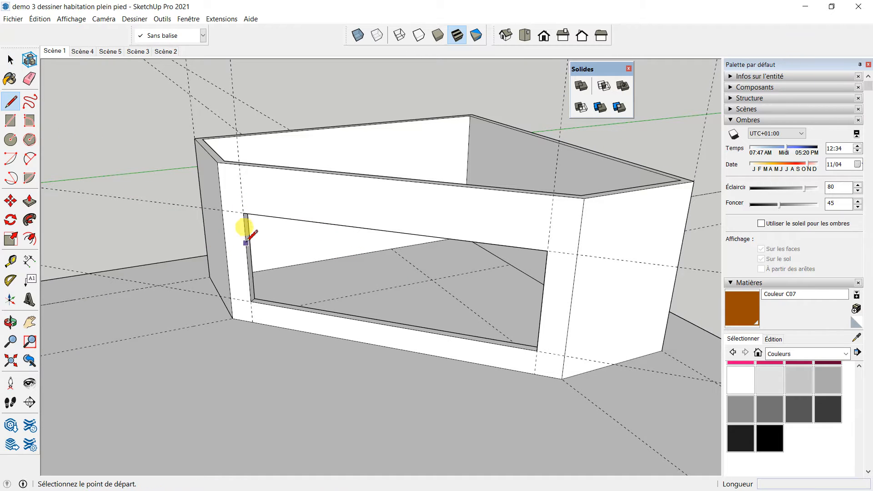
click(244, 212)
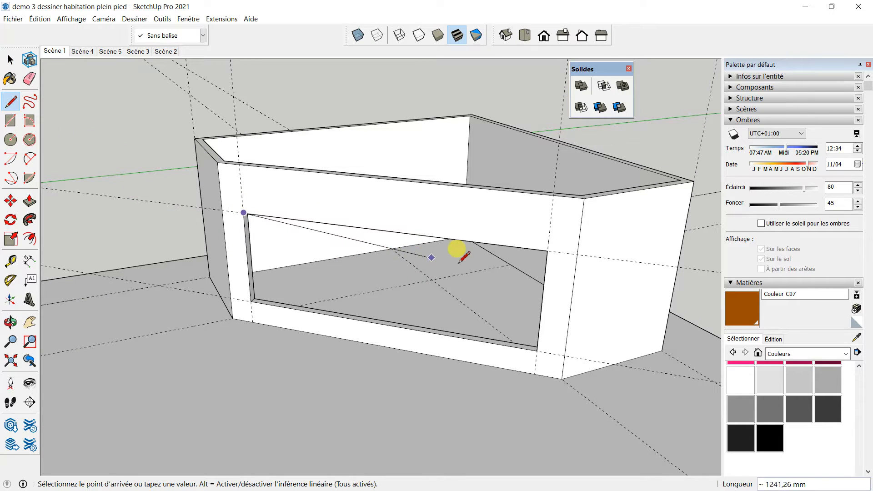
click(548, 250)
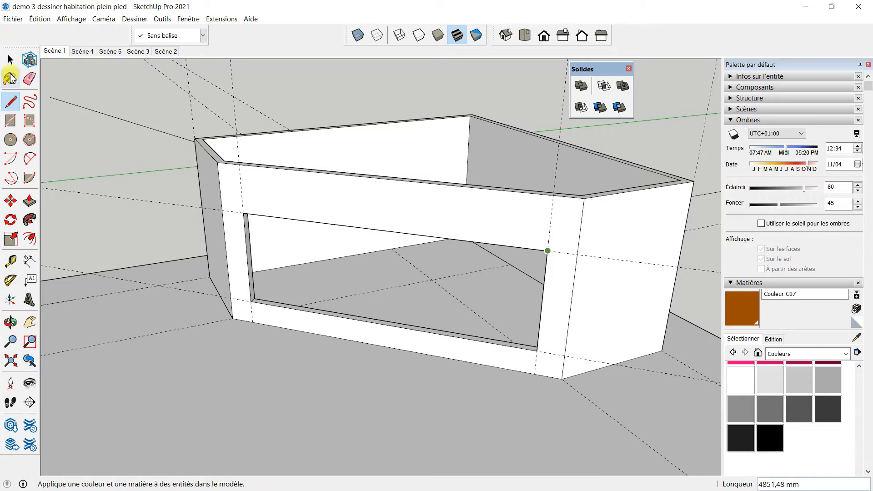
Divide the line along the opening's top edge into equal segments.
click(11, 59)
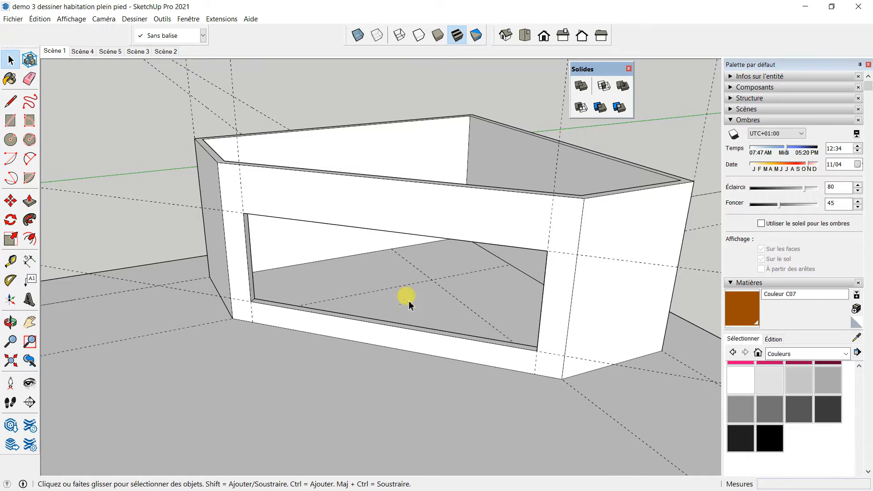
right_click(414, 237)
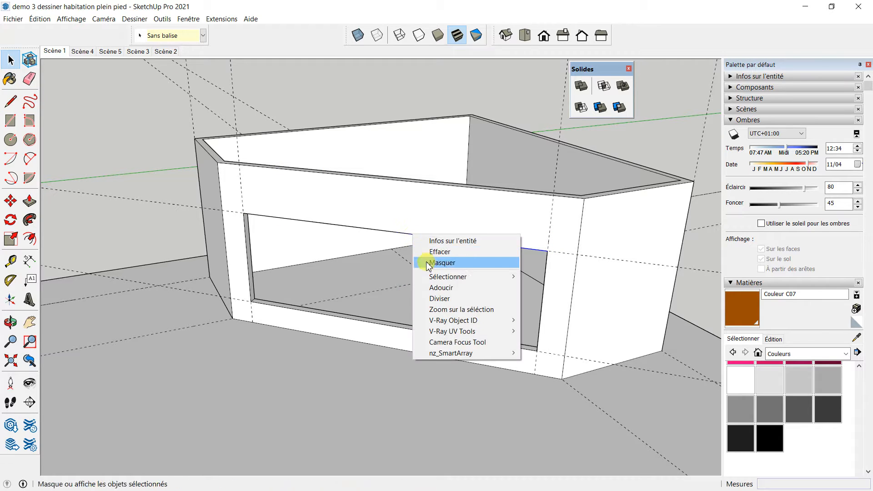
click(435, 299)
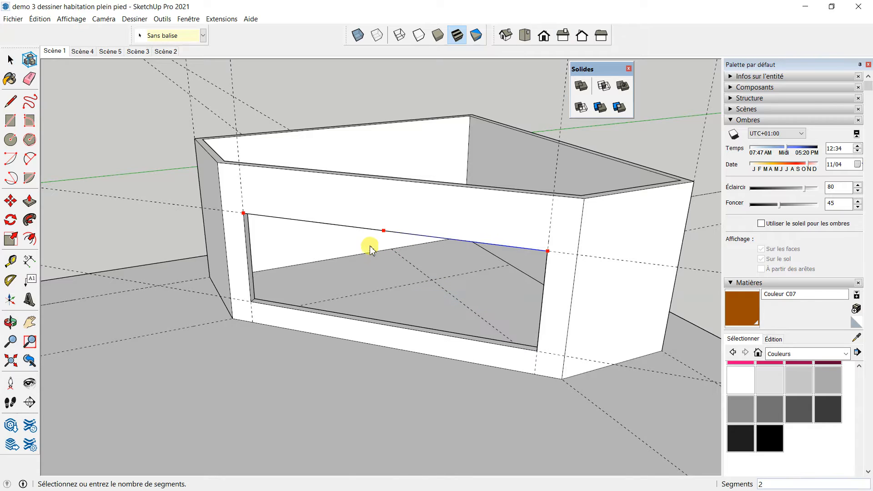
click(313, 239)
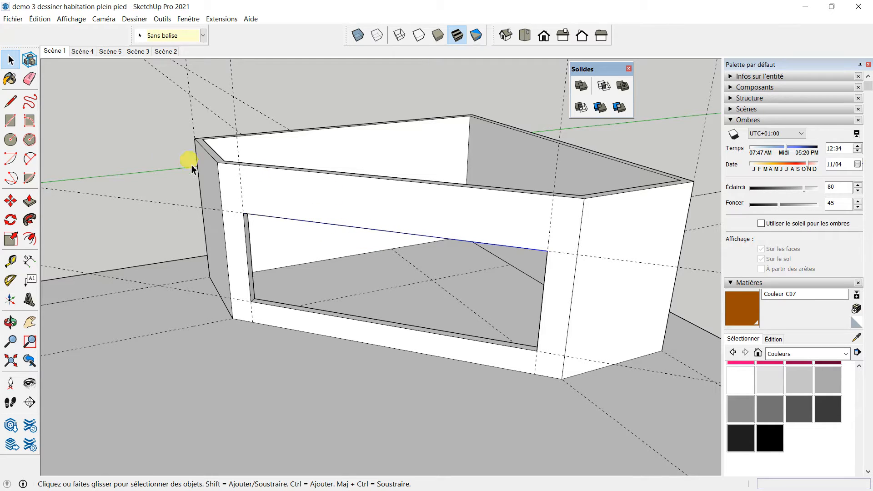
Draw a rectangle over the opening's first segment, from the first division point on its top edge to its lower-left corner.
click(11, 119)
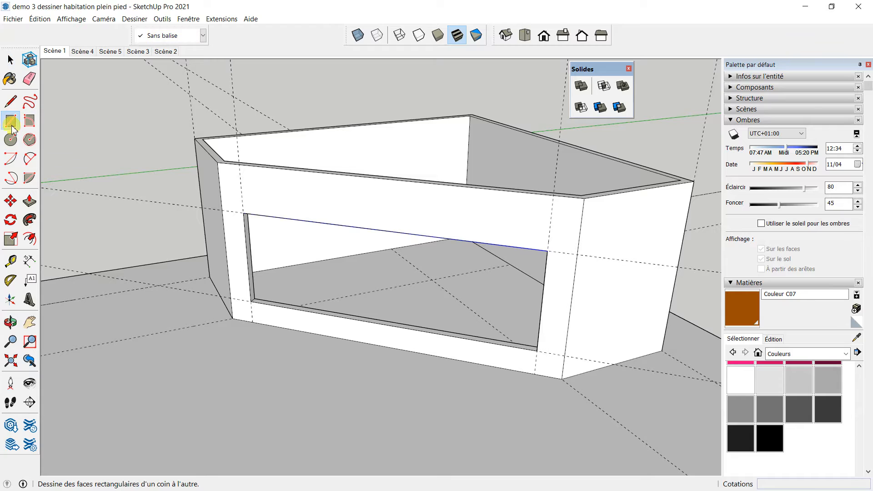
click(243, 212)
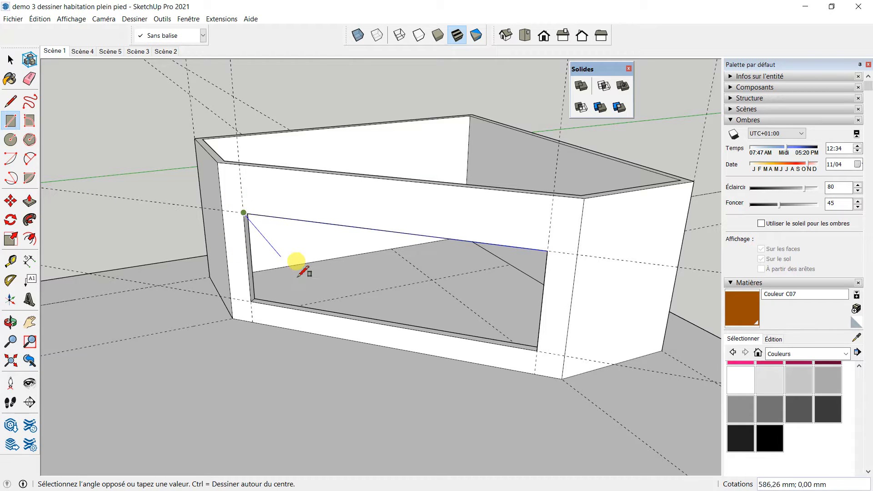
click(312, 285)
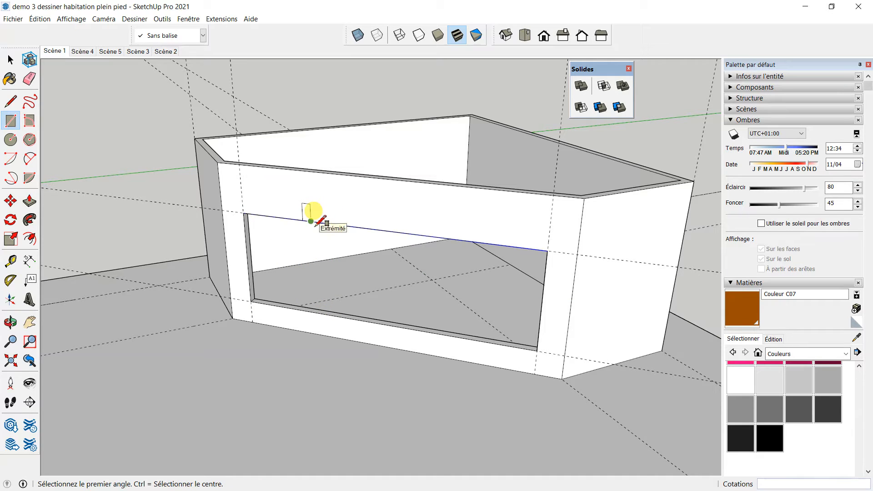
click(311, 221)
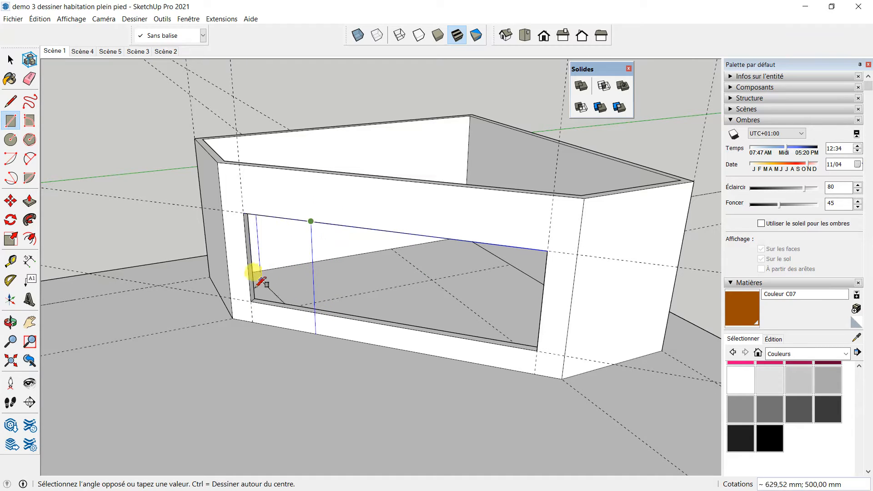
click(250, 302)
Push/Pull the rectangle 30 mm to give the first panel its thickness.
mouse_move(251, 301)
middle_down()
mouse_move(296, 289)
mouse_move(189, 307)
mouse_move(248, 308)
mouse_move(284, 268)
mouse_move(342, 242)
mouse_move(313, 220)
mouse_move(391, 234)
mouse_move(394, 255)
mouse_move(360, 254)
mouse_move(396, 257)
mouse_move(317, 285)
mouse_move(323, 291)
middle_up()
drag(305, 283, 165, 240)
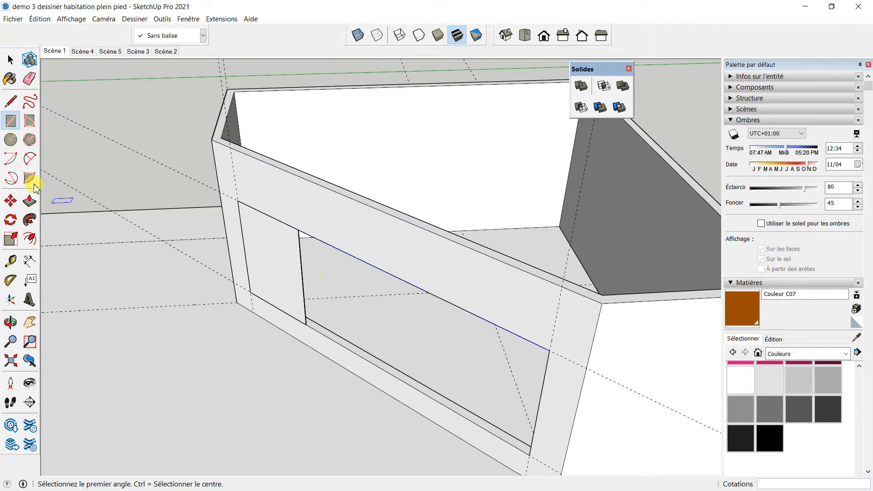
click(29, 200)
click(289, 246)
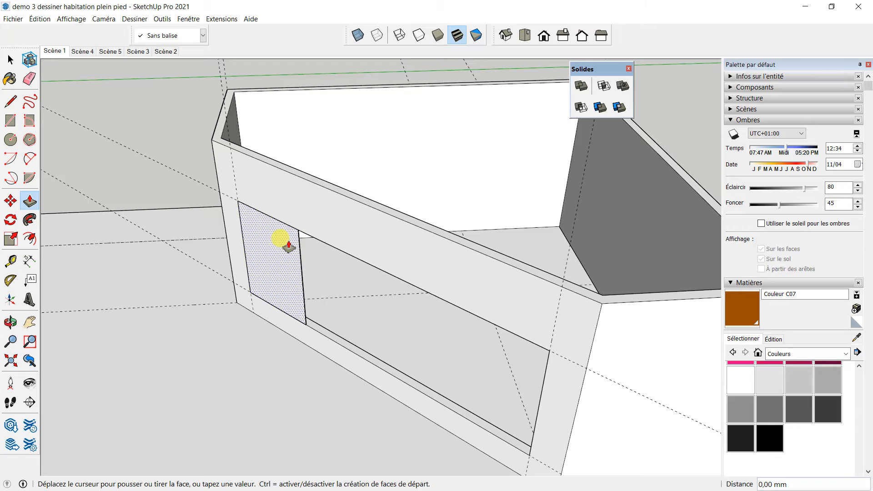
text(30)
key(Return)
Offset the outline of the panel's front face inward to form a narrow border frame.
mouse_move(298, 257)
middle_down()
mouse_move(439, 185)
mouse_move(302, 254)
mouse_move(189, 248)
mouse_move(286, 292)
mouse_move(333, 289)
mouse_move(294, 273)
middle_up()
scroll(291, 248, up, 3)
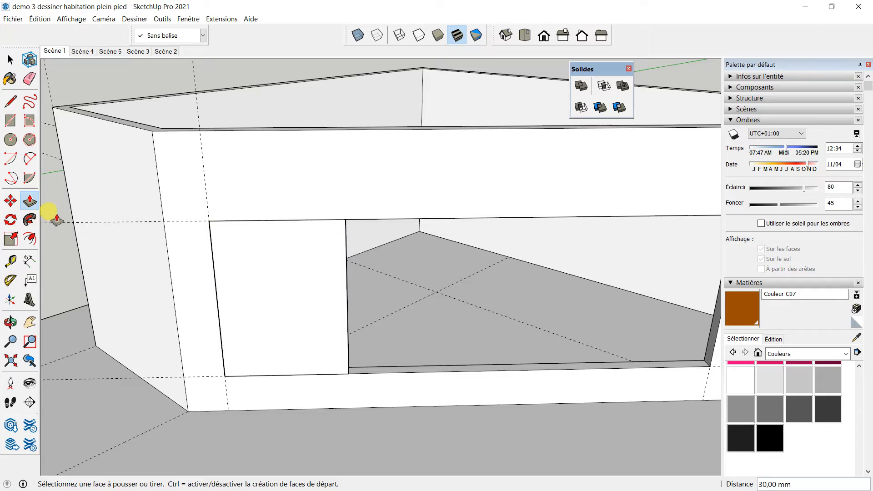
click(29, 238)
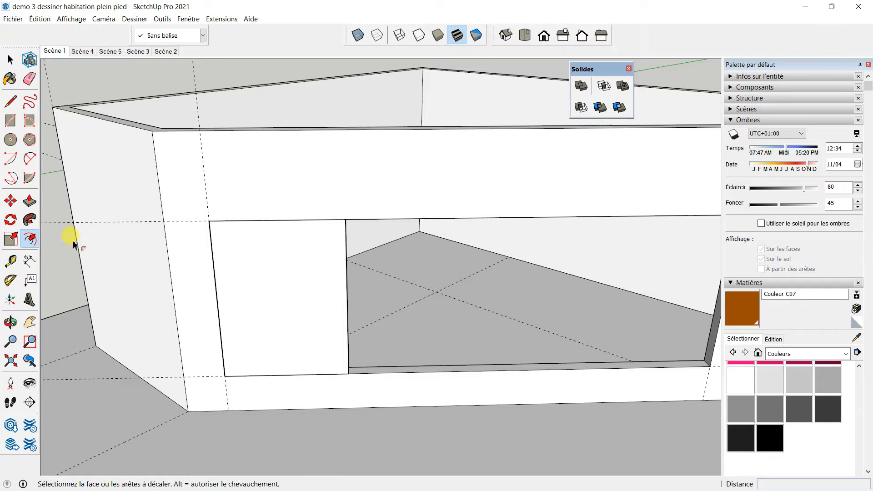
click(269, 234)
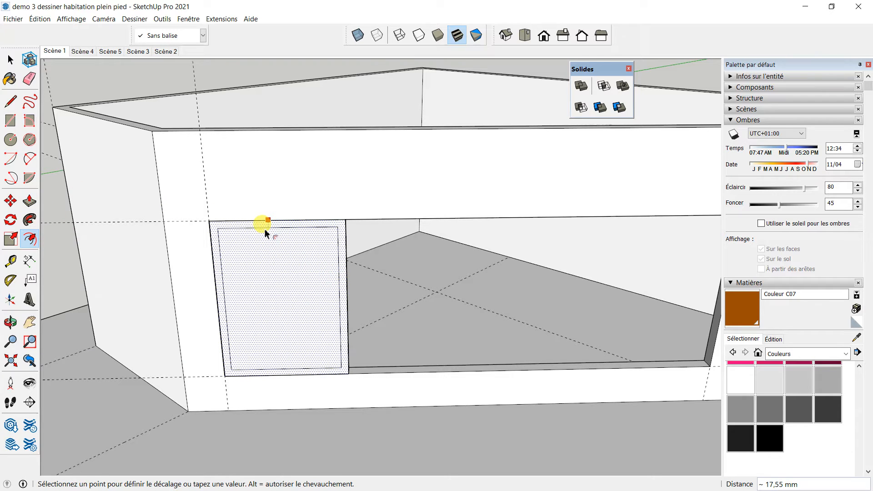
click(341, 282)
Try to recess the panel's inner face about 7 mm with Push/Pull, and undo the recess.
middle_drag(341, 282, 307, 255)
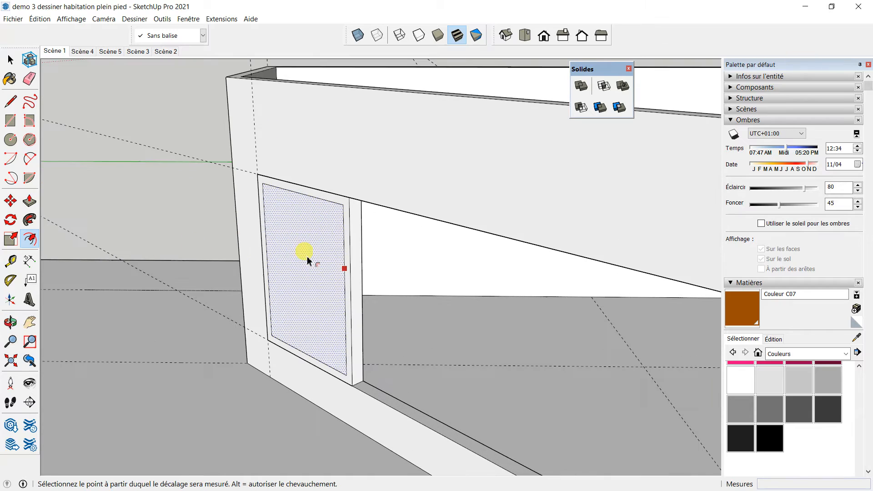
click(29, 200)
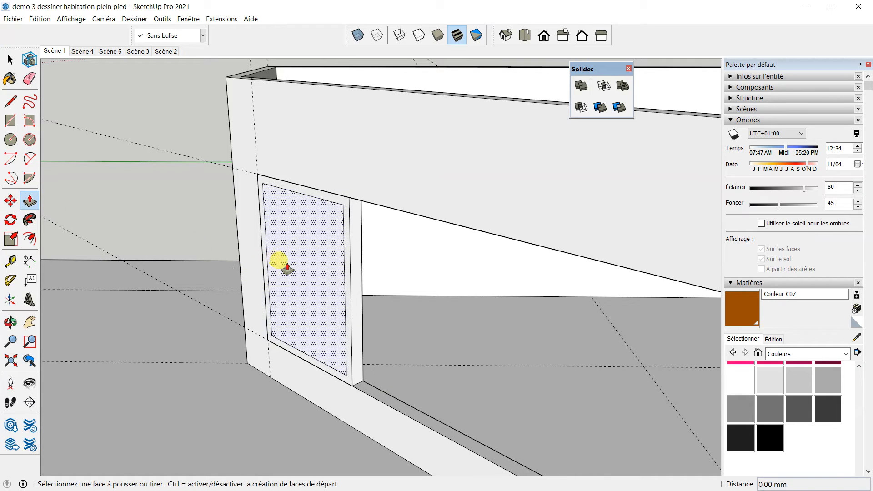
click(314, 281)
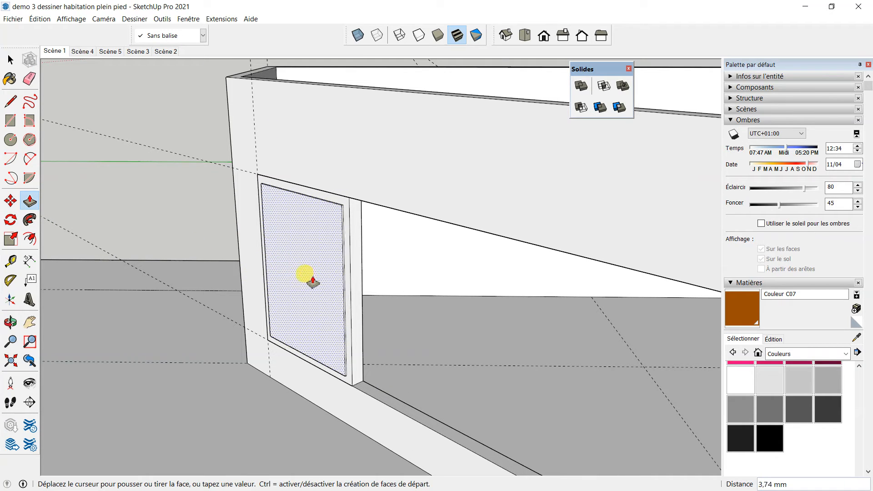
click(317, 281)
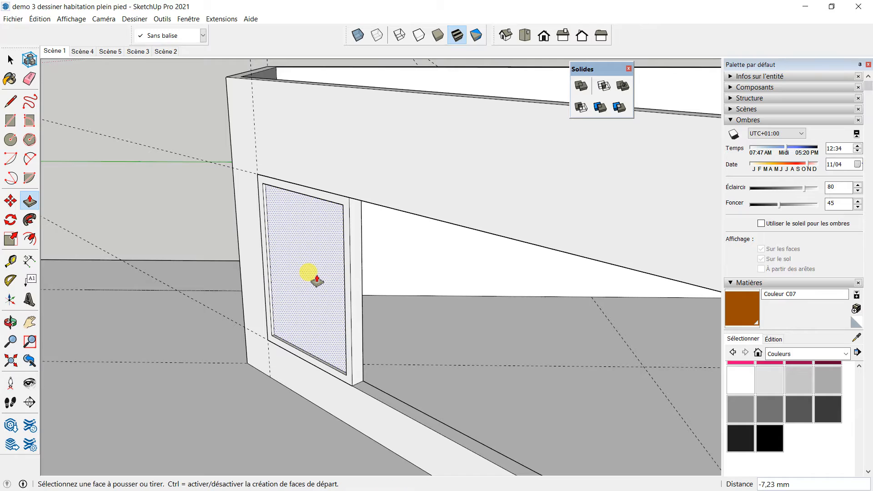
middle_drag(317, 281, 390, 273)
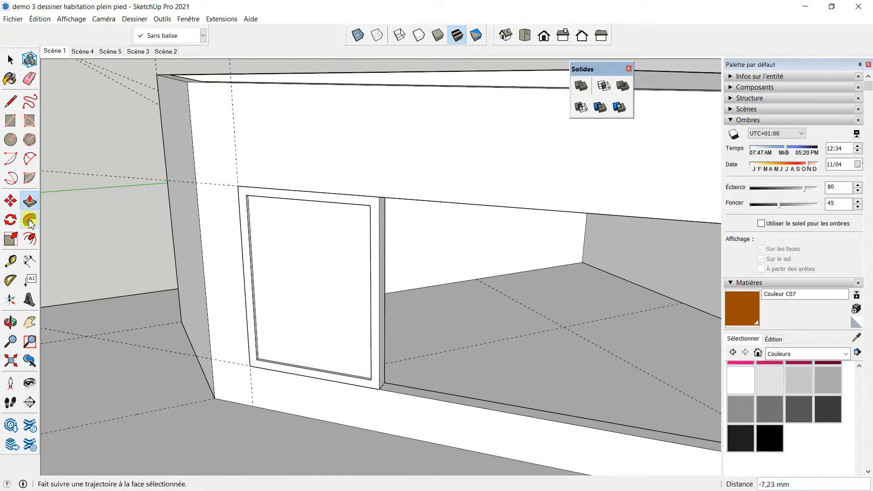
click(40, 18)
click(59, 29)
Offset the panel's inner face inward twice more by the same distance, making two further nested rectangles.
click(30, 238)
double_click(299, 209)
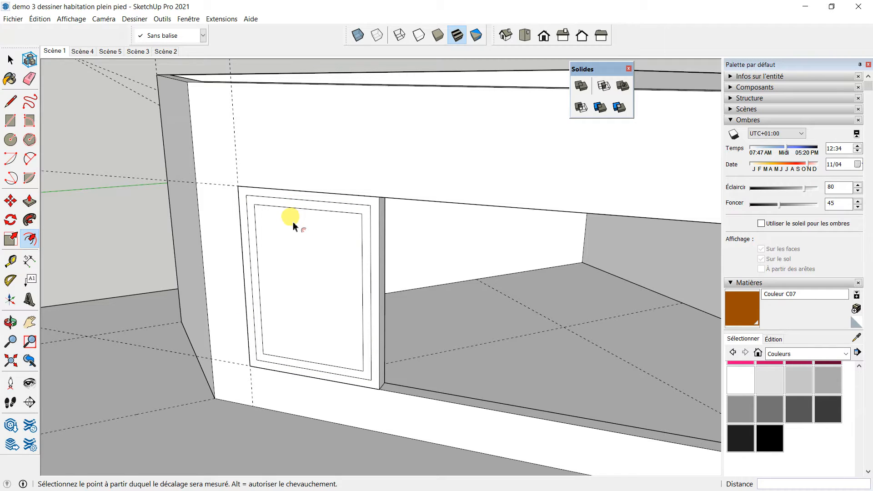
double_click(293, 221)
Recess the outer ring inside the panel's border about 10 mm and repeat the same recess on the central face.
middle_drag(297, 244, 149, 191)
key(p)
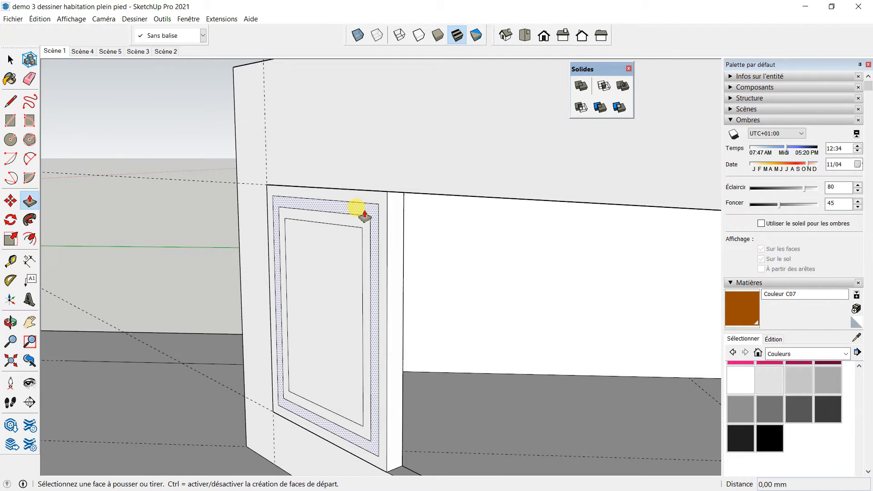
click(364, 215)
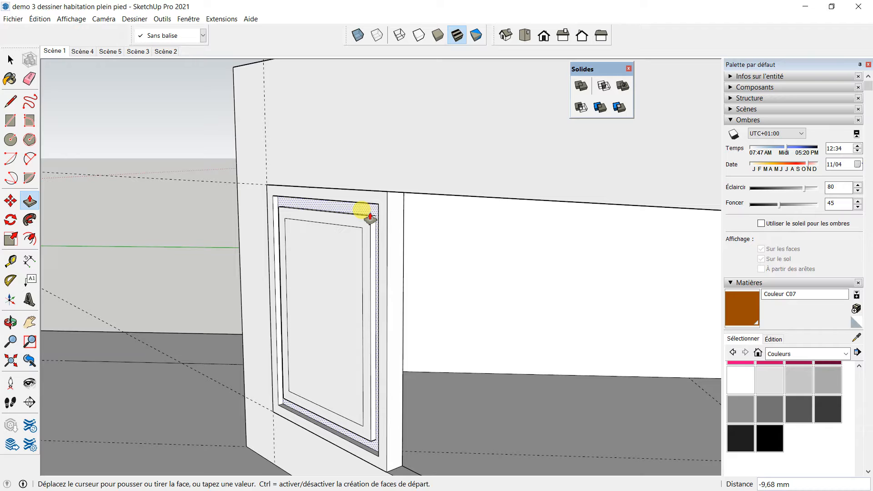
click(364, 213)
double_click(334, 258)
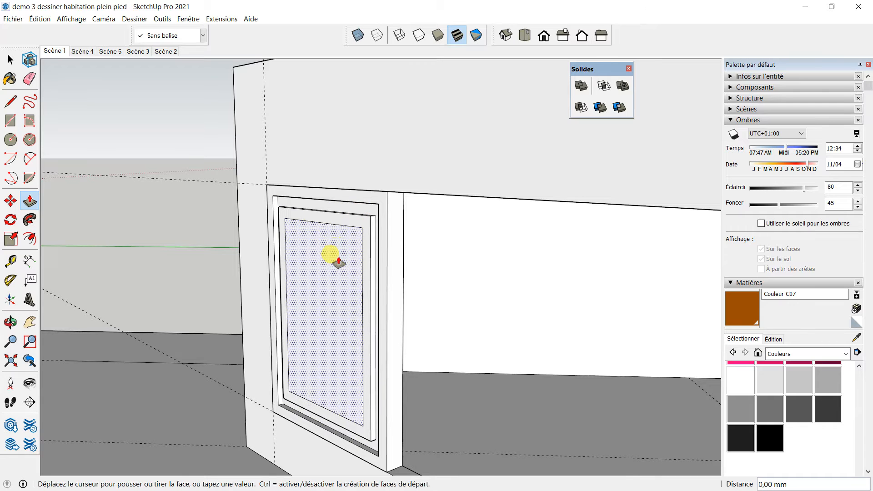
Select all connected geometry of the moulded panel and make it a group.
middle_drag(349, 248, 492, 285)
scroll(492, 284, down, 5)
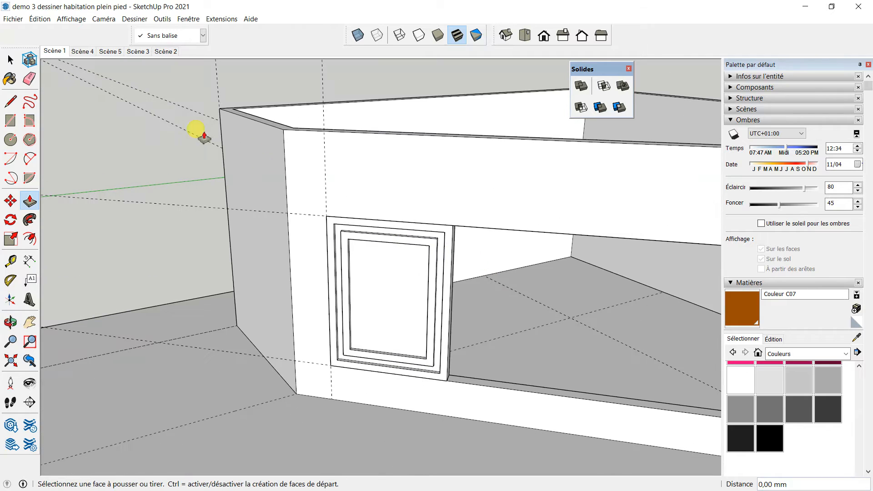
click(17, 56)
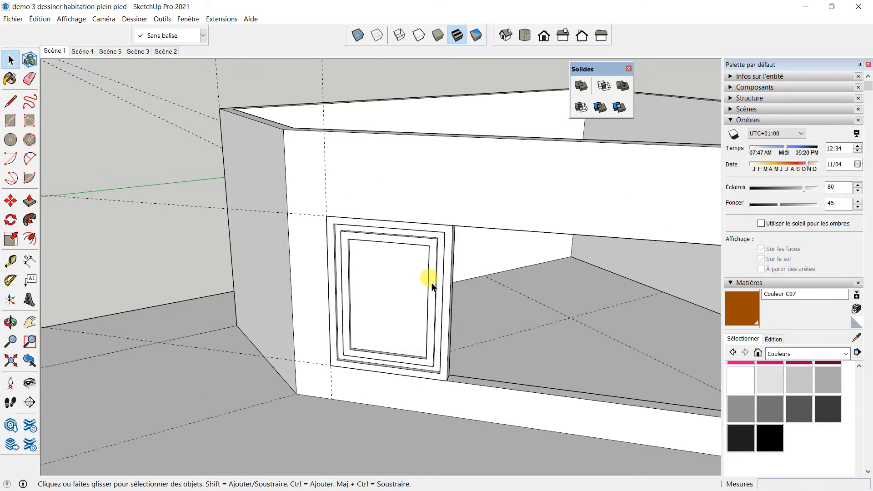
middle_drag(462, 318, 444, 316)
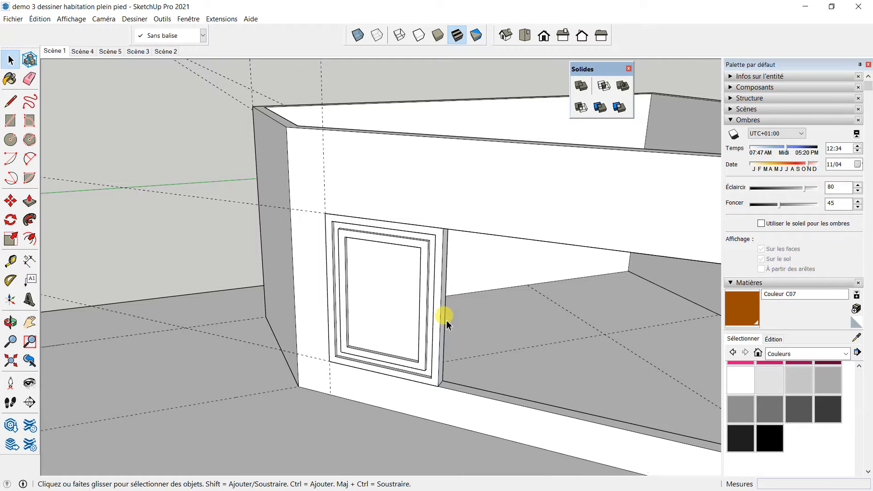
click(435, 295)
right_click(435, 295)
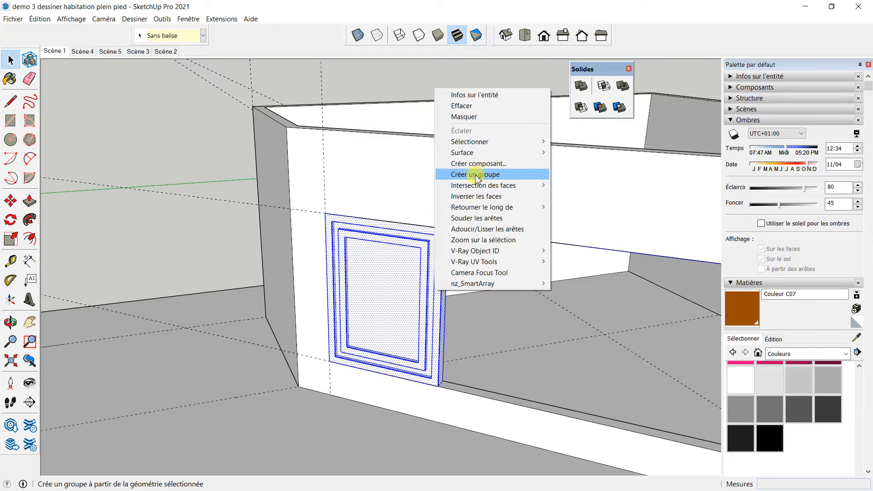
click(468, 174)
Examine the panel group's bounding box and its orientation relative to the diagonal front opening and the house.
scroll(455, 241, down, 5)
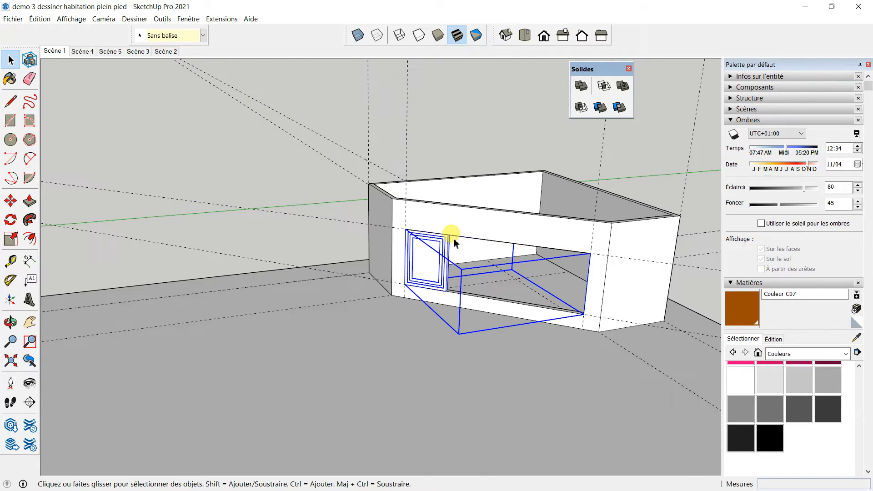
middle_drag(448, 252, 511, 287)
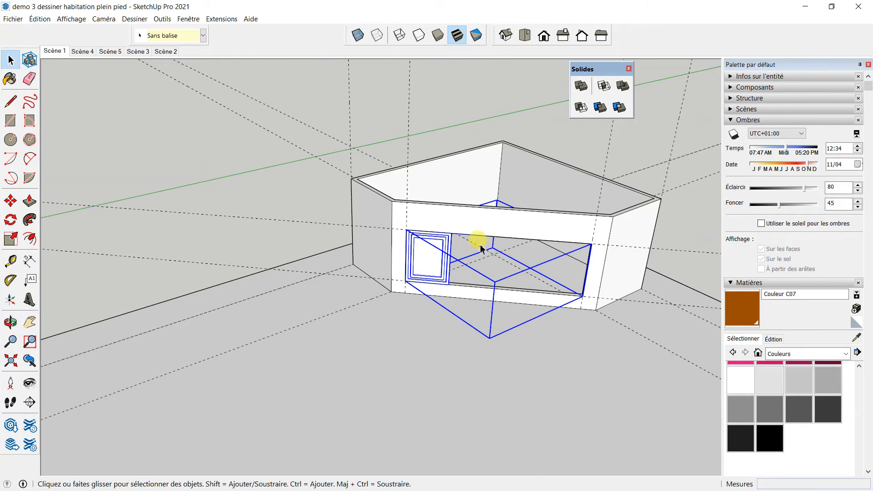
scroll(488, 230, up, 3)
scroll(490, 226, up, 1)
click(97, 103)
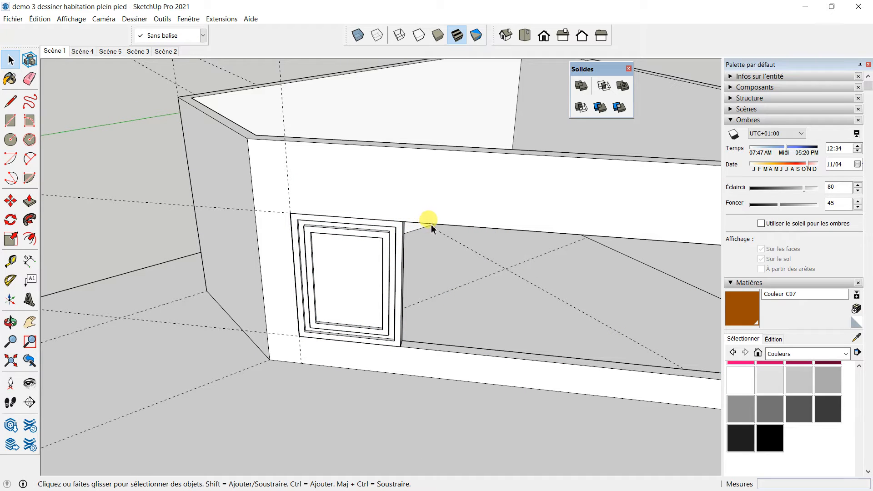
scroll(224, 210, down, 6)
middle_drag(289, 250, 333, 293)
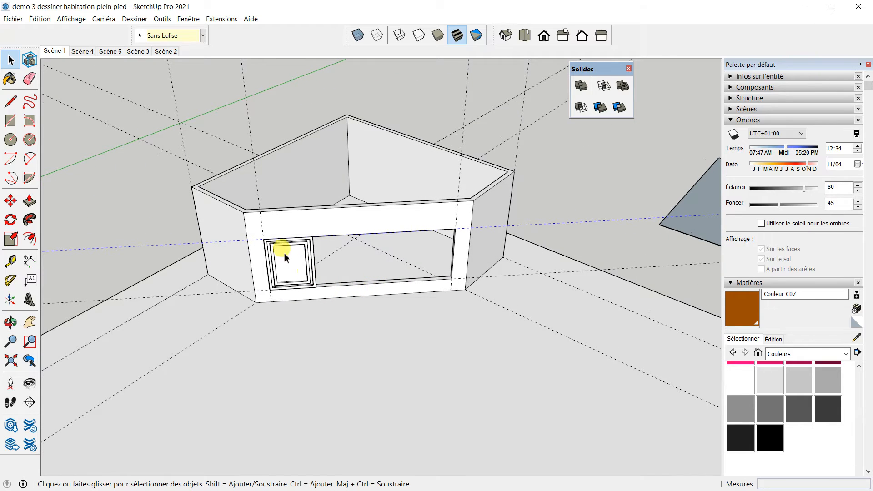
scroll(290, 259, down, 2)
click(293, 265)
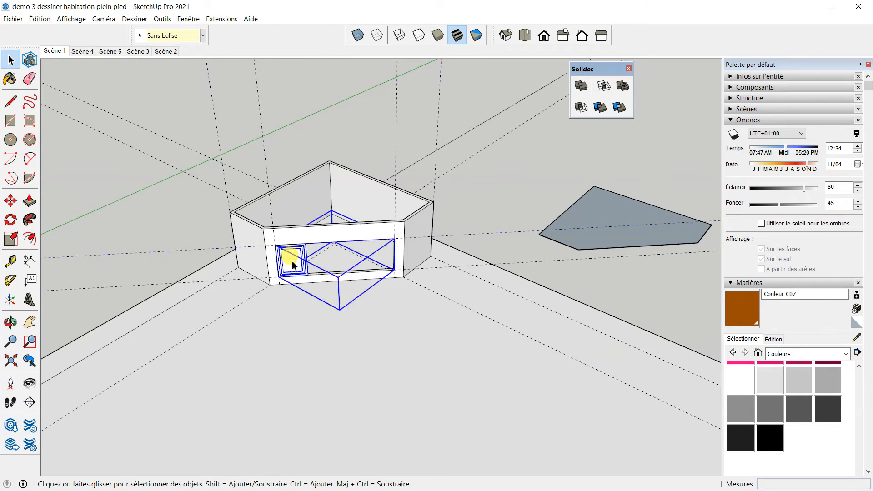
scroll(334, 243, down, 6)
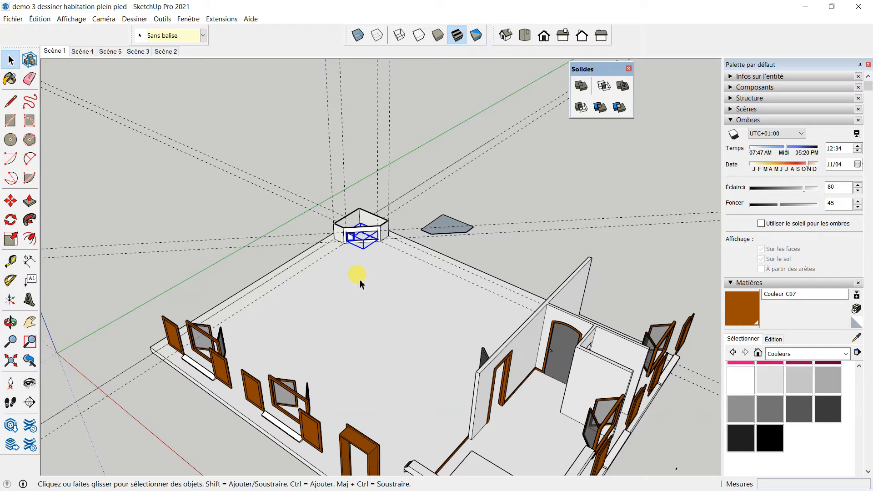
scroll(387, 253, up, 8)
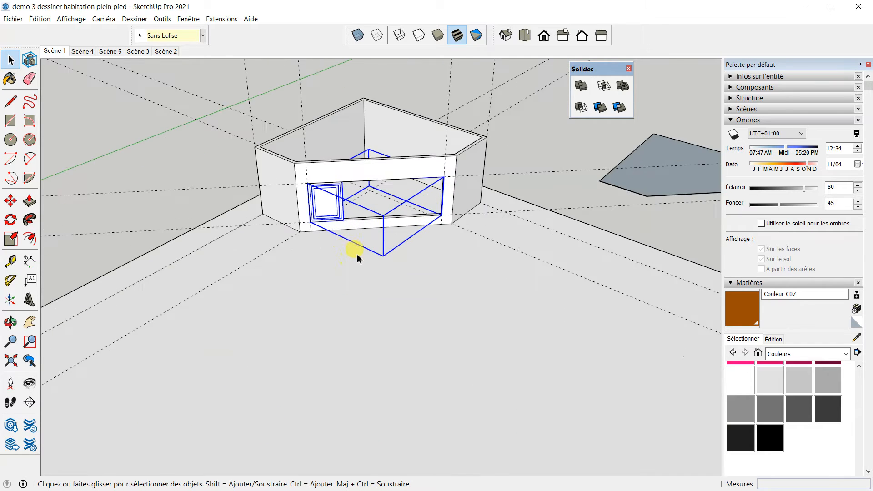
middle_drag(336, 214, 289, 247)
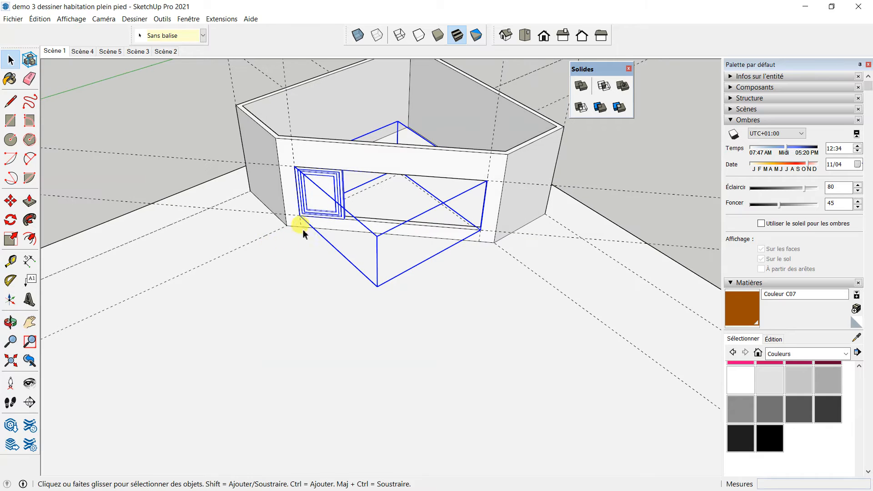
Undo the grouping of the panel and clear the selection.
click(39, 19)
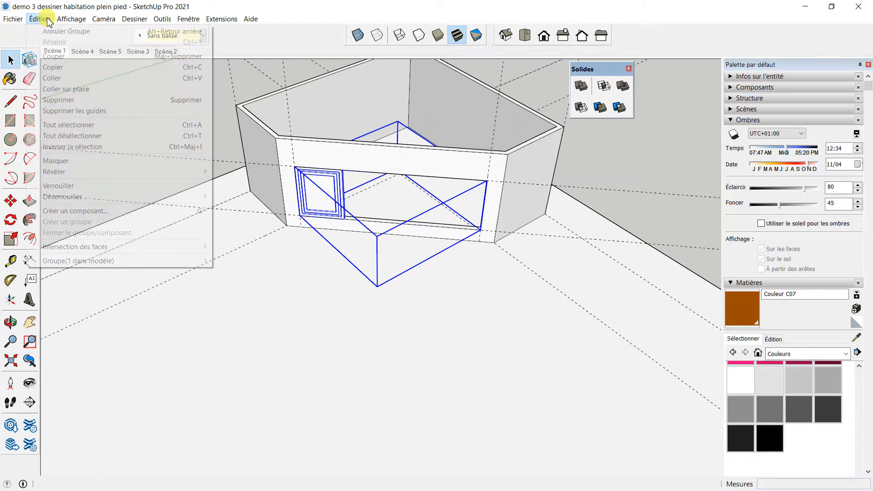
click(54, 32)
click(387, 155)
click(199, 147)
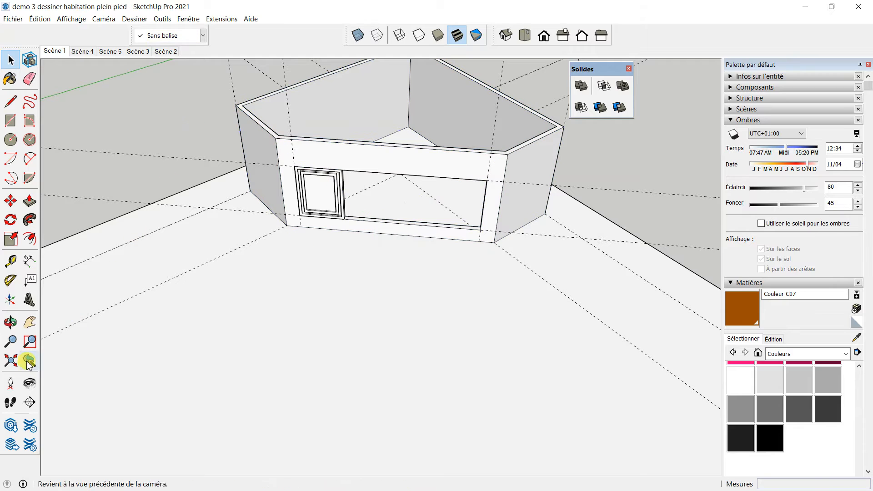
Reorient the drawing axes from the front's base edge below the panel's outer corner, with the green axis along the diagonal front.
click(10, 302)
middle_drag(335, 247, 258, 270)
scroll(258, 270, up, 5)
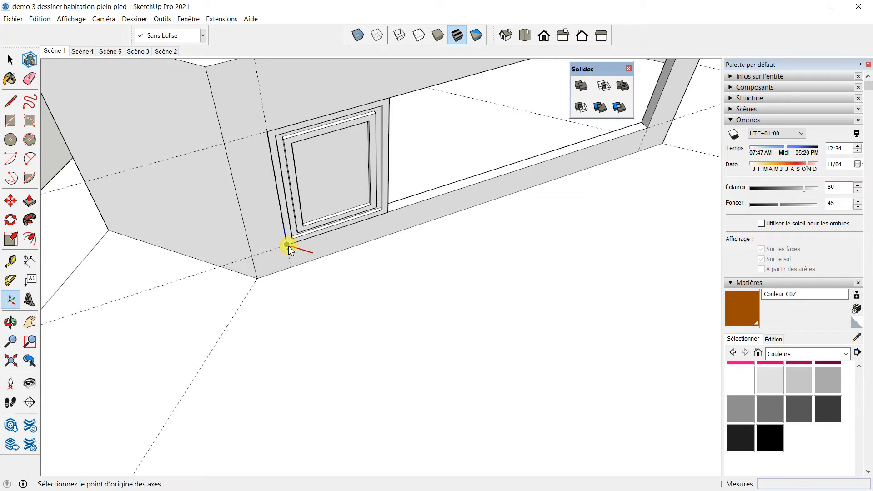
scroll(285, 245, up, 1)
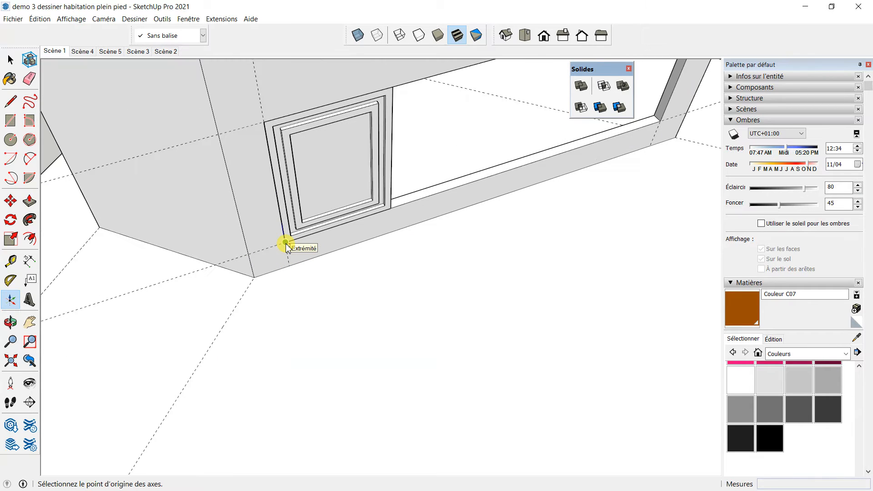
middle_drag(309, 250, 405, 293)
scroll(283, 296, up, 1)
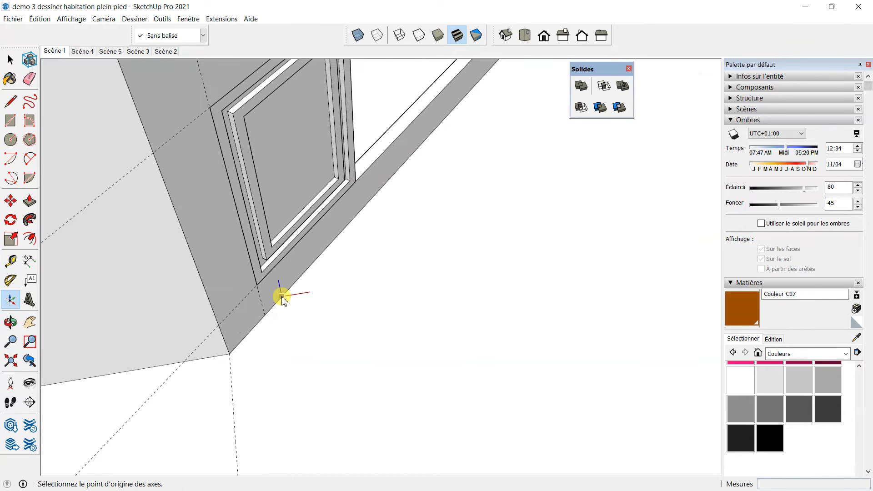
click(264, 314)
click(328, 357)
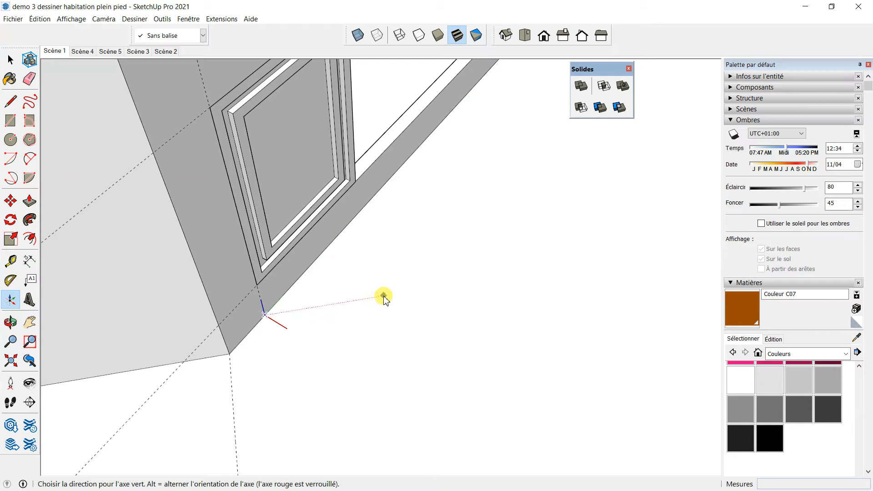
click(384, 298)
scroll(264, 313, down, 5)
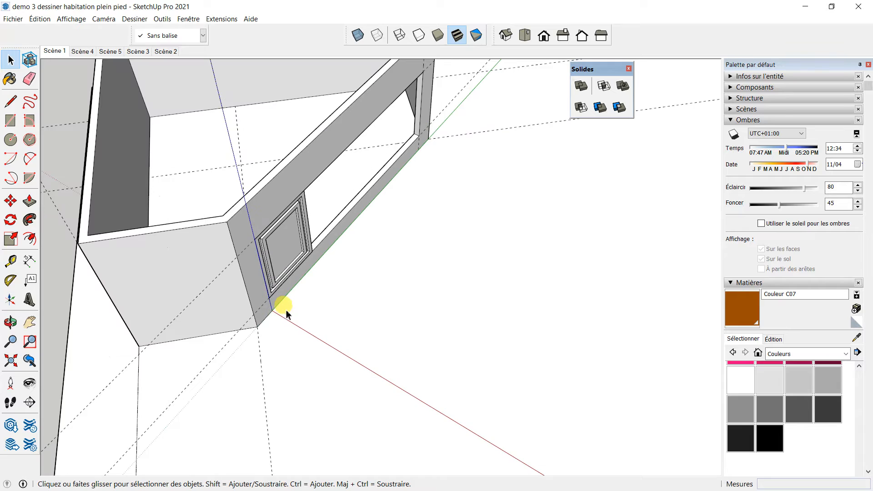
middle_drag(362, 271, 204, 180)
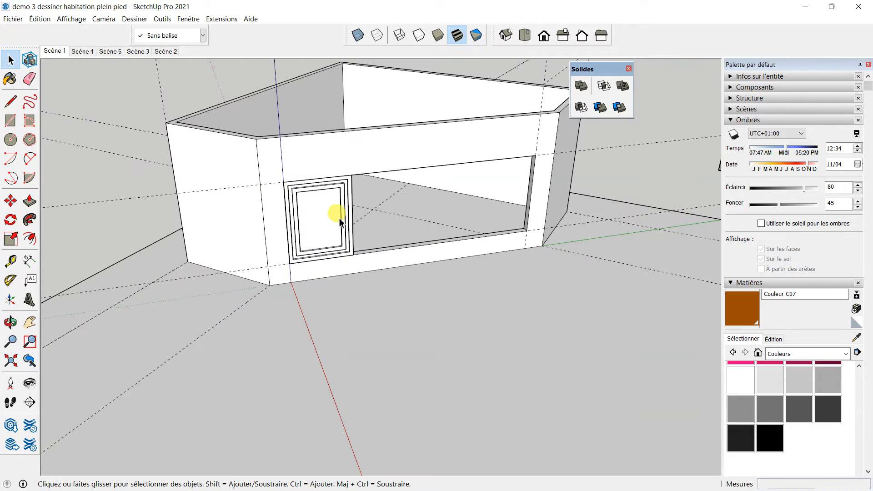
Select all connected geometry of the moulded panel and group it on the new axes.
triple_click(336, 210)
scroll(467, 157, up, 1)
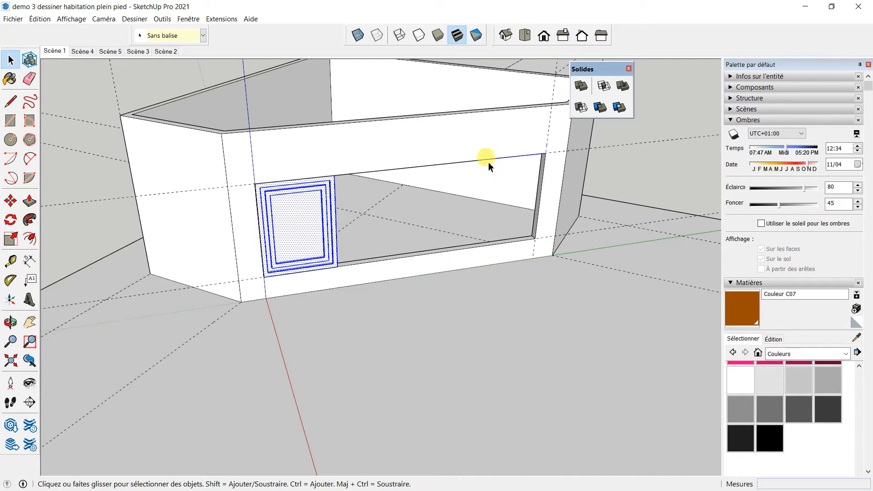
right_click(318, 208)
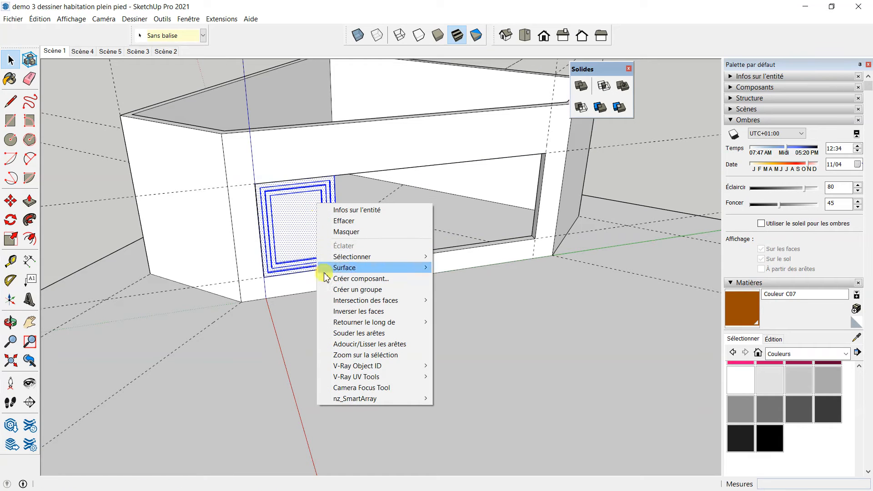
click(357, 289)
middle_click(316, 257)
middle_drag(316, 256, 298, 181)
scroll(336, 154, up, 5)
scroll(318, 173, down, 6)
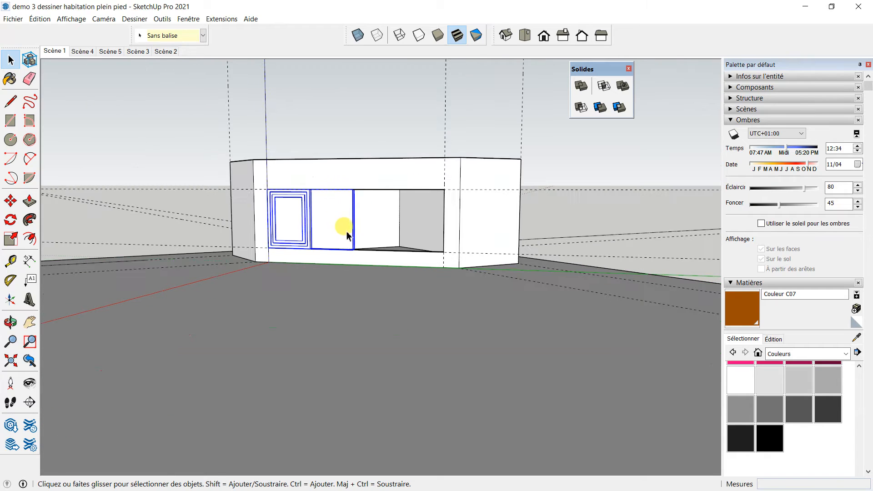
Move the corner element about 2178 mm away, leaving the panel group standing alone.
click(187, 112)
click(370, 166)
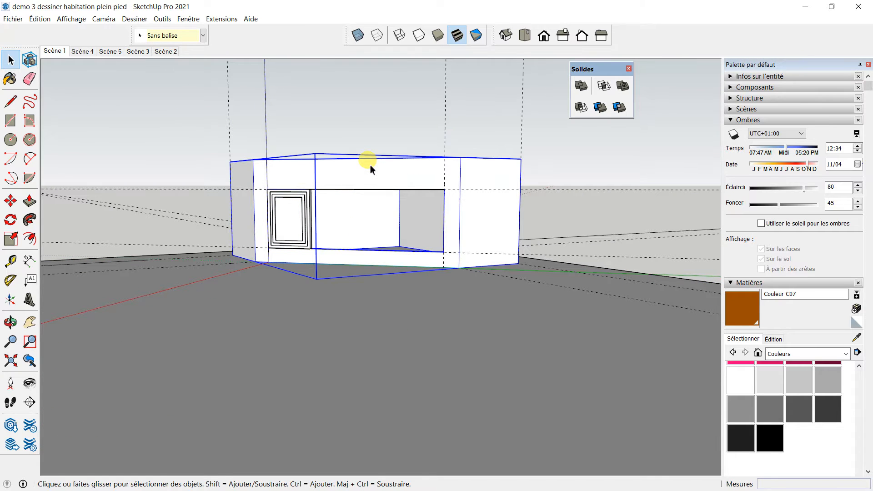
right_click(371, 169)
click(339, 130)
middle_drag(338, 130, 636, 376)
scroll(248, 175, down, 2)
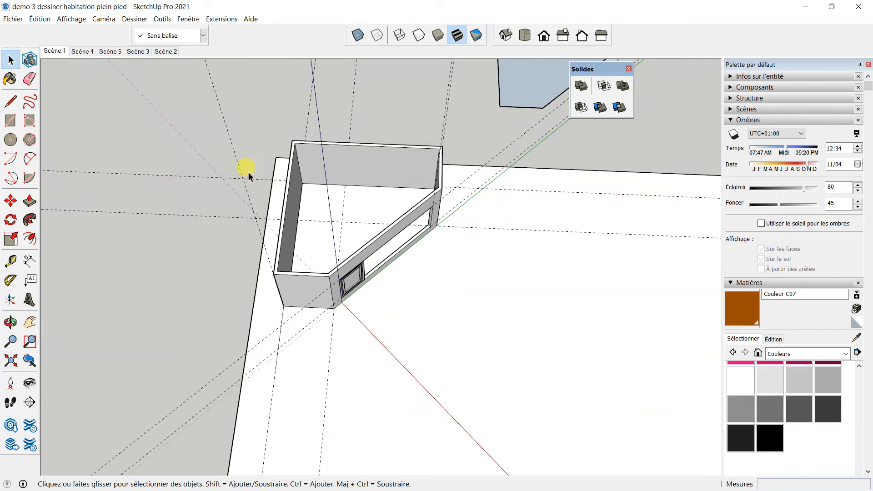
click(10, 200)
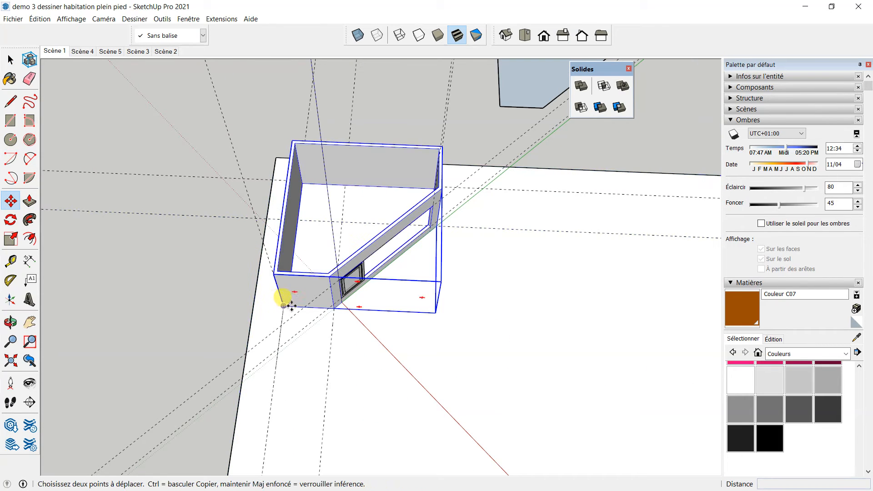
click(283, 306)
click(64, 273)
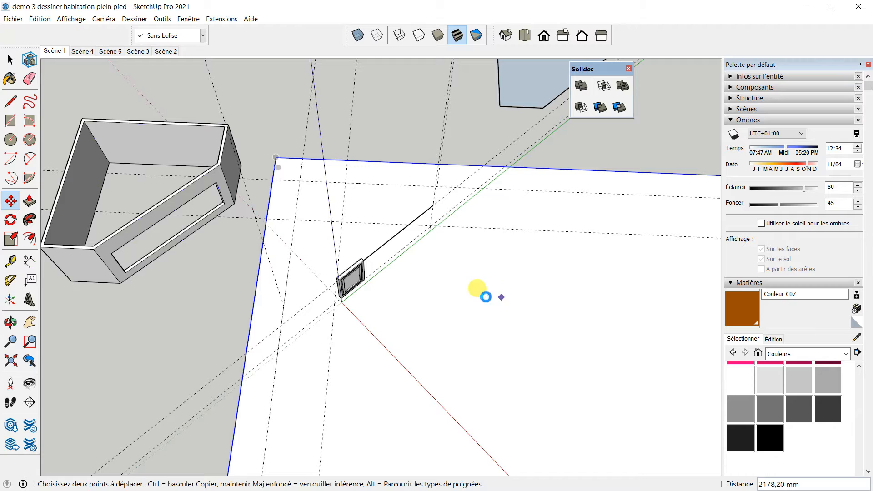
Delete the stray edges extending from the panel's upper corner, including the one inside its group, and close the group.
middle_drag(322, 246, 369, 250)
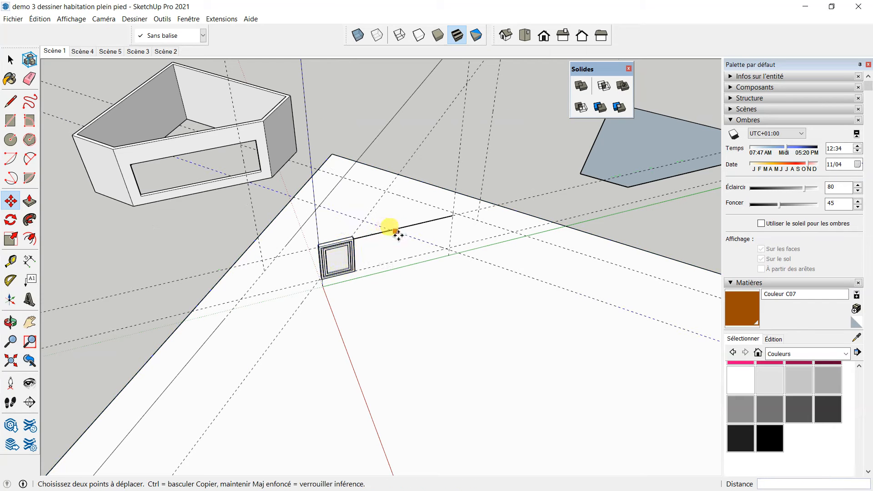
click(10, 60)
scroll(473, 245, up, 5)
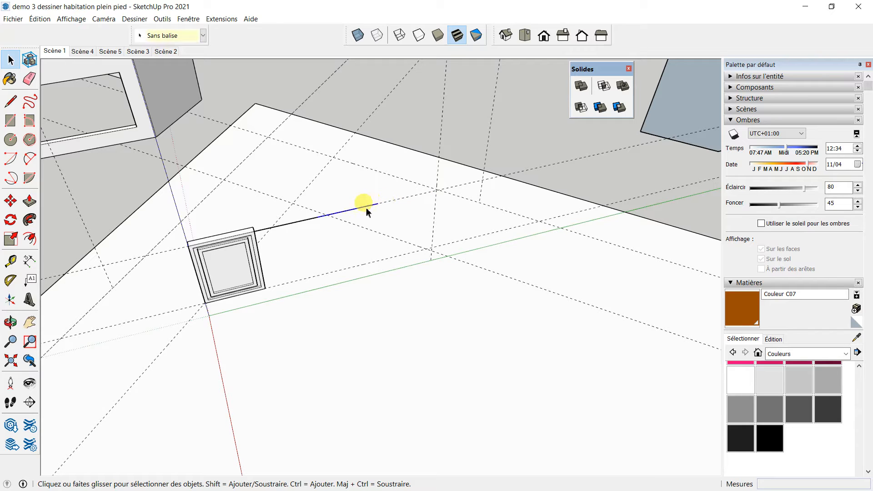
click(309, 218)
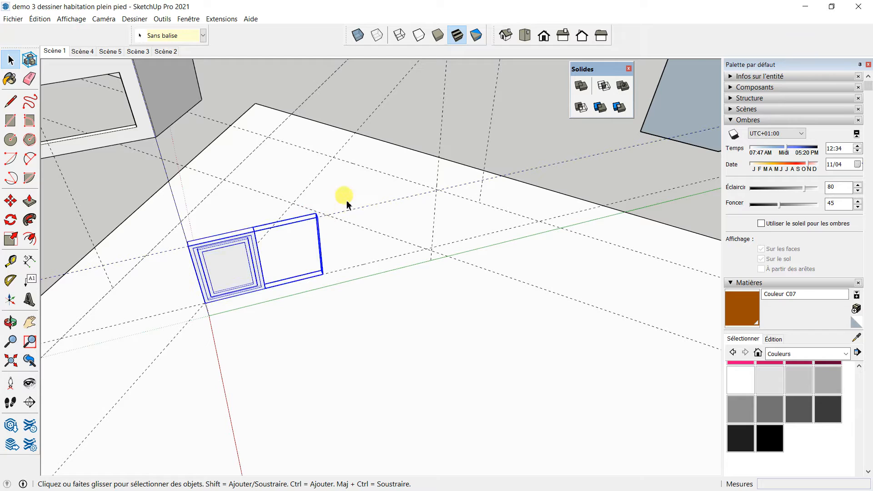
click(309, 223)
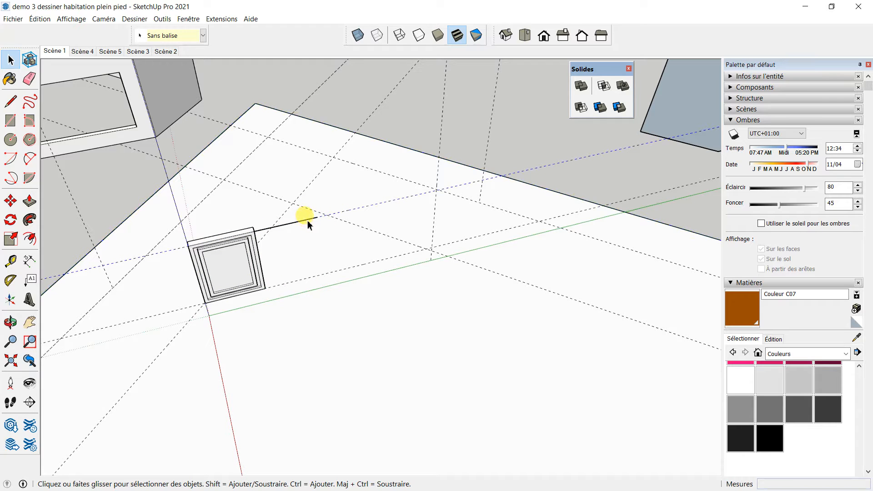
double_click(231, 241)
click(290, 224)
key(Delete)
scroll(386, 209, down, 5)
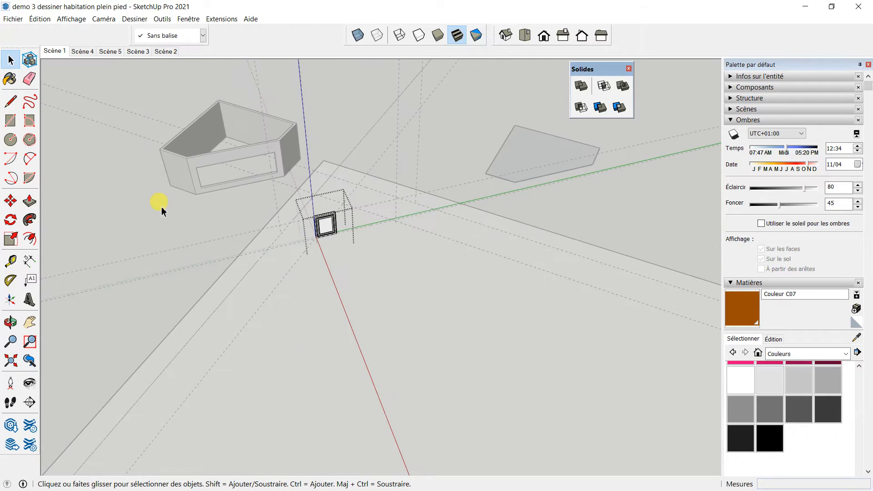
click(162, 211)
Move the corner element back by its base corner onto the guide intersection on the floor slab.
scroll(344, 212, up, 3)
middle_drag(232, 159, 390, 220)
click(19, 196)
middle_drag(107, 241, 253, 279)
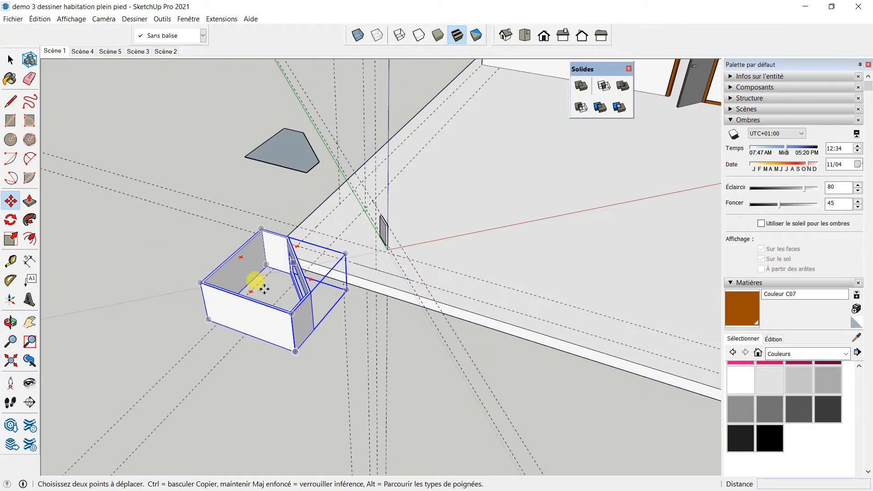
click(208, 320)
middle_drag(331, 244, 333, 333)
scroll(334, 333, up, 3)
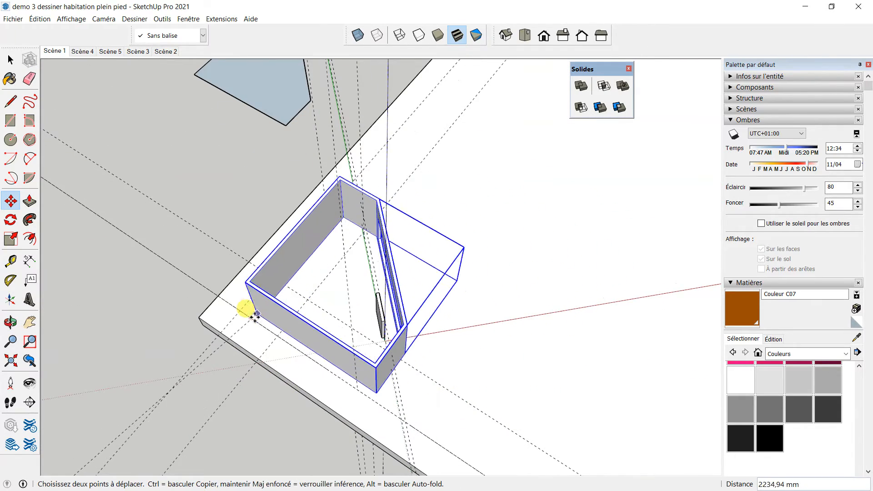
click(239, 310)
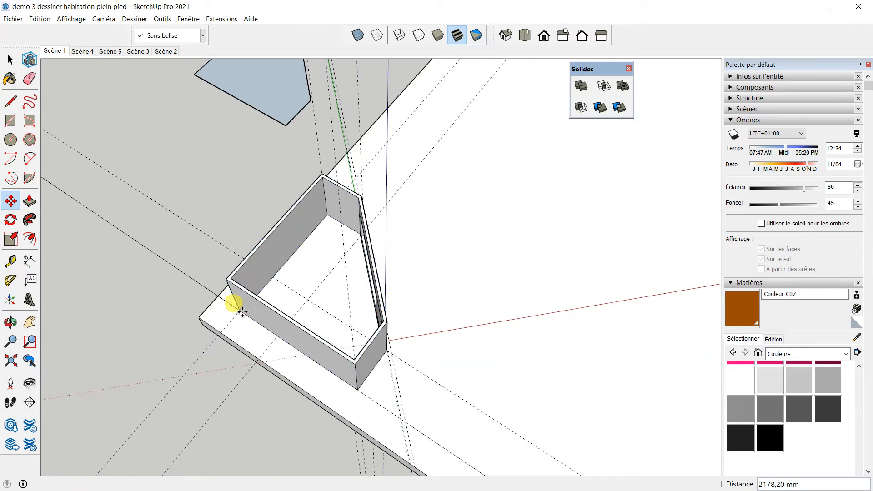
Copy the panel group edge to edge along the opening and multiply it by *3 to fill the front with four panels.
middle_drag(477, 302, 347, 241)
click(11, 61)
click(239, 236)
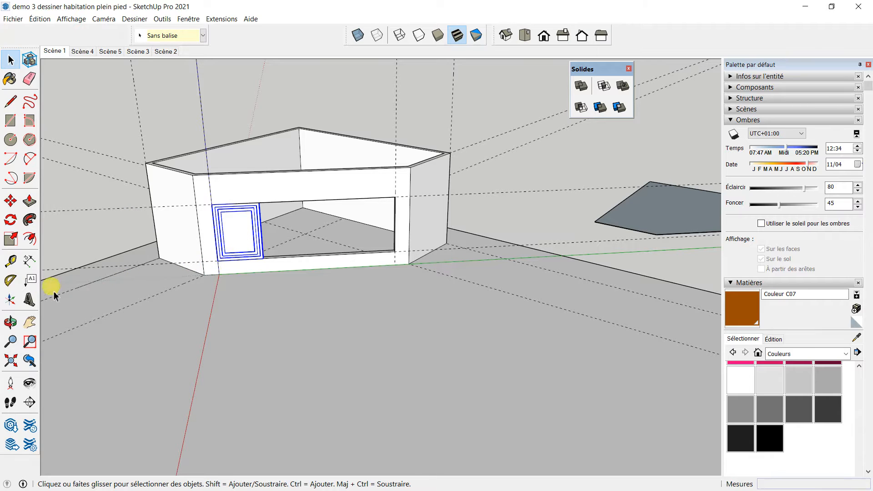
click(11, 200)
scroll(224, 269, up, 2)
scroll(234, 277, up, 3)
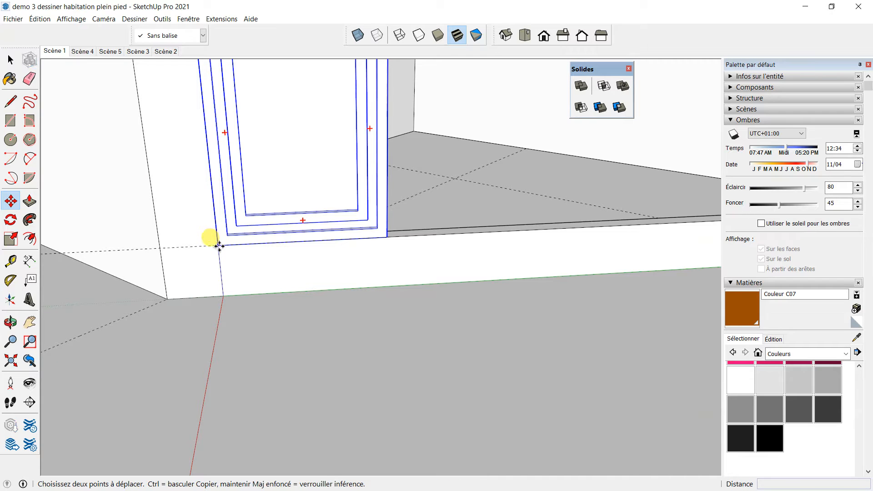
key(ctrl)
drag(219, 245, 388, 238)
scroll(179, 354, down, 4)
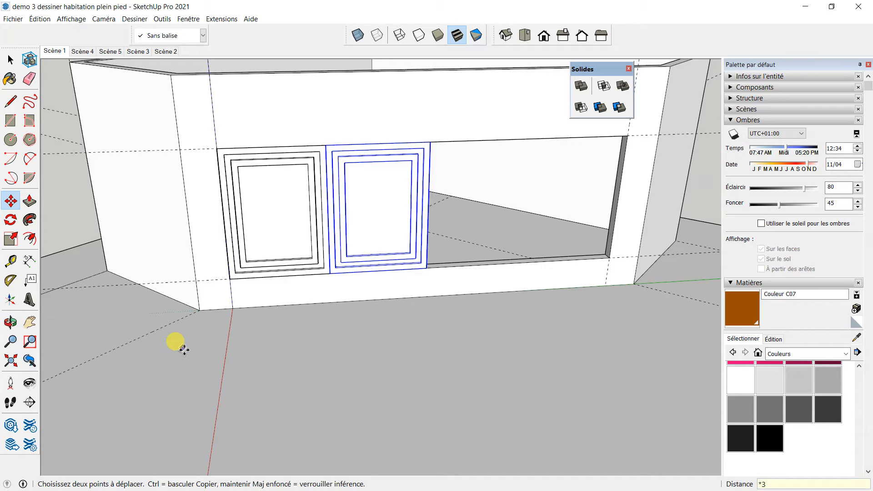
key(Return)
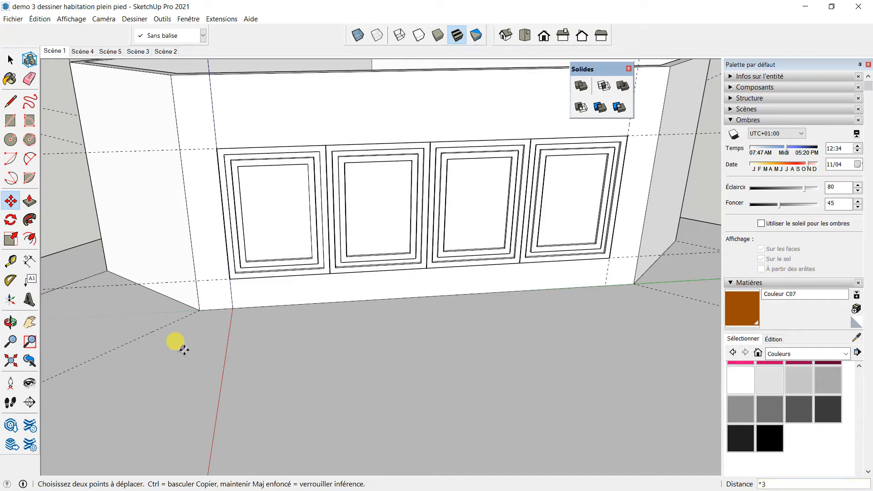
middle_drag(409, 287, 232, 433)
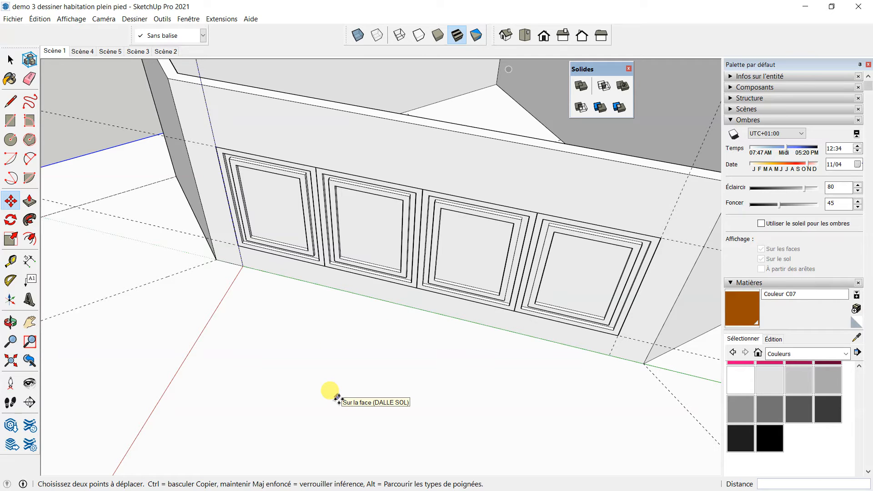
key(space)
Delete the worktop slab covering the corner element.
scroll(364, 355, down, 5)
middle_drag(390, 317, 306, 272)
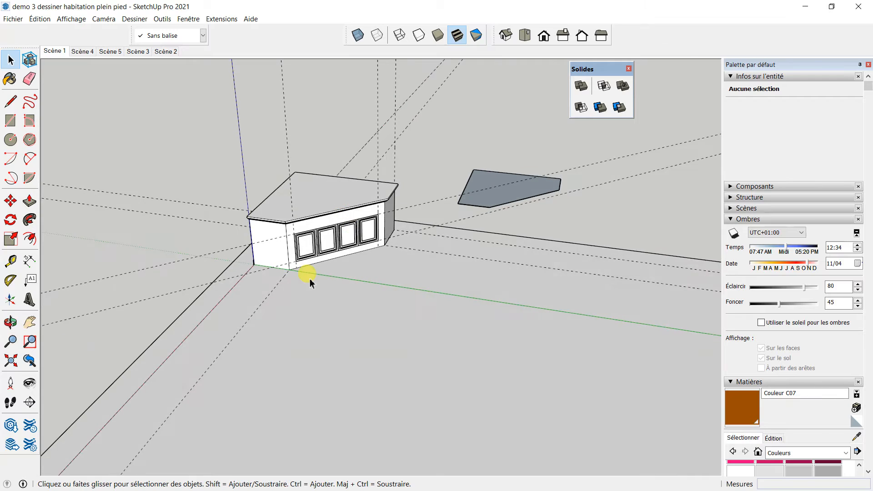
scroll(250, 252, up, 3)
click(301, 156)
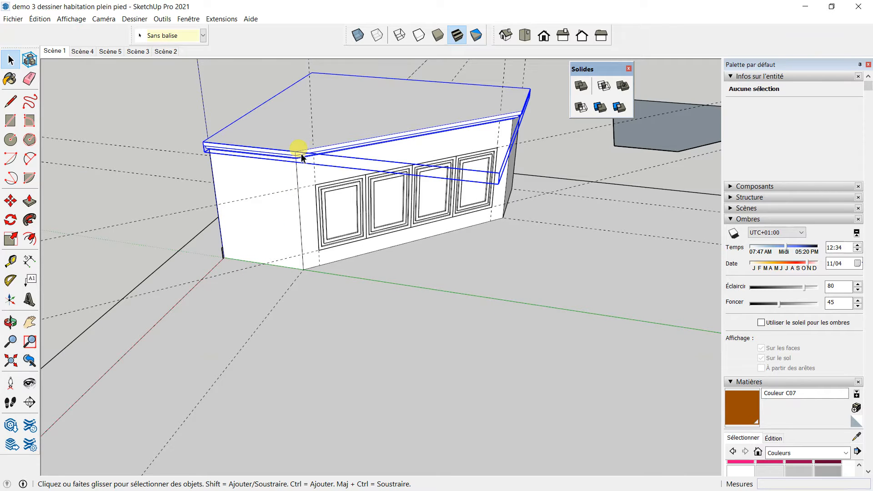
key(Delete)
middle_drag(301, 161, 311, 245)
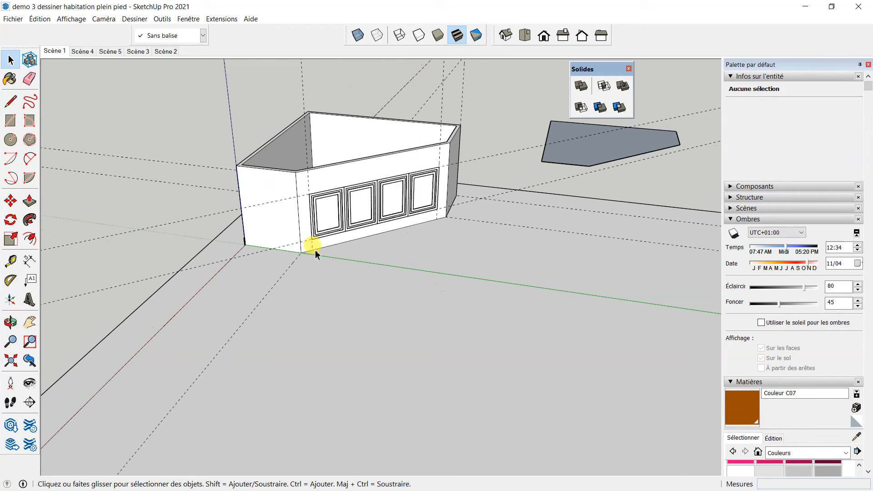
Copy the three front edges of the spare face onto the base of the corner element, placing their end at its outer base corner.
middle_drag(229, 321, 503, 345)
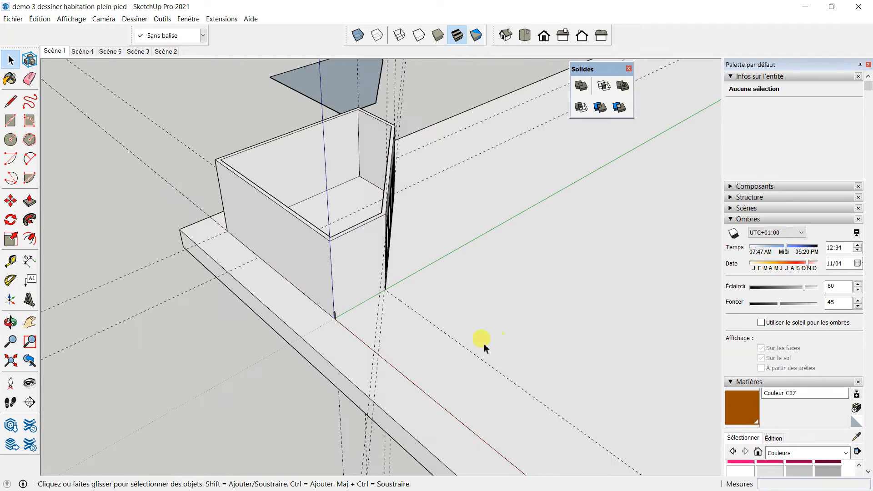
scroll(335, 314, up, 4)
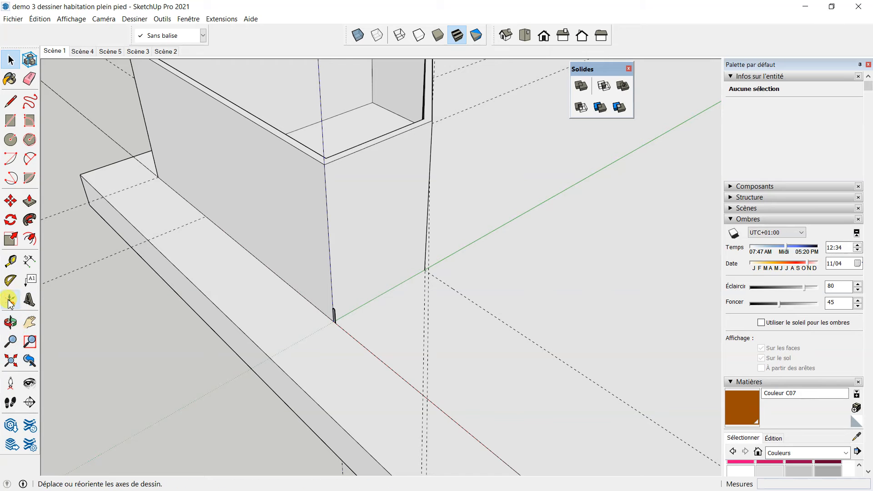
middle_drag(550, 141, 240, 222)
scroll(240, 222, down, 4)
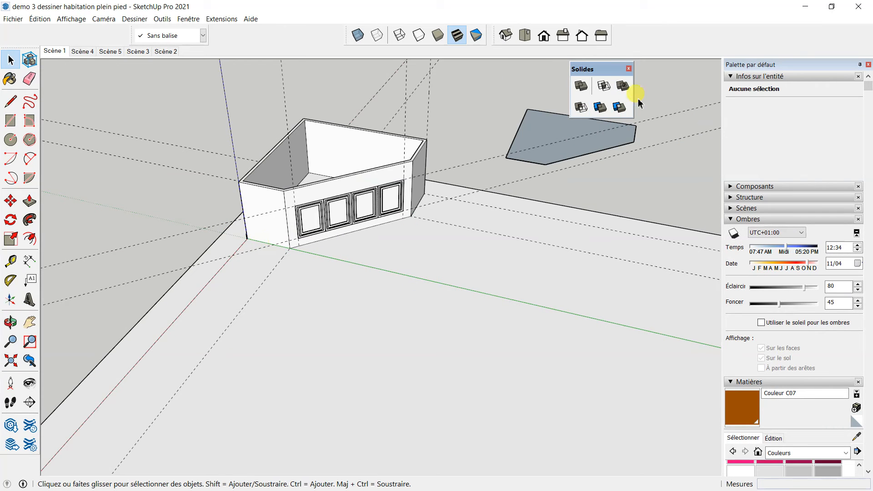
click(548, 167)
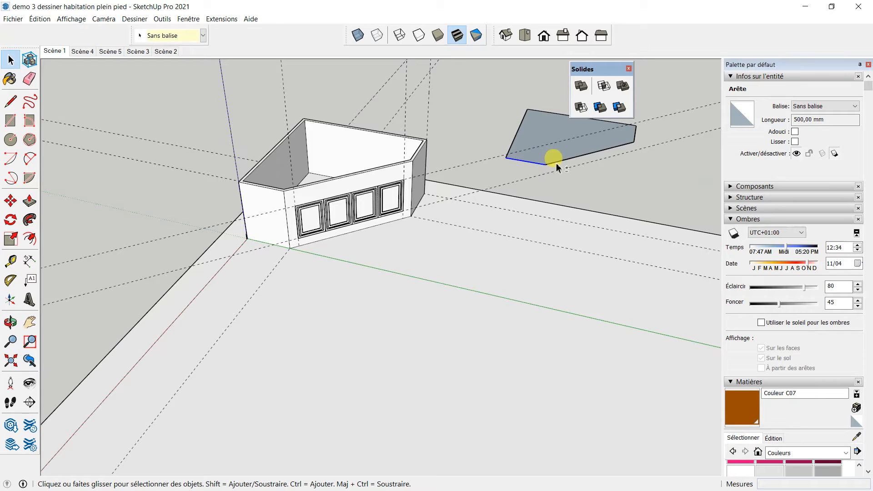
shift+click(633, 139)
shift+click(635, 136)
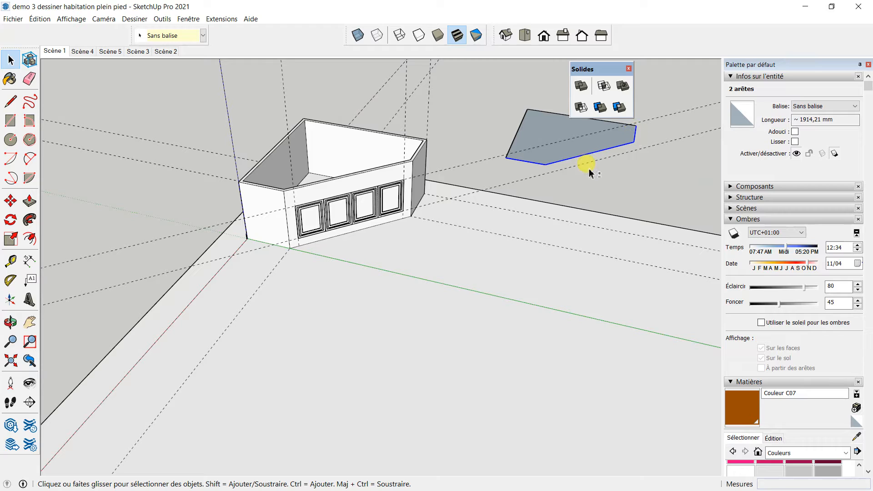
click(10, 200)
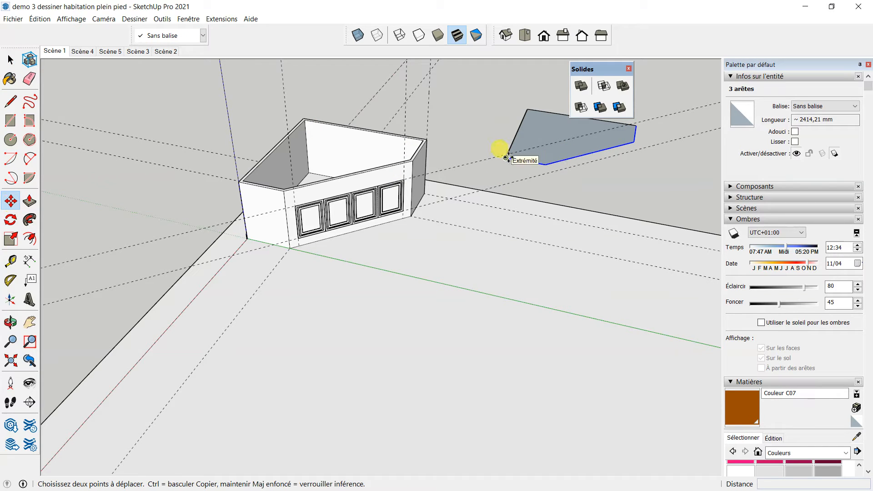
click(506, 158)
key(ctrl)
click(388, 230)
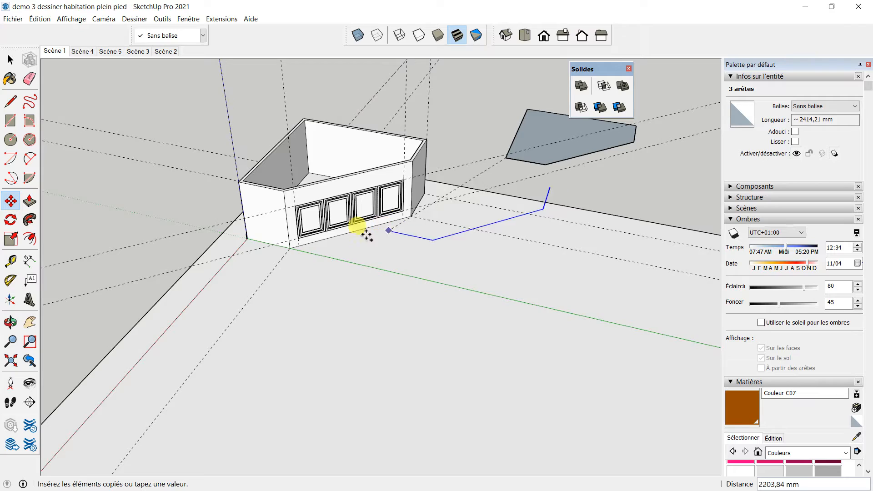
middle_drag(292, 265, 320, 301)
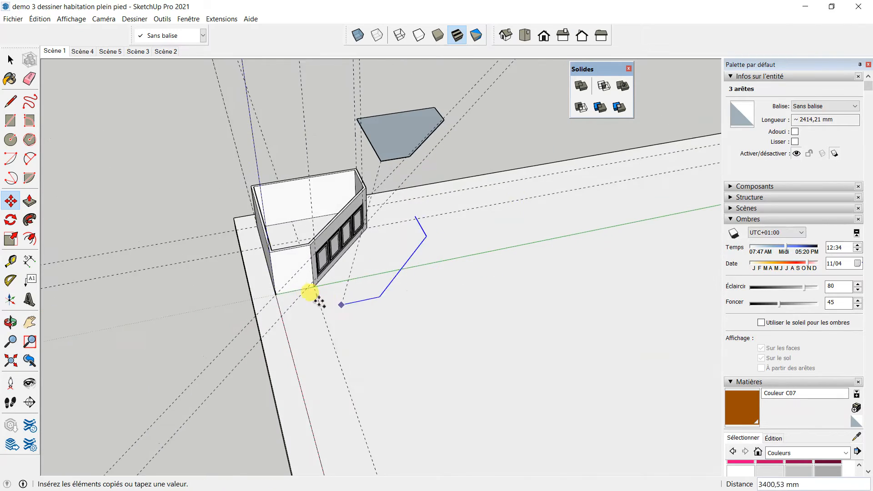
scroll(316, 300, up, 3)
middle_drag(255, 318, 425, 291)
scroll(358, 311, up, 5)
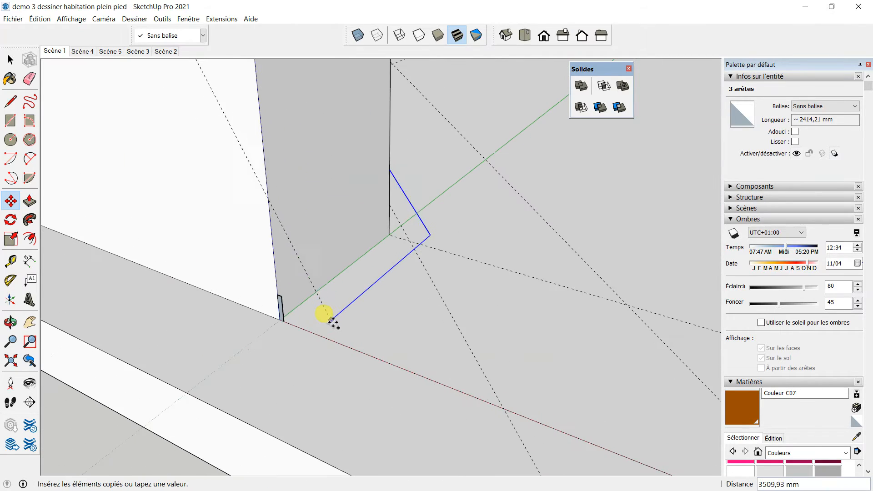
scroll(286, 320, up, 4)
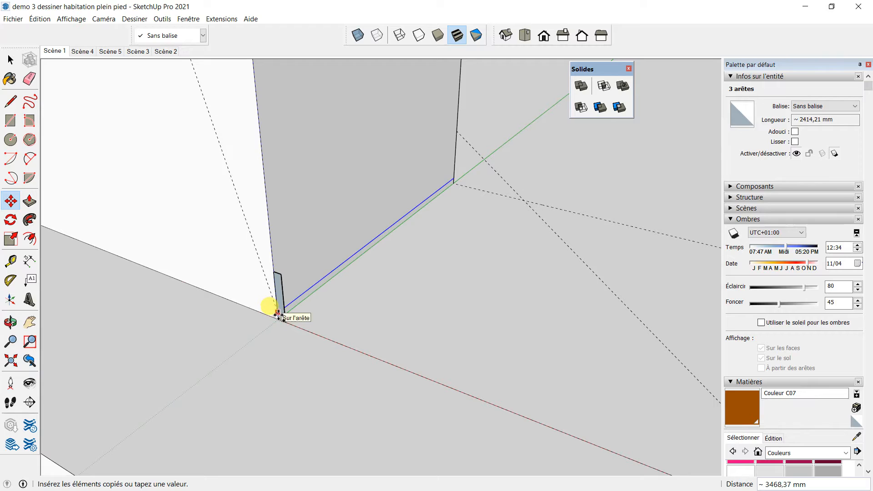
click(279, 320)
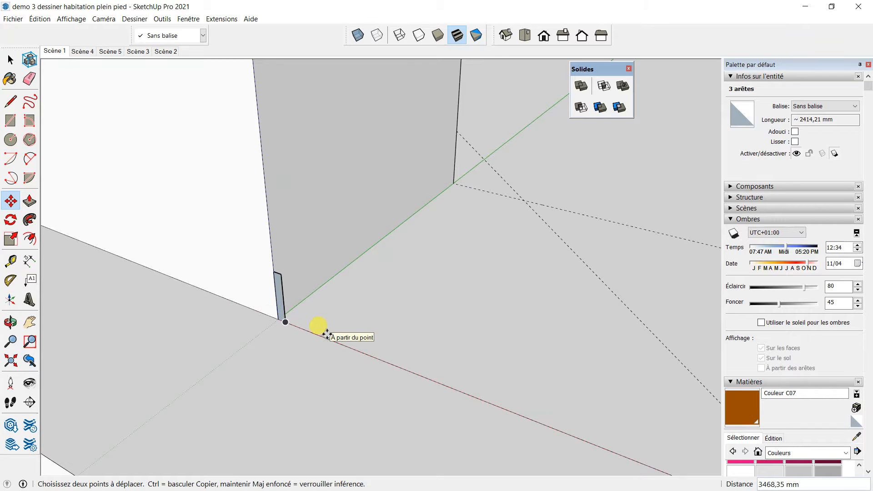
Try to sweep the small plinth profile at the base corner along the copied edges with Follow Me.
click(30, 200)
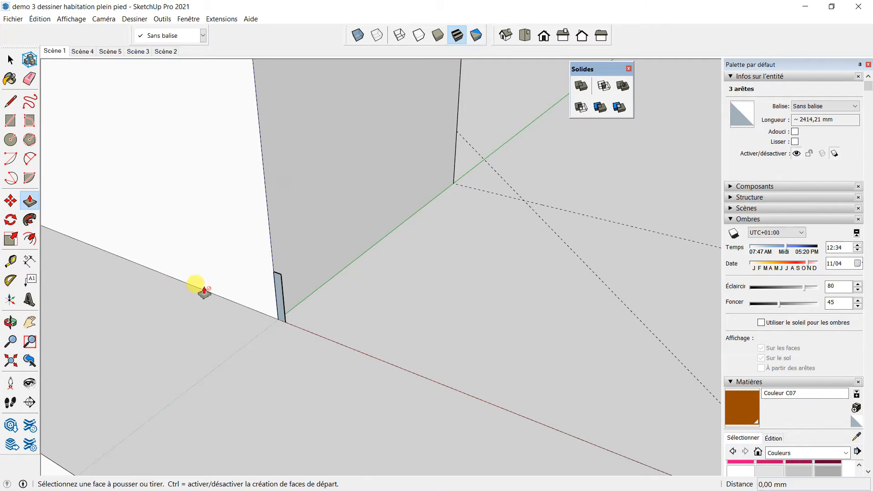
click(30, 219)
drag(281, 303, 314, 285)
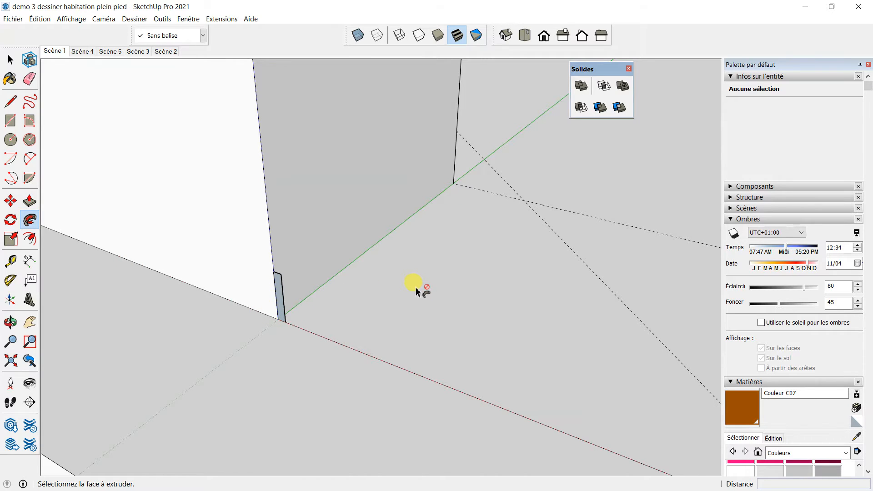
Reselect the spare face's 500 mm, diagonal and short front edges and copy them again to the foot of the plinth profile.
scroll(415, 287, down, 5)
middle_drag(479, 290, 156, 349)
scroll(216, 318, down, 4)
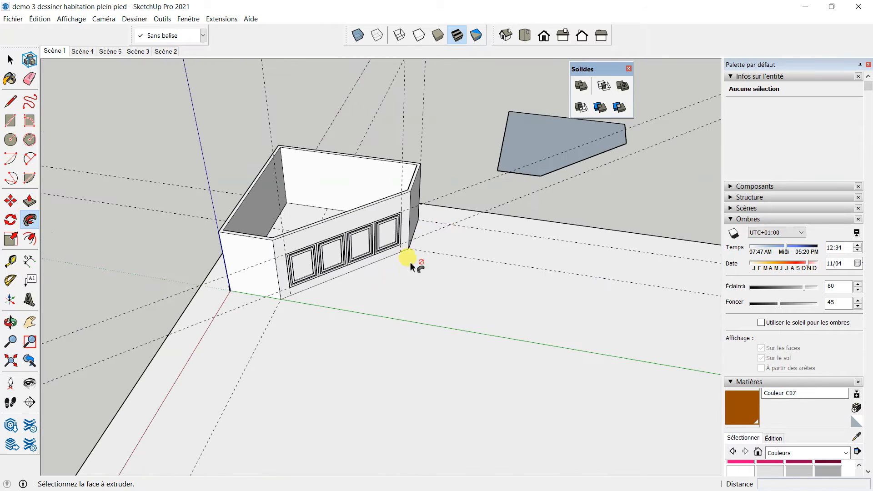
click(10, 60)
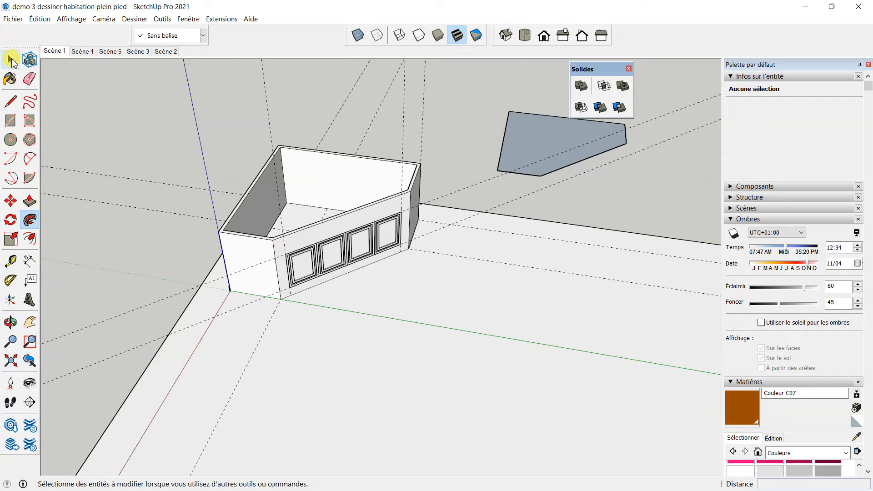
click(532, 175)
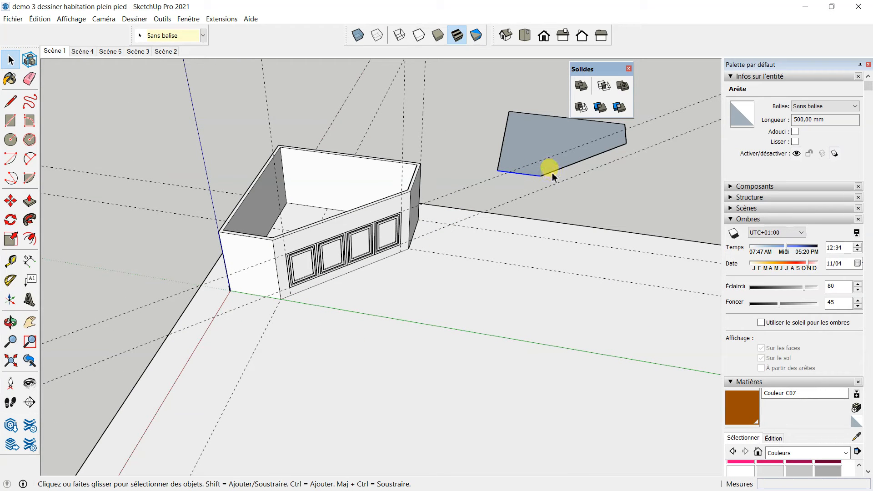
shift+click(604, 152)
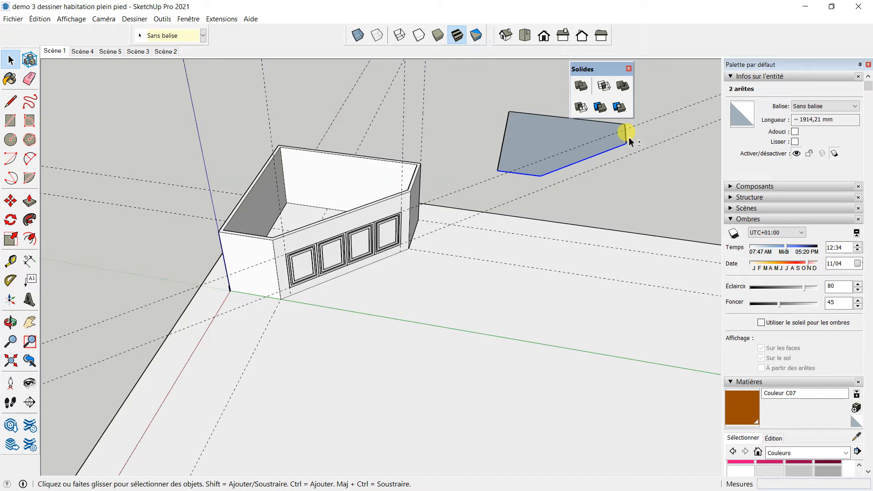
shift+click(626, 139)
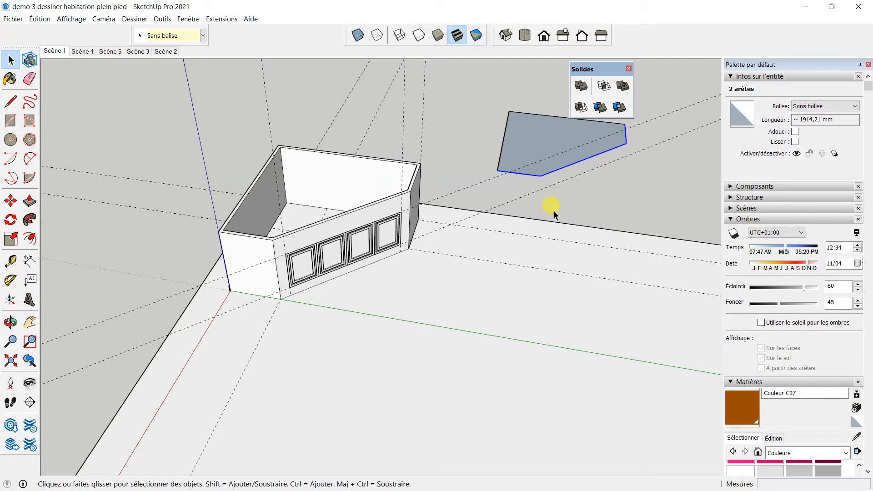
click(10, 201)
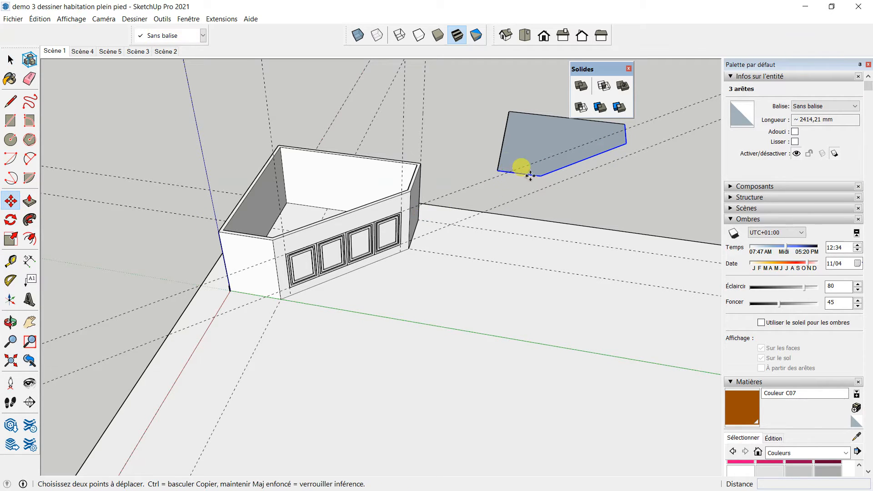
click(499, 171)
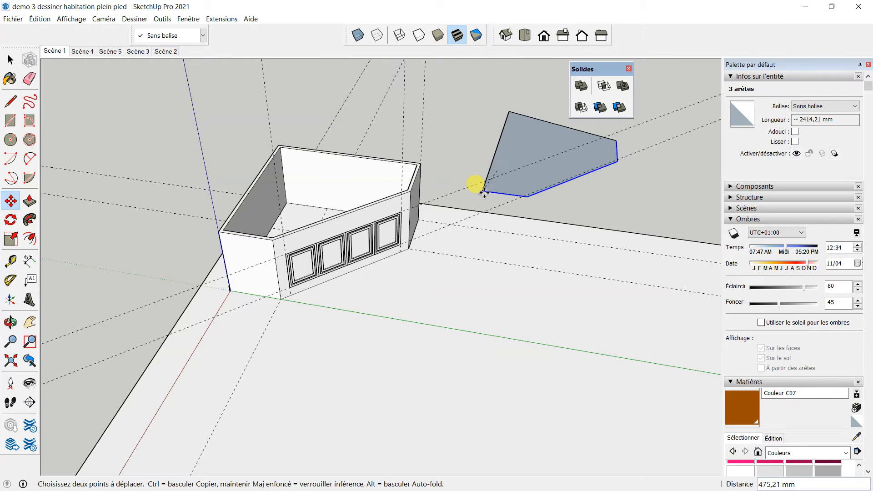
key(ctrl)
scroll(255, 319, up, 3)
scroll(256, 274, up, 4)
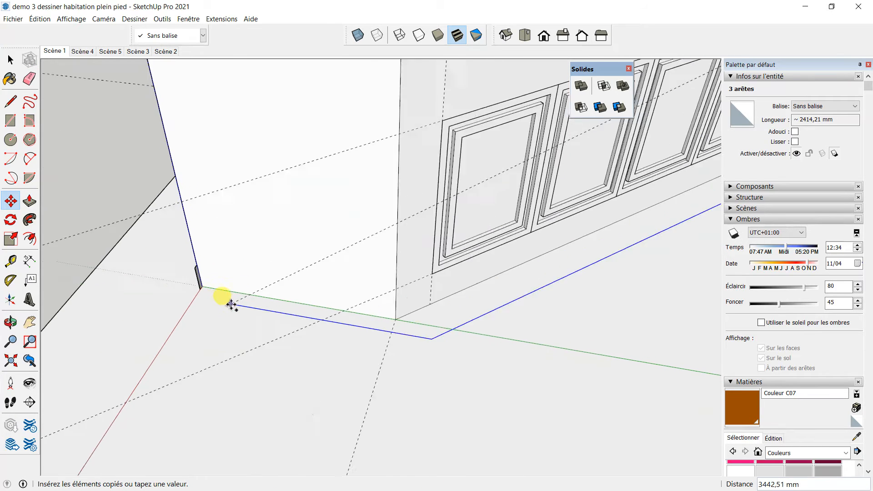
click(199, 284)
Sweep the plinth profile along the copied base edges with Follow Me to form the plinth around the front.
click(29, 220)
scroll(190, 268, up, 3)
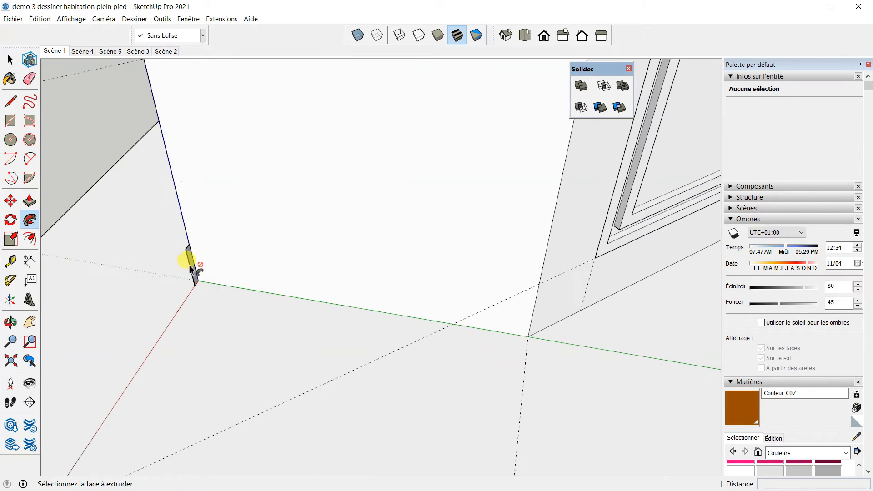
click(190, 266)
scroll(282, 290, down, 3)
middle_drag(310, 295, 411, 289)
Reverse the faces of the whole plinth and make it a group.
click(10, 59)
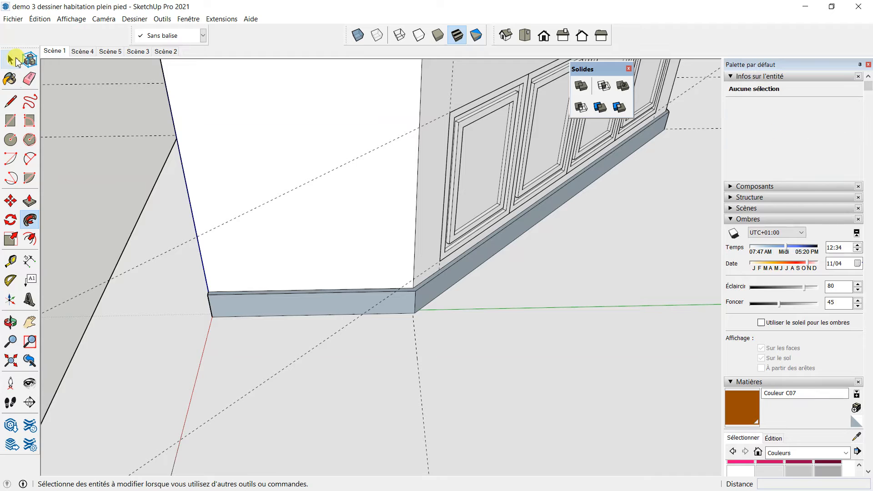
triple_click(283, 313)
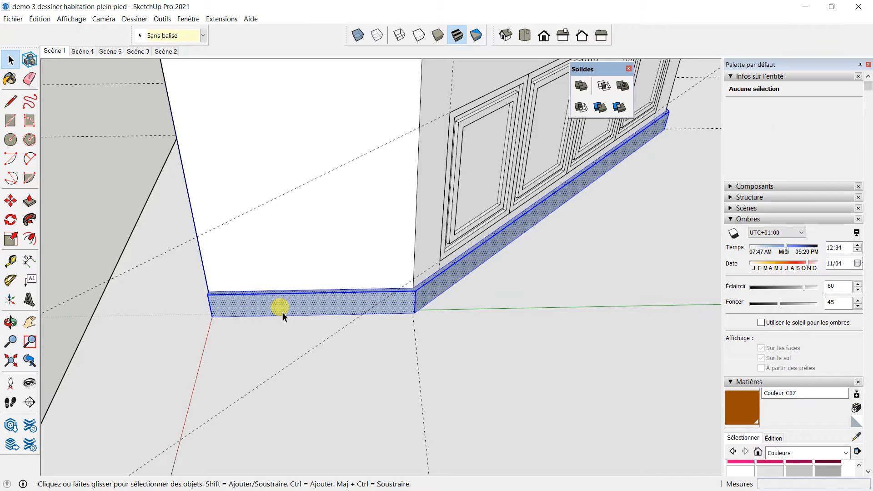
right_click(282, 314)
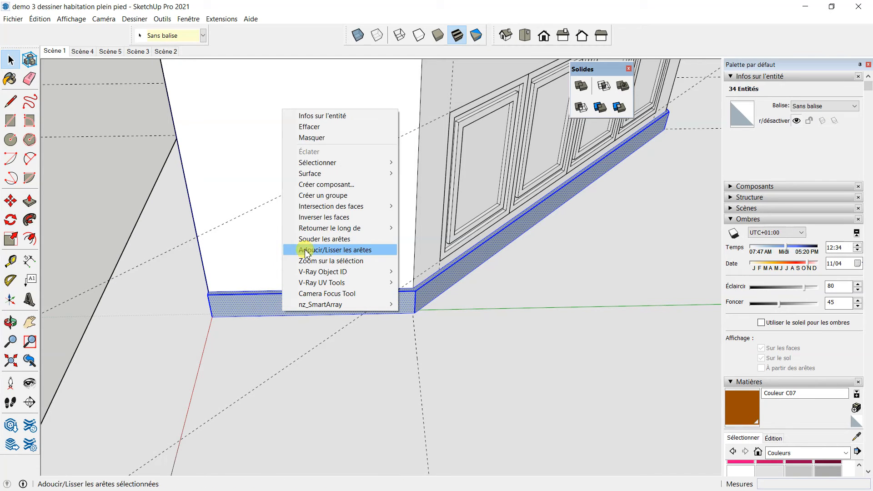
click(314, 218)
right_click(296, 306)
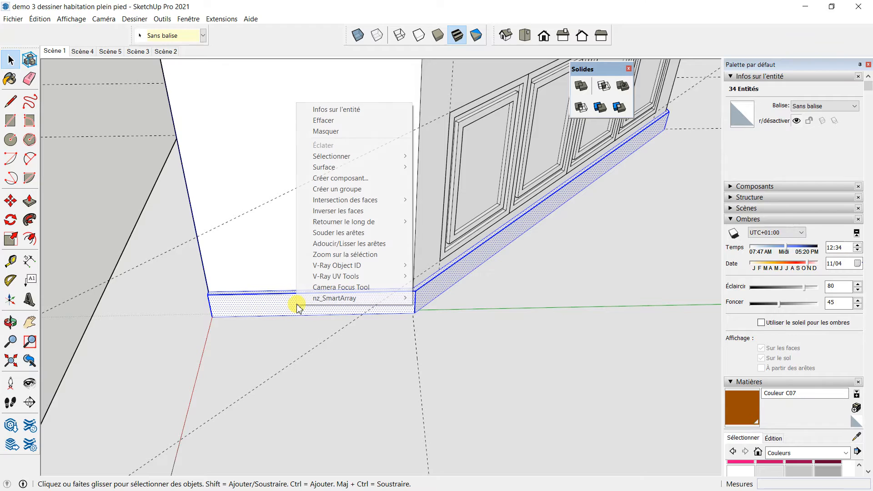
click(334, 192)
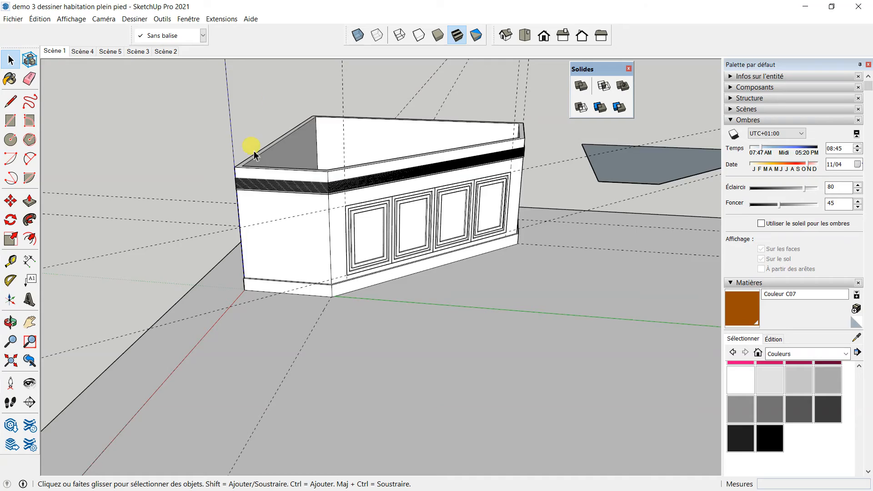
Delete the grooved band group running around the upper part of the corner element.
scroll(331, 195, up, 8)
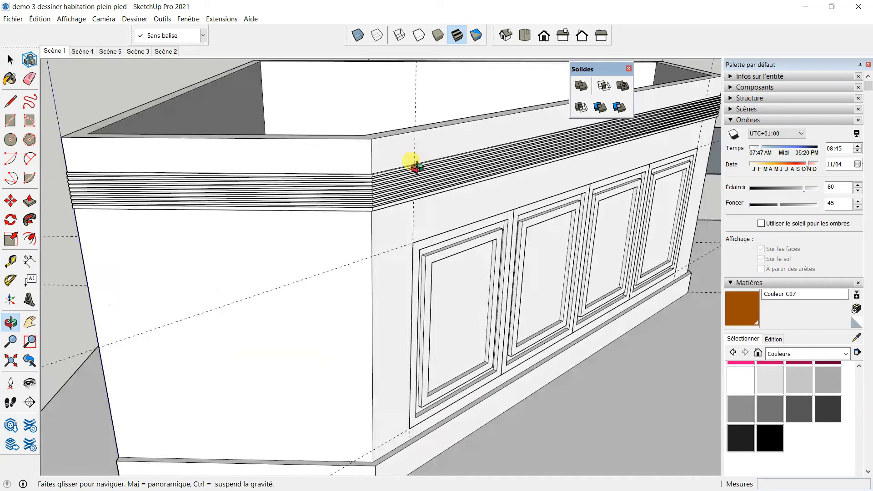
drag(368, 179, 619, 165)
key(space)
scroll(485, 193, up, 6)
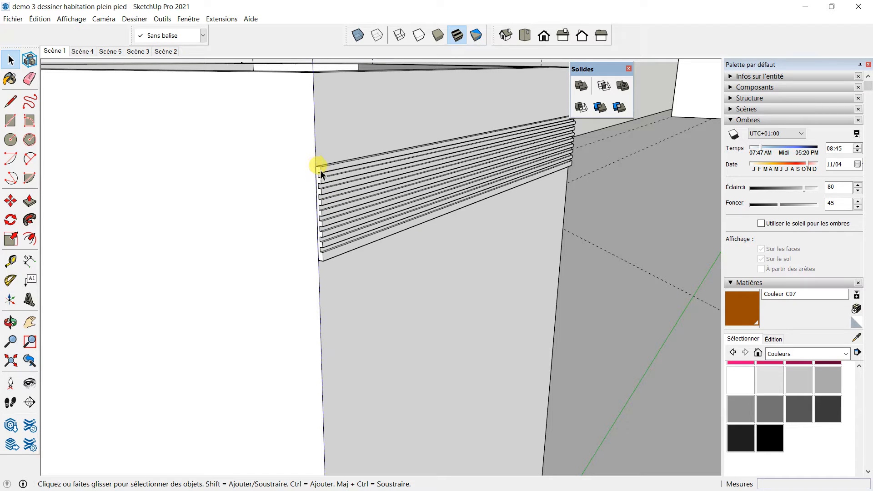
click(352, 168)
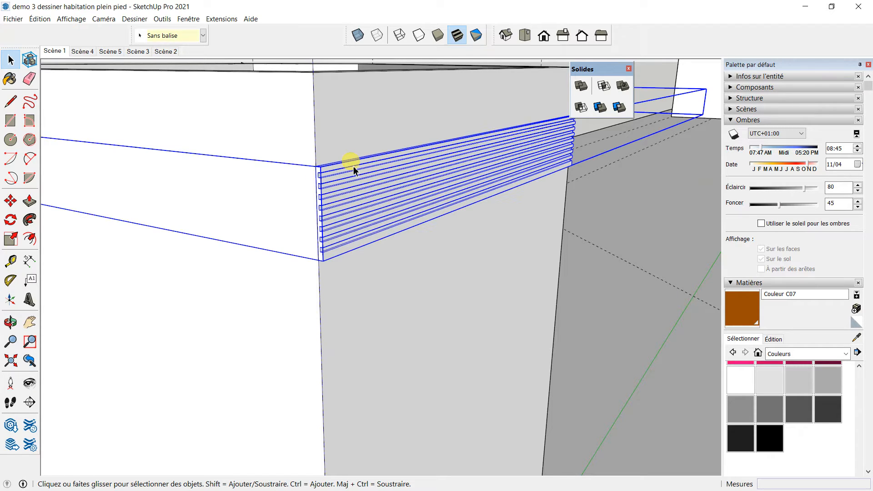
key(Delete)
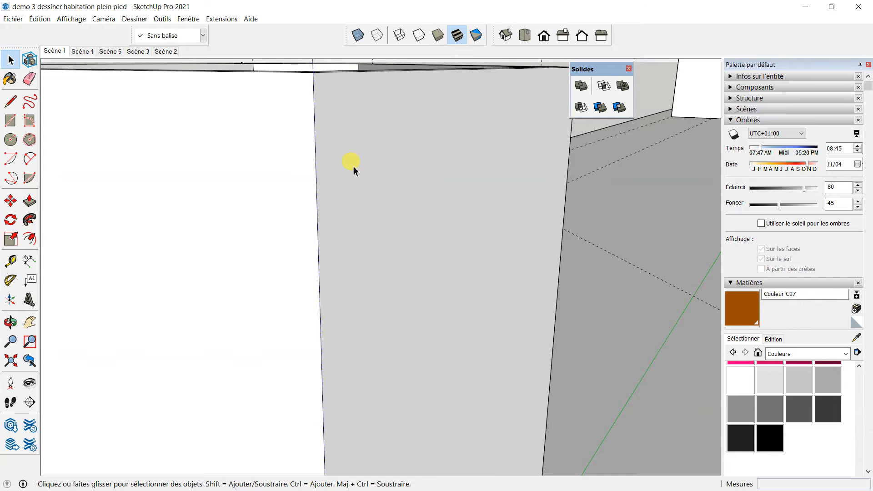
Place a guide 700 mm below the top edge of the corner element's plain side face.
scroll(359, 175, down, 3)
middle_drag(362, 181, 235, 173)
middle_drag(435, 213, 289, 234)
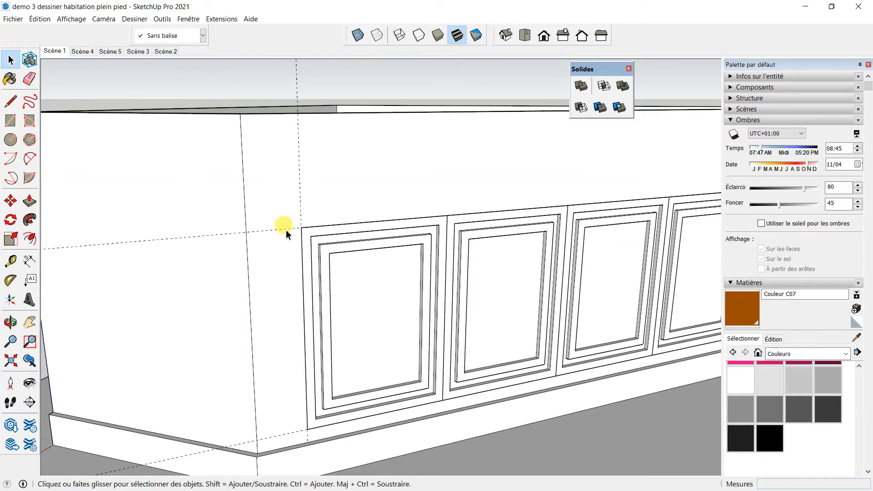
middle_drag(288, 224, 395, 238)
middle_drag(273, 227, 335, 234)
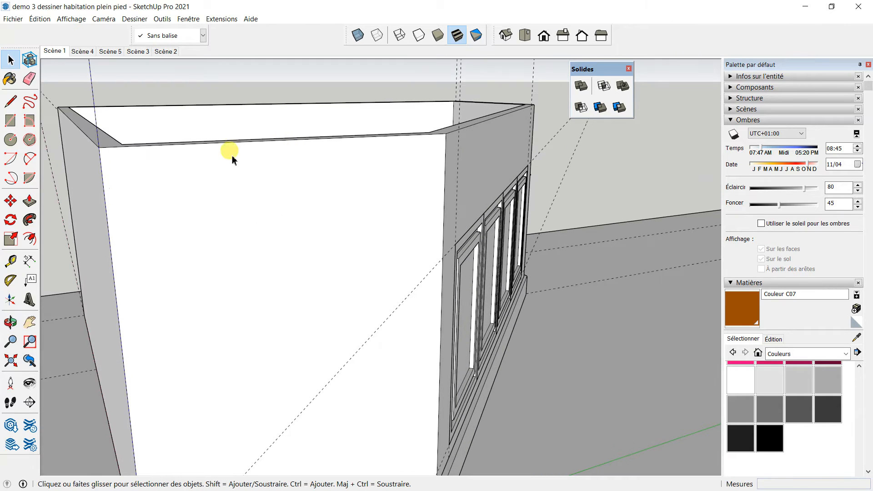
click(10, 262)
click(126, 146)
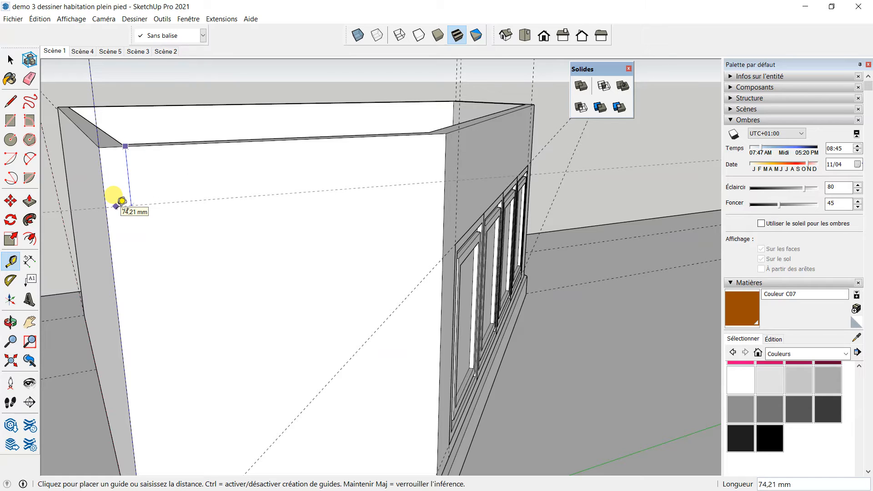
text(700)
key(Return)
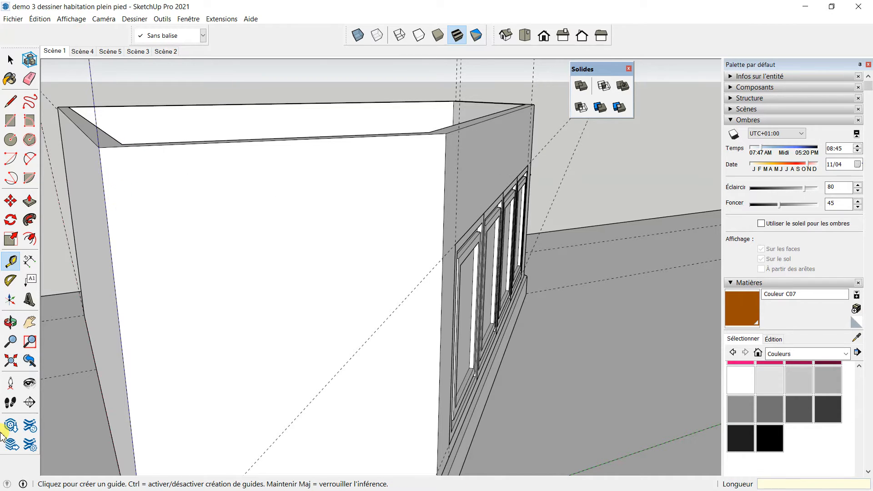
Undo the guide placed below the top edge of the corner element's plain side face.
click(40, 19)
click(48, 32)
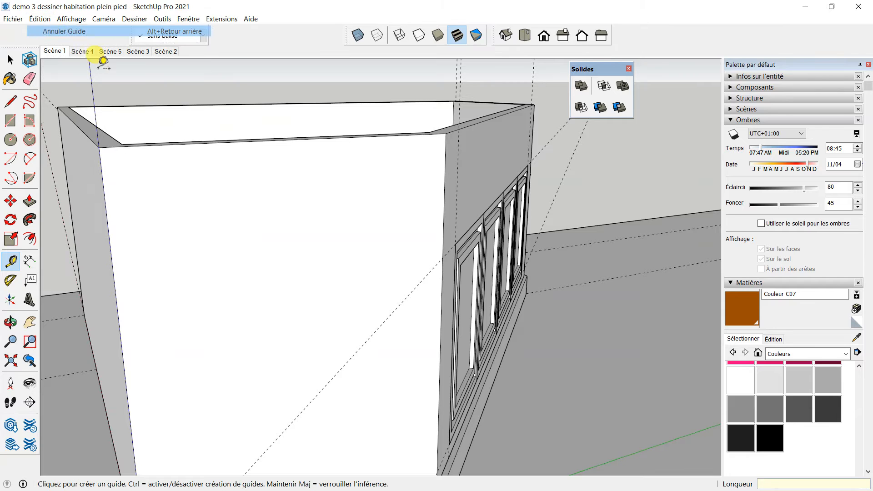
Try to place a guide below the top edge of the narrow side face, and undo it.
middle_drag(163, 168, 380, 203)
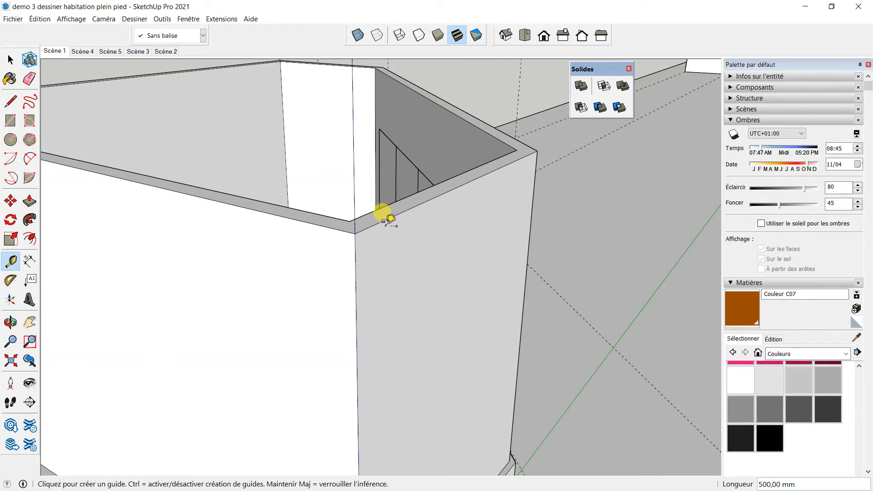
click(382, 220)
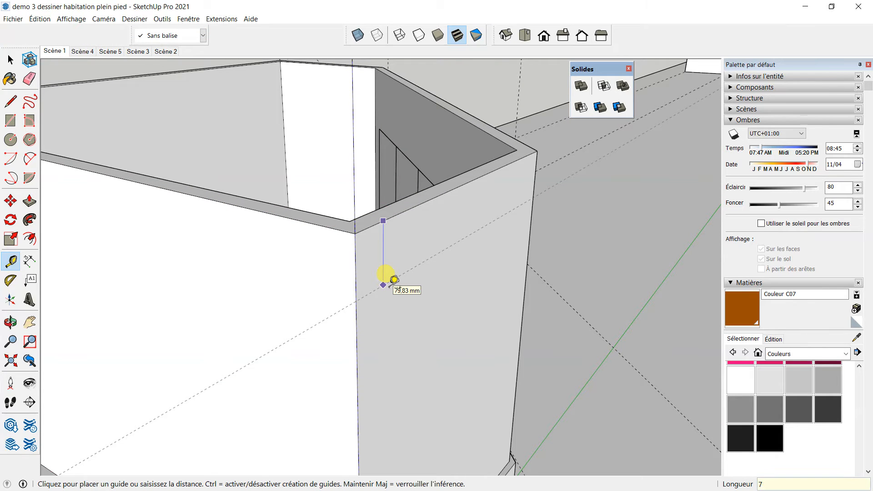
key(Escape)
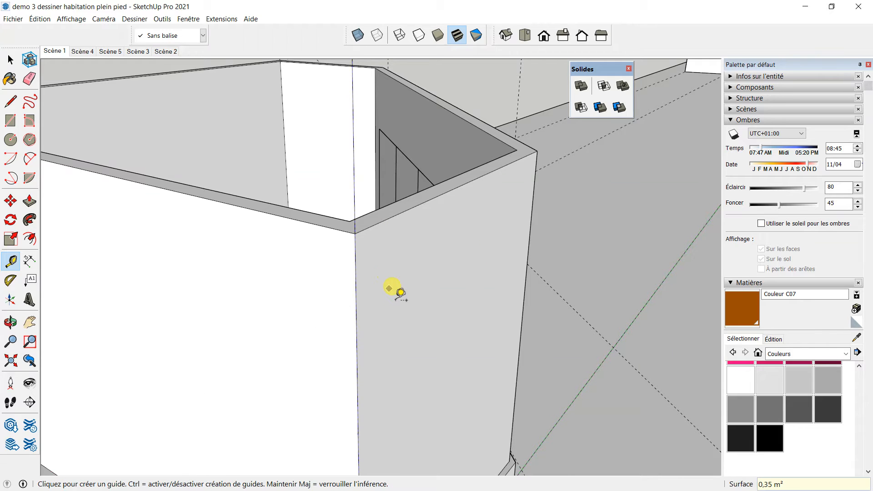
scroll(395, 296, down, 5)
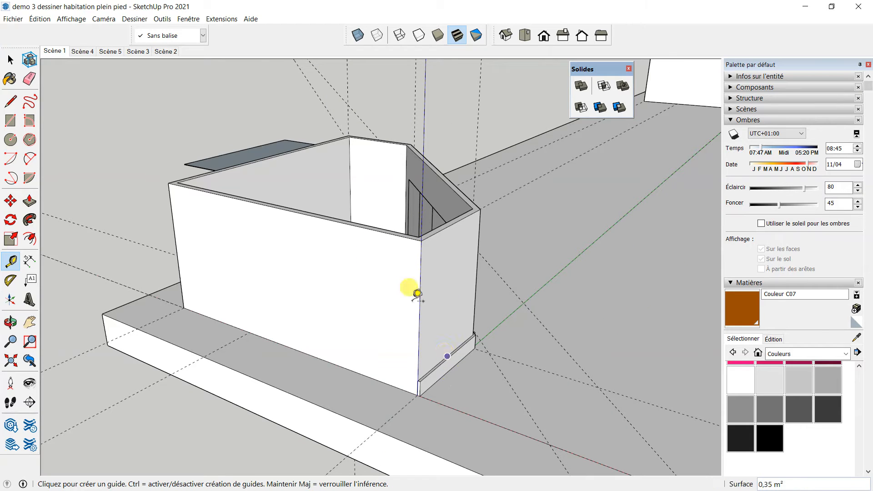
click(40, 19)
click(64, 31)
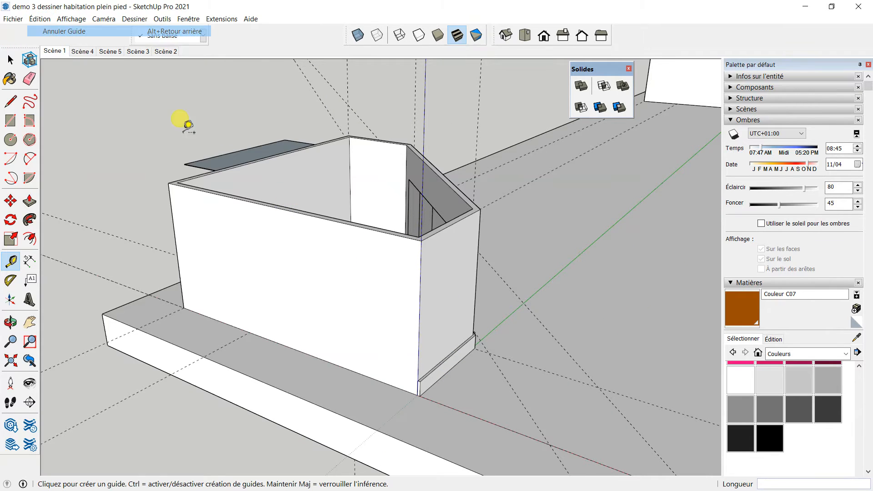
Place a guide 200 mm below the top edge of the corner element's narrow side face.
scroll(462, 240, up, 3)
click(460, 232)
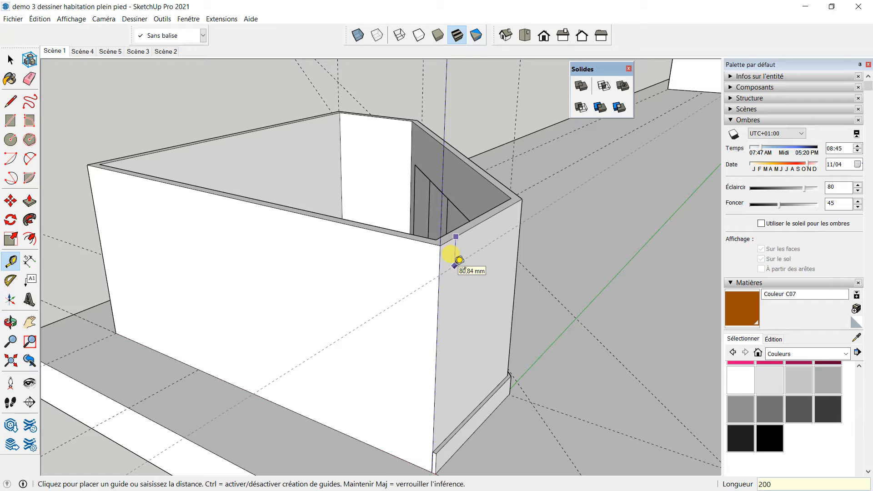
key(Return)
middle_drag(506, 266, 323, 286)
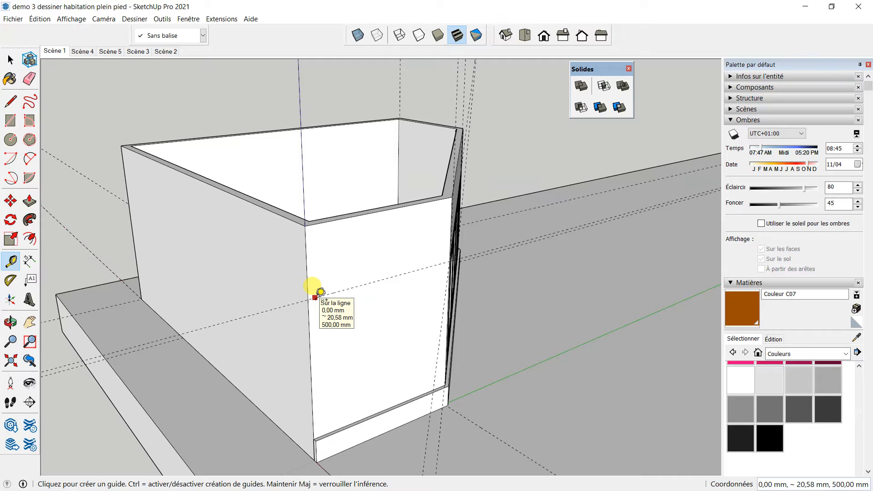
Move the drawing axes' origin to the plinth's outer bottom corner, keeping the red direction and aligning green with the plinth's bottom edge.
middle_drag(322, 292, 486, 255)
middle_drag(378, 276, 436, 276)
scroll(440, 272, down, 2)
scroll(468, 369, up, 3)
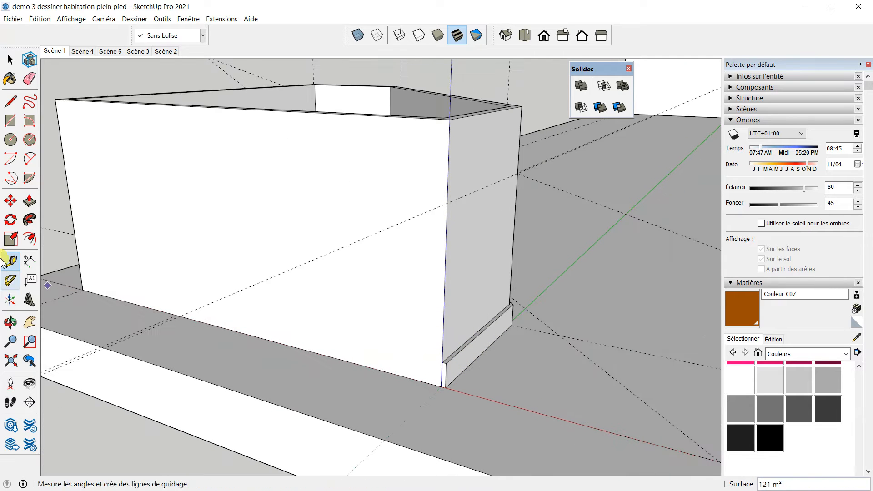
click(11, 304)
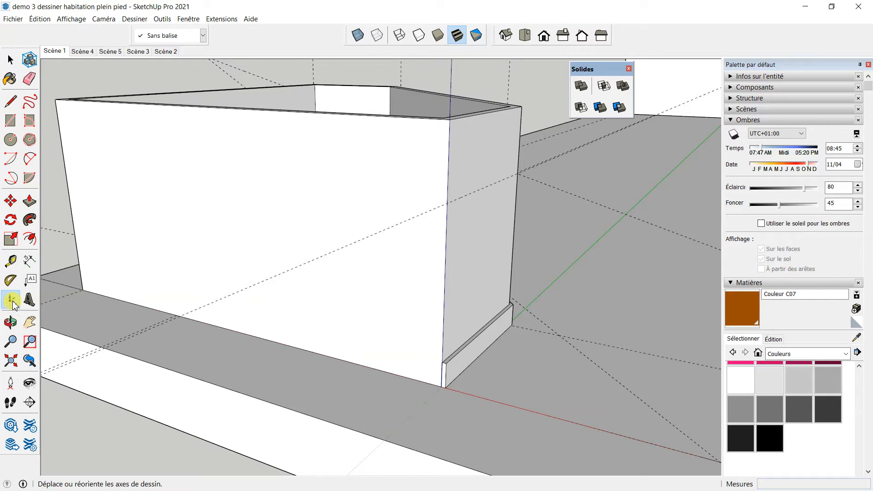
scroll(455, 405, up, 3)
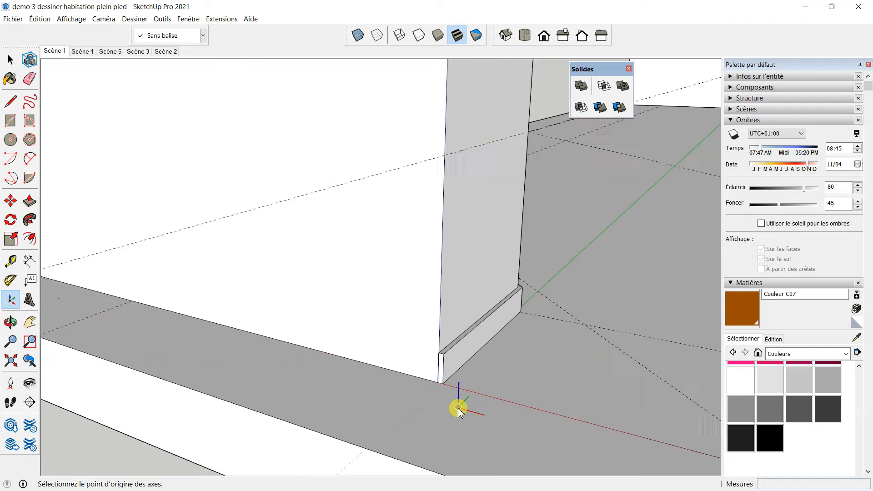
click(437, 376)
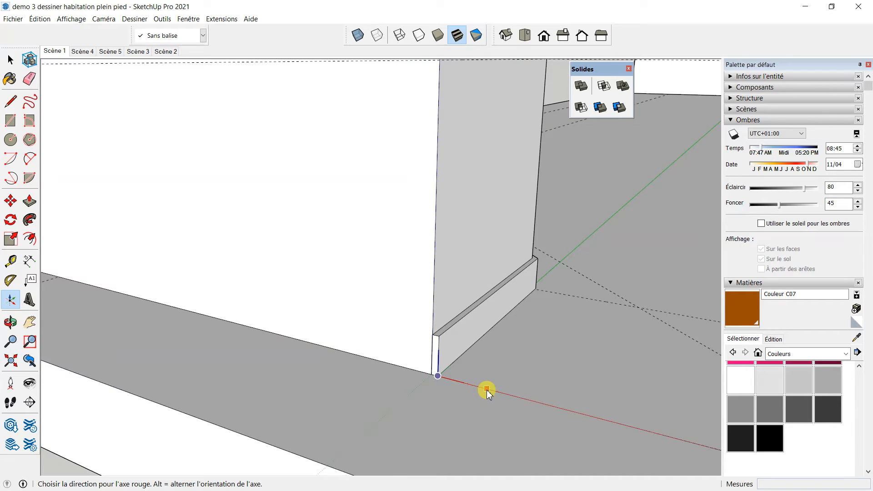
click(483, 388)
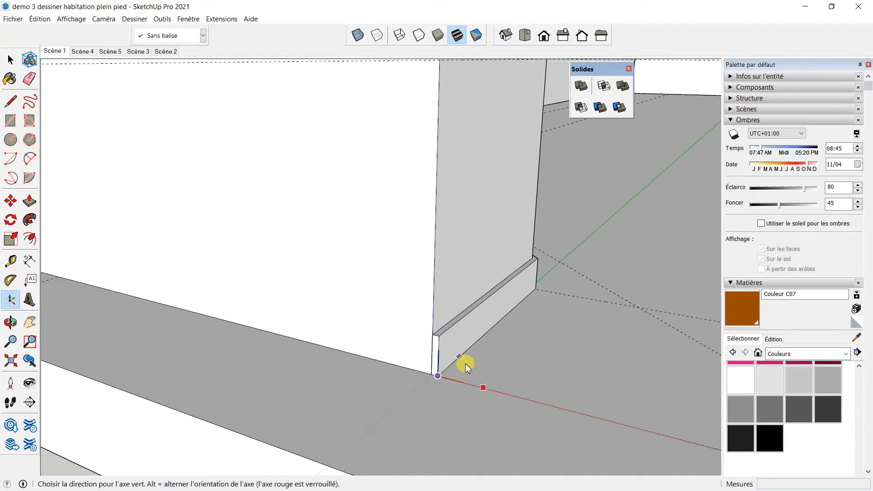
click(452, 363)
scroll(438, 338, down, 4)
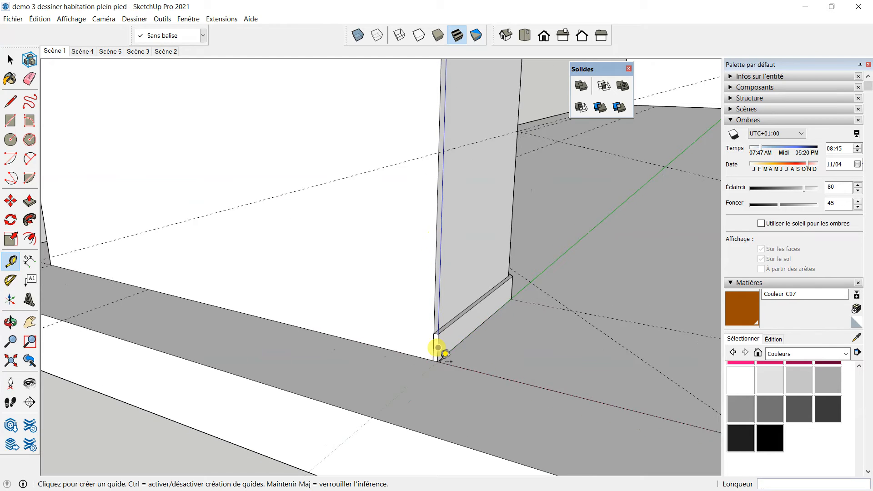
Start the moulding profile where the guide meets the vertical corner edge, drawing 20 mm outward along red and about 14 mm straight up.
scroll(443, 212, up, 3)
middle_drag(450, 225, 403, 217)
scroll(404, 216, up, 3)
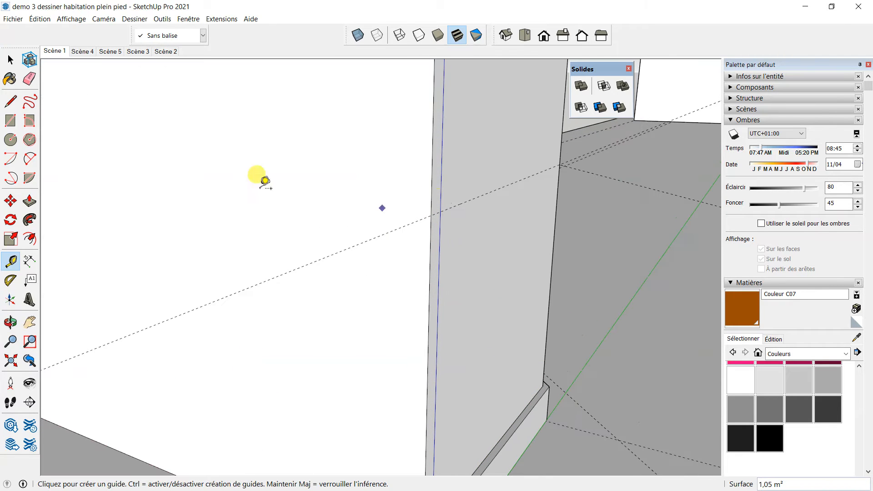
click(11, 102)
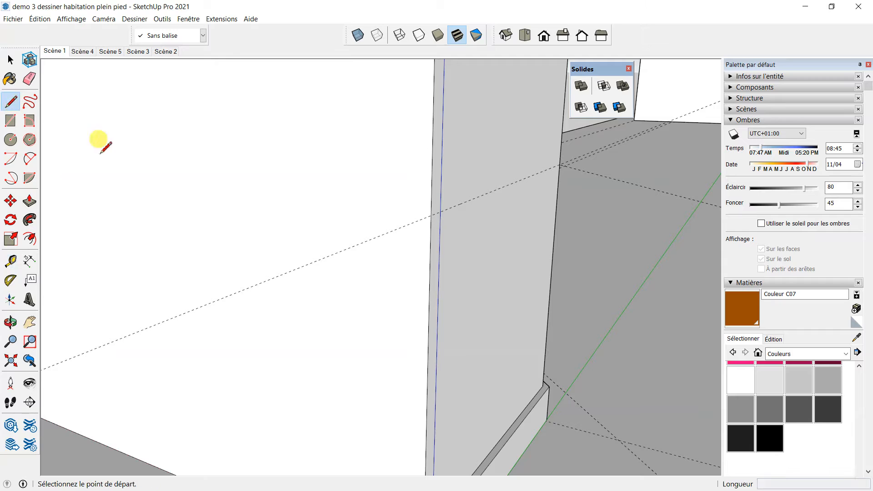
click(431, 214)
middle_drag(470, 223, 517, 282)
scroll(512, 287, up, 1)
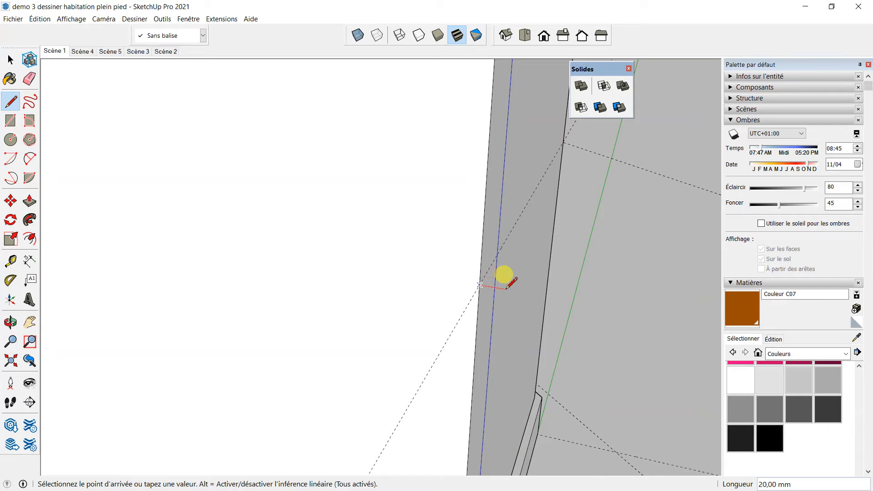
click(507, 288)
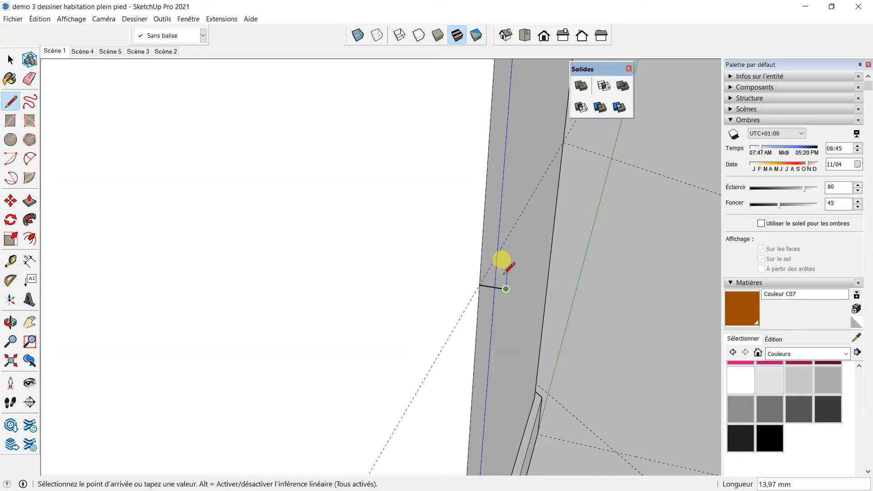
click(506, 273)
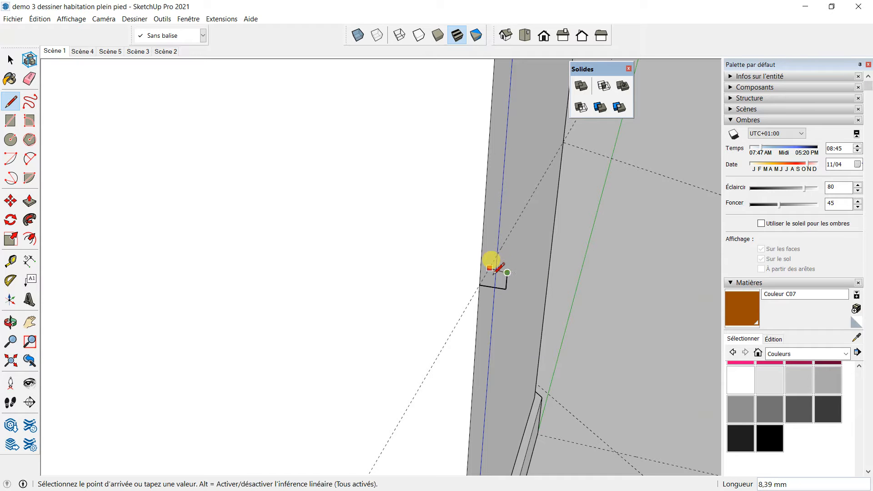
Continue the profile 8.39 mm inward, a short rise straight up, and 8.39 mm outward to complete one notch.
scroll(498, 269, up, 1)
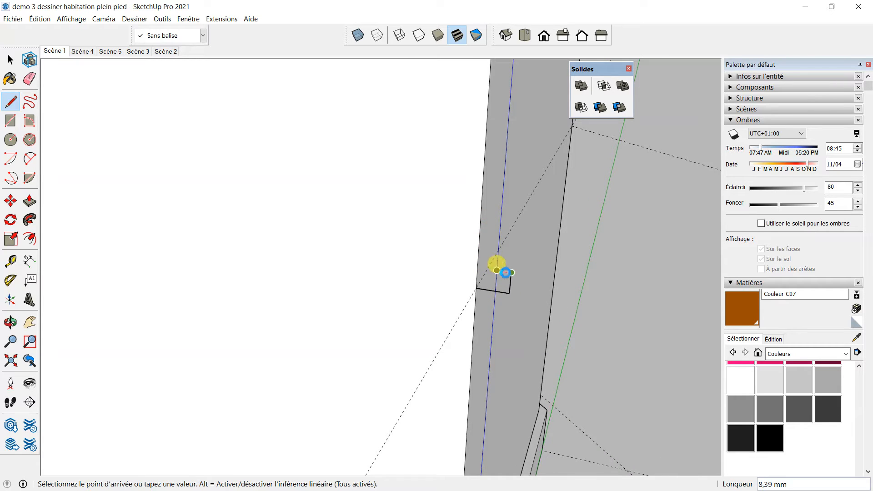
middle_drag(503, 271, 504, 274)
click(496, 270)
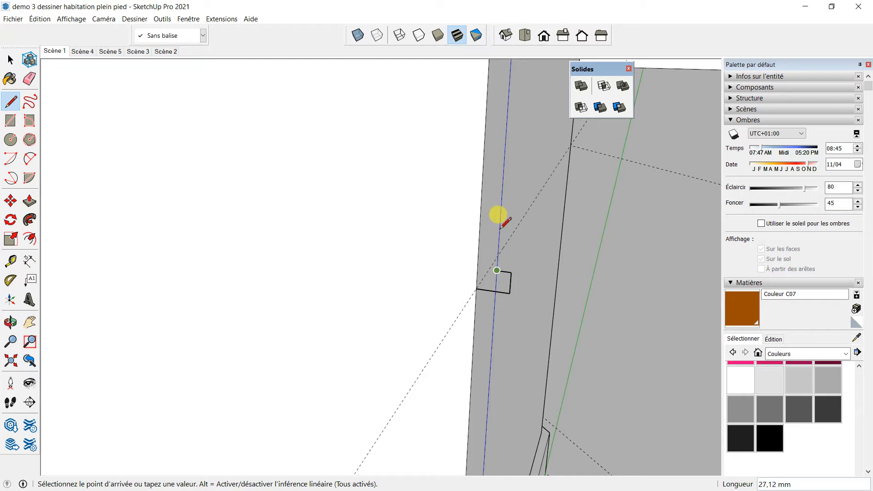
mouse_move(498, 246)
middle_down()
mouse_move(416, 220)
mouse_move(238, 225)
mouse_move(451, 253)
mouse_move(388, 238)
middle_up()
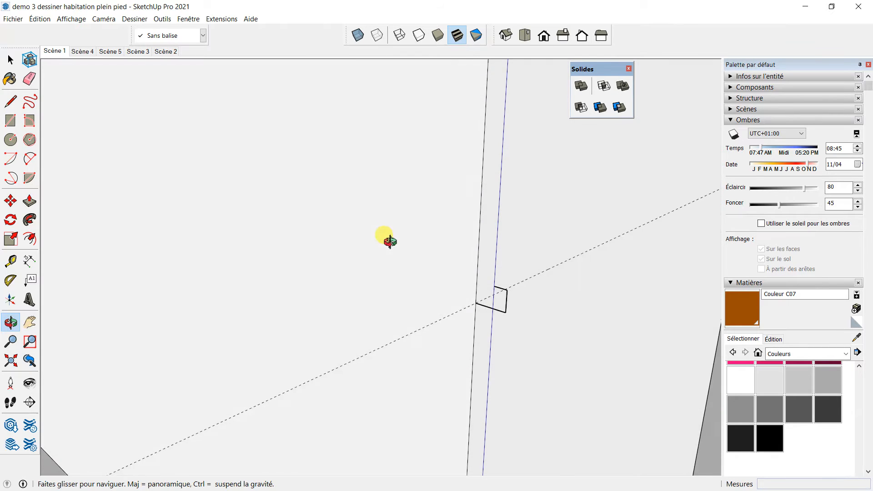
click(495, 268)
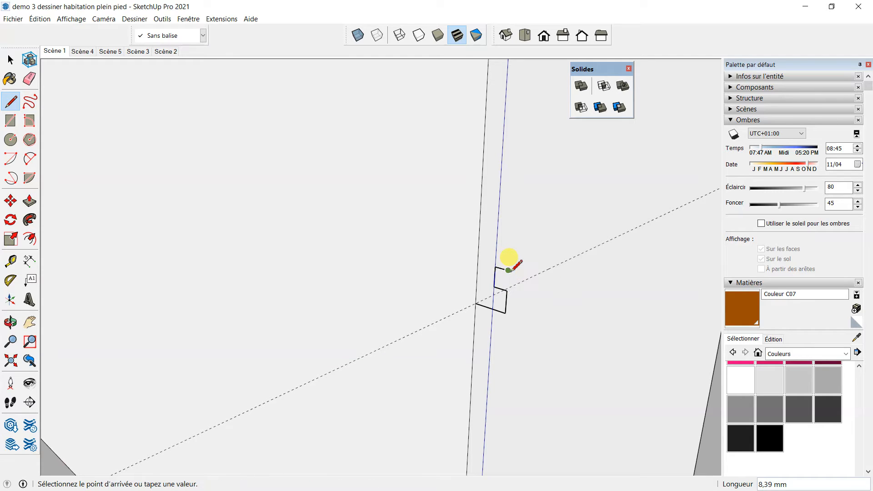
click(508, 270)
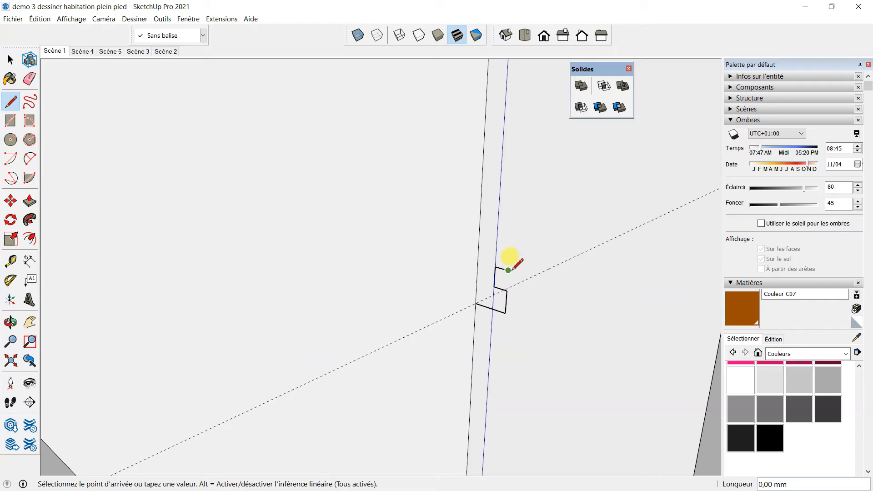
click(508, 270)
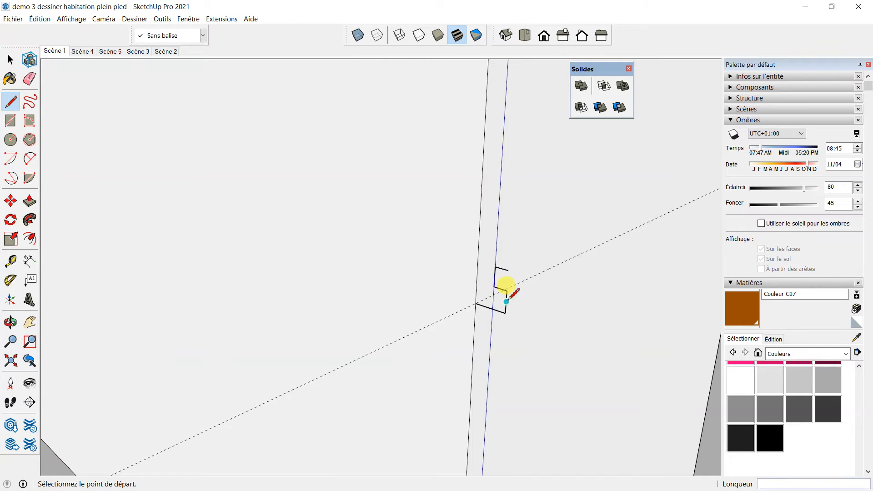
Copy the notch segments upward from their lower outer corner to the profile's open end and repeat the copy 10 times.
click(11, 60)
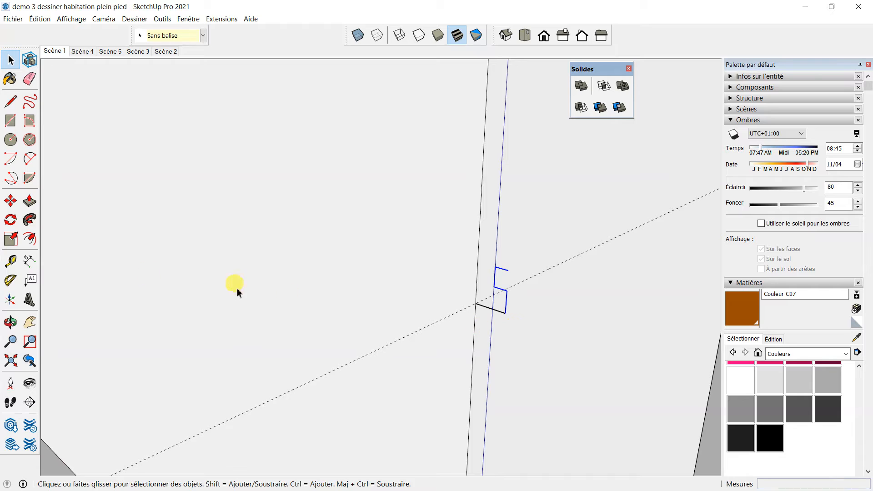
click(13, 201)
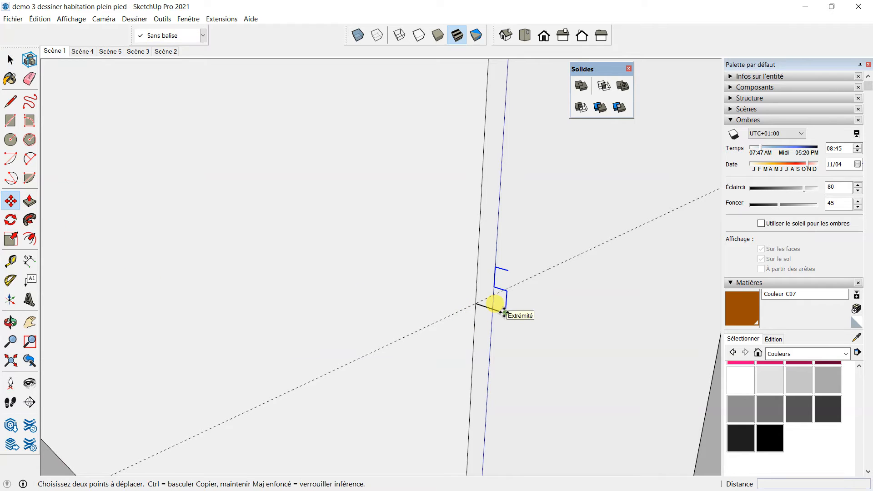
drag(498, 305, 507, 266)
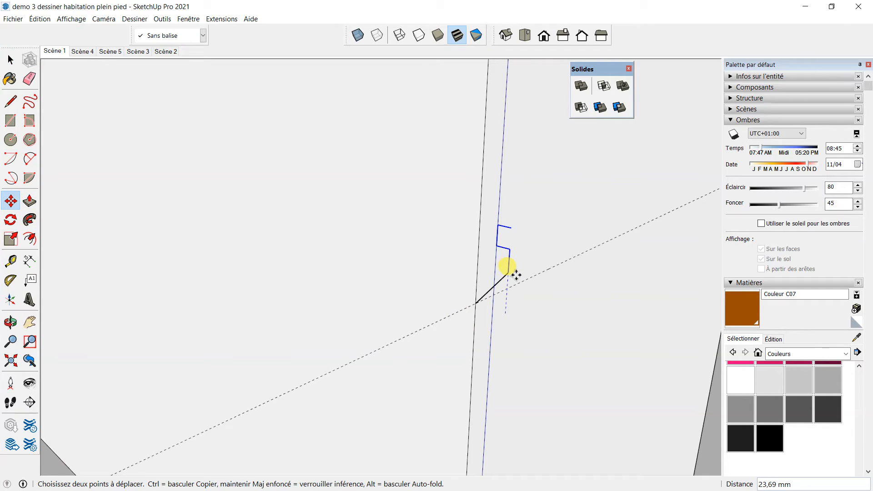
key(ctrl)
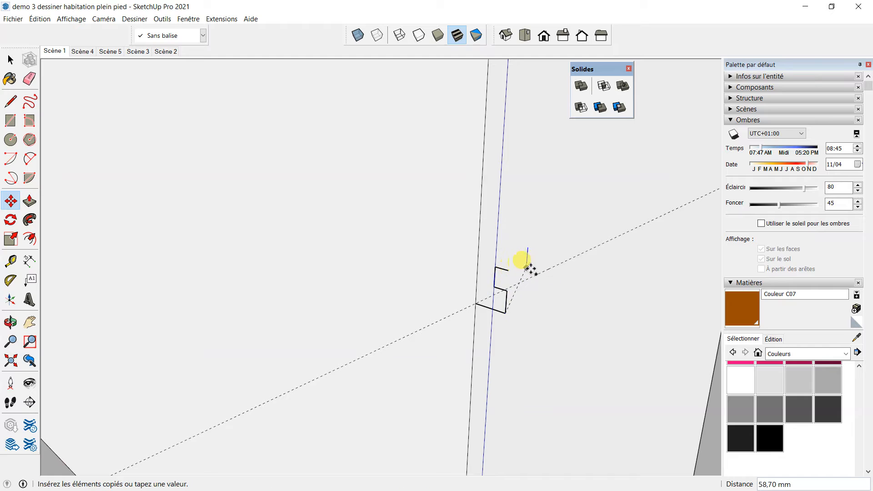
drag(520, 263, 507, 271)
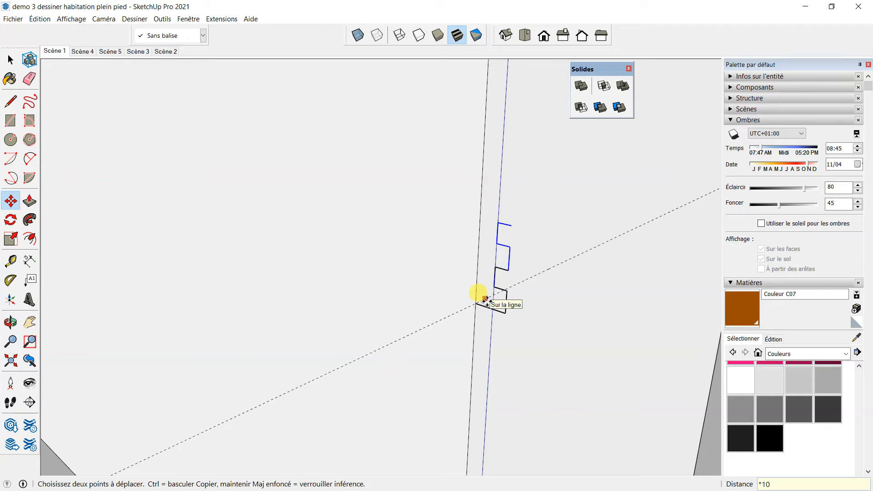
text(*10)
key(Return)
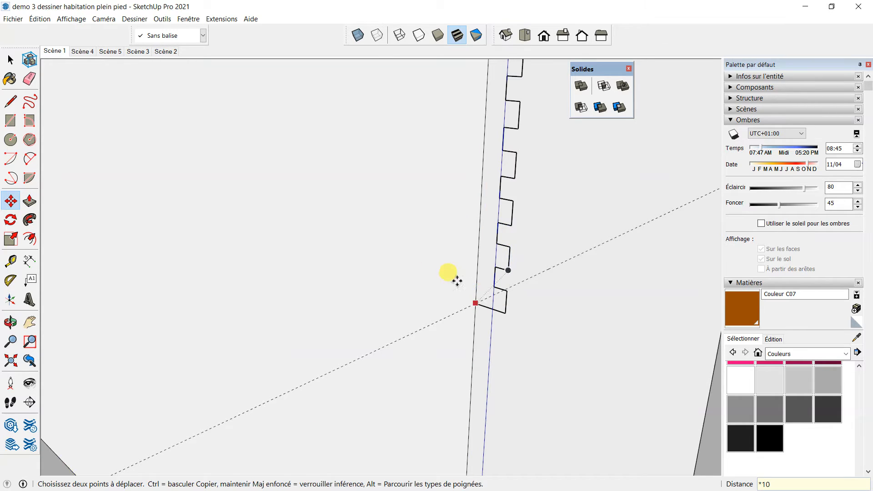
Undo the array of notch copies, leaving only the original profile segments.
scroll(454, 279, down, 5)
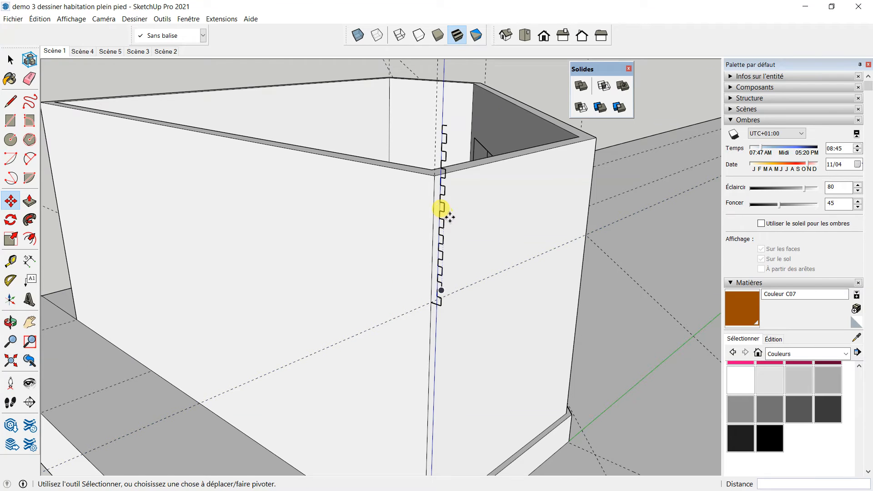
scroll(437, 204, up, 2)
click(40, 19)
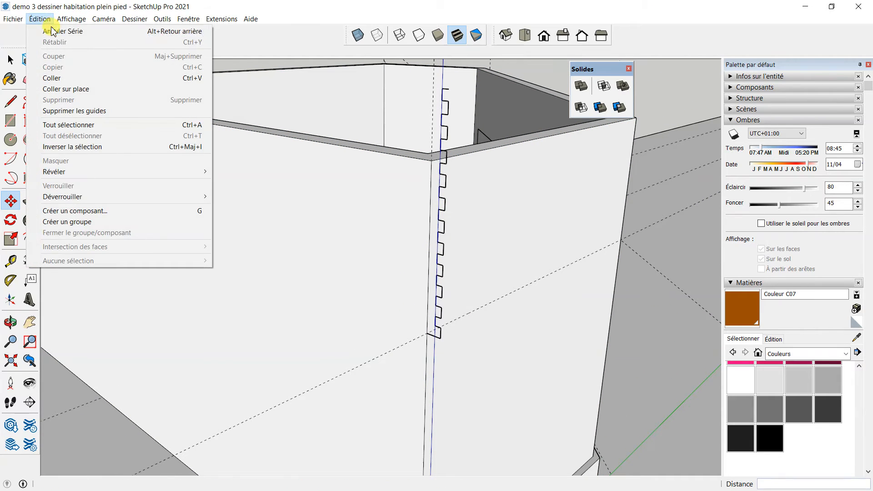
click(59, 30)
scroll(450, 321, up, 3)
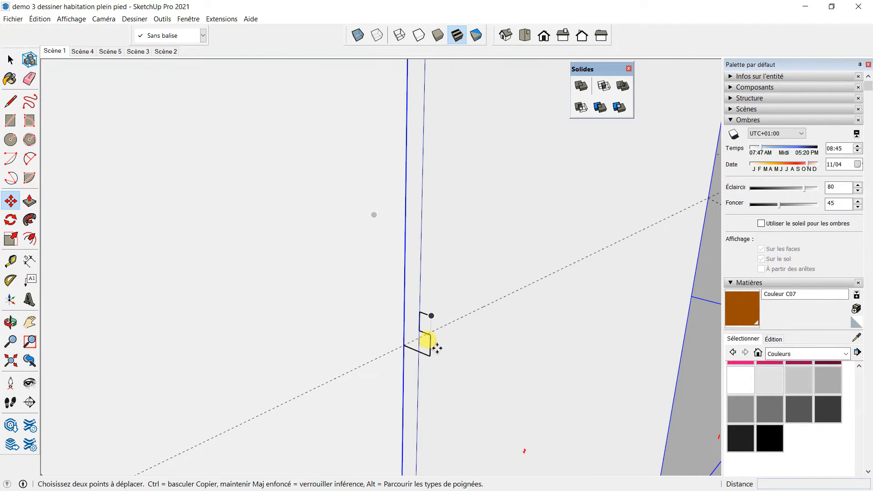
scroll(419, 322, up, 1)
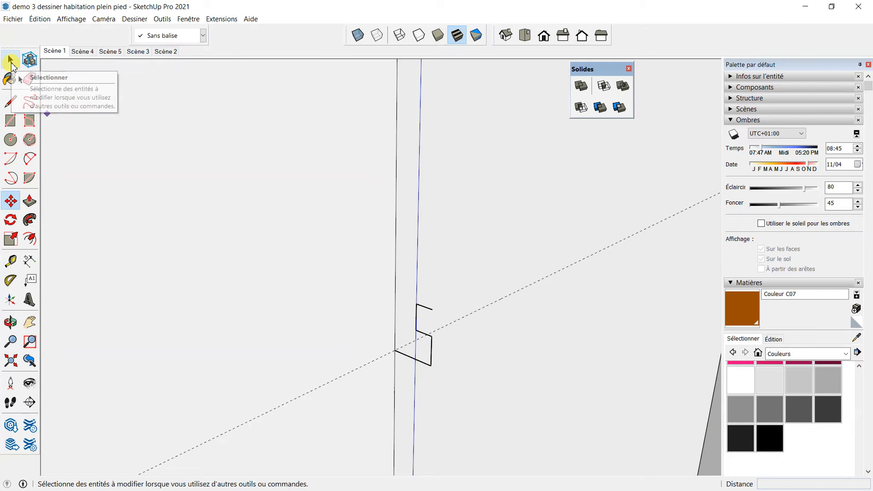
Copy the notched profile segments end to end up the counter's corner and repeat the copy as a vertical array.
click(10, 59)
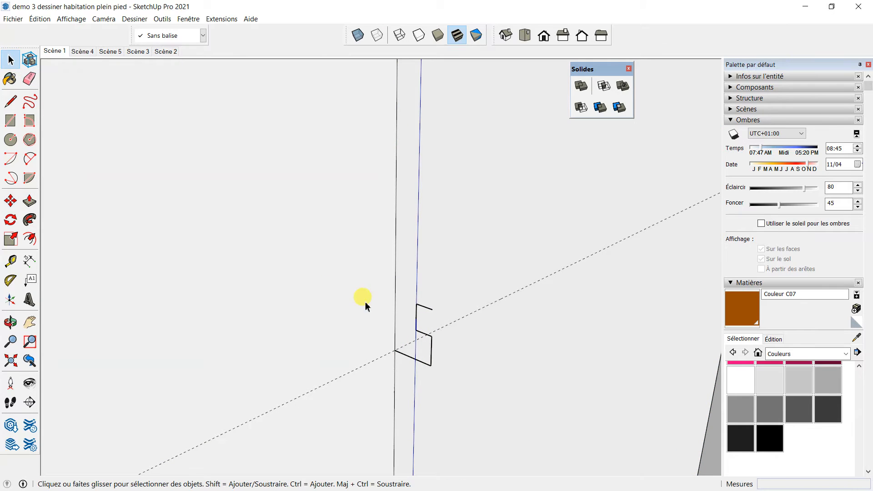
click(425, 308)
scroll(421, 317, up, 1)
shift+click(413, 323)
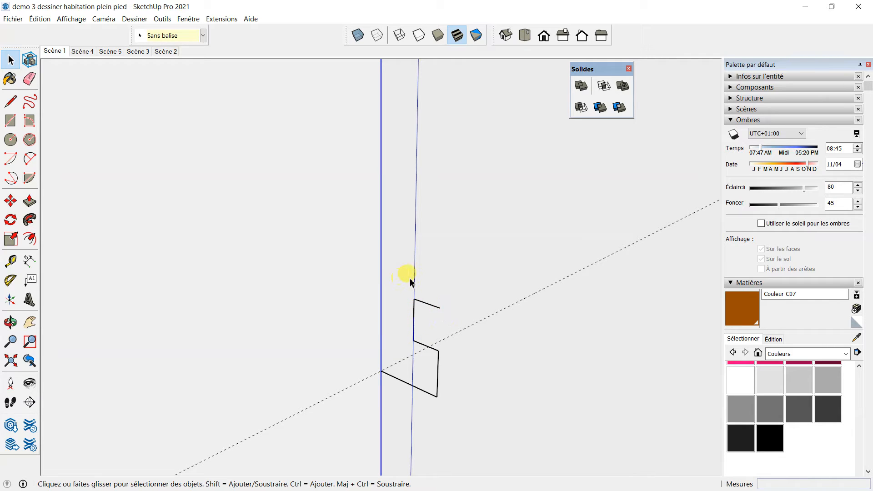
drag(412, 275, 467, 406)
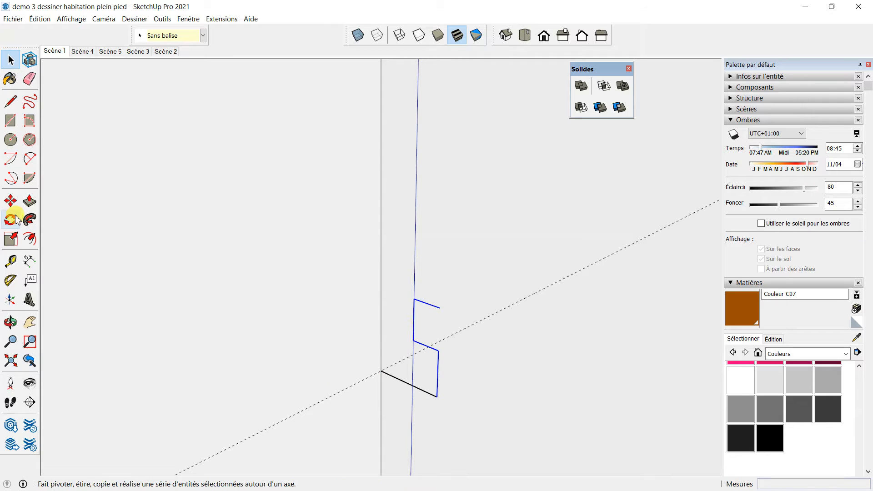
click(10, 201)
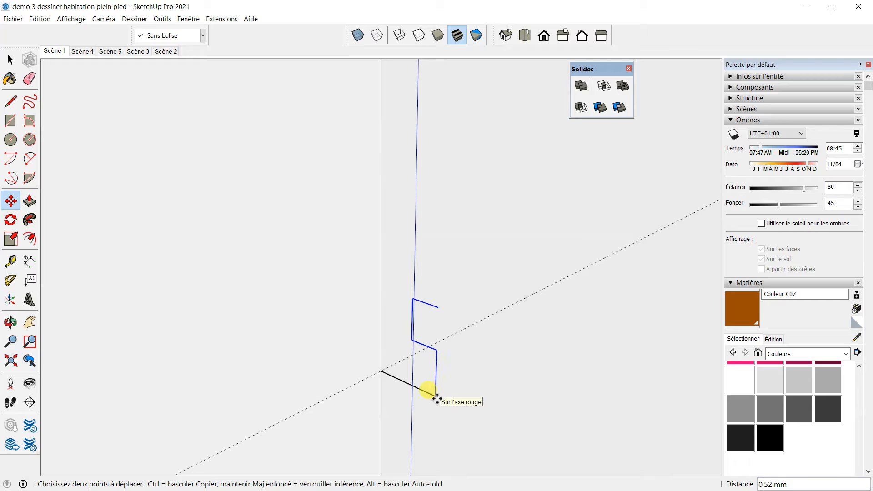
key(ctrl)
click(438, 399)
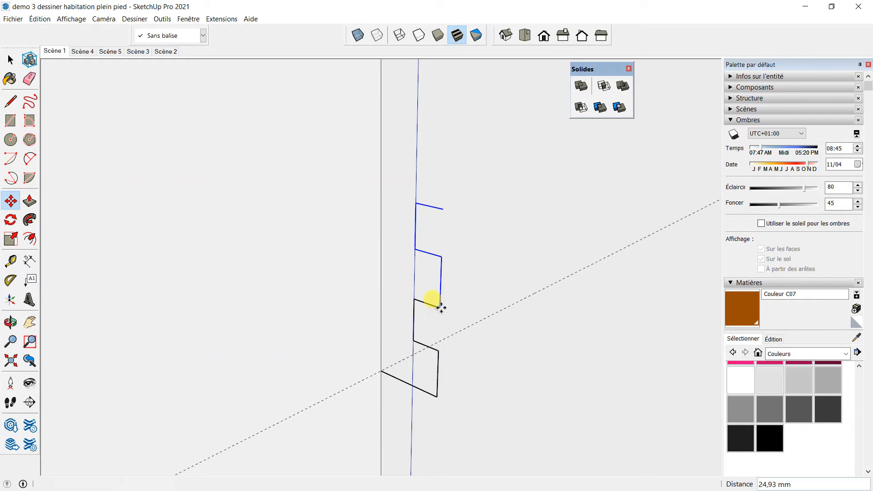
click(441, 307)
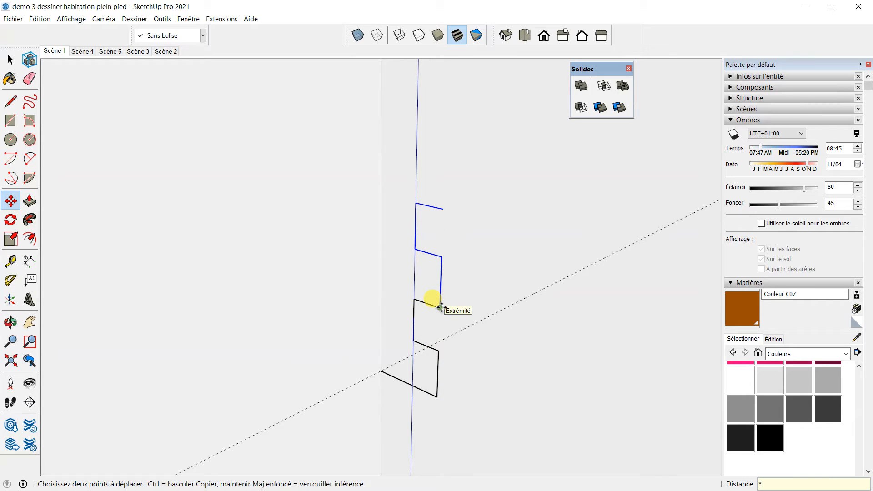
key(Return)
Close the toothed profile with a vertical line about 14 mm long, a line to the counter's corner edge and a vertical line of about 163 mm.
scroll(330, 304, down, 7)
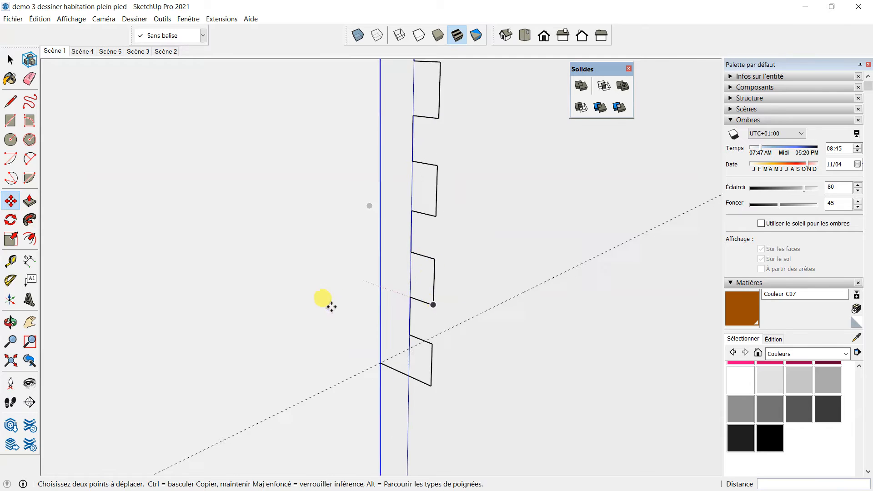
middle_drag(467, 287, 551, 253)
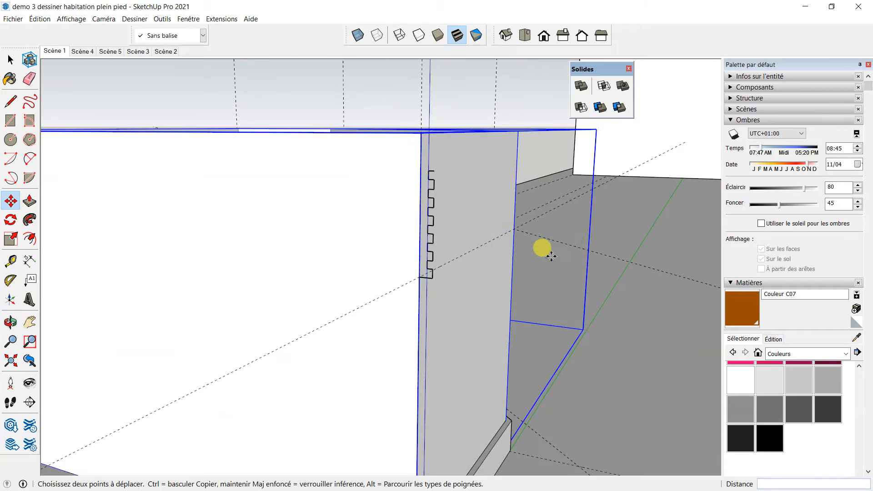
scroll(448, 169, up, 4)
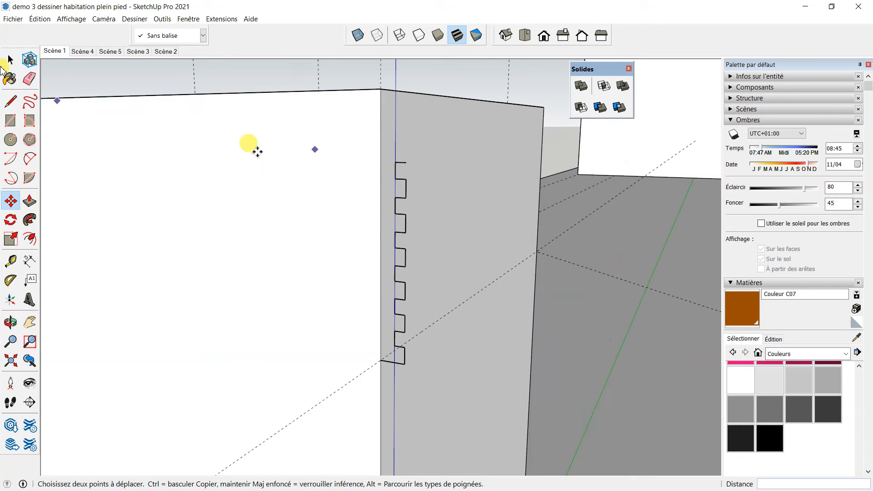
click(11, 103)
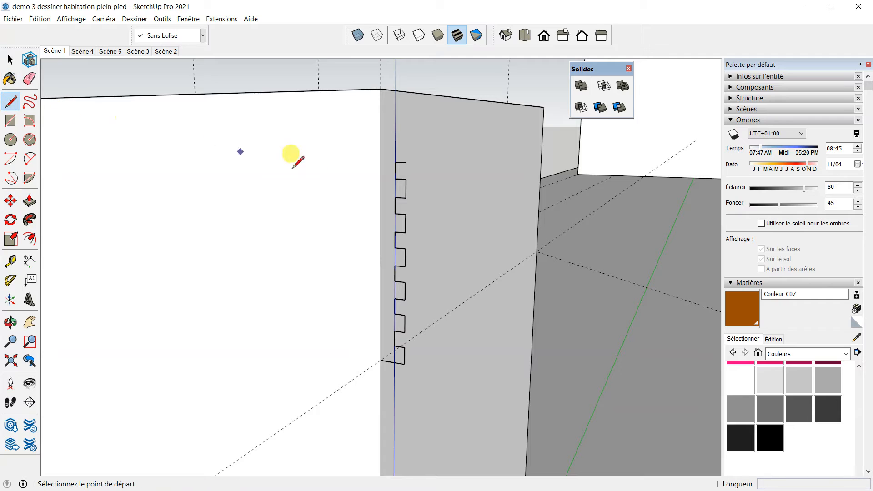
click(406, 161)
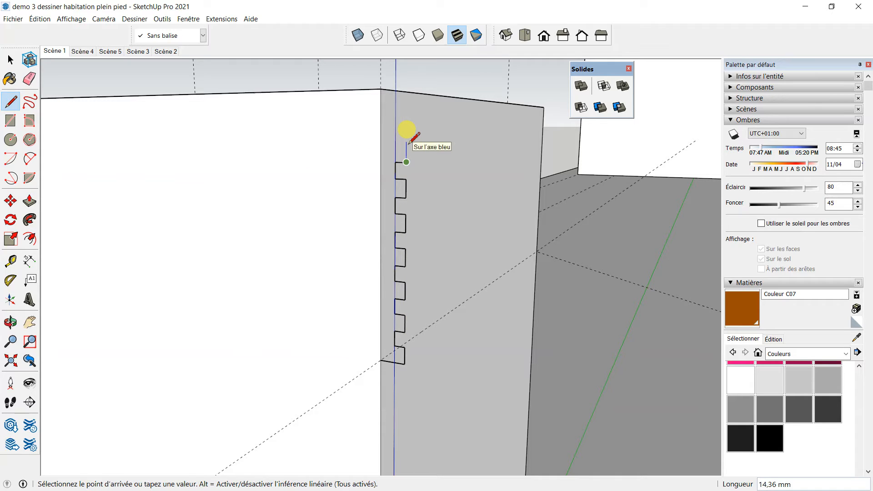
click(406, 142)
click(381, 142)
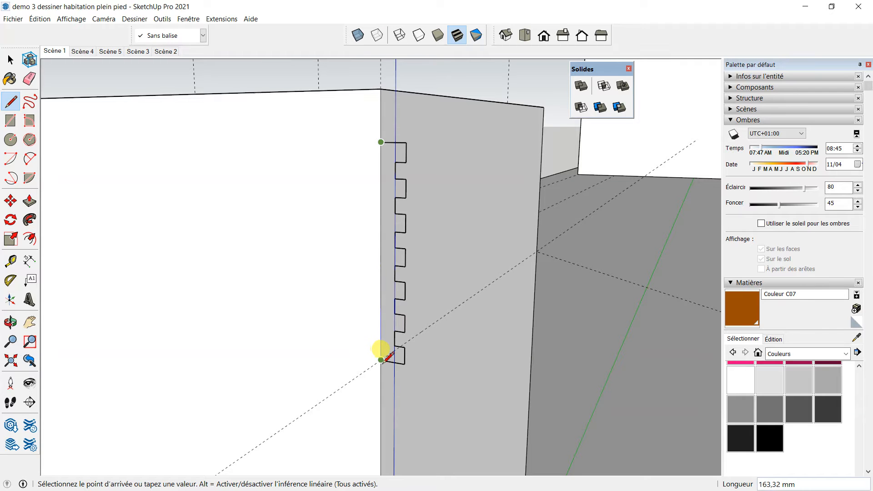
click(380, 359)
Copy the front edges of the loose counter-shaped face to the base of the toothed profile as a sweep path.
middle_drag(375, 351, 634, 197)
scroll(368, 200, down, 3)
scroll(650, 177, up, 6)
scroll(576, 196, down, 3)
mouse_move(341, 241)
middle_down()
mouse_move(268, 236)
mouse_move(278, 269)
mouse_move(312, 234)
middle_up()
scroll(397, 199, down, 3)
mouse_move(398, 199)
middle_down()
mouse_move(209, 243)
mouse_move(366, 200)
middle_up()
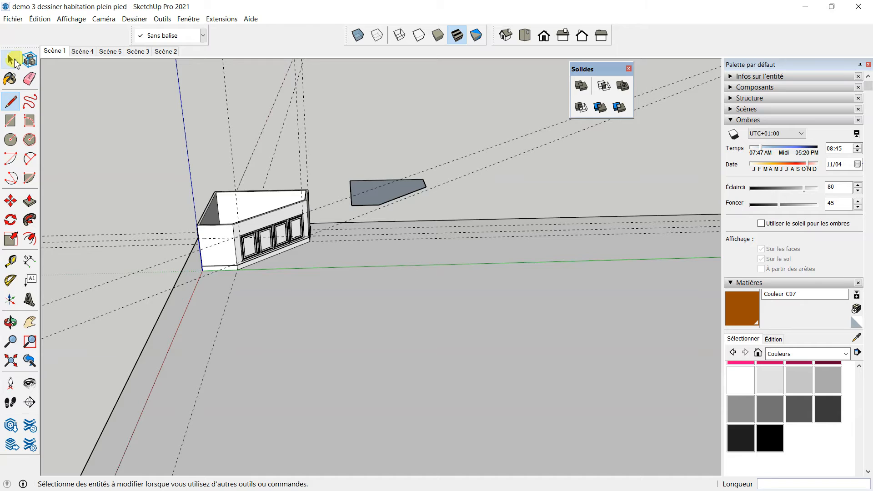
click(11, 60)
scroll(380, 213, up, 3)
click(371, 210)
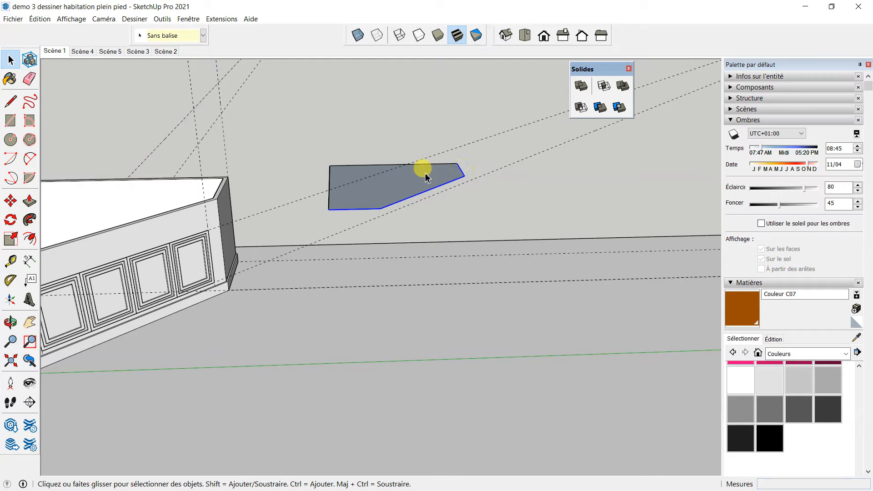
click(3, 200)
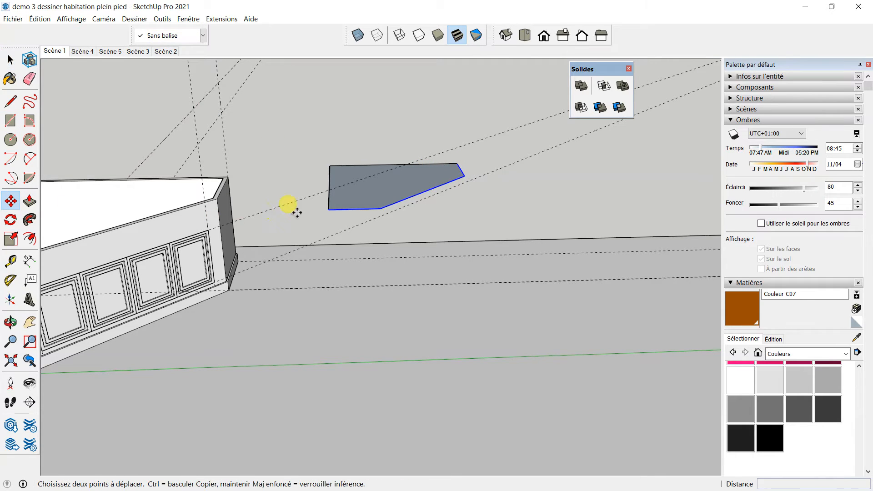
mouse_move(331, 214)
middle_down()
mouse_move(203, 251)
mouse_move(317, 221)
middle_up()
scroll(272, 236, up, 10)
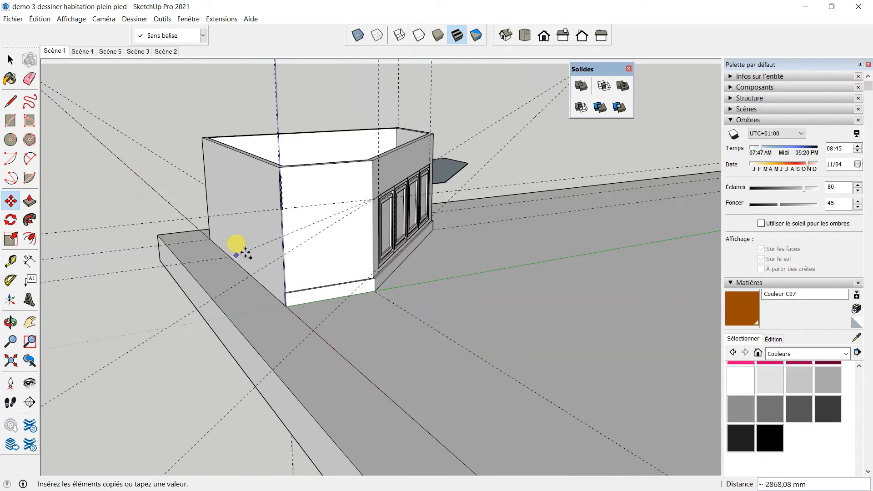
middle_drag(295, 156, 163, 201)
scroll(254, 166, up, 4)
scroll(314, 131, down, 4)
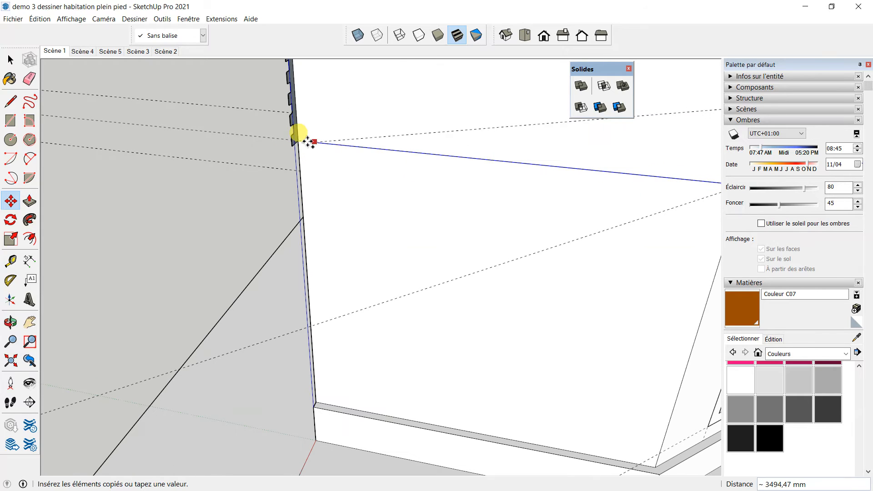
scroll(302, 143, up, 1)
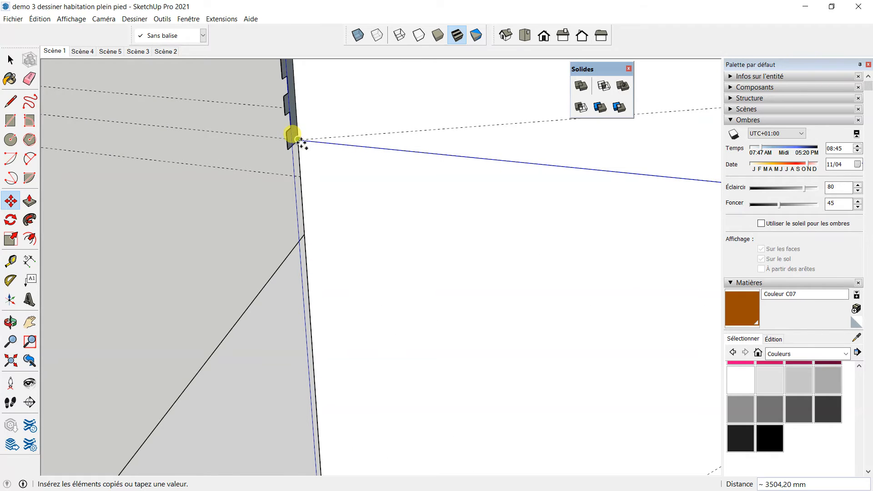
click(299, 142)
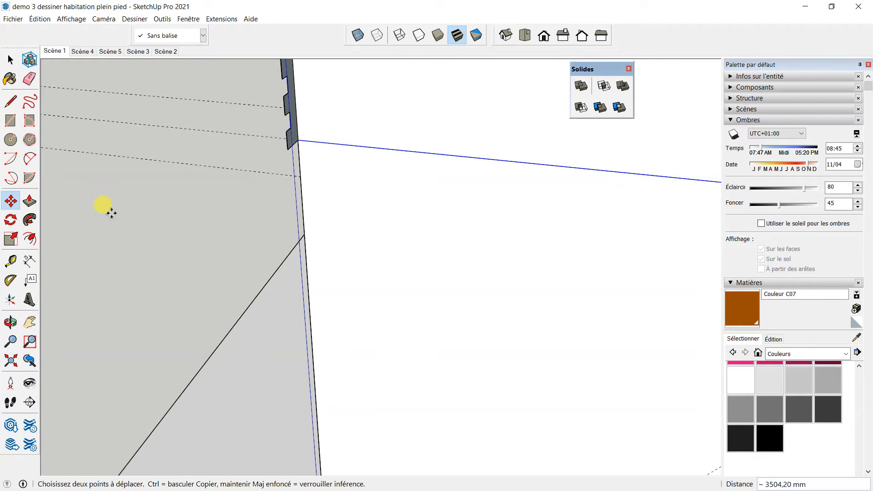
Sweep the toothed profile along the copied path around the counter with Follow Me.
click(29, 220)
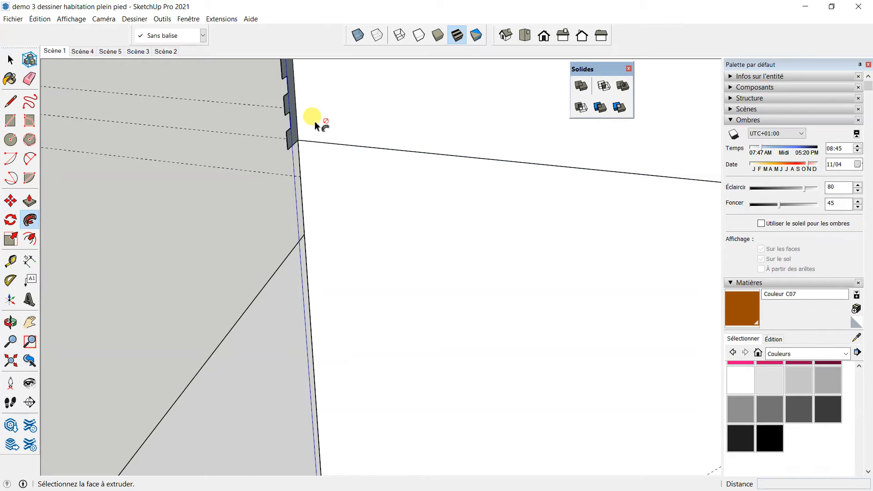
middle_drag(288, 117, 220, 159)
middle_drag(363, 201, 358, 220)
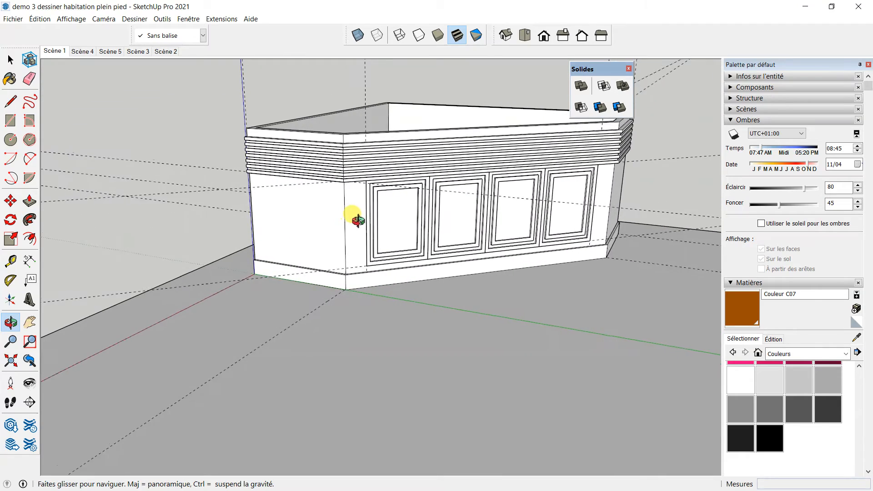
middle_drag(353, 185, 523, 202)
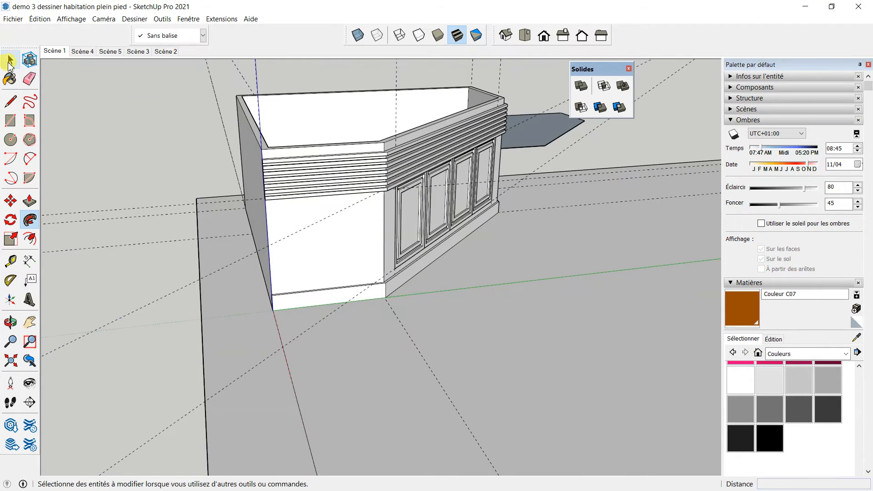
Group all the connected geometry of the ribbed moulding around the counter.
click(9, 60)
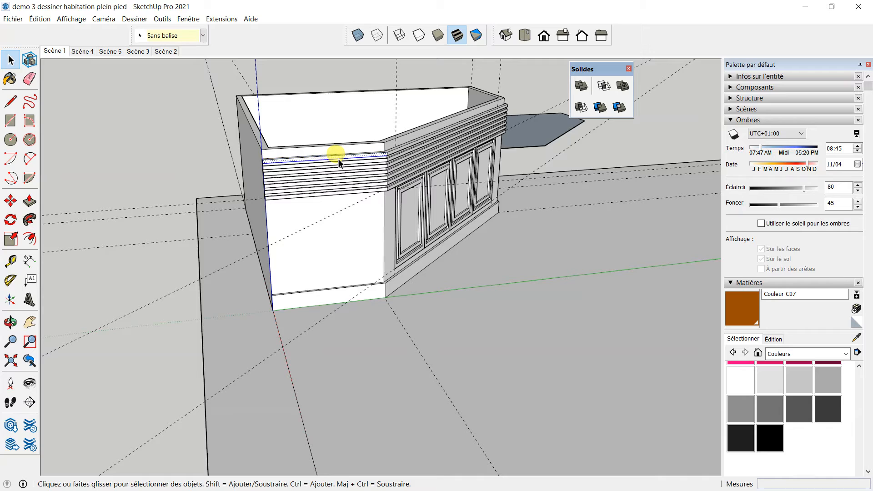
triple_click(338, 162)
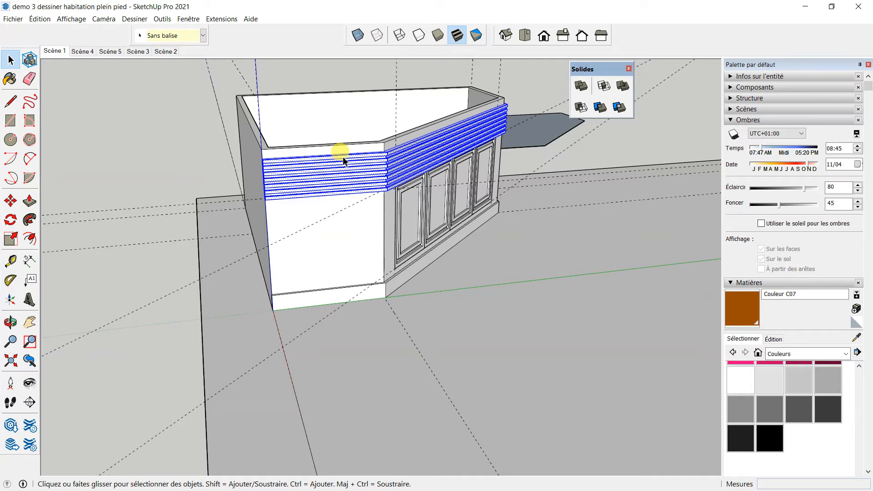
right_click(345, 170)
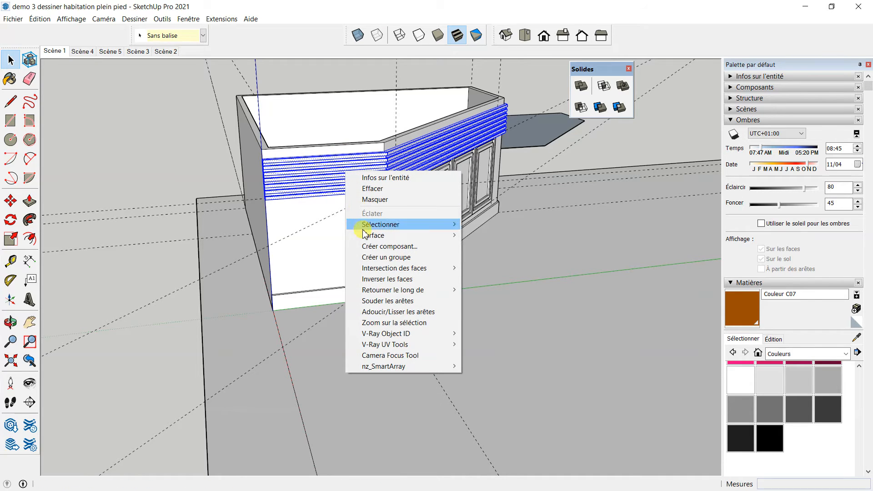
click(384, 257)
click(174, 136)
Scale down the toothed profile at the counter's corner by bringing its lower end upward.
middle_drag(289, 146, 146, 209)
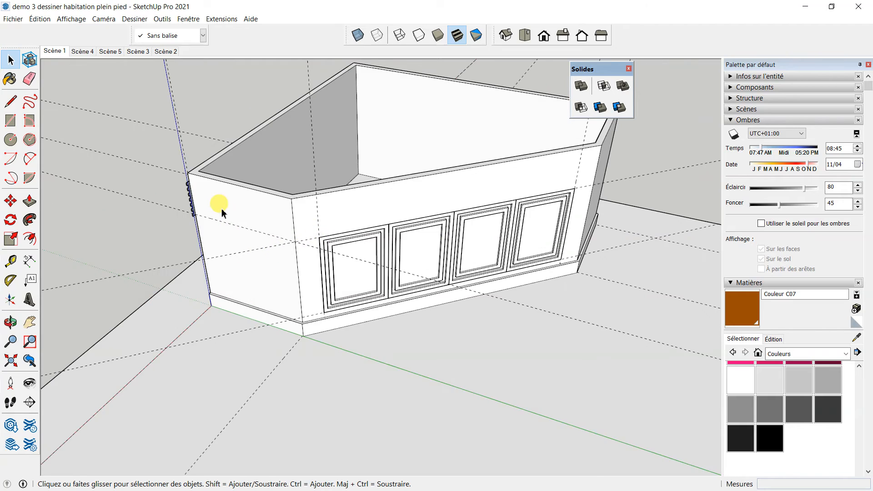
scroll(207, 199, up, 4)
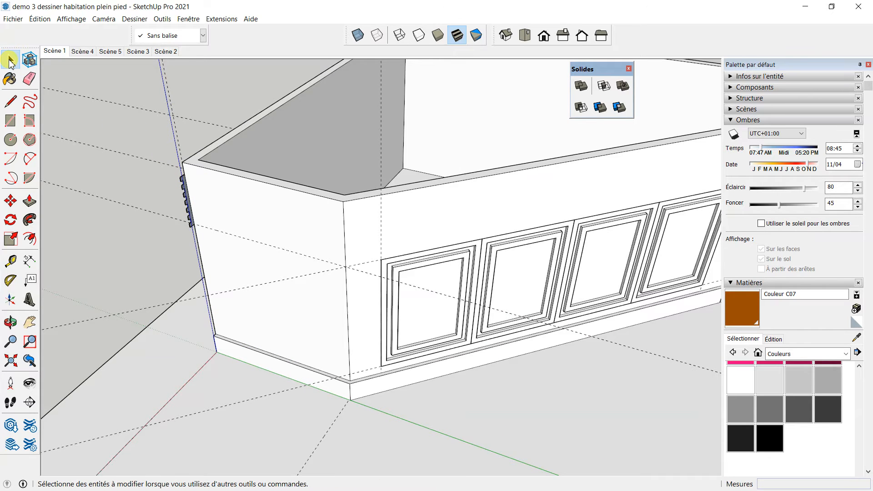
scroll(196, 186, up, 3)
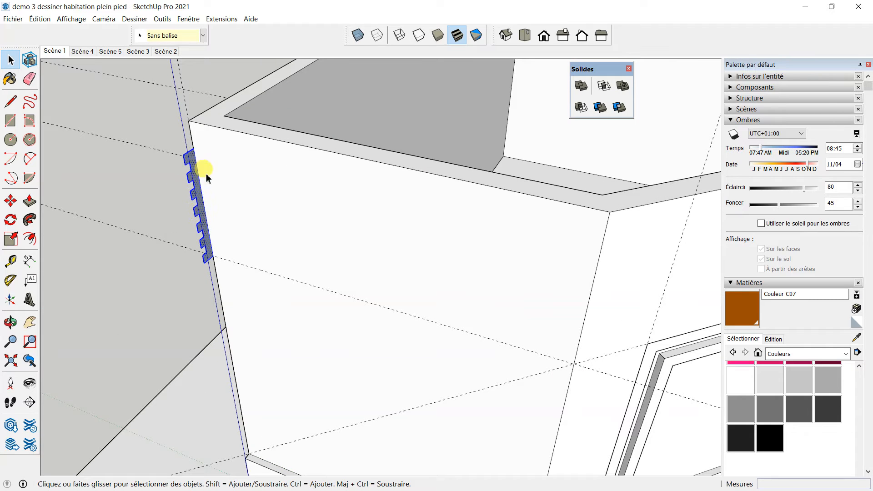
click(11, 238)
scroll(177, 274, up, 3)
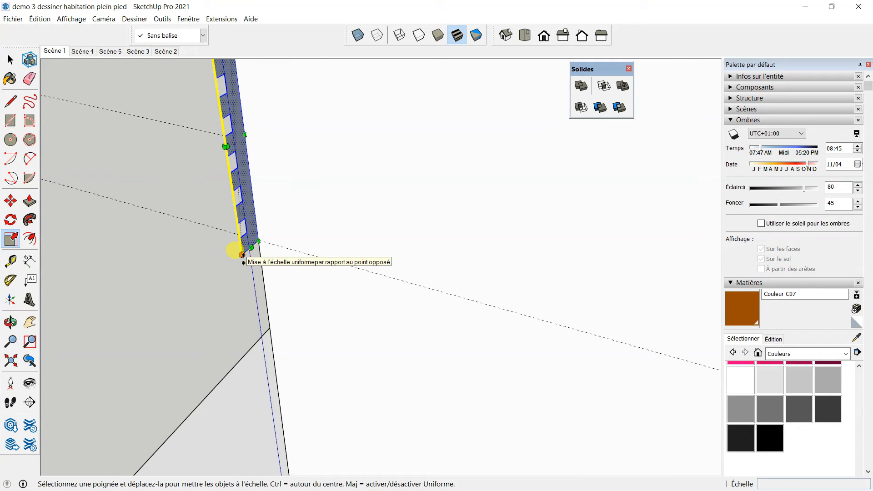
scroll(245, 259, down, 3)
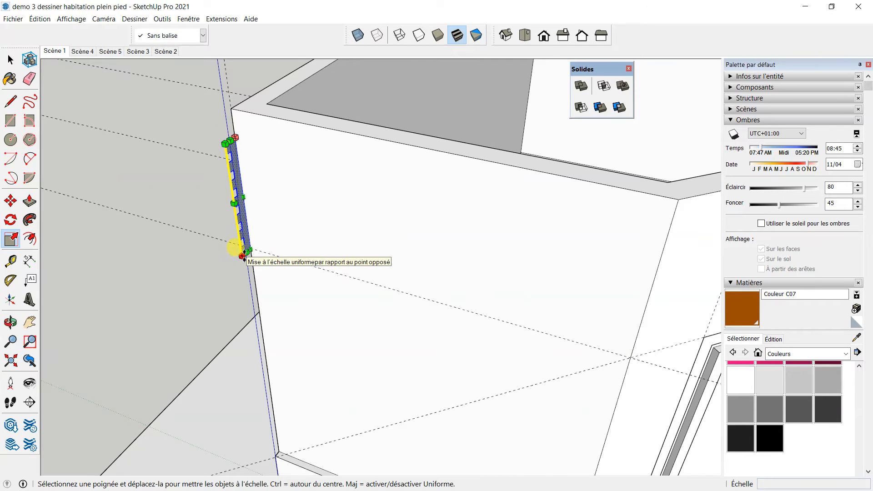
scroll(244, 257, up, 2)
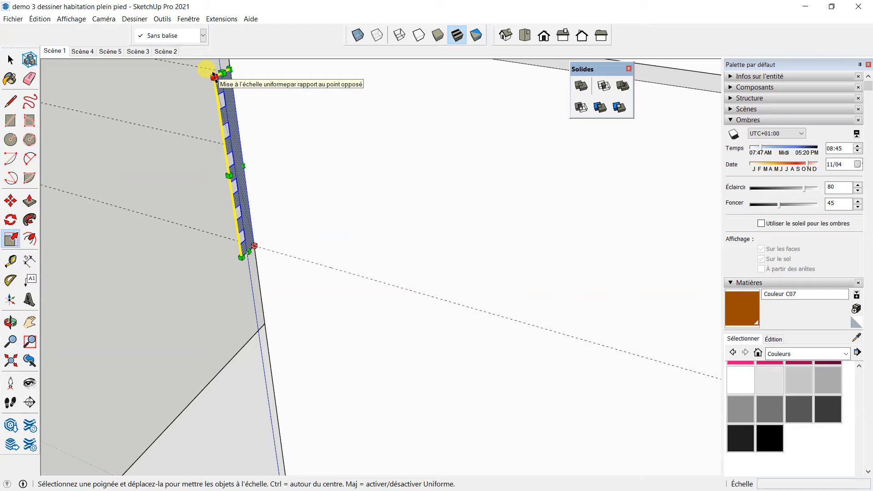
mouse_move(215, 76)
mouse_down()
mouse_move(225, 143)
mouse_move(225, 96)
mouse_move(213, 77)
mouse_up()
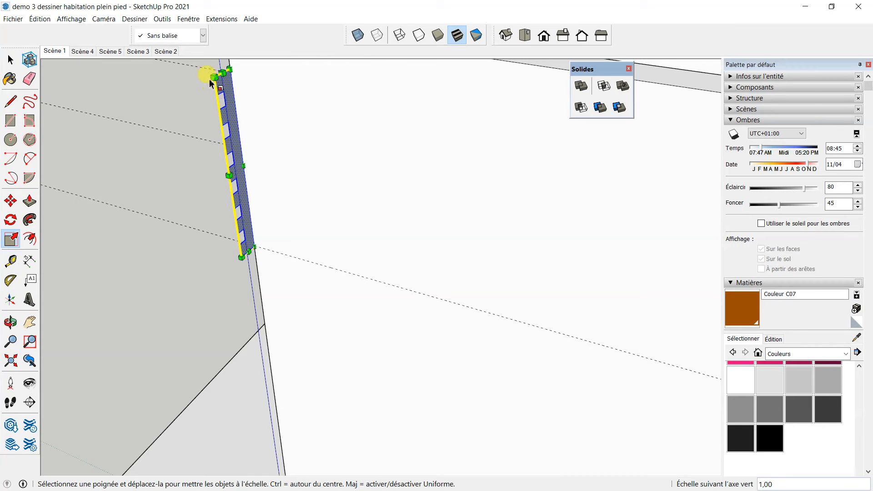
drag(238, 250, 232, 134)
Reduce the toothed profile's depth by scaling it along the red axis toward the counter's corner.
middle_drag(232, 135, 318, 132)
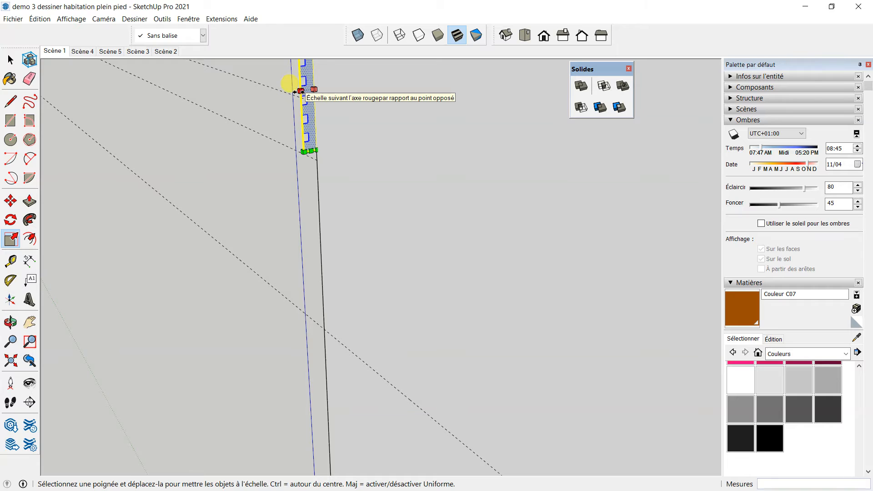
drag(301, 91, 309, 89)
scroll(261, 168, down, 5)
middle_drag(228, 197, 404, 278)
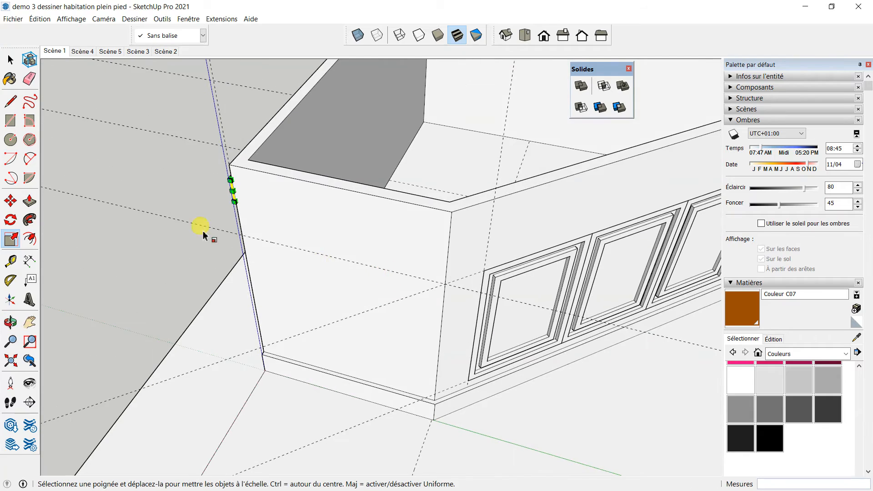
scroll(217, 243, down, 4)
click(11, 59)
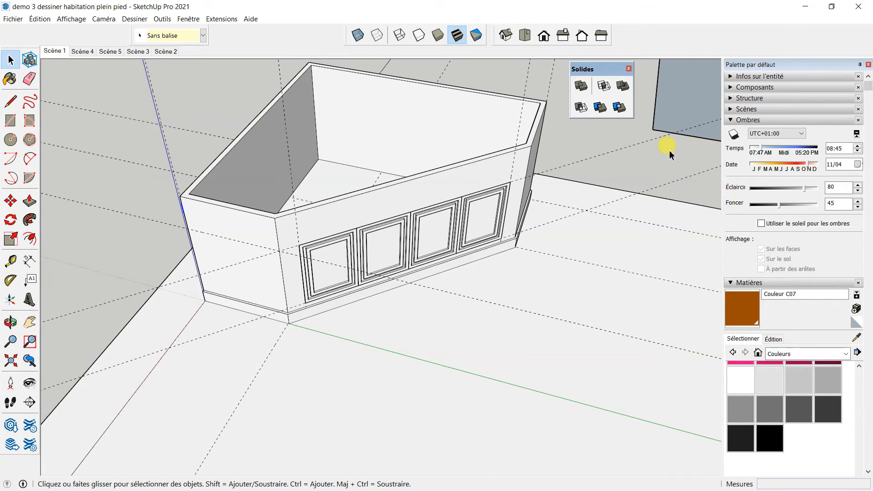
Copy the front edges of the spare counter outline to the top end of the toothed profile at the counter's corner.
scroll(289, 218, down, 4)
scroll(552, 156, up, 6)
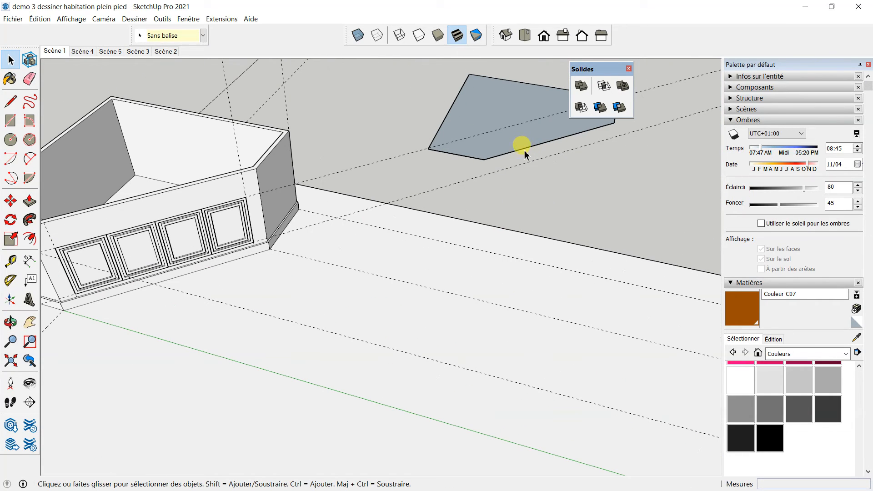
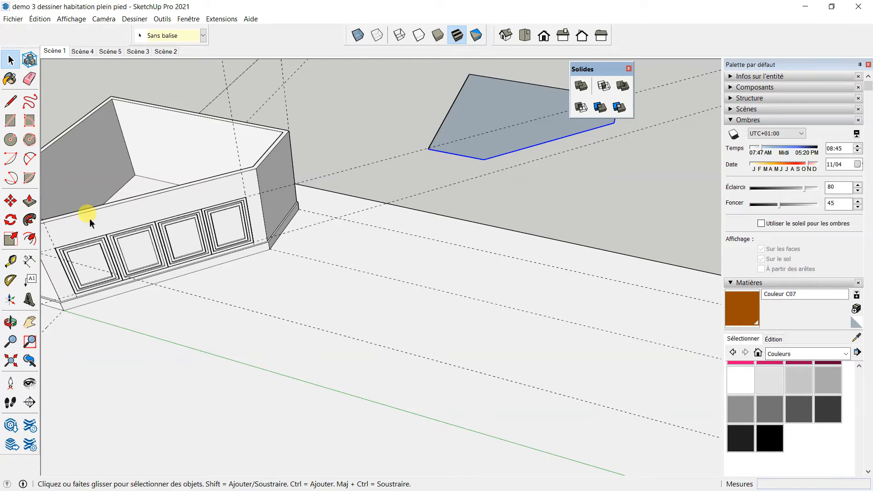
click(11, 202)
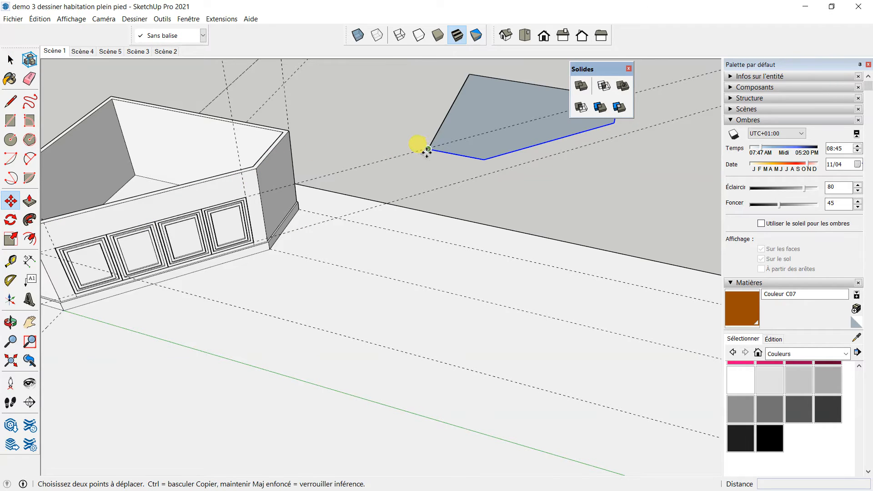
scroll(425, 149, up, 1)
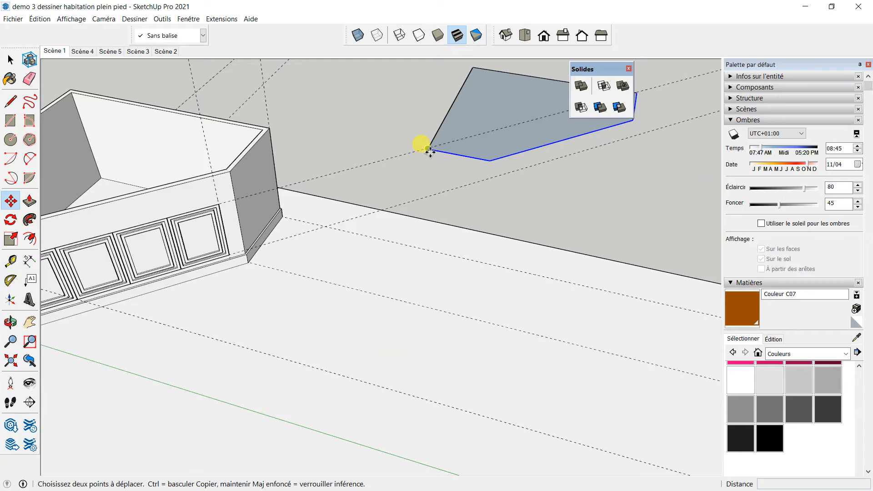
click(429, 150)
key(ctrl)
scroll(400, 201, down, 2)
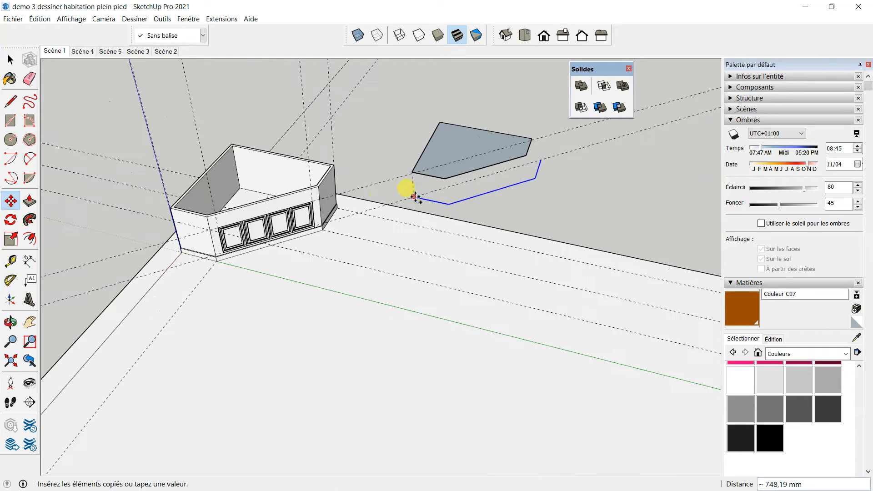
scroll(173, 195, up, 8)
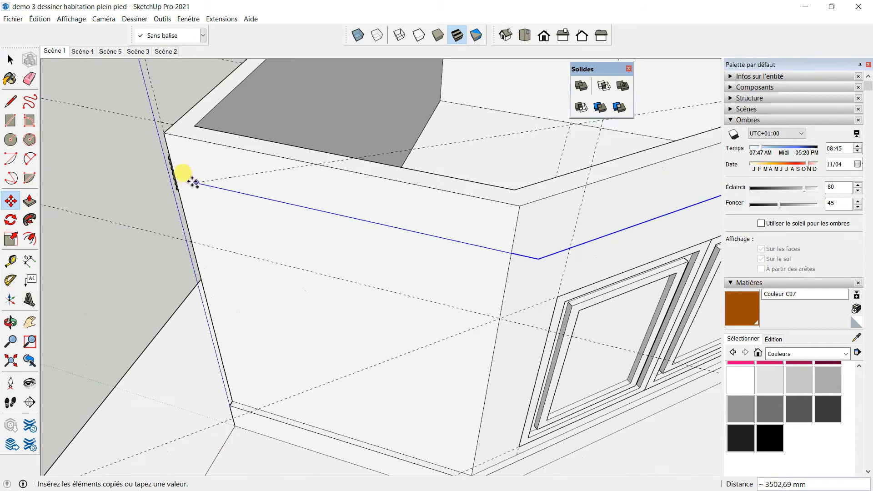
scroll(168, 145, up, 2)
click(159, 141)
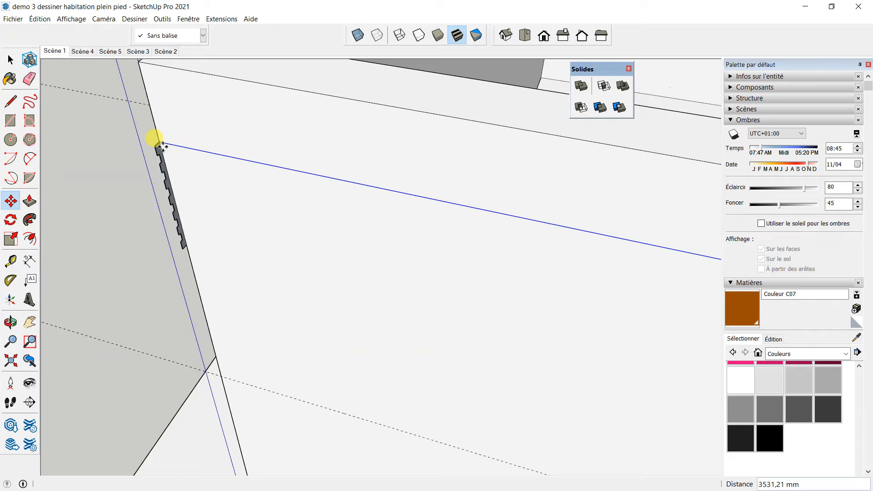
Sweep the reduced toothed profile along the copied edges around the counter with Follow Me.
click(30, 220)
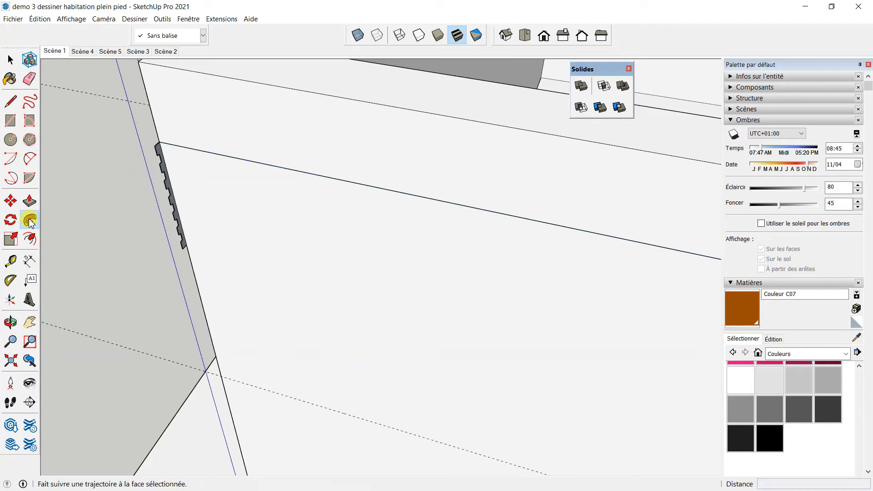
click(166, 171)
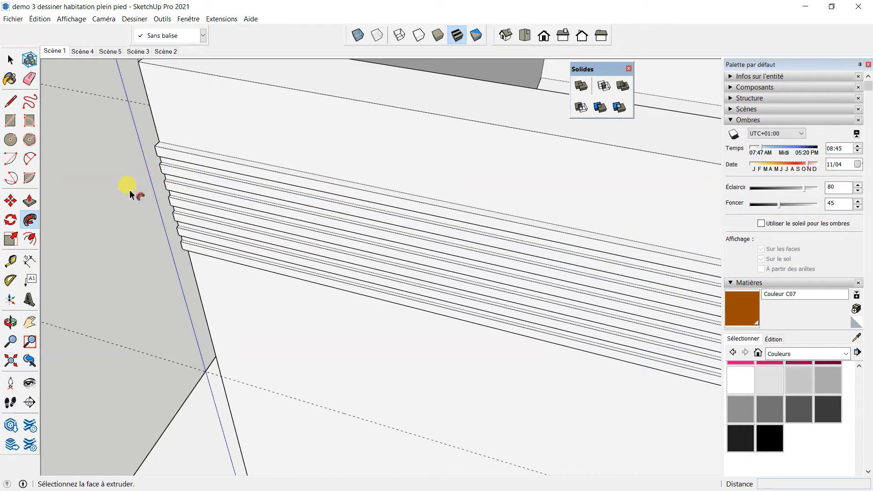
scroll(117, 194, down, 7)
middle_drag(143, 241, 255, 159)
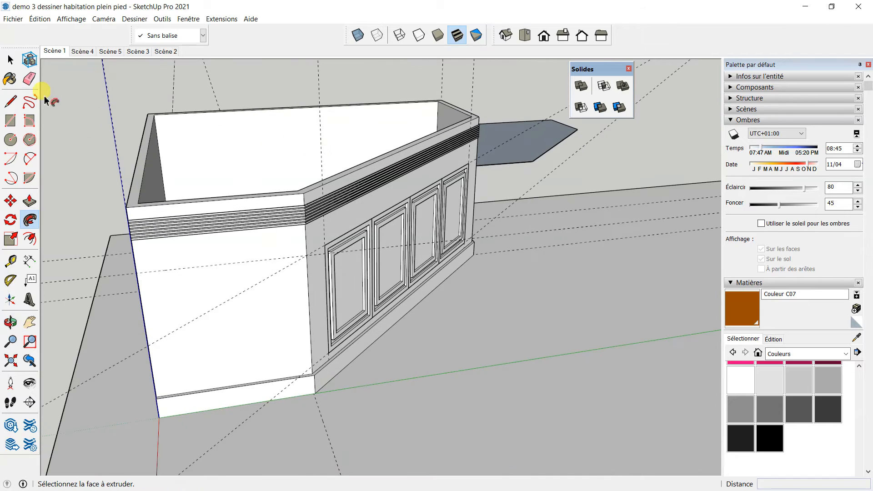
Group all the connected geometry of the new, slimmer ribbed moulding.
click(10, 59)
triple_click(211, 228)
right_click(211, 228)
click(265, 314)
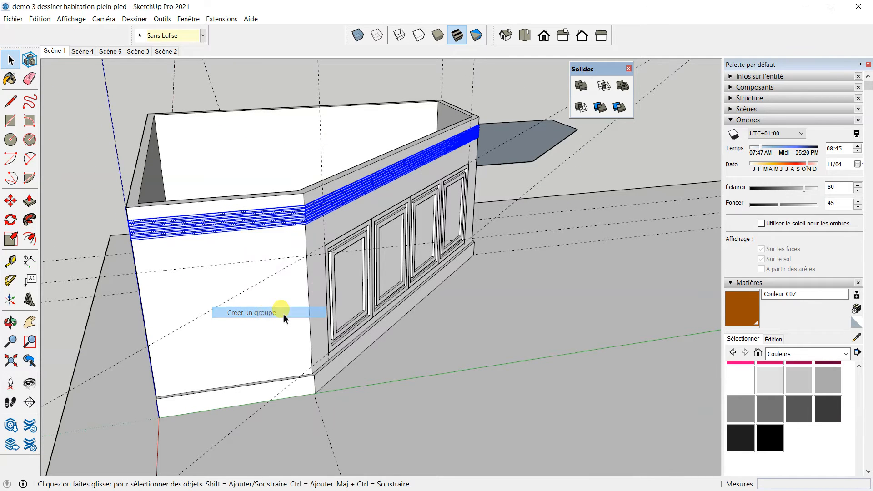
middle_drag(286, 312, 341, 285)
click(539, 184)
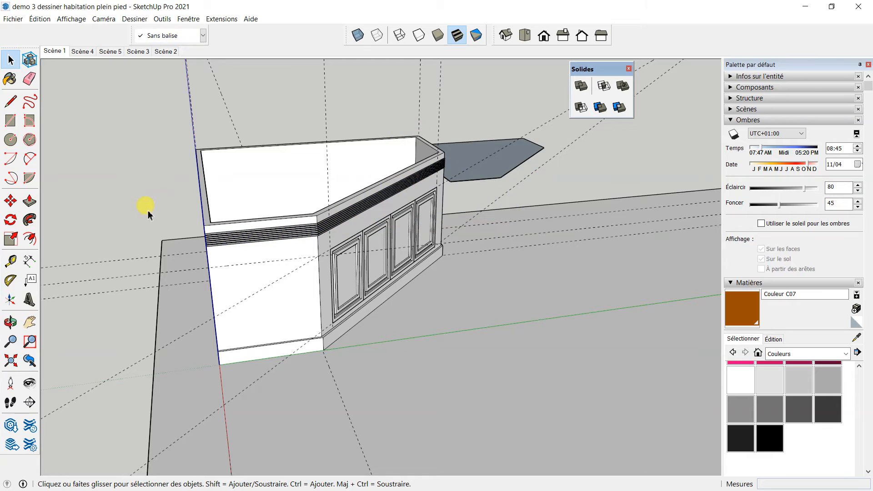
Copy the spare counter outline face with its edges onto the top of the counter, aligned at the corner.
middle_drag(471, 209, 284, 234)
key(space)
click(613, 151)
double_click(622, 146)
scroll(445, 153, down, 5)
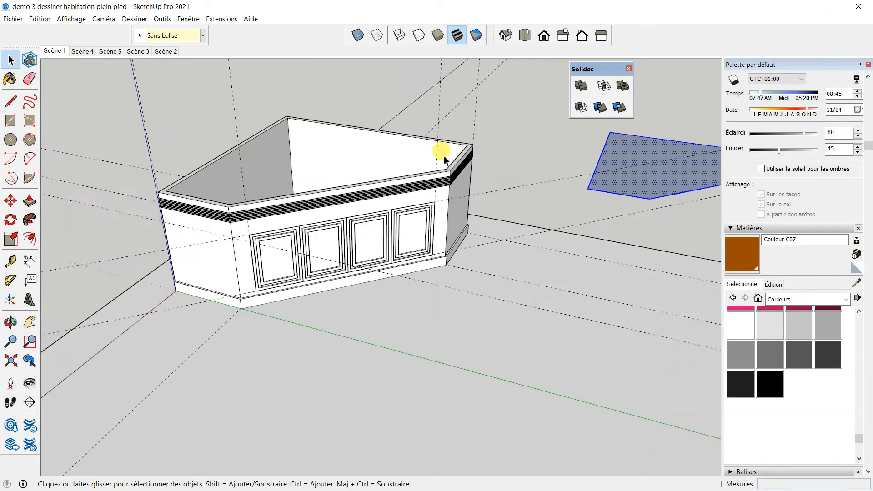
click(10, 201)
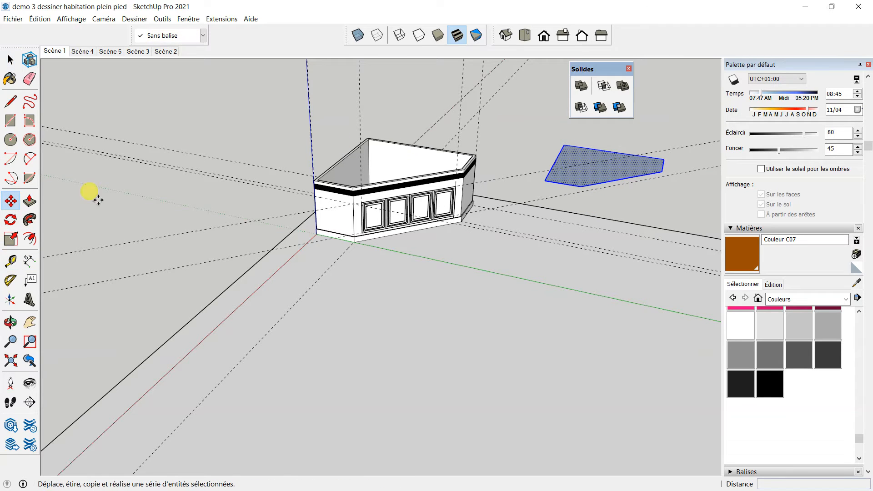
key(ctrl)
click(545, 181)
scroll(273, 189, up, 2)
scroll(346, 172, up, 4)
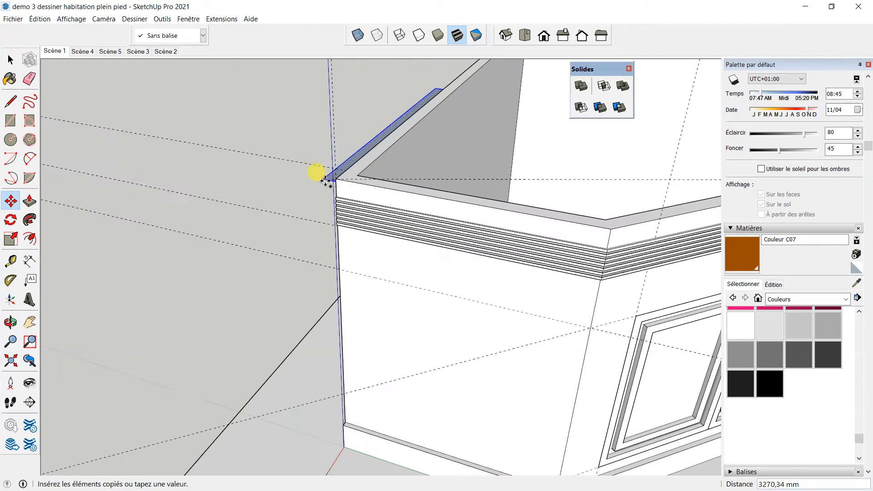
click(338, 179)
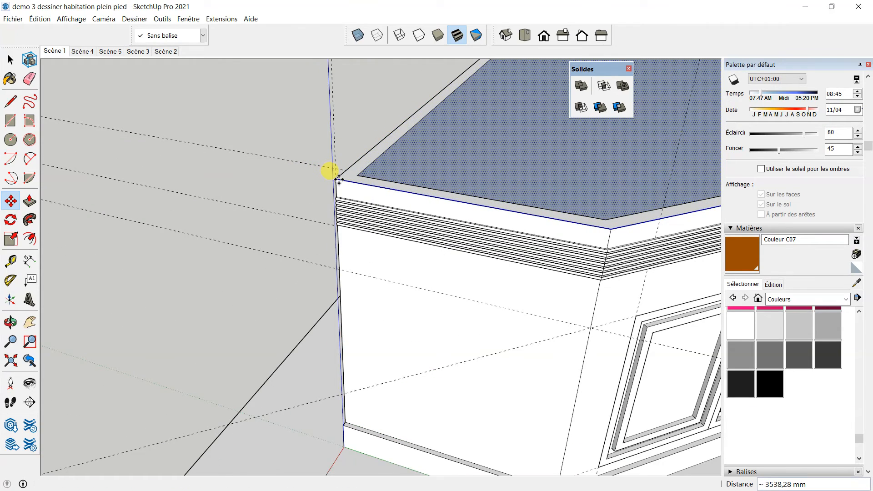
Extrude the copied face upward by about 26 mm with Push/Pull to form the worktop slab.
scroll(160, 198, down, 5)
click(29, 200)
click(341, 172)
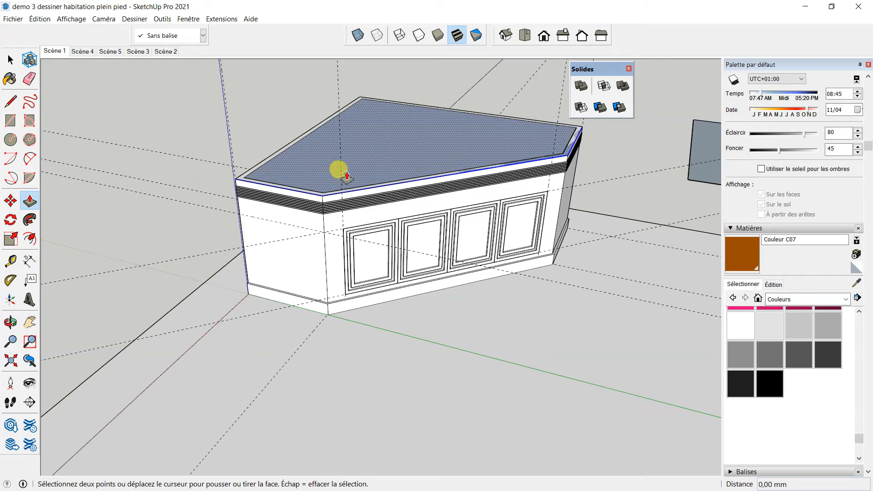
scroll(291, 174, up, 1)
click(289, 171)
middle_drag(193, 138, 87, 101)
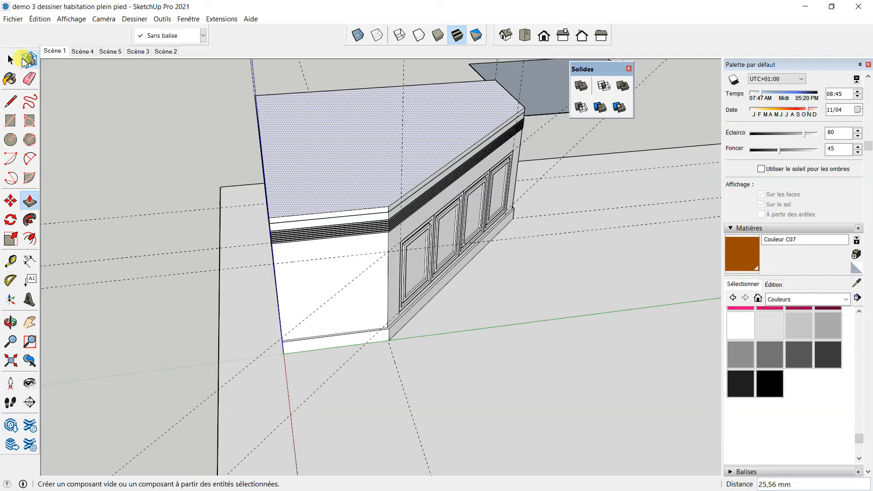
Group the worktop slab's top face together with its connected geometry.
click(10, 59)
double_click(293, 194)
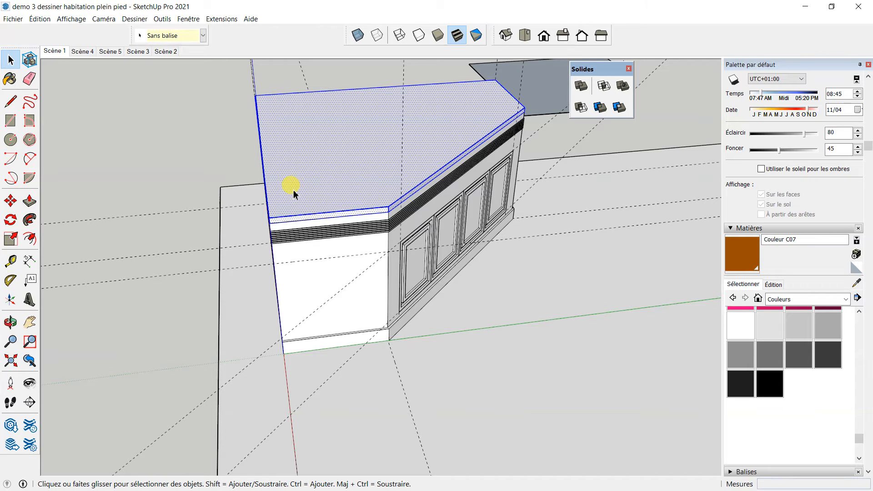
right_click(291, 190)
click(327, 275)
middle_drag(191, 195, 197, 220)
click(153, 207)
middle_drag(317, 239, 408, 216)
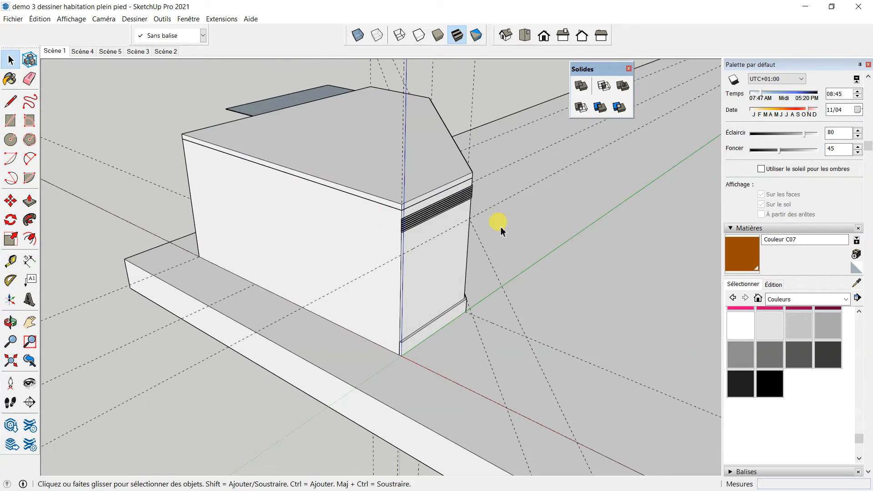
Draw a line about 20 mm outward along the red axis from the slab's upper corner, and continue about 10 mm straight down.
scroll(483, 219, down, 2)
middle_drag(464, 210, 427, 219)
scroll(387, 212, up, 3)
scroll(401, 225, up, 3)
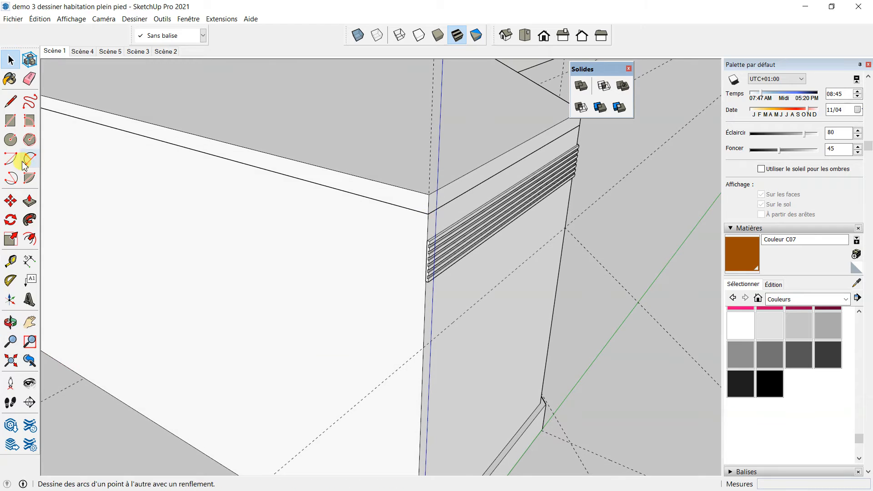
click(10, 100)
scroll(467, 220, up, 3)
click(418, 187)
middle_drag(458, 189, 547, 175)
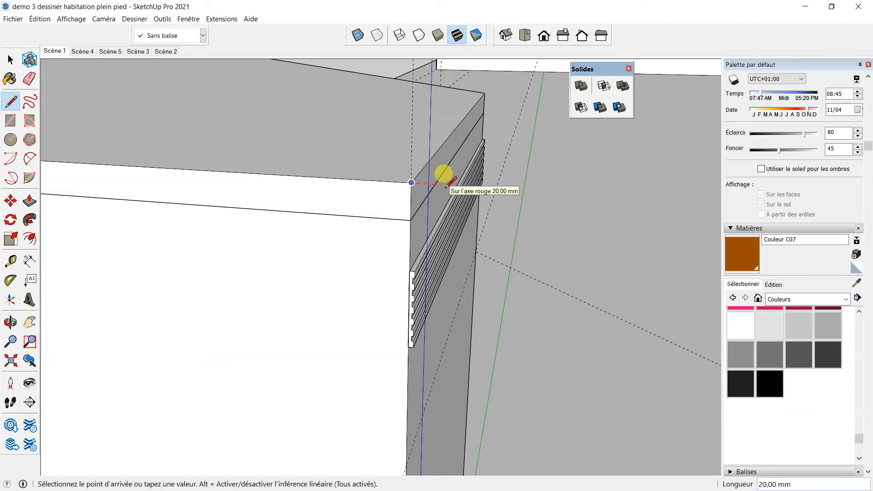
middle_drag(447, 186, 440, 193)
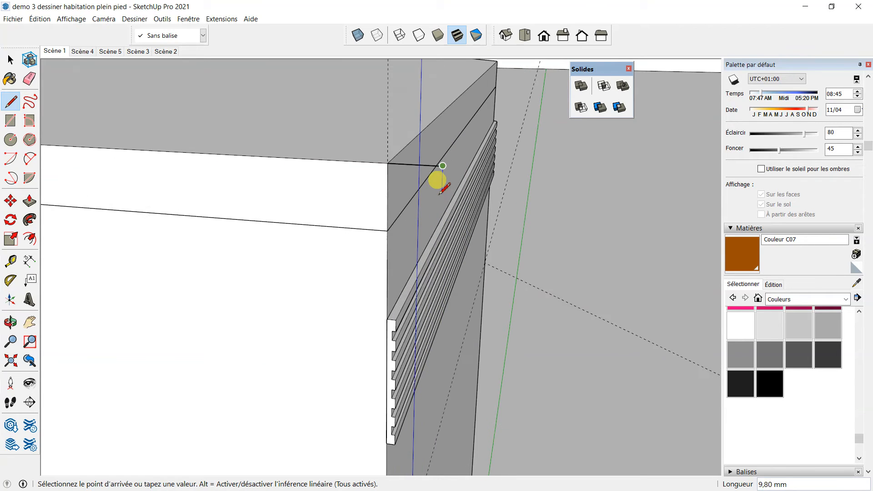
click(442, 194)
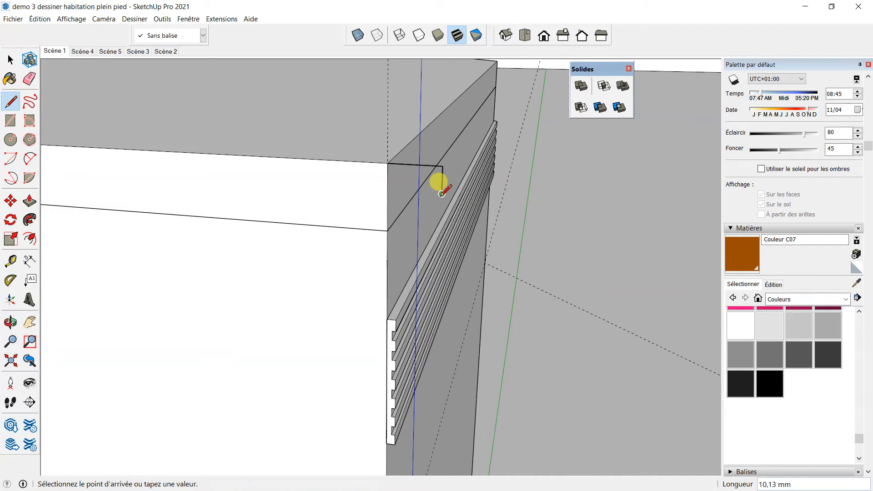
Complete the stepped edge profile with an inward line, a drop of about 17 mm, and lines back to the slab's upper corner.
click(400, 191)
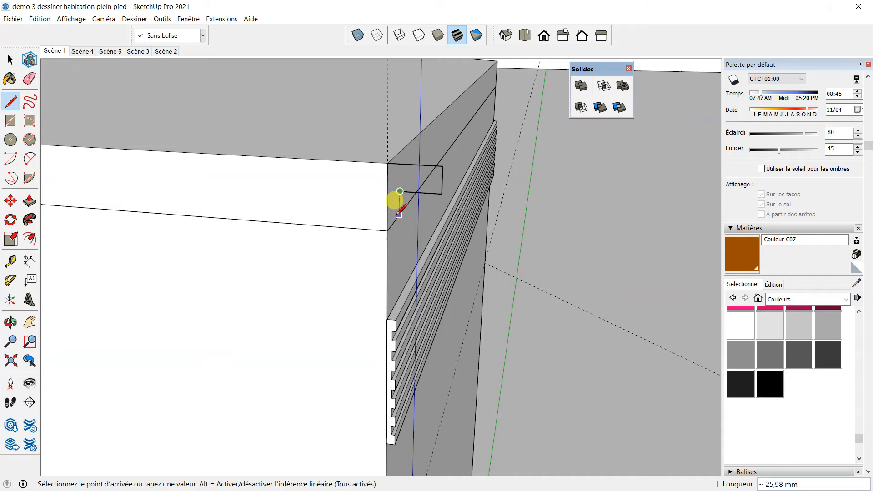
key(ctrl+z)
click(441, 194)
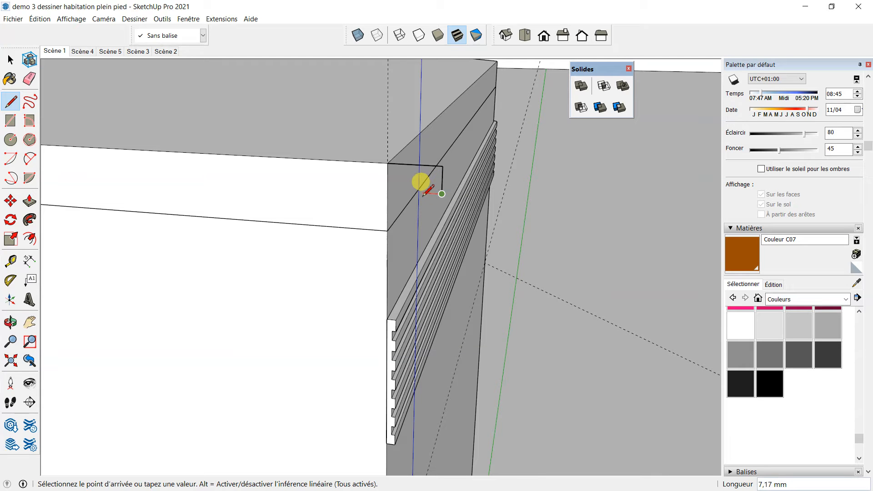
middle_drag(427, 187, 407, 176)
click(408, 190)
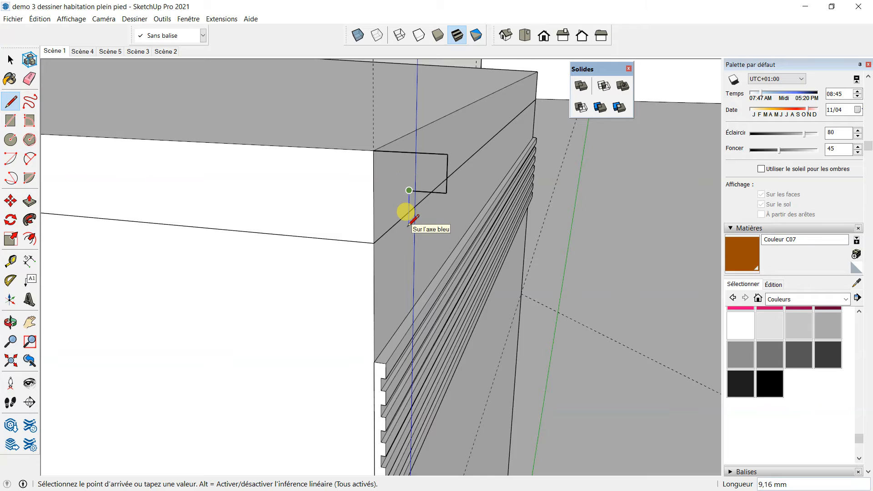
click(408, 252)
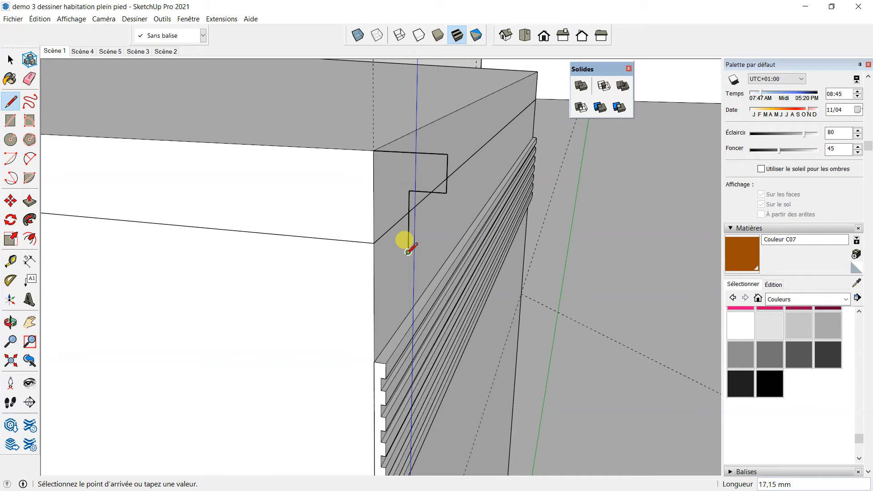
click(374, 248)
click(374, 150)
Draw a 90° pie centred on the inner corner of the stepped profile.
middle_drag(409, 171, 445, 153)
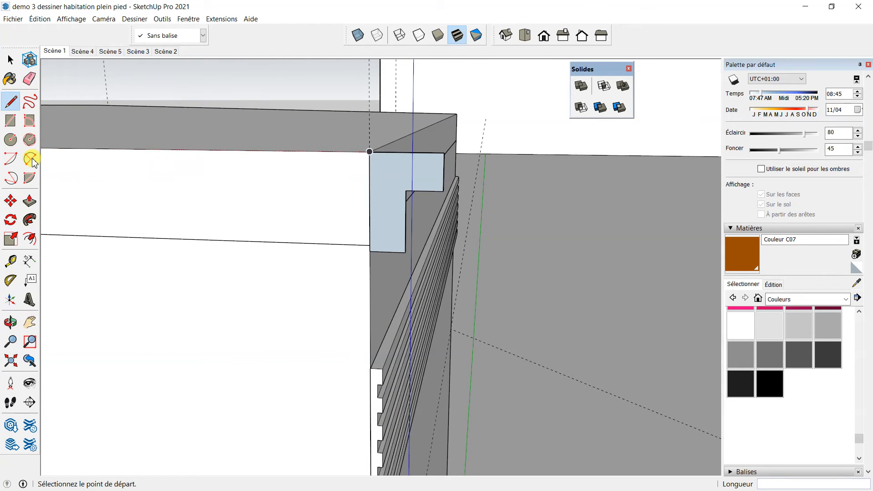
click(28, 178)
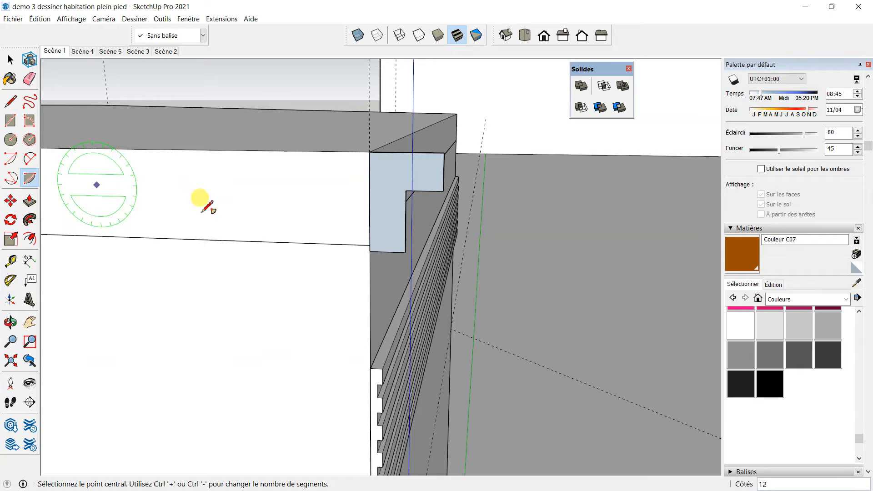
click(406, 191)
click(424, 191)
click(407, 210)
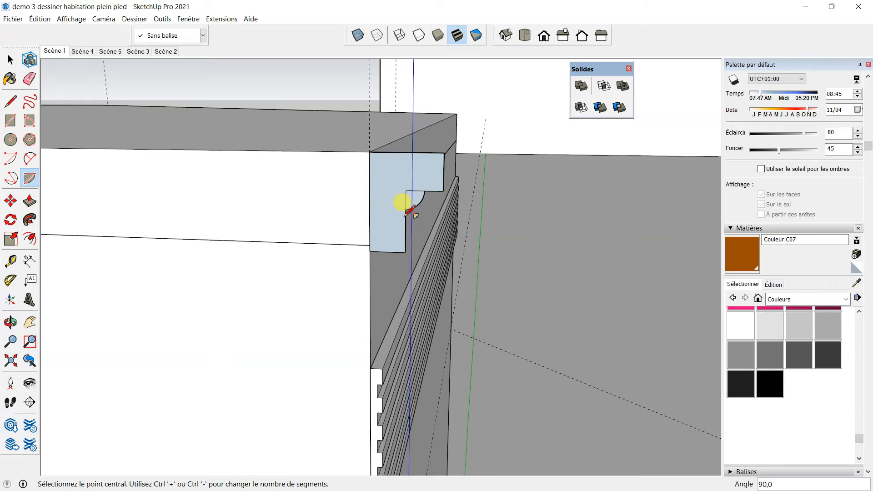
Erase the inner edges between the quarter-circle pie and the stepped profile to merge them into one face.
middle_drag(437, 205, 415, 191)
scroll(390, 186, up, 2)
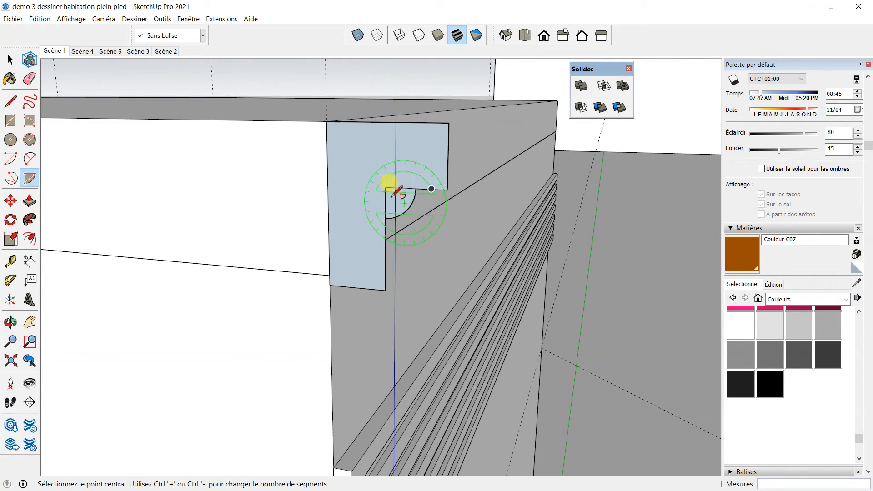
click(29, 78)
scroll(419, 195, up, 3)
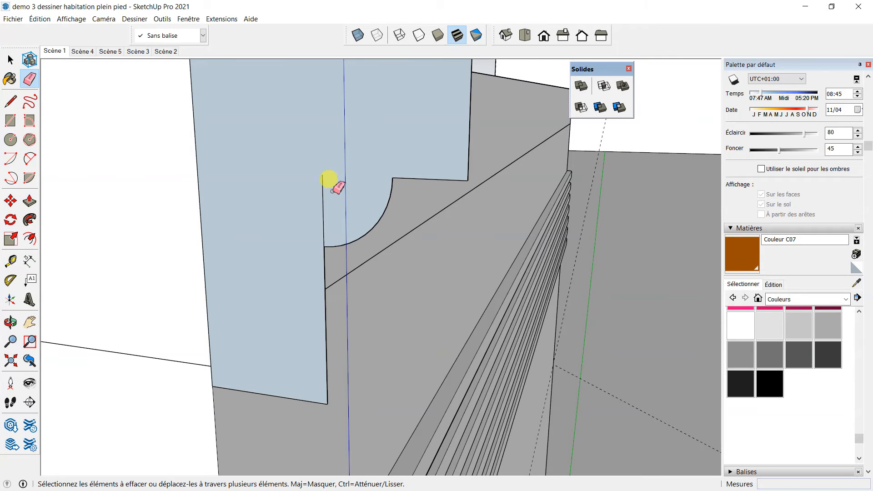
click(320, 180)
scroll(300, 185, down, 2)
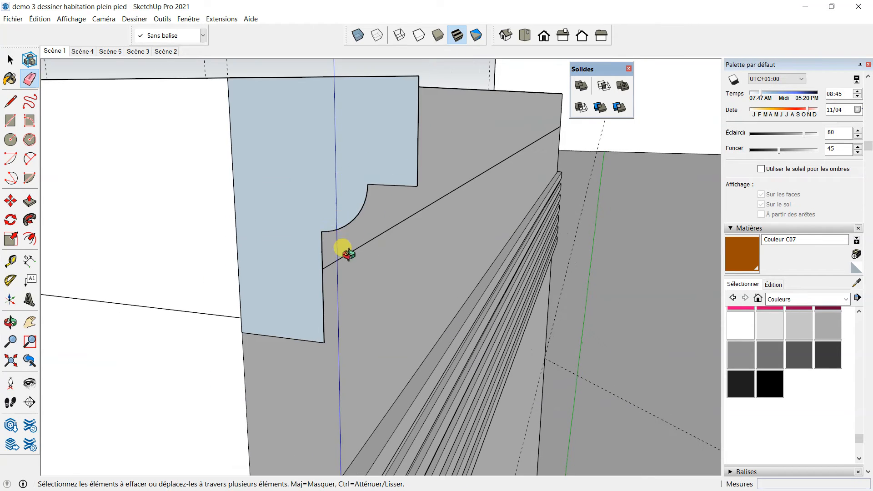
middle_drag(339, 245, 446, 189)
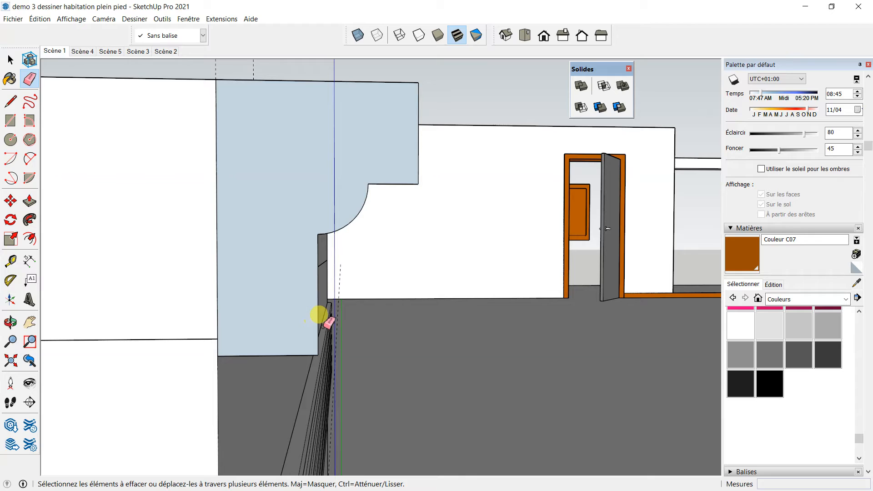
Draw a diagonal line about 4.4 mm long across the profile's lower outer corner and erase the cut-off corner.
click(10, 100)
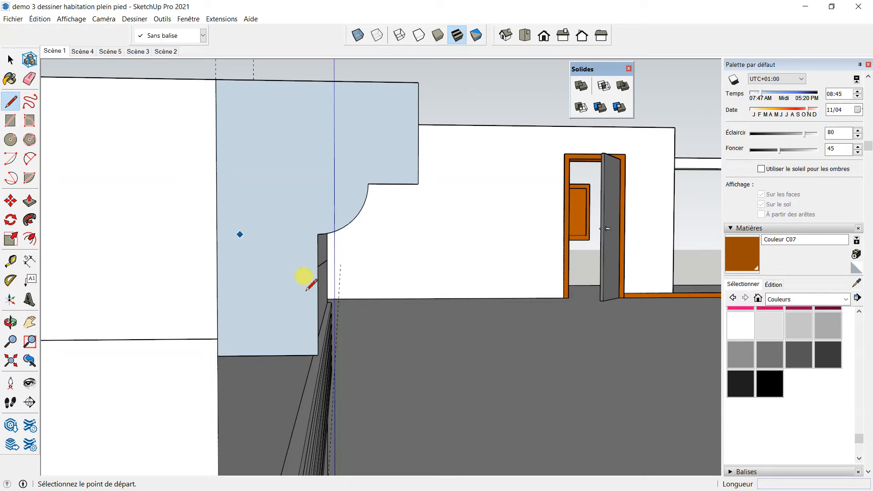
click(318, 324)
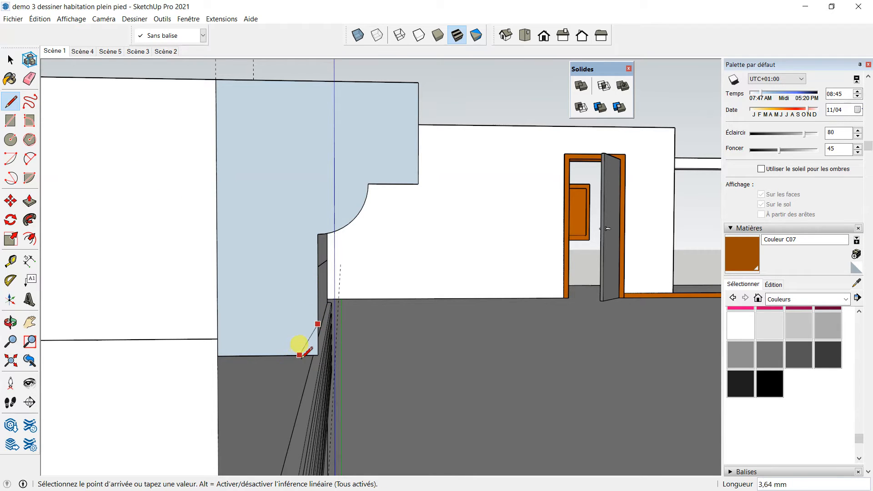
click(286, 355)
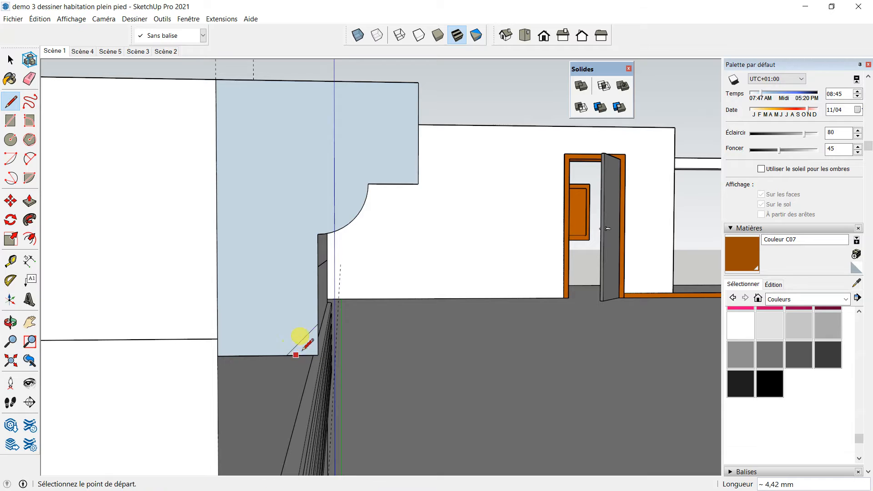
click(29, 79)
scroll(318, 324, up, 3)
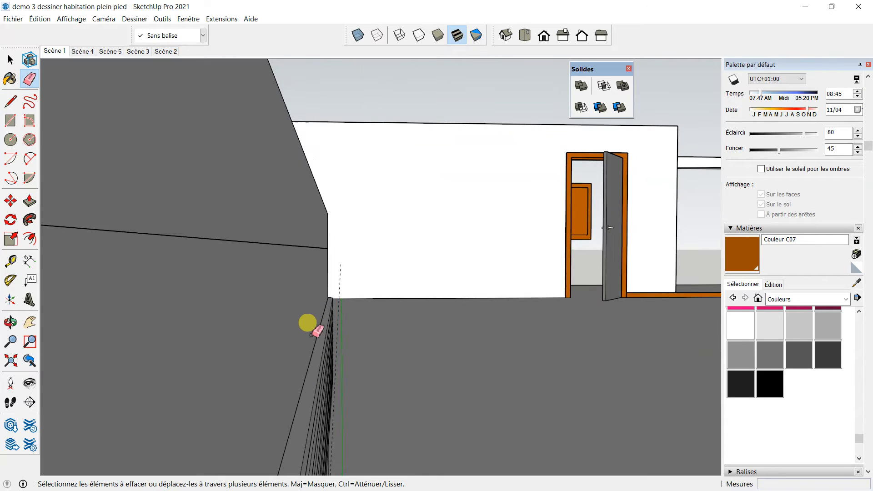
scroll(306, 324, down, 3)
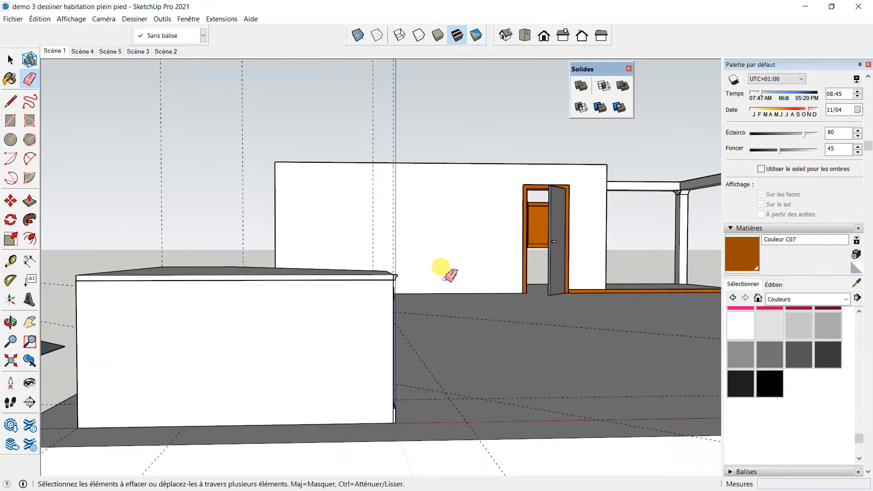
Examine the counter, its slab and the spare outline face behind it from several sides.
mouse_move(444, 279)
middle_down()
mouse_move(364, 298)
mouse_move(404, 268)
middle_up()
scroll(237, 306, up, 4)
scroll(306, 282, up, 3)
middle_drag(306, 282, 208, 317)
scroll(316, 286, down, 6)
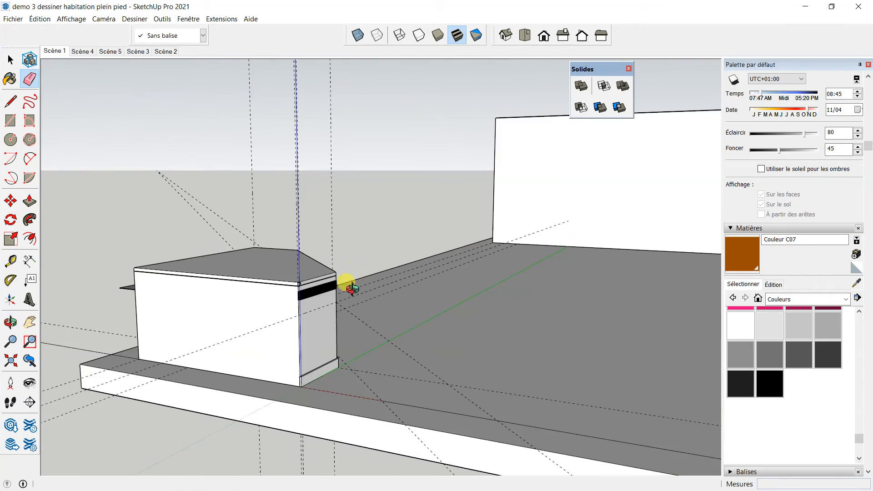
middle_drag(357, 283, 198, 346)
scroll(332, 260, down, 4)
scroll(209, 284, up, 3)
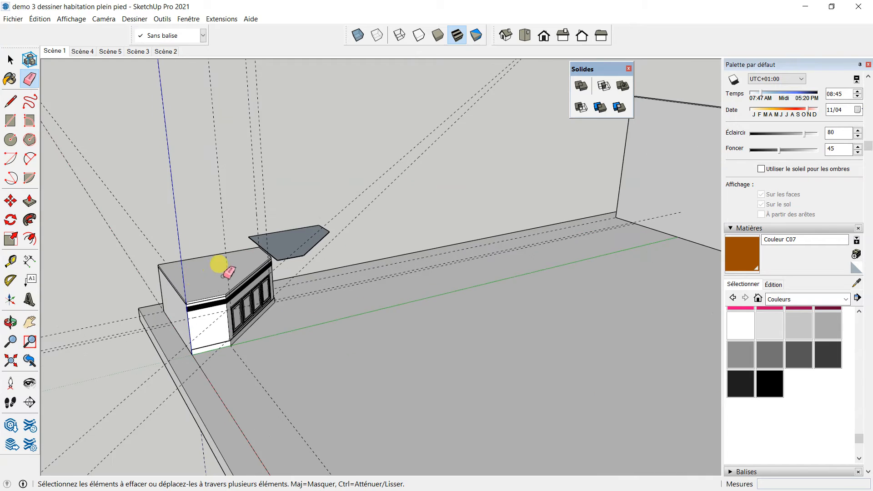
scroll(304, 258, down, 2)
scroll(243, 271, up, 4)
Copy the three front edges of the spare outline face onto the upper front edge of the worktop slab.
key(space)
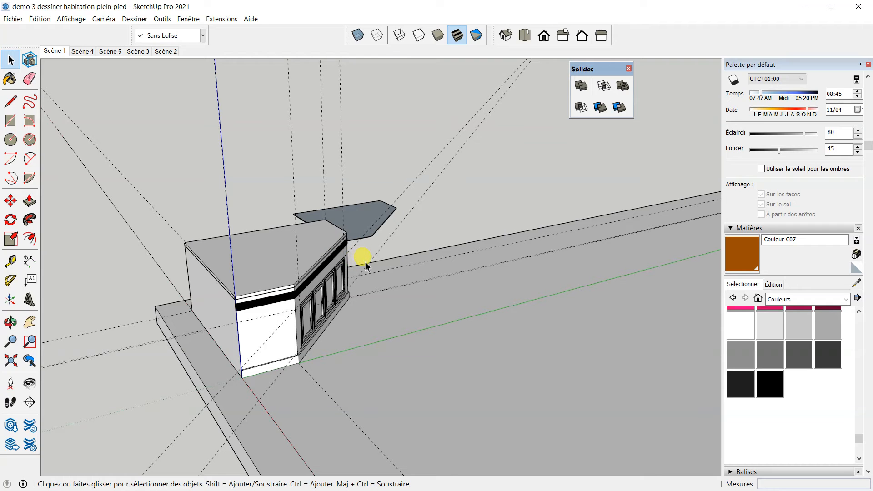
scroll(253, 267, up, 3)
middle_drag(253, 267, 284, 322)
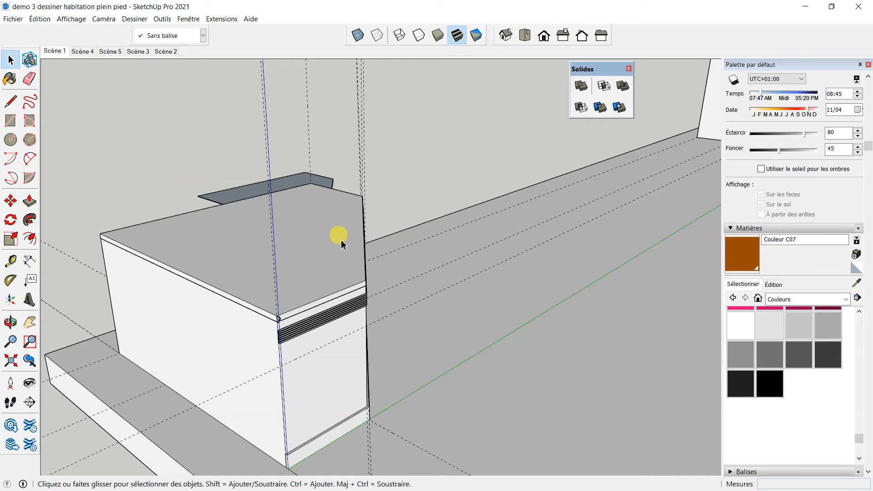
middle_drag(341, 241, 240, 267)
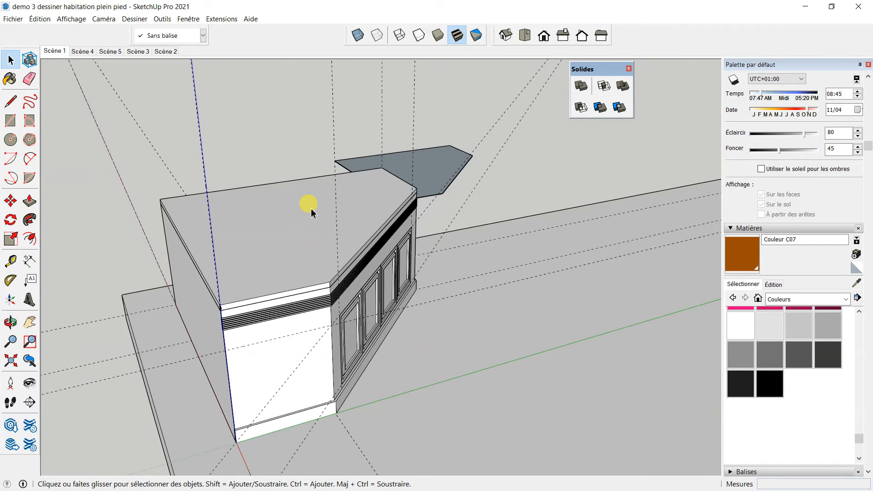
scroll(260, 248, up, 4)
middle_drag(303, 215, 262, 244)
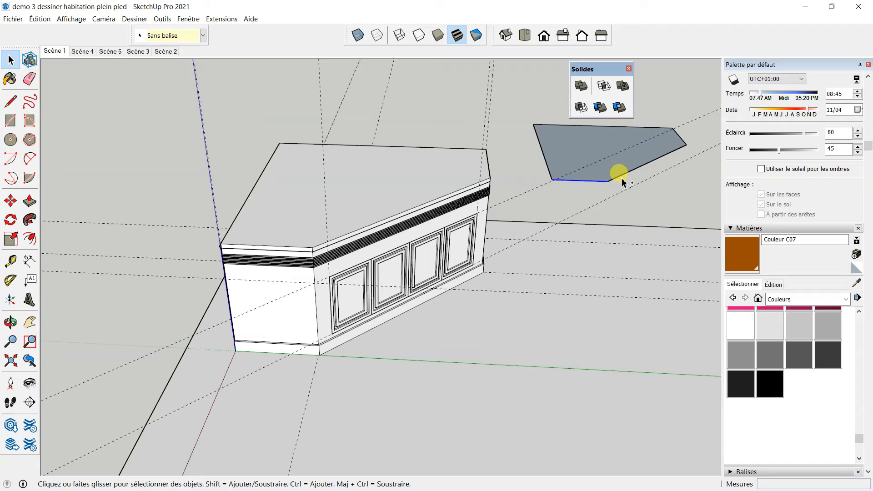
shift+click(682, 141)
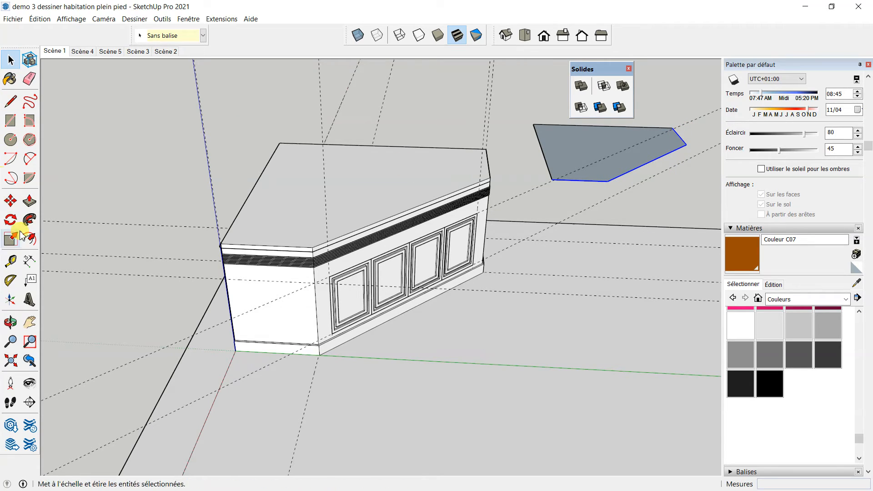
click(11, 200)
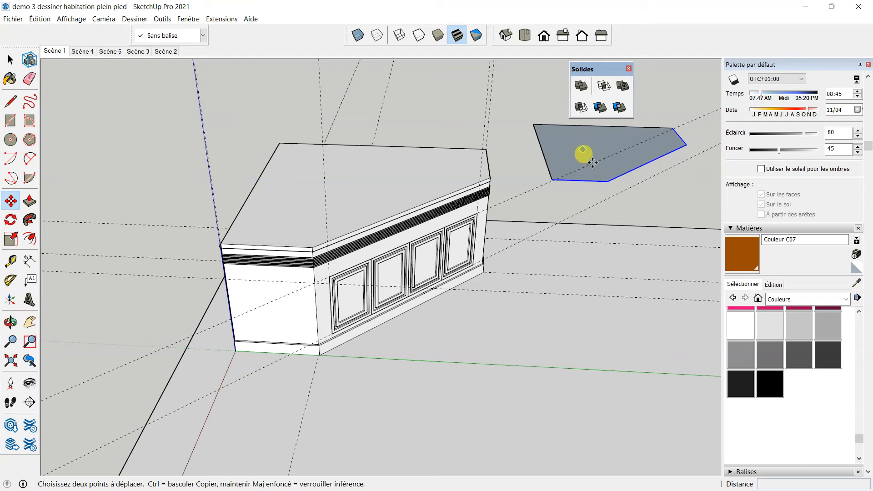
click(553, 180)
scroll(225, 245, up, 3)
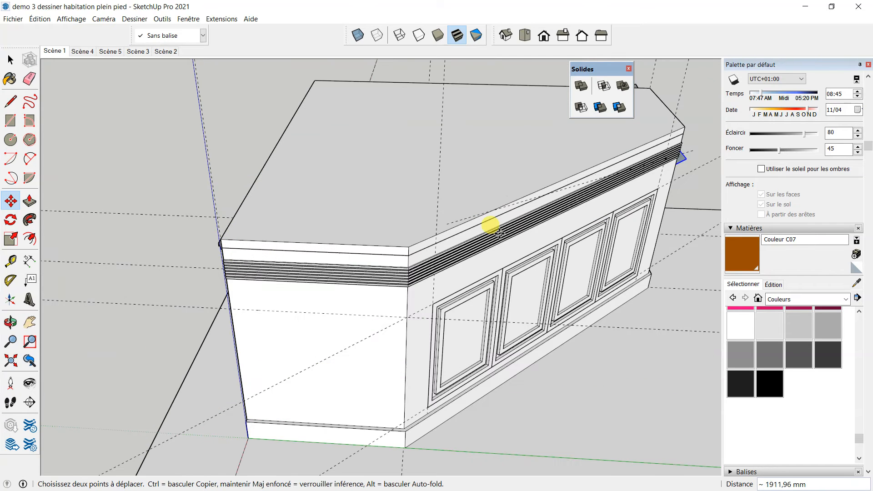
key(ctrl)
scroll(243, 254, up, 4)
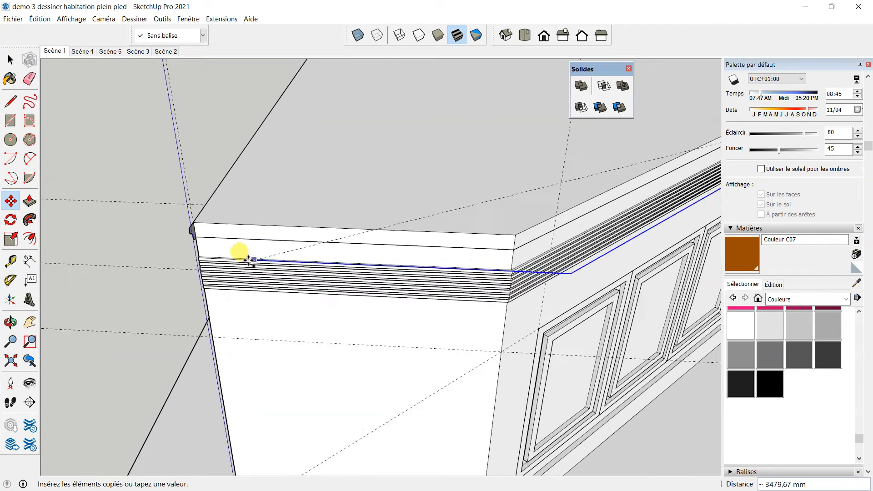
scroll(197, 220, up, 2)
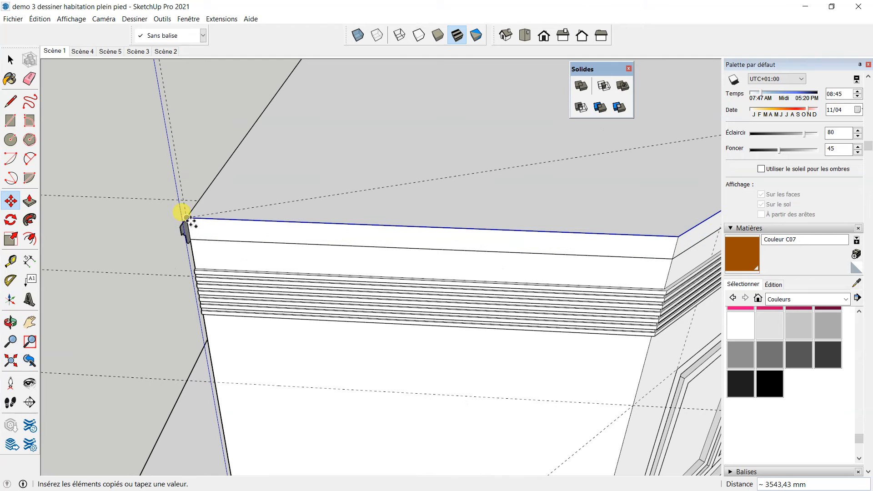
click(196, 230)
scroll(197, 231, down, 4)
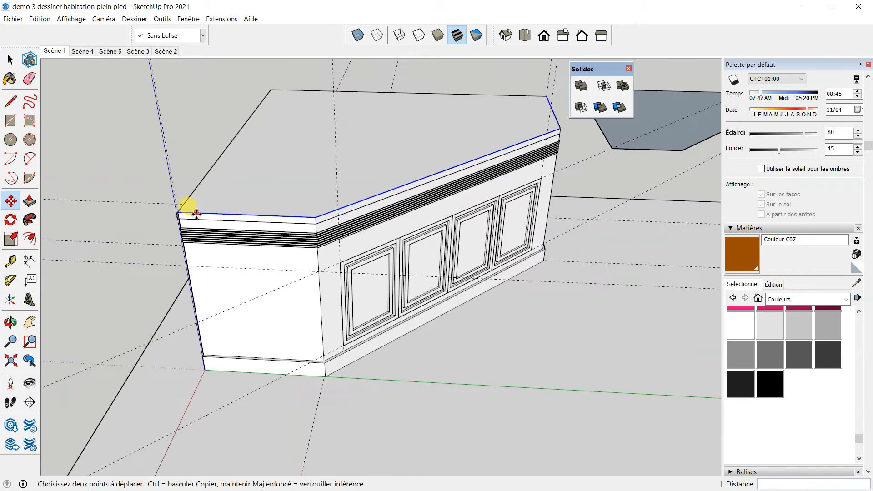
Sweep the moulded profile along the copied edges with Follow Me.
click(30, 220)
scroll(182, 214, up, 5)
click(197, 199)
scroll(182, 200, down, 5)
middle_drag(171, 200, 300, 211)
scroll(300, 212, up, 2)
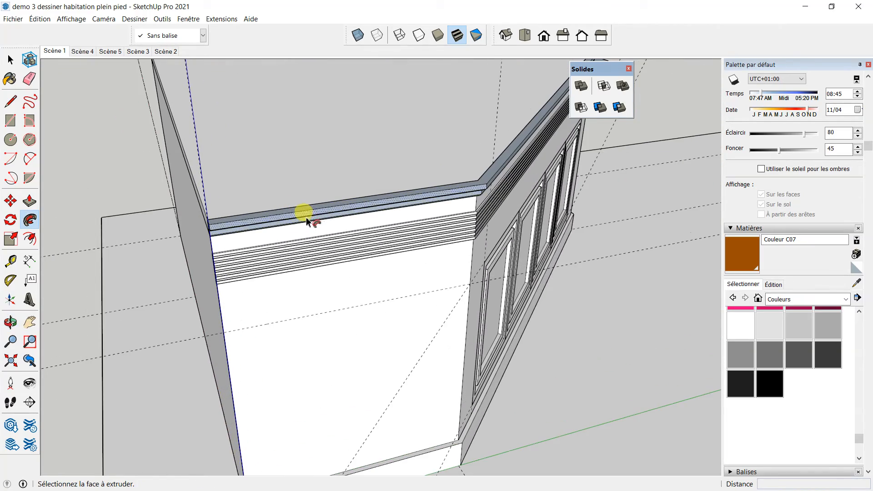
Reverse the faces of the whole swept edge moulding.
click(9, 59)
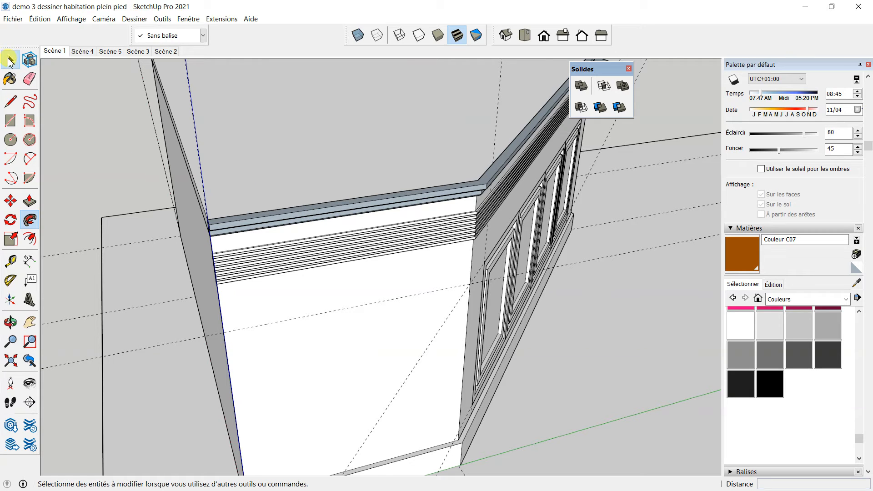
click(272, 222)
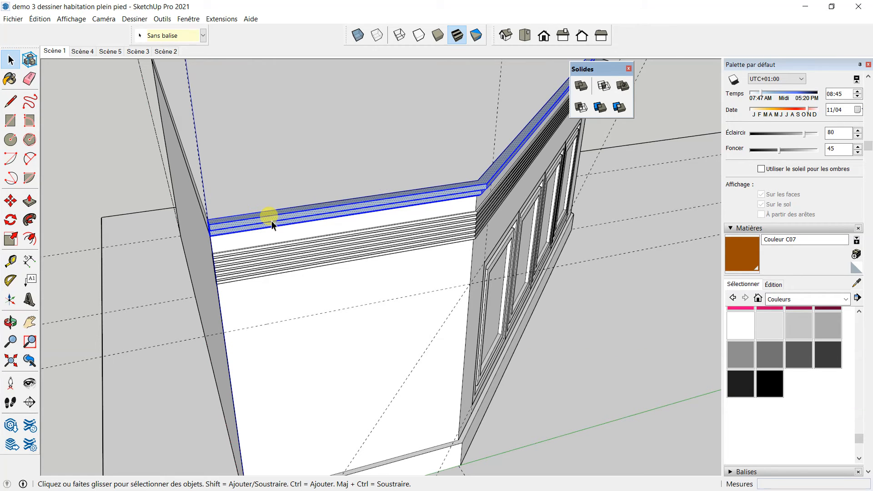
right_click(272, 225)
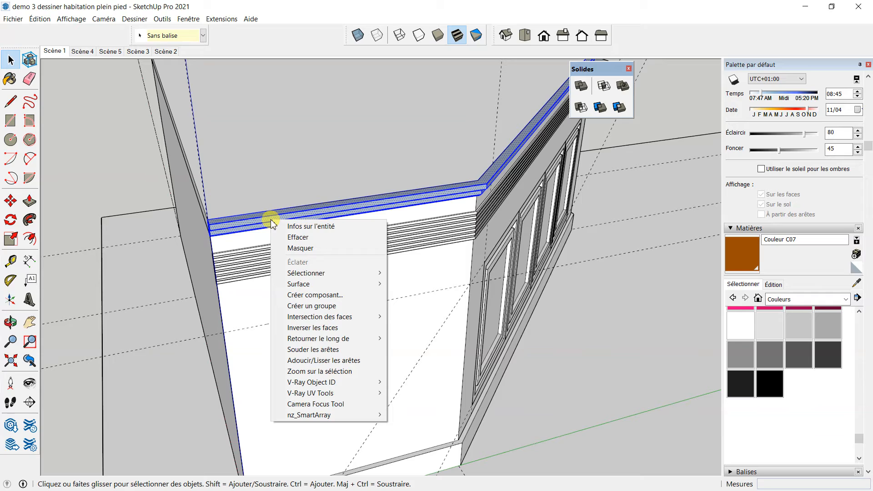
click(311, 331)
click(99, 181)
scroll(280, 236, down, 3)
middle_drag(324, 257, 152, 162)
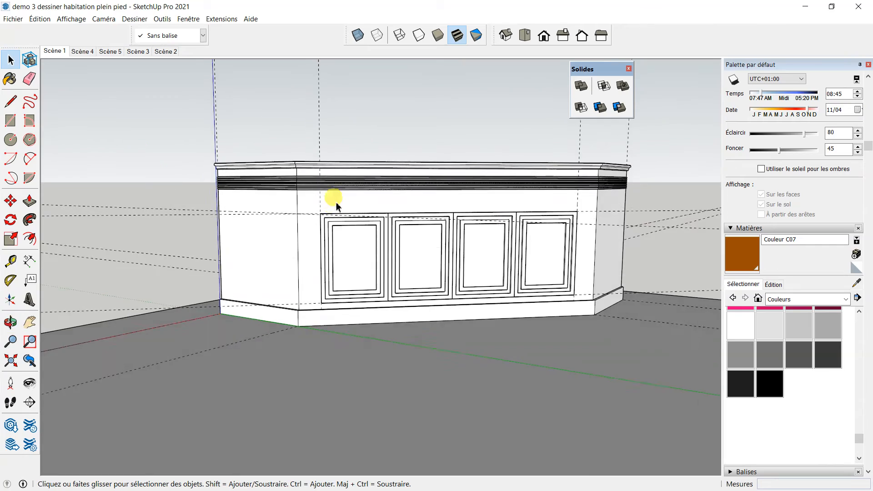
Select all connected geometry of the edge moulding, separately from the slab, and make it a group.
scroll(337, 150, up, 2)
middle_drag(339, 150, 255, 171)
click(280, 192)
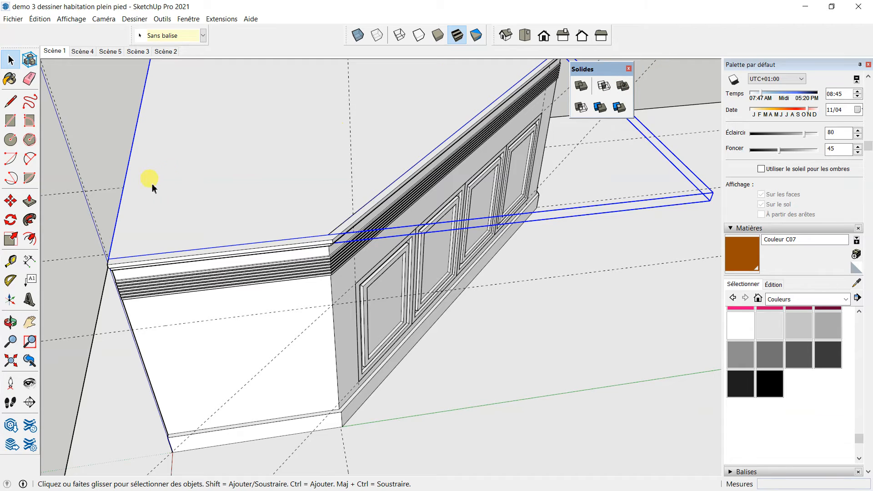
click(600, 126)
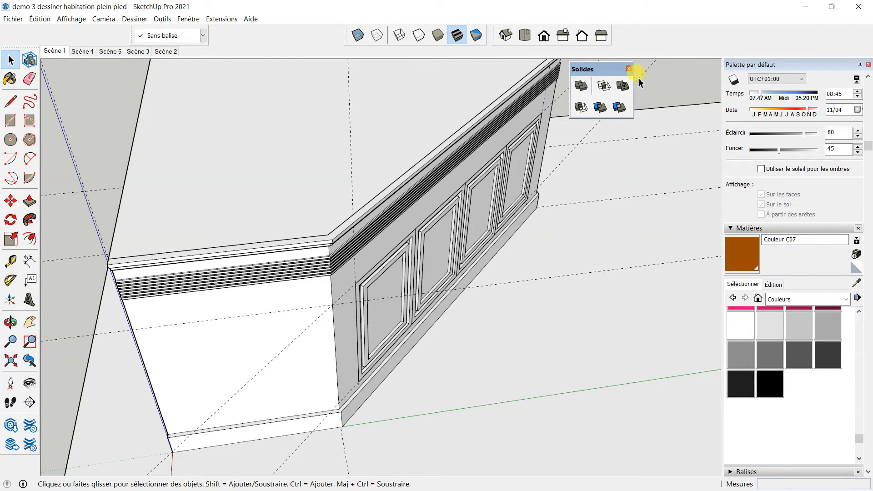
click(432, 159)
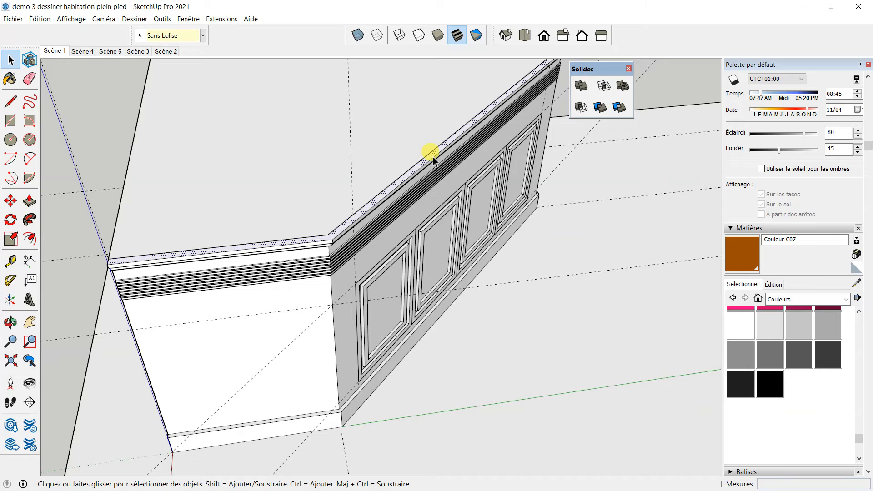
double_click(432, 156)
right_click(430, 155)
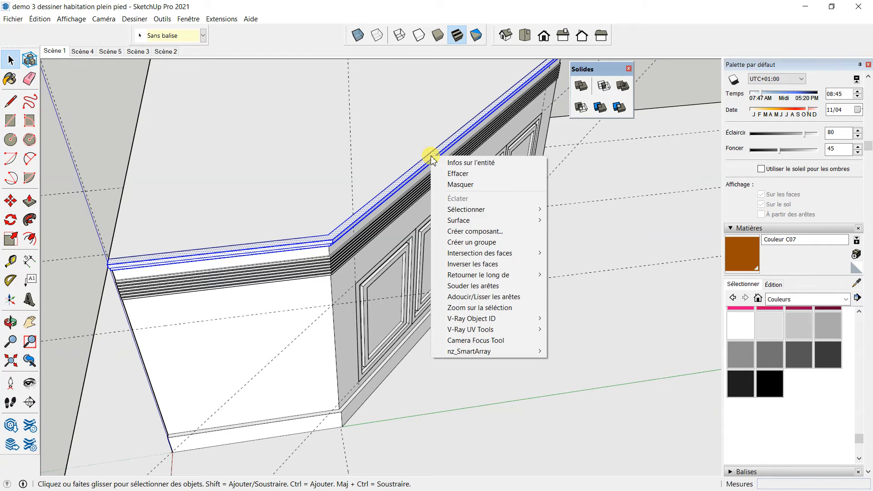
click(466, 242)
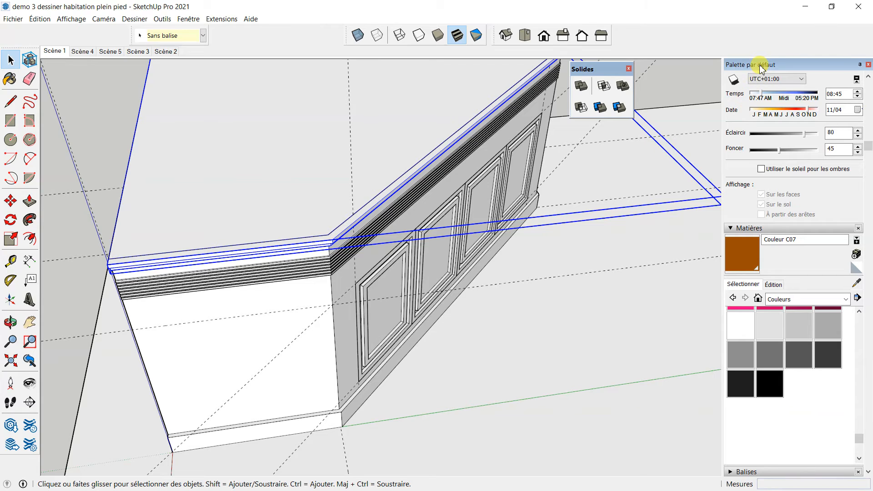
Show the entity information and check whether the moulding group and the slab group are solids.
drag(869, 143, 868, 85)
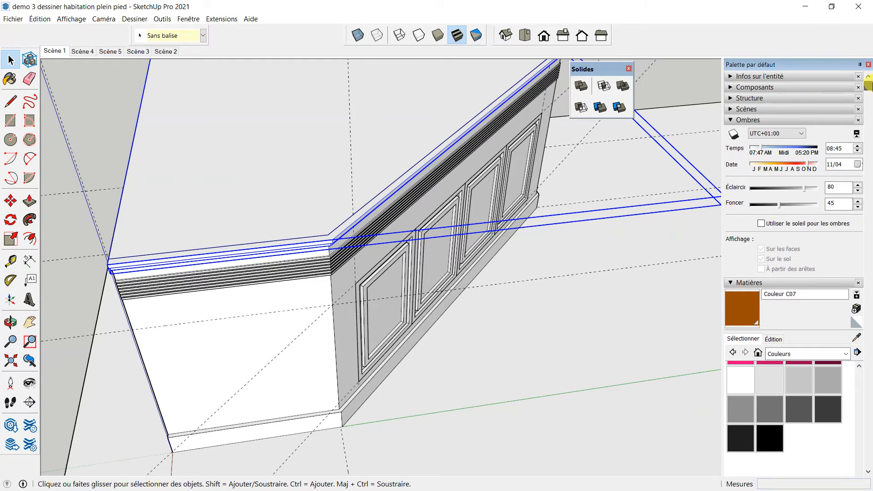
click(729, 76)
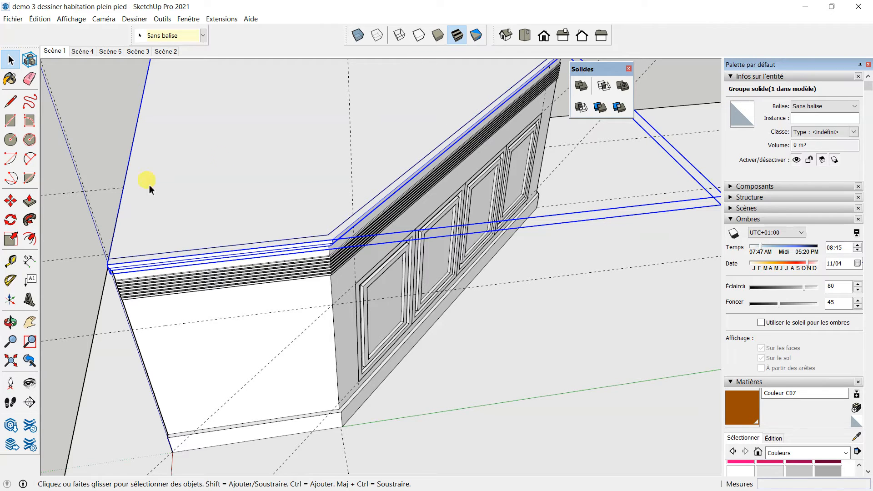
click(185, 191)
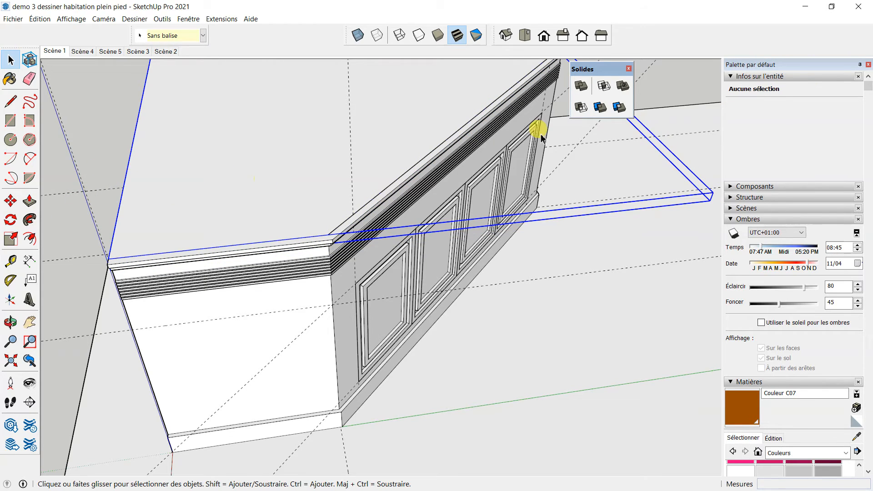
click(712, 97)
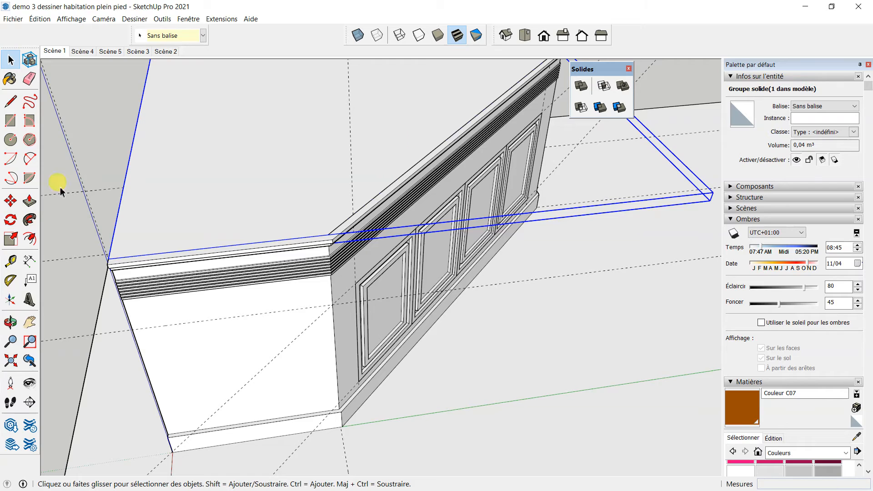
click(88, 170)
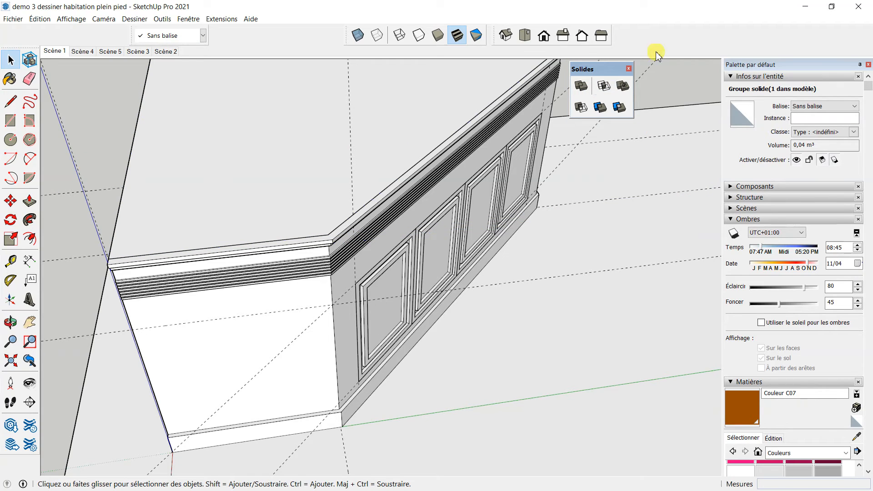
Close the Solides toolbar and enable it again in the list of toolbars.
click(629, 68)
click(71, 18)
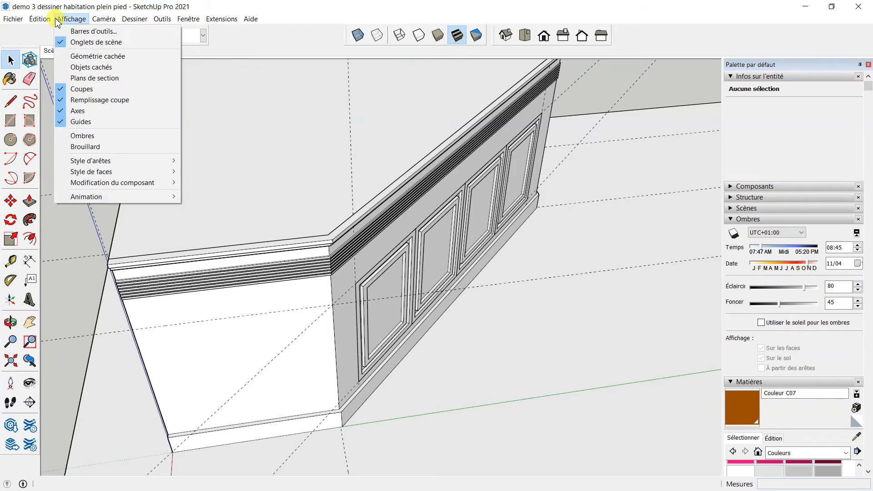
click(97, 31)
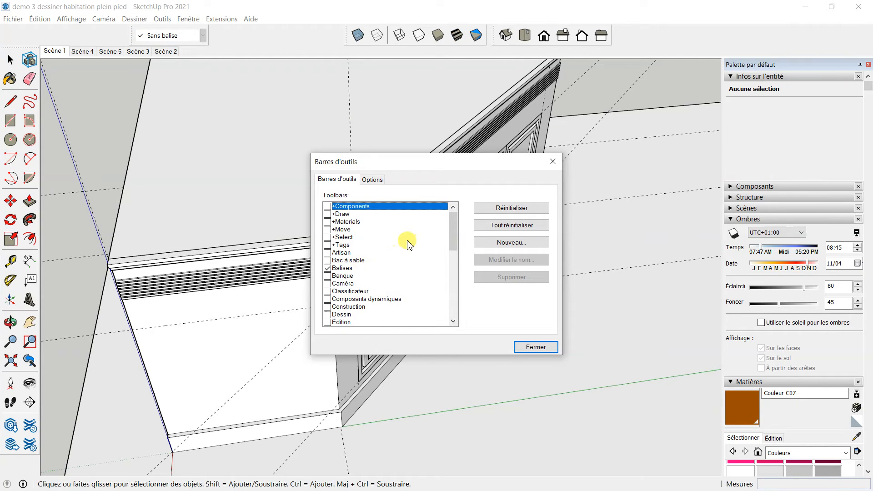
drag(450, 232, 451, 279)
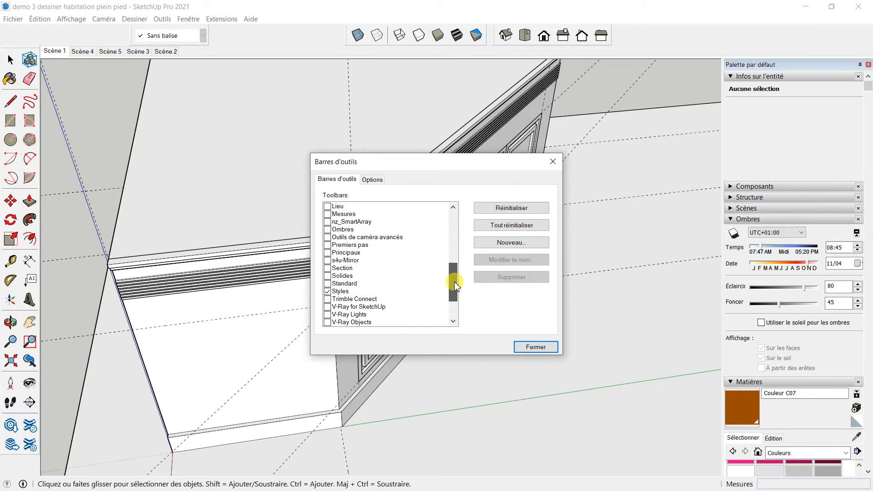
click(327, 275)
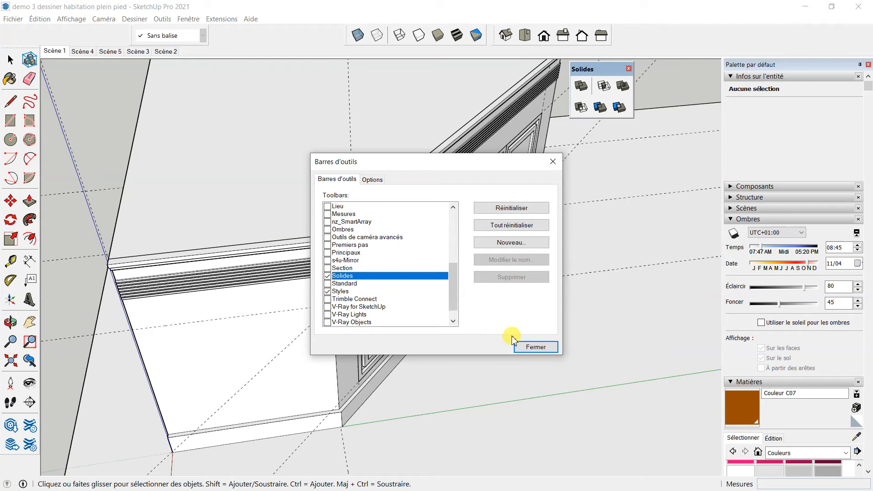
click(530, 348)
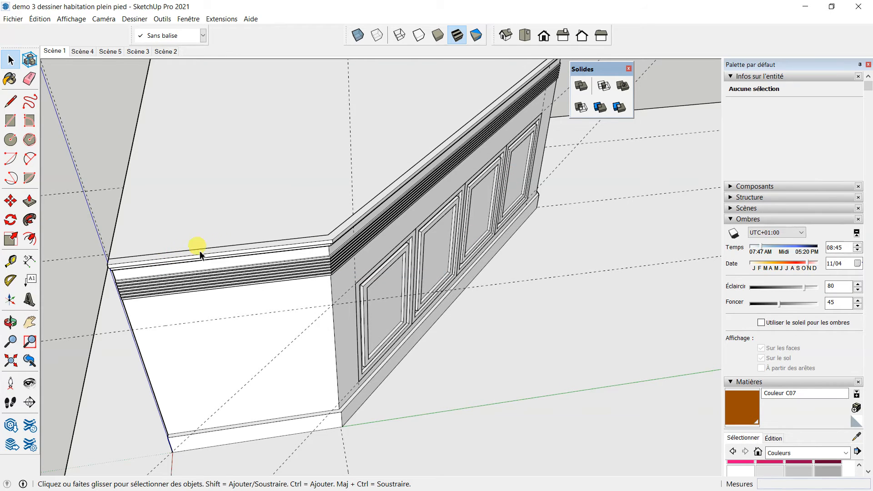
Merge the worktop slab and its edge moulding into one solid with Union.
click(222, 260)
click(248, 233)
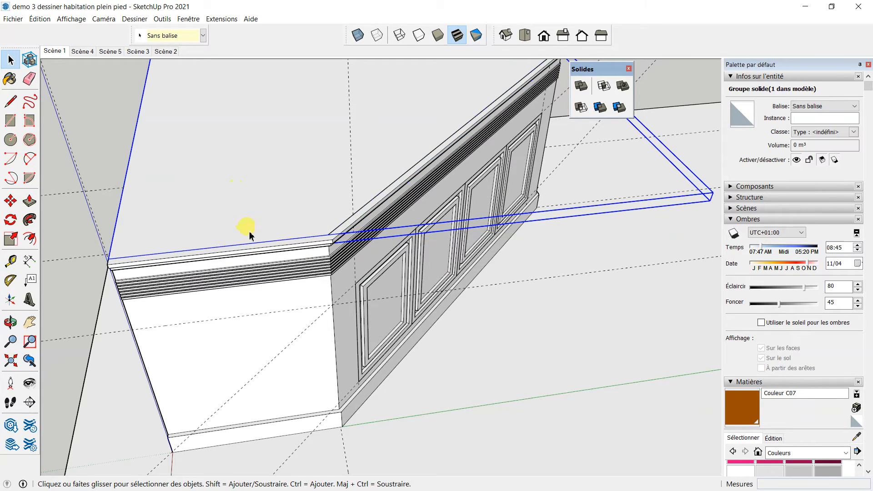
click(257, 256)
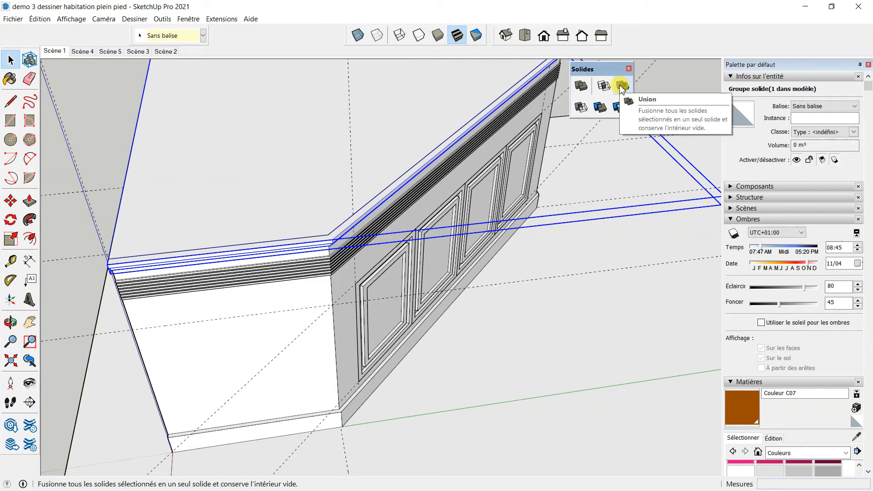
click(621, 86)
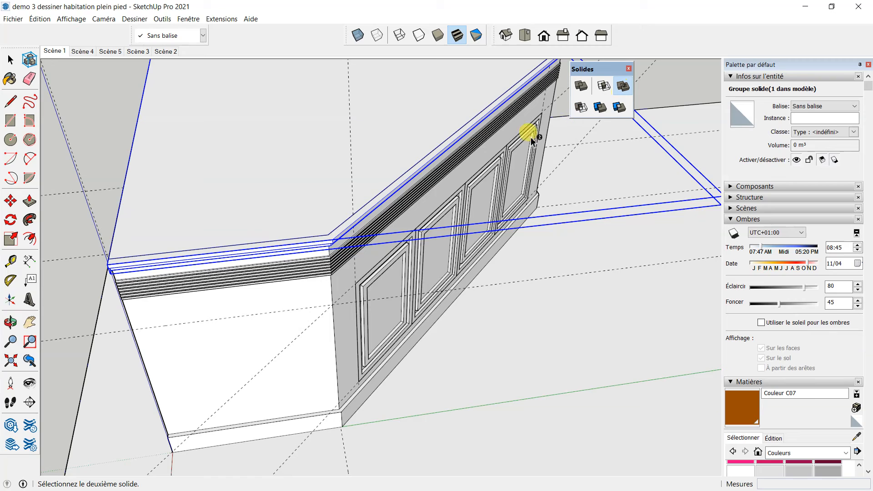
click(285, 254)
Examine the merged worktop and its moulded edge from several sides of the counter.
middle_drag(195, 256, 384, 186)
scroll(305, 255, up, 3)
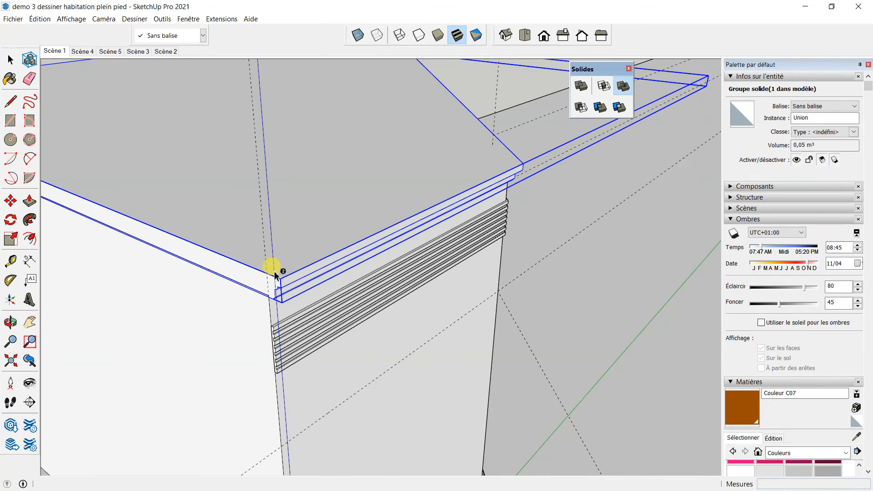
middle_drag(391, 93, 427, 164)
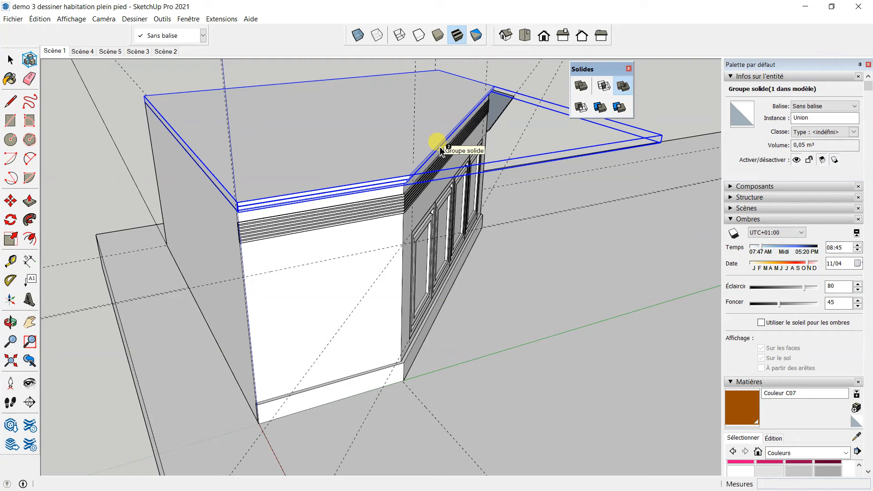
middle_drag(397, 259, 441, 233)
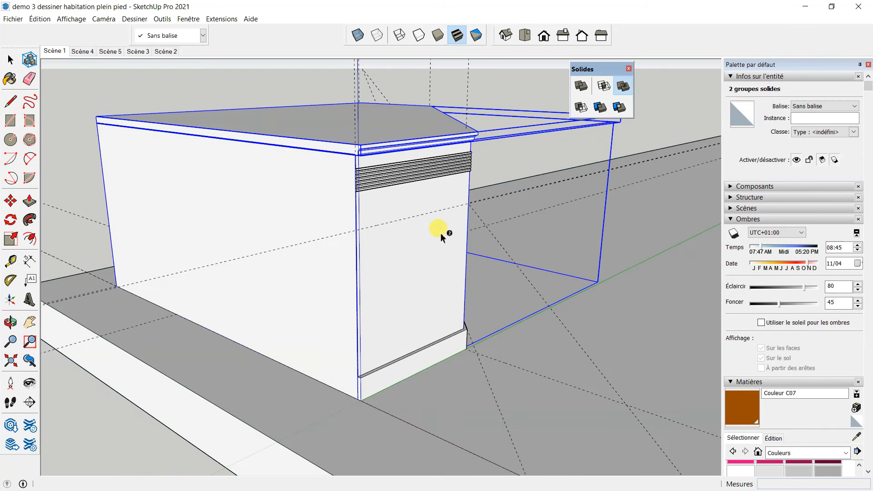
scroll(440, 233, down, 2)
click(477, 188)
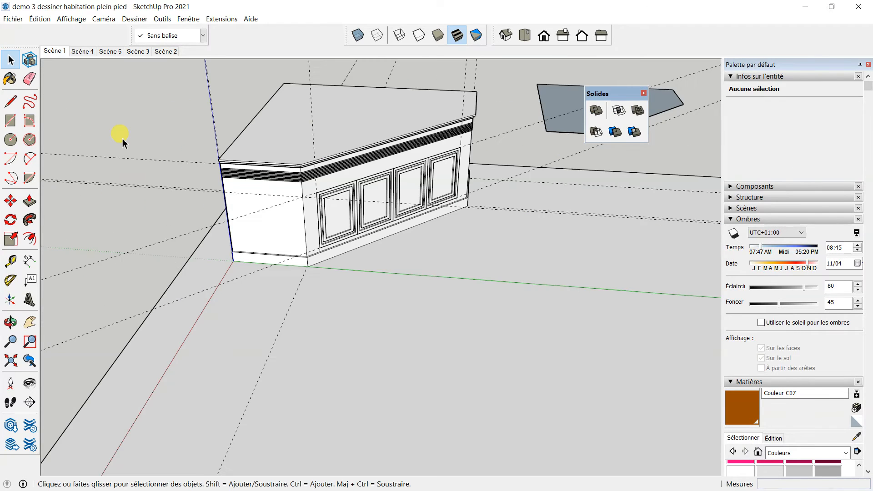
middle_drag(412, 125, 388, 242)
scroll(389, 242, up, 2)
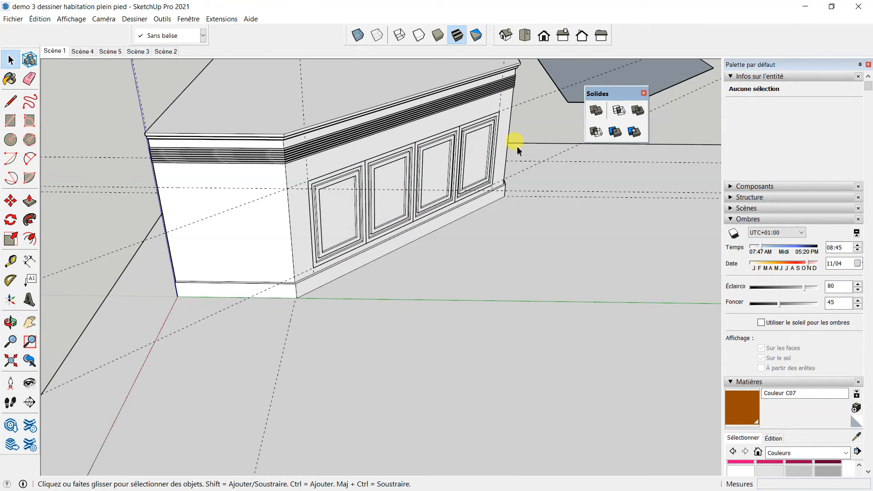
scroll(382, 227, down, 3)
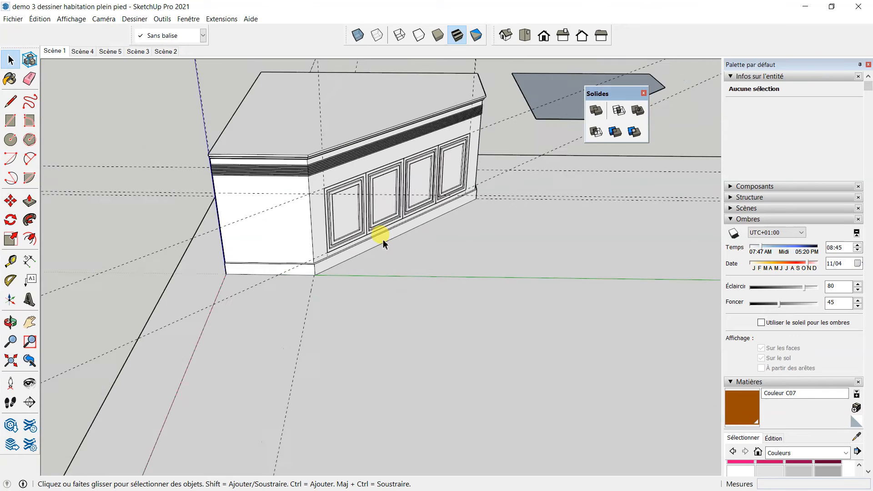
Check the worktop, fluted band, counter body and plinth one by one as separate solid groups.
click(310, 136)
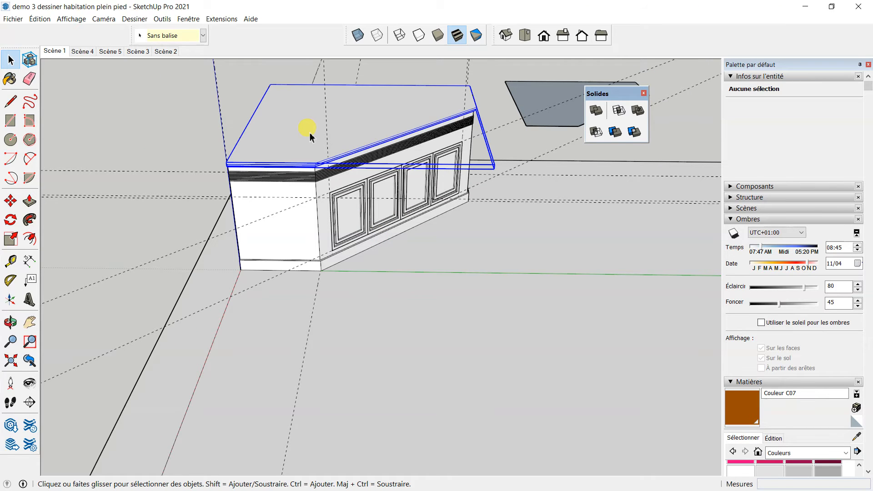
click(195, 107)
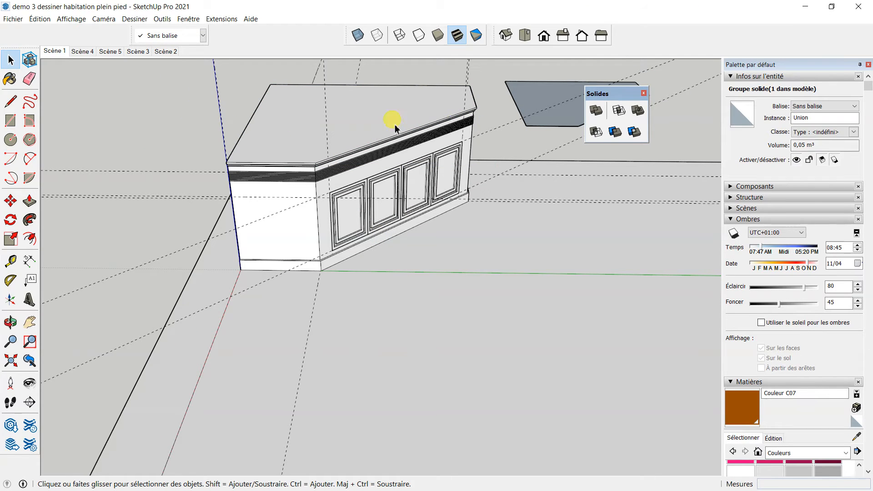
click(630, 116)
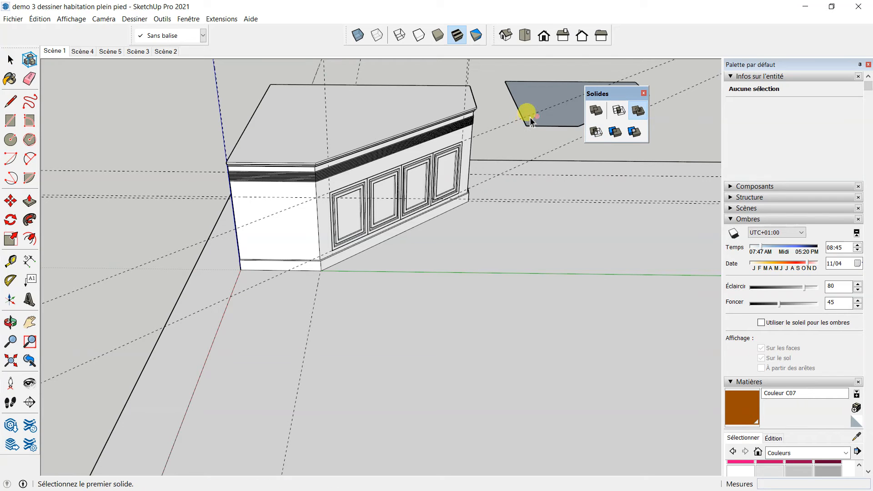
click(10, 59)
click(312, 145)
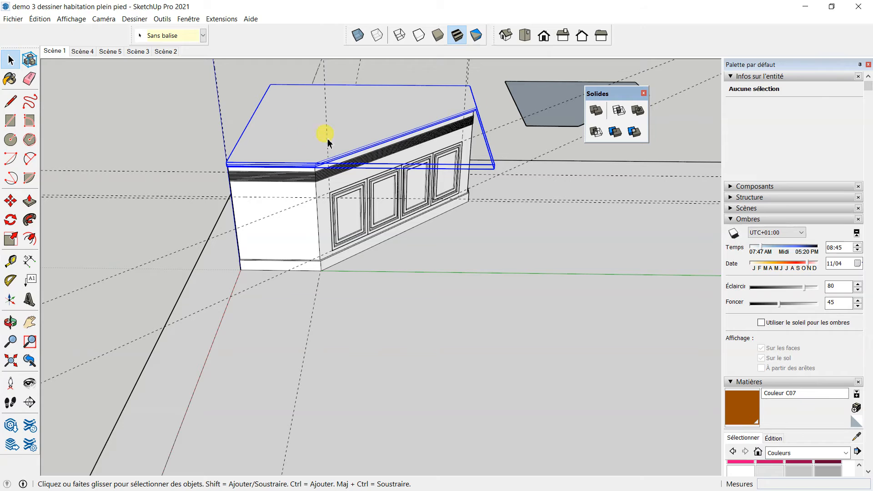
click(277, 180)
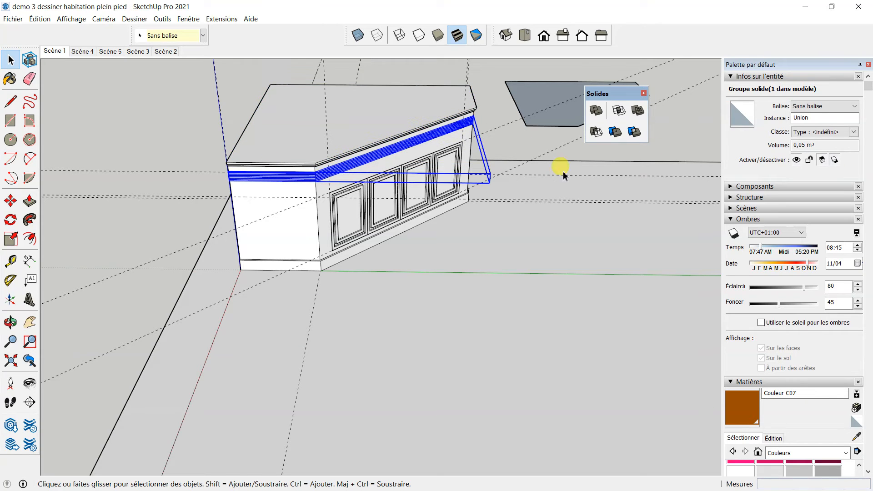
click(283, 194)
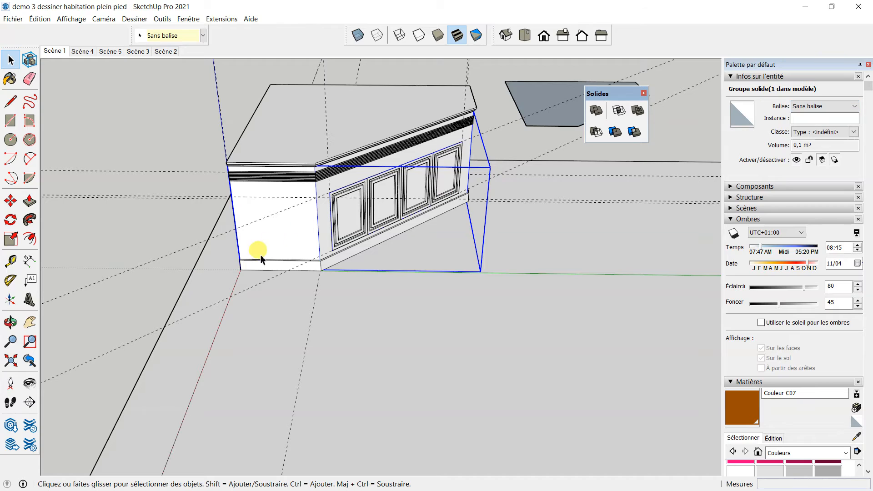
click(284, 269)
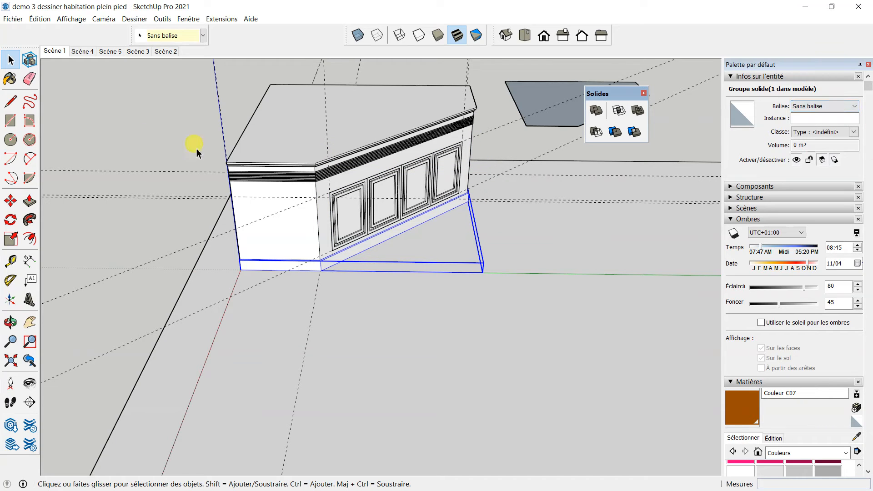
click(119, 129)
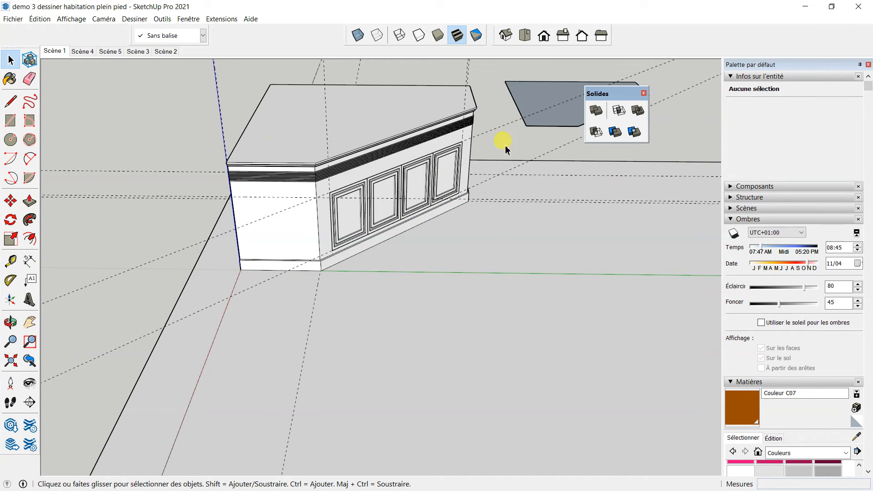
Merge the worktop, fluted band, counter body and plinth into one solid with Union, and check the merged counter.
click(263, 169)
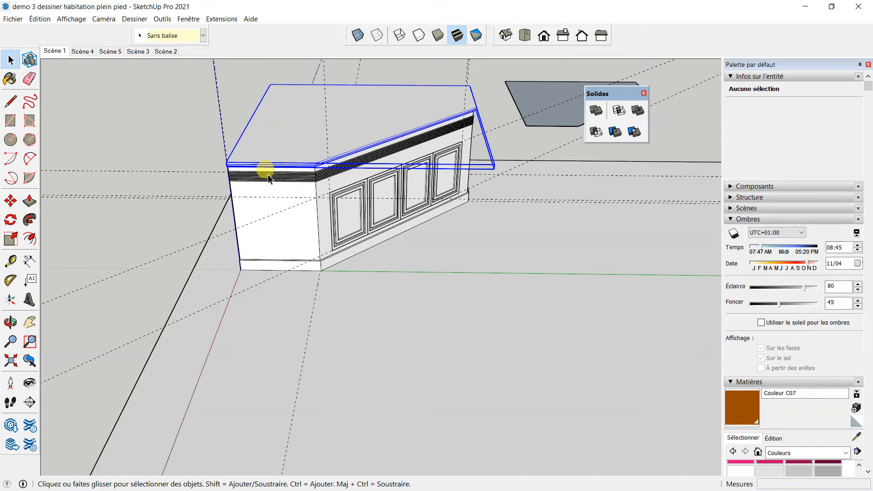
shift+click(268, 198)
shift+click(269, 268)
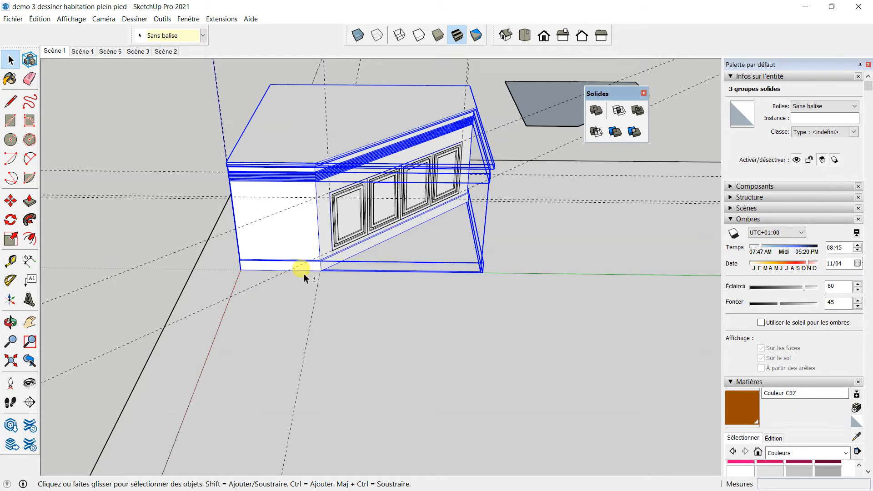
click(638, 111)
click(174, 136)
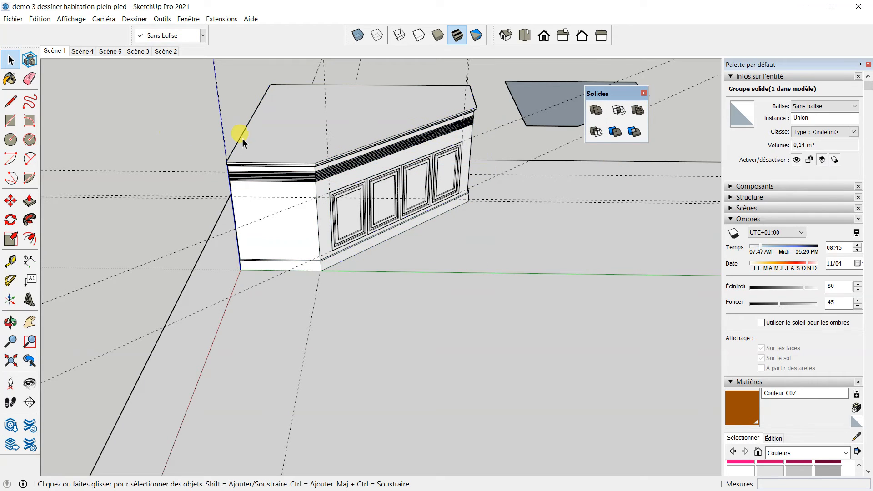
click(251, 190)
middle_drag(252, 190, 135, 114)
click(146, 107)
Group the four moulded panels on the counter's front face together, and undo that grouping.
scroll(413, 214, up, 2)
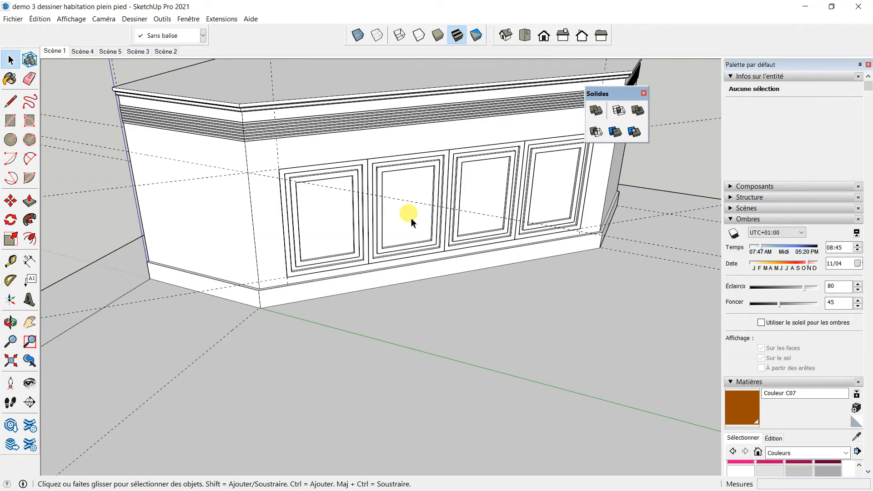
click(408, 177)
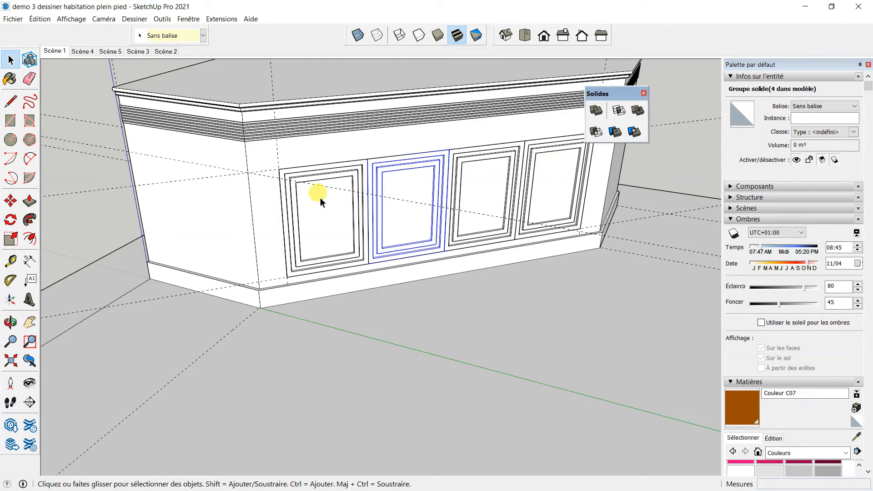
shift+click(353, 178)
shift+click(478, 169)
shift+click(568, 172)
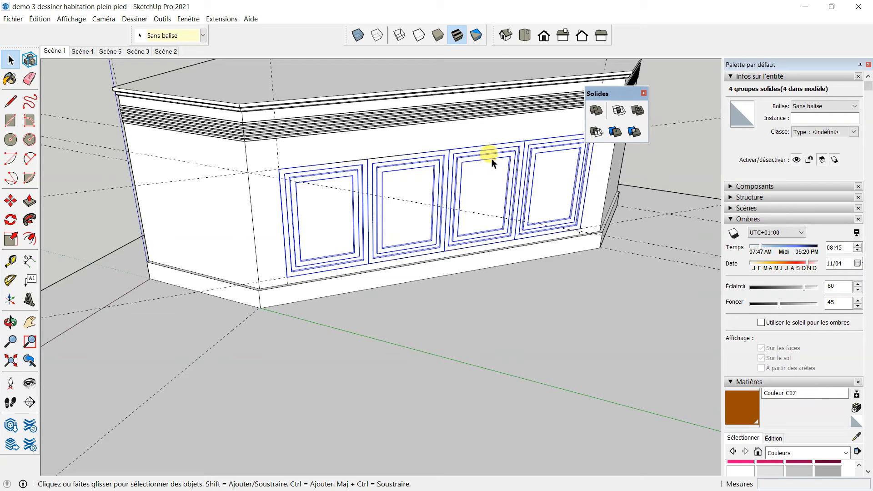
right_click(535, 185)
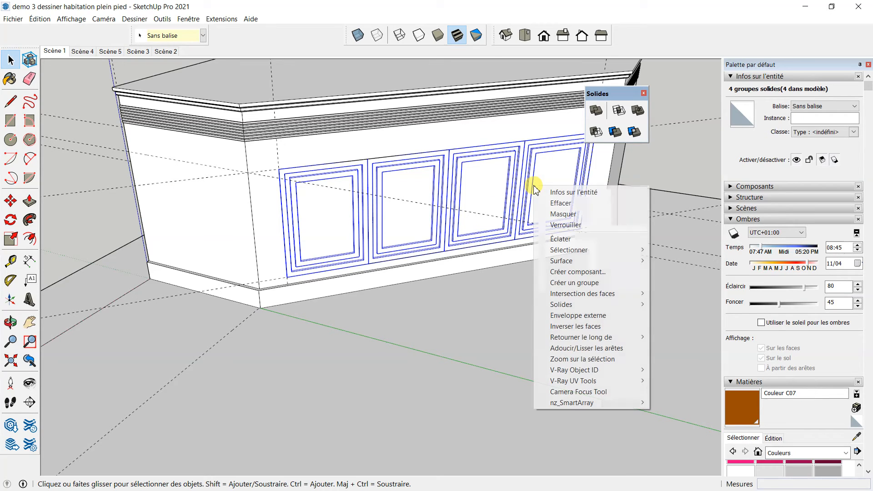
click(563, 283)
middle_drag(317, 217, 255, 267)
middle_drag(362, 194, 354, 208)
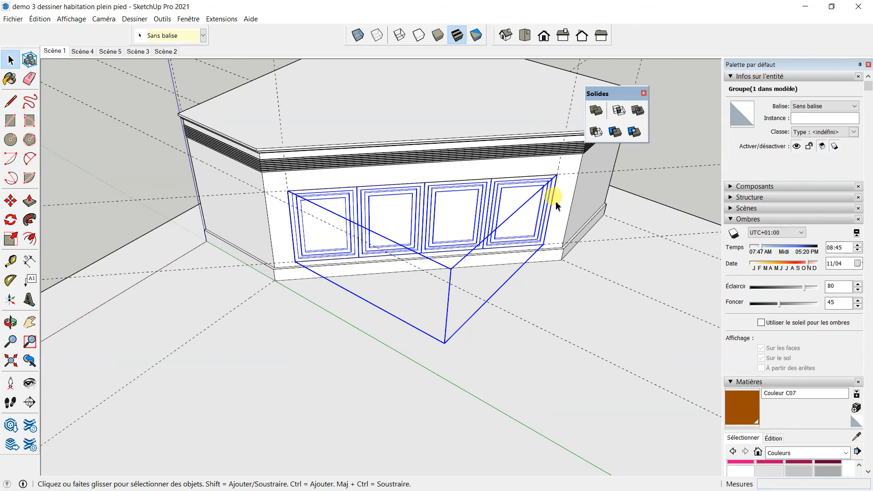
scroll(425, 259, down, 5)
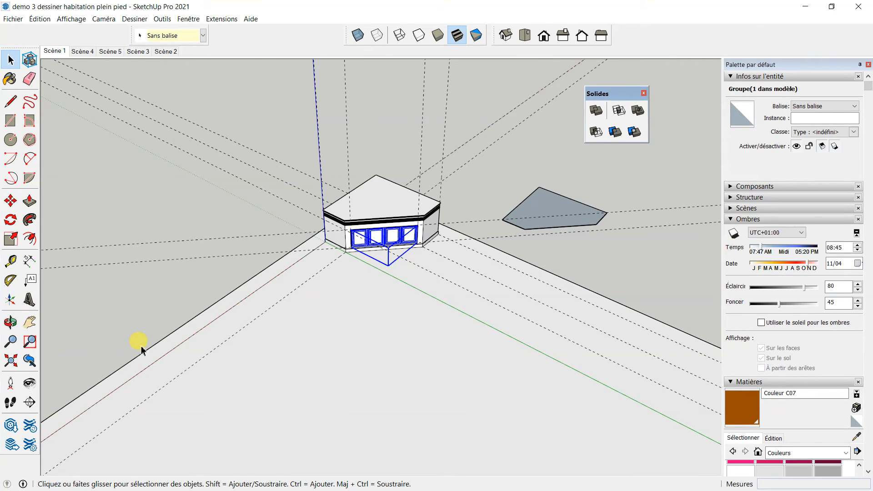
click(42, 18)
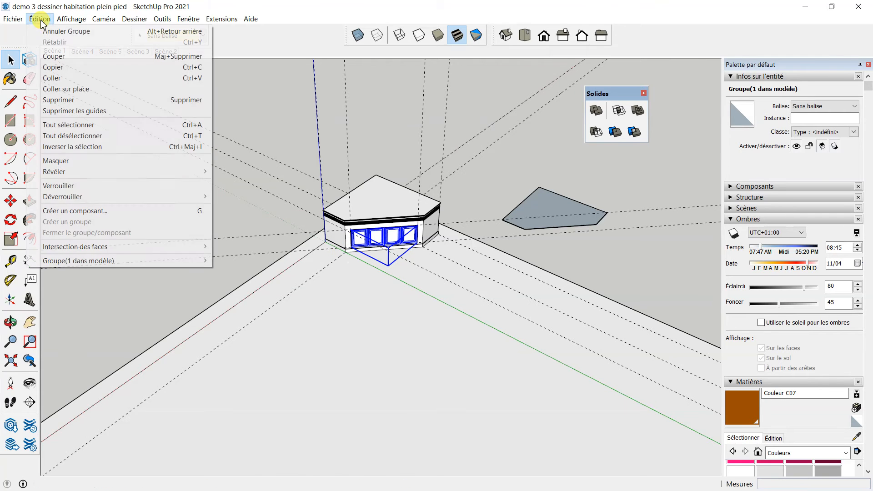
click(59, 32)
Realign the drawing axes to the counter's angled front, with the origin at the leftmost panel's lower outer corner and red along the panels' bottom edge.
scroll(356, 198, up, 2)
scroll(362, 225, up, 5)
middle_drag(331, 298, 287, 299)
scroll(287, 283, up, 3)
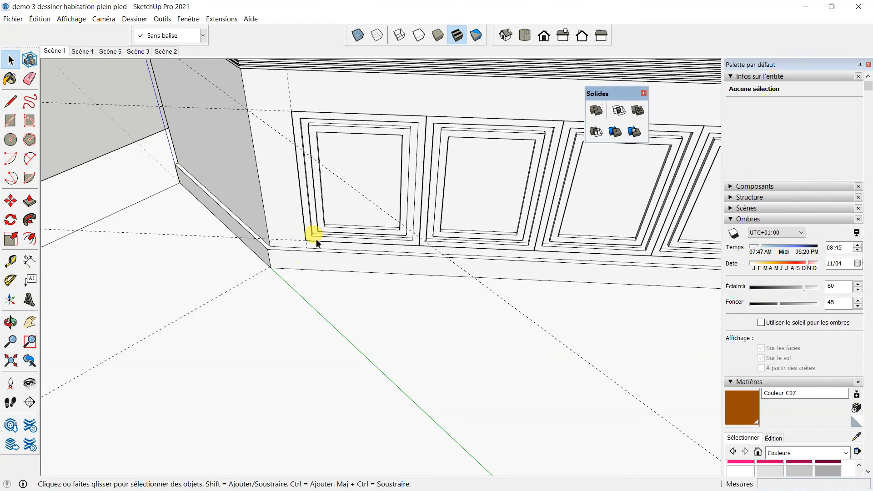
scroll(313, 251, up, 3)
middle_drag(306, 251, 273, 264)
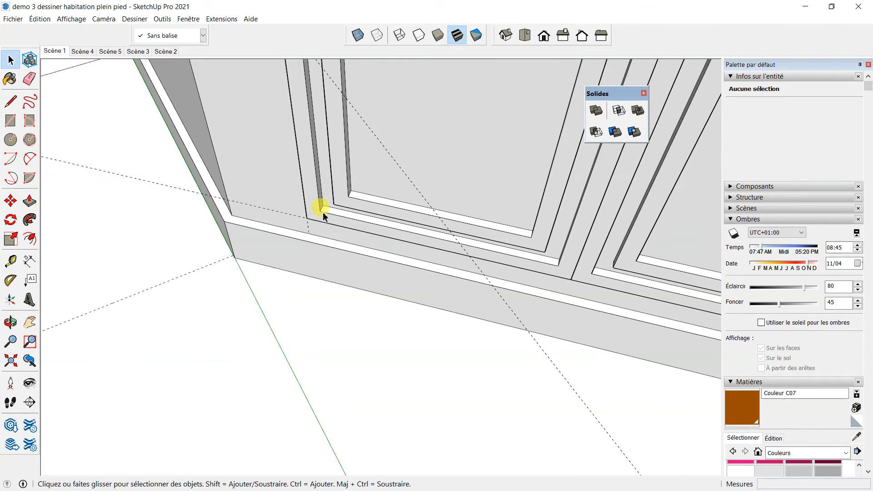
click(11, 300)
scroll(325, 220, up, 1)
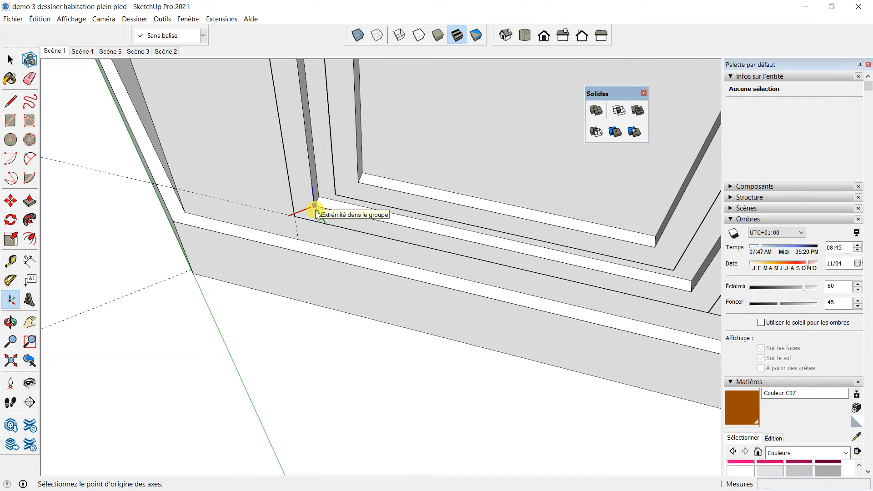
click(314, 207)
click(358, 216)
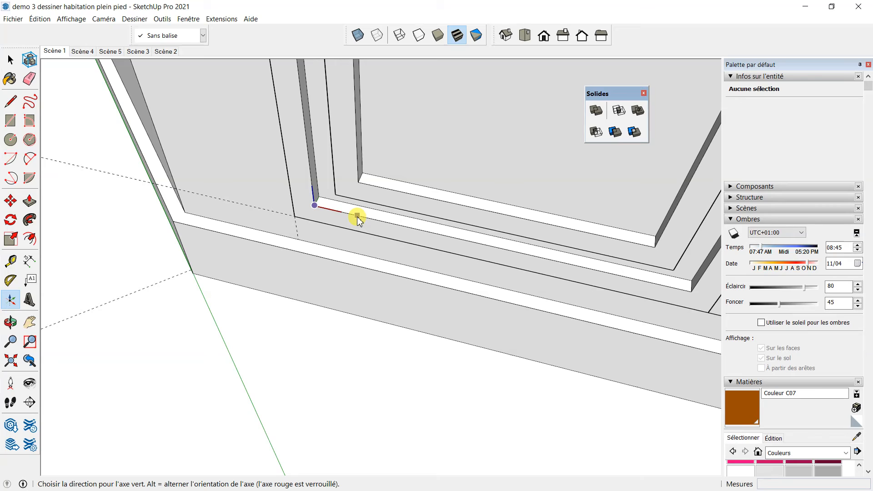
click(321, 199)
Group the four moulded panels on the counter's front face using the realigned axes.
scroll(177, 253, down, 5)
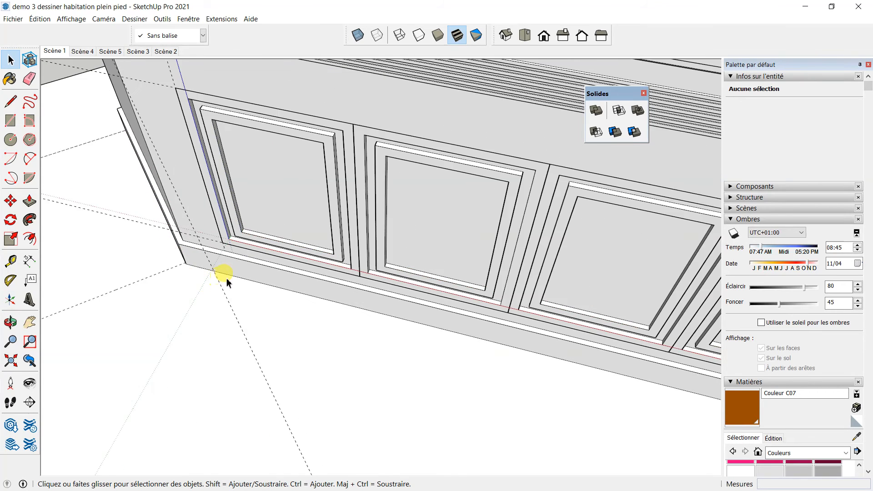
middle_drag(276, 227, 366, 133)
click(259, 220)
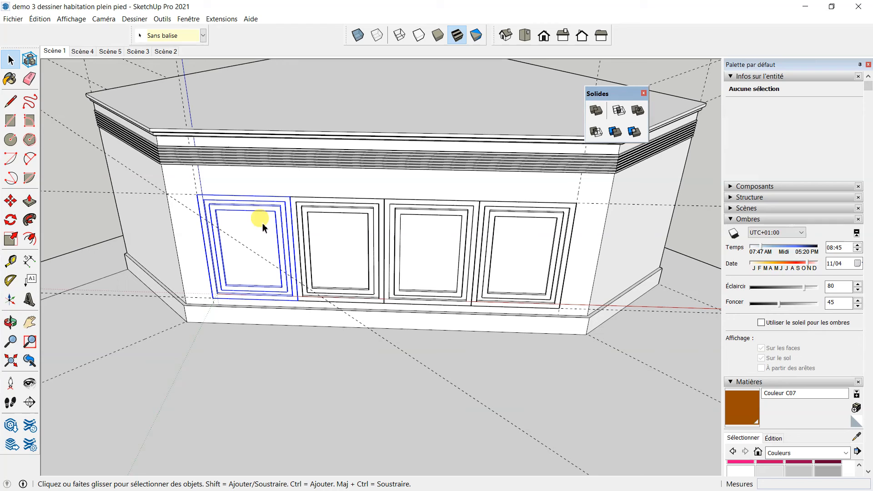
shift+click(341, 225)
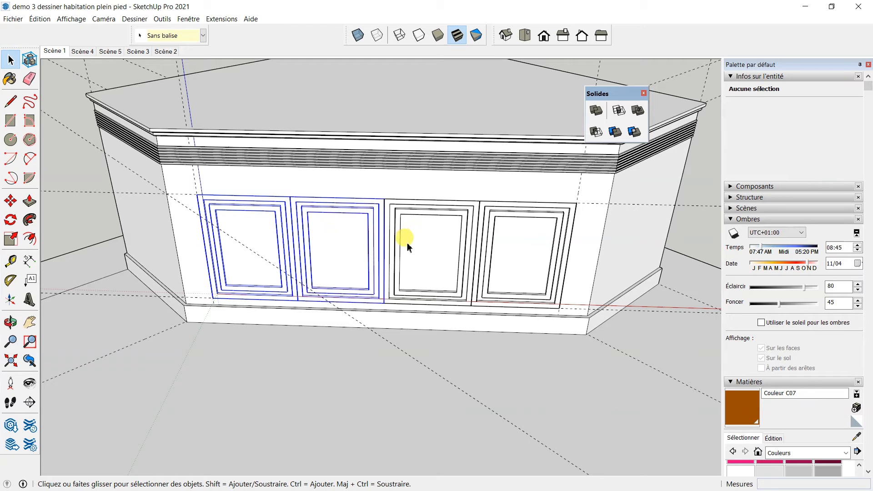
shift+click(428, 241)
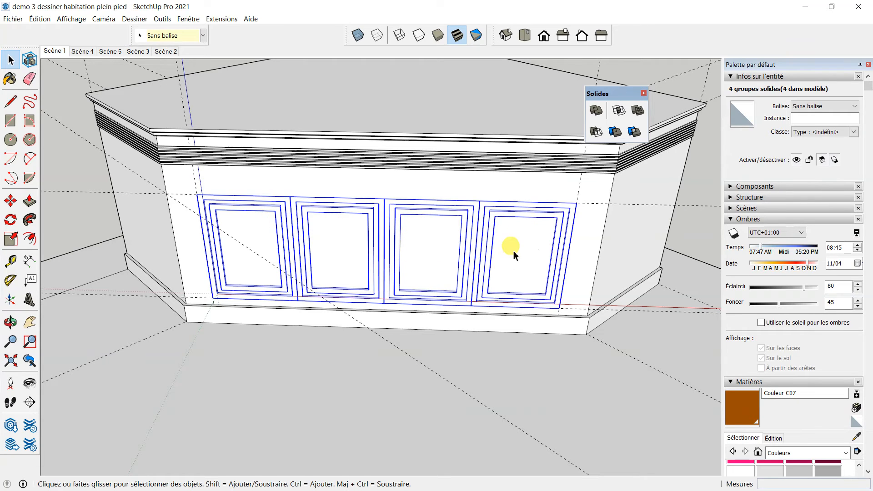
right_click(515, 249)
click(555, 350)
Examine the grouped front panels and their alignment with the counter's angled face from several sides.
middle_drag(467, 273, 312, 260)
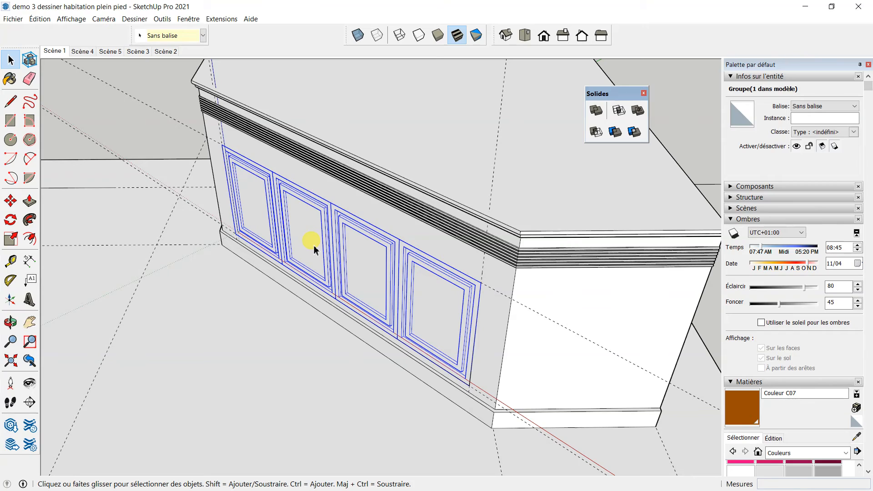
middle_drag(303, 239, 440, 247)
scroll(366, 215, down, 6)
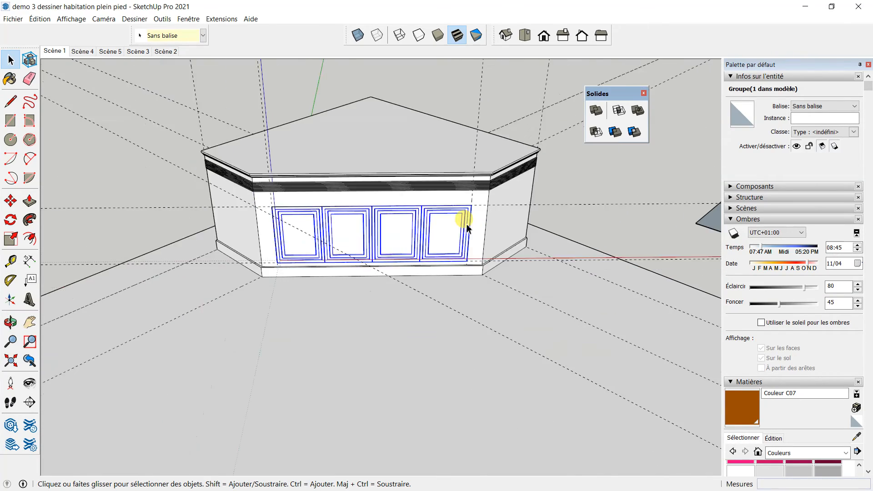
click(136, 160)
scroll(379, 230, up, 3)
click(327, 227)
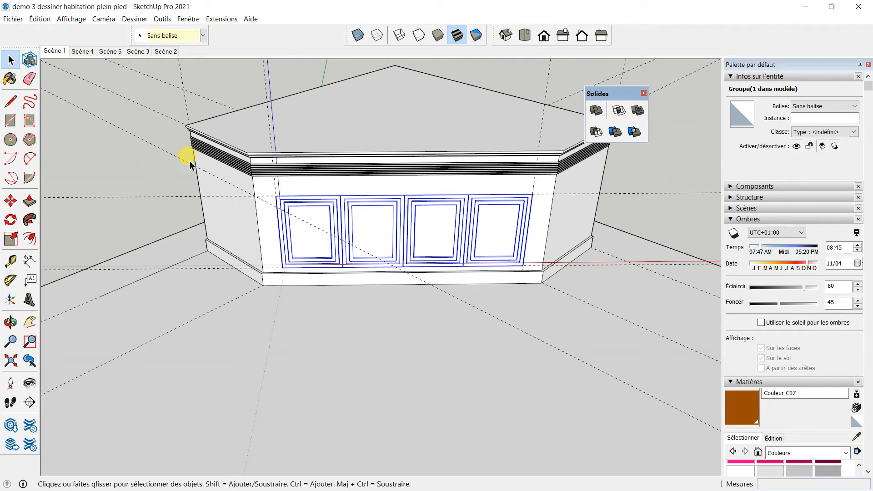
scroll(376, 241, up, 2)
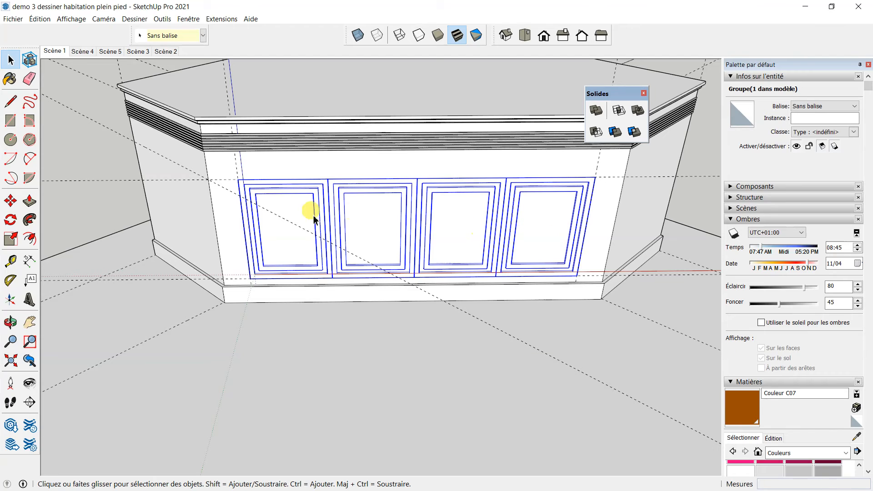
click(78, 155)
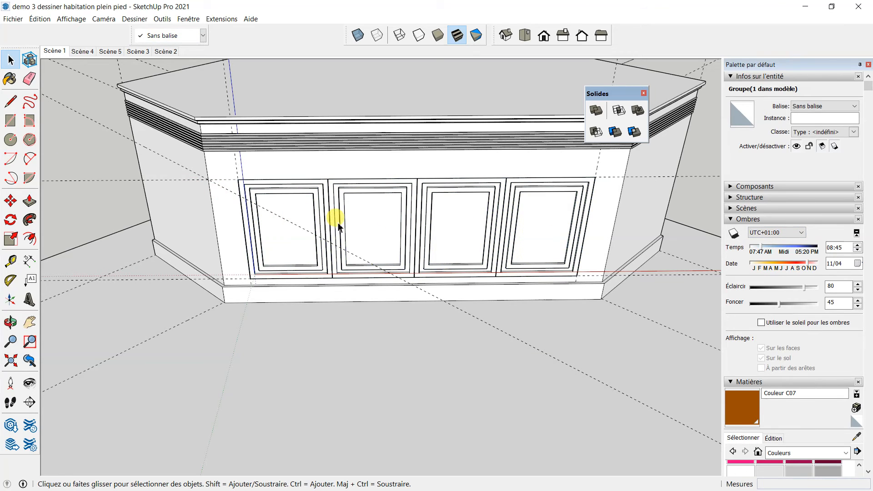
Open the panel group for editing and check that its panels can be selected individually.
double_click(376, 220)
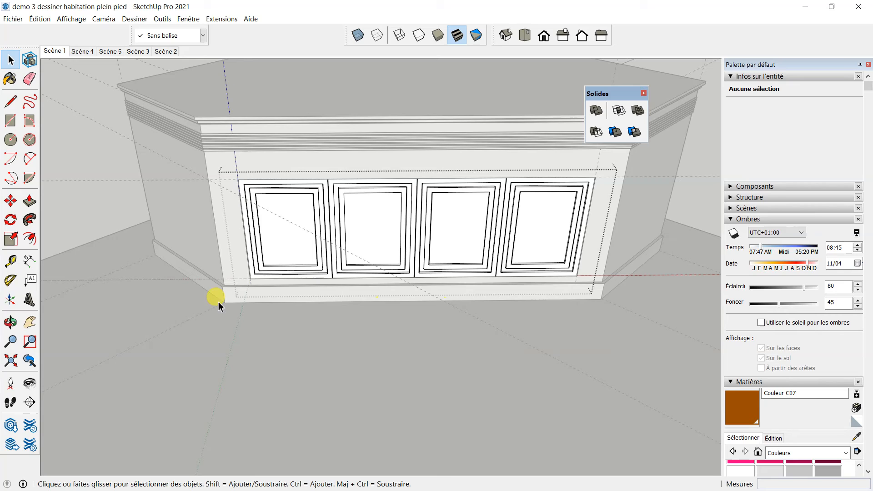
scroll(251, 273, up, 1)
click(292, 260)
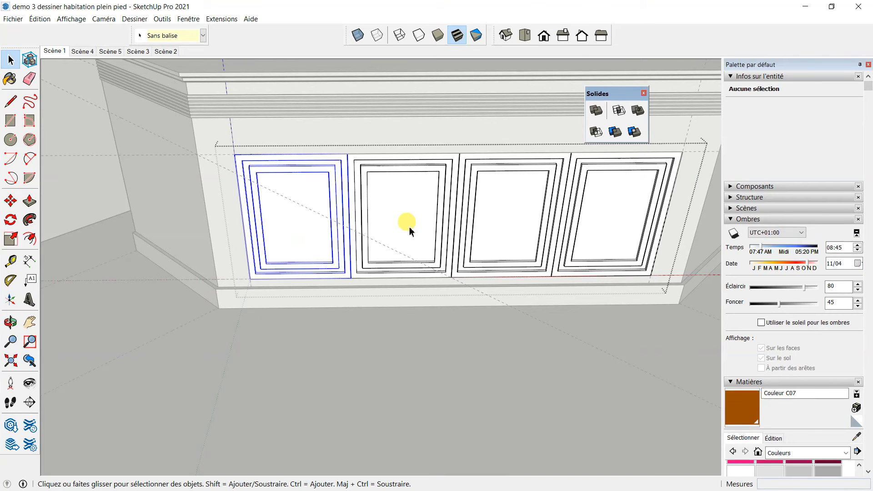
click(409, 214)
click(512, 208)
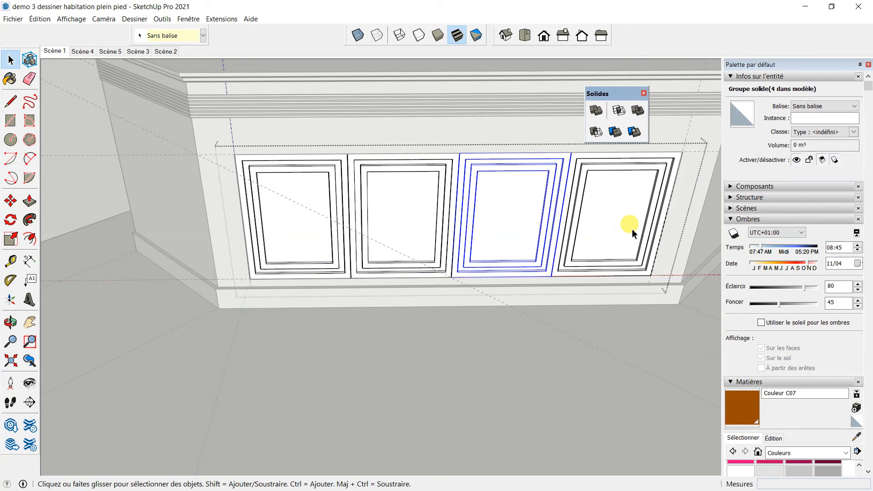
Rotate the leftmost panel outward about 28° around its outer vertical edge, like an opening door.
click(294, 248)
middle_drag(273, 270, 249, 274)
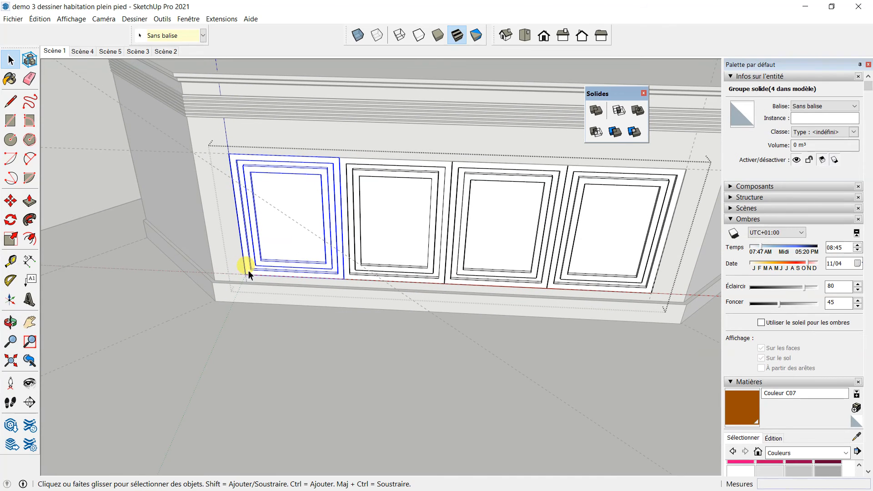
click(11, 220)
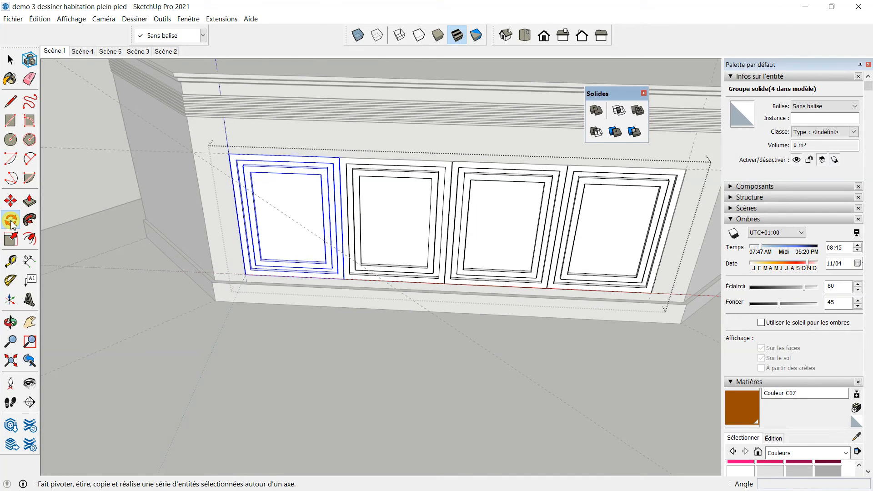
scroll(232, 286, up, 3)
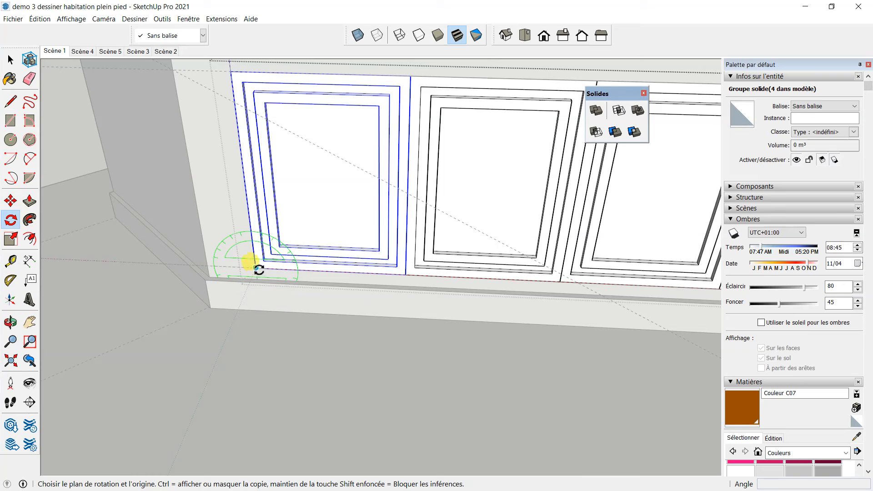
drag(255, 268, 255, 231)
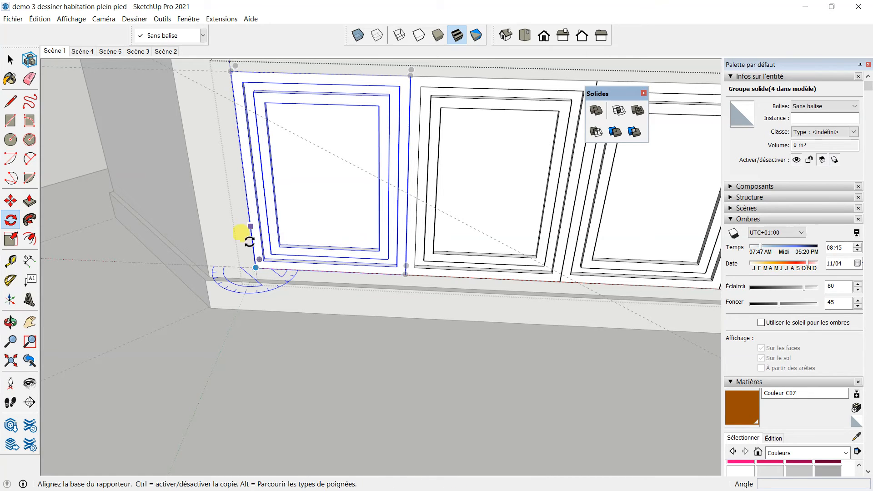
click(397, 271)
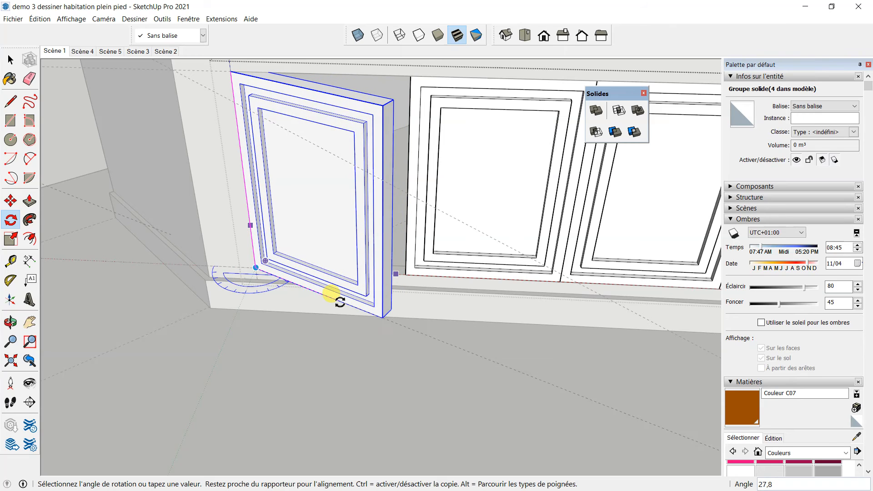
click(335, 296)
scroll(249, 238, down, 10)
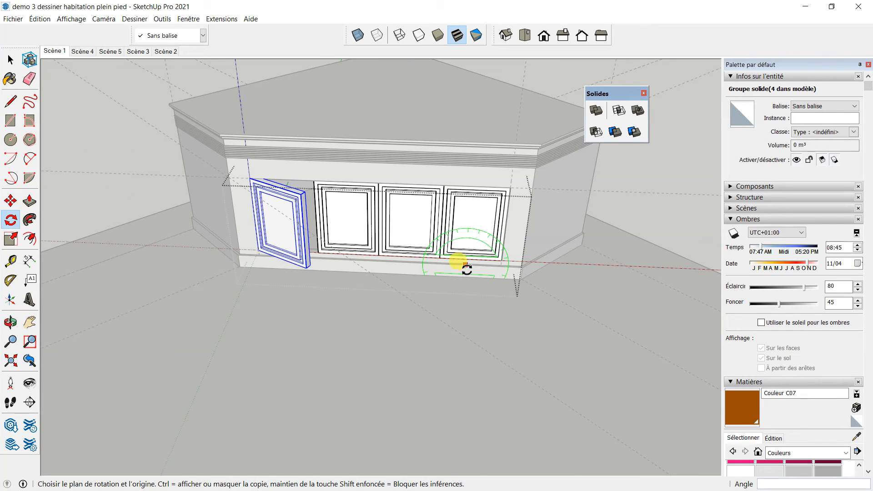
key(space)
Rotate the rightmost panel outward about 37° around its outer vertical edge, like an opening door.
click(476, 241)
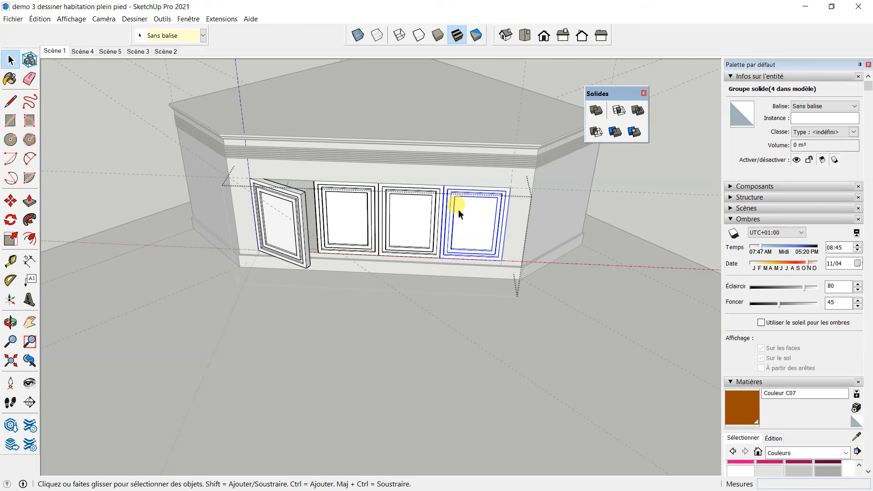
key(r)
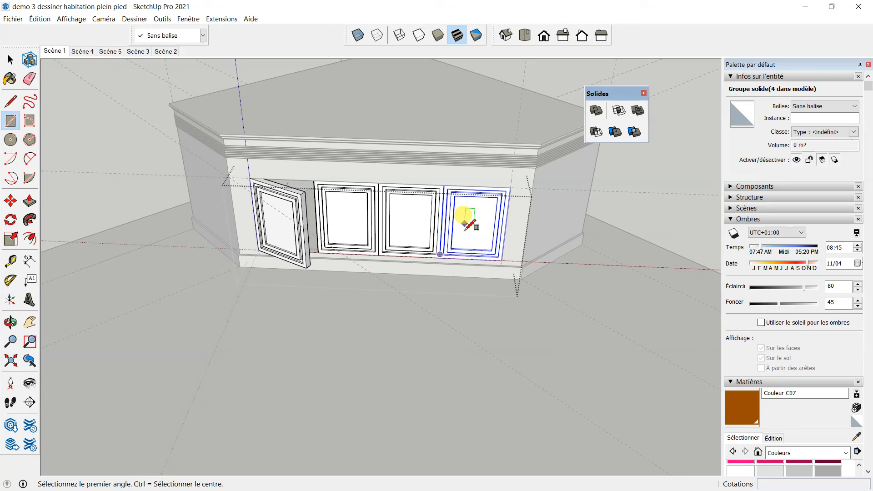
click(10, 221)
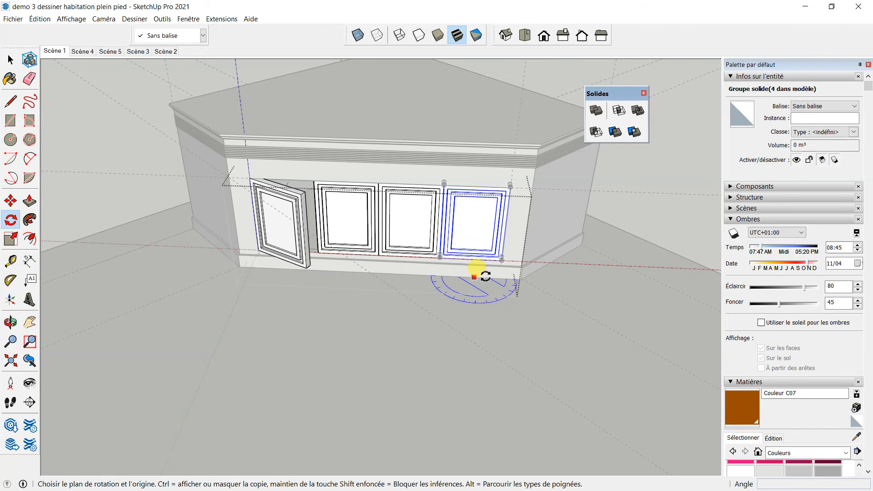
scroll(504, 250, up, 2)
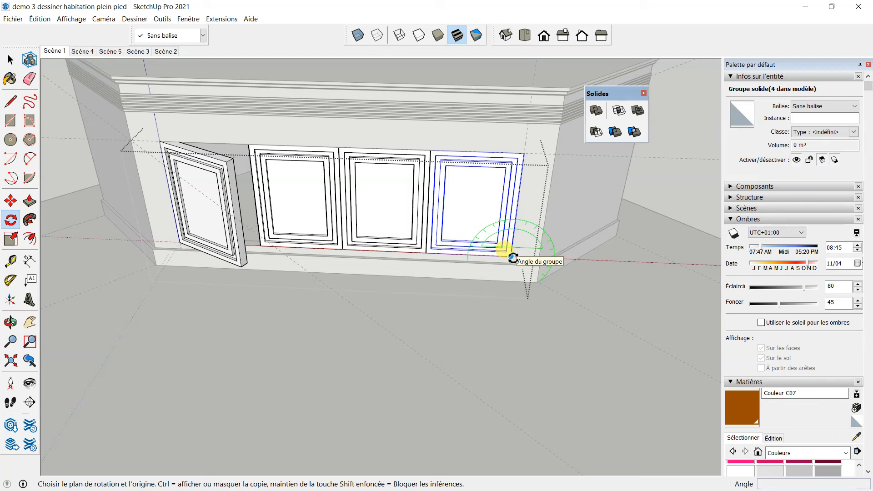
click(511, 257)
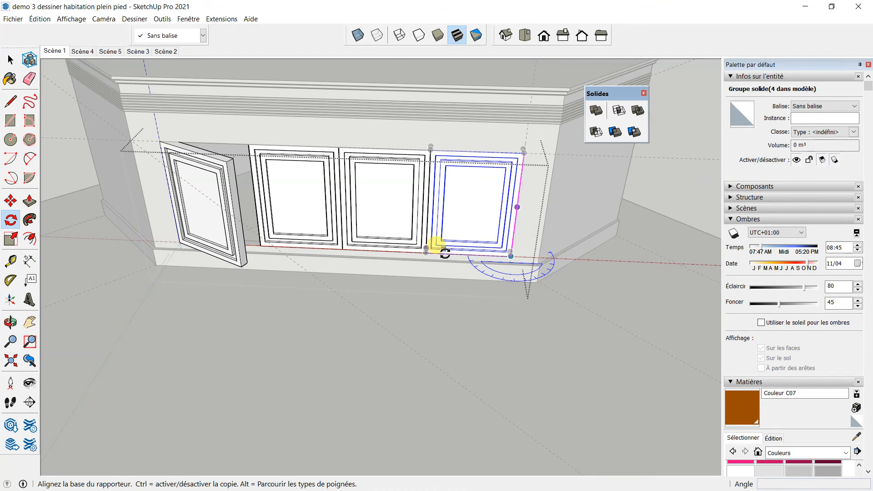
scroll(432, 248, up, 2)
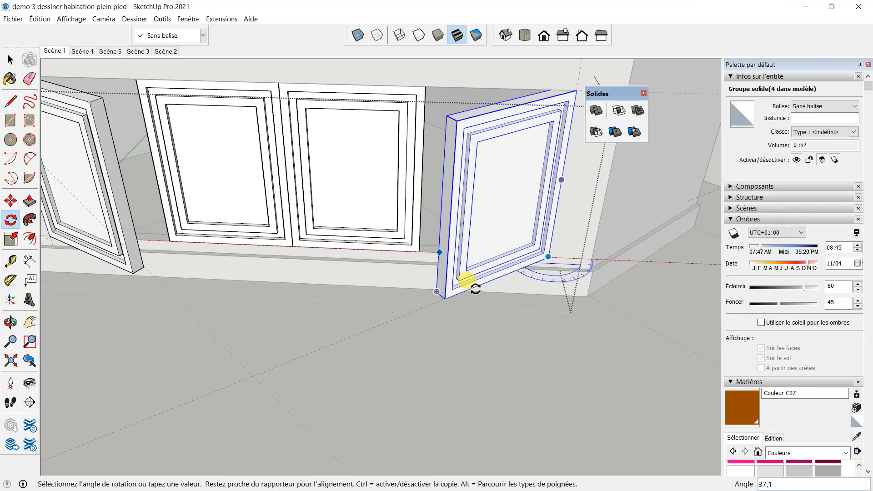
click(462, 277)
scroll(357, 240, down, 5)
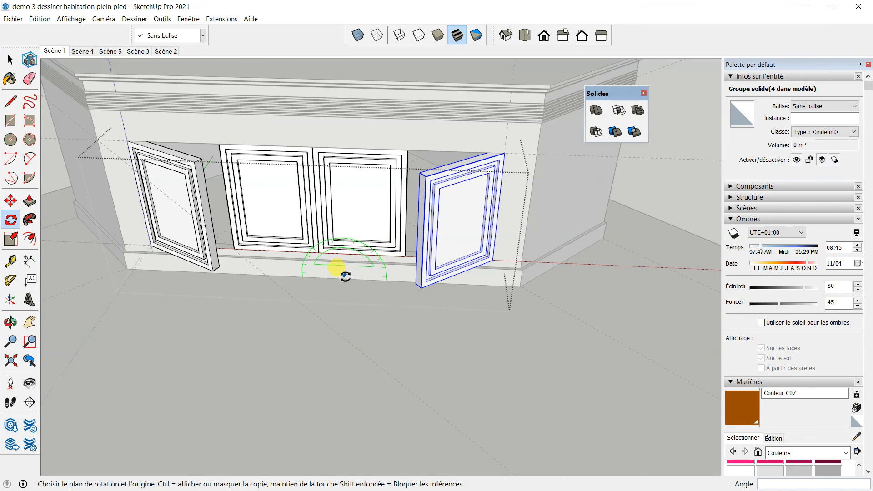
Leave the panel group and view the counter with its two opened doors from several sides.
scroll(345, 273, down, 6)
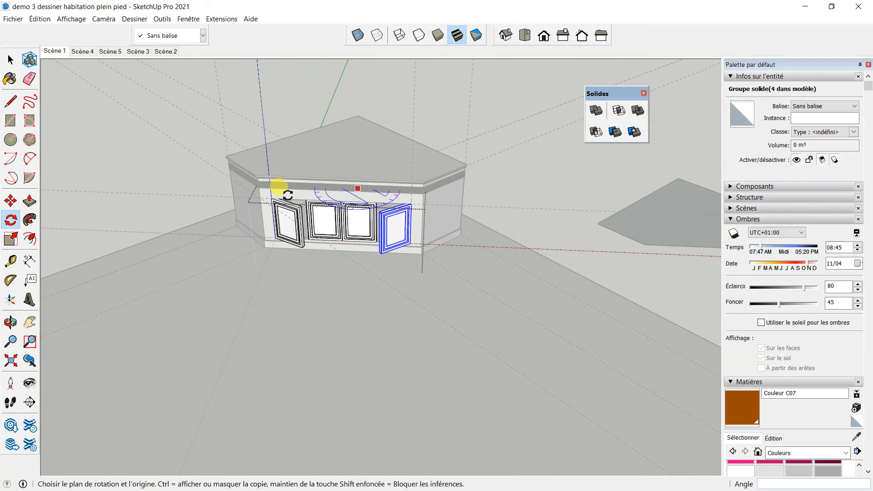
scroll(384, 191, up, 2)
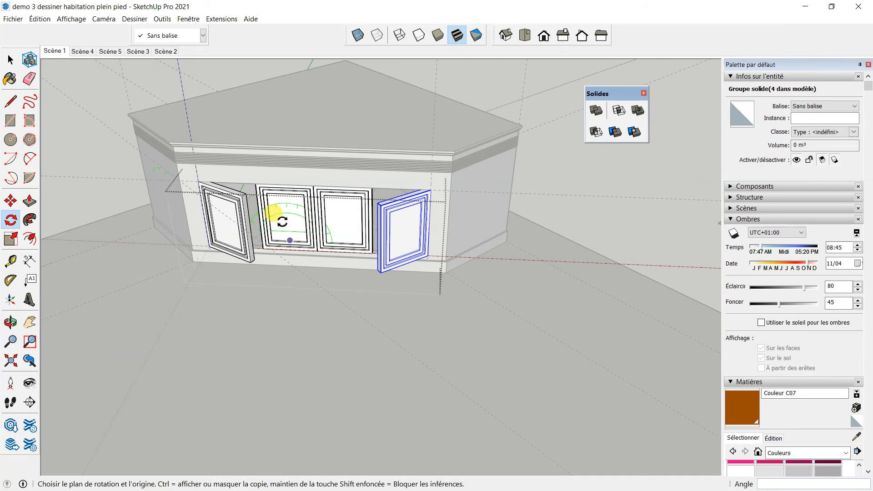
scroll(363, 230, down, 3)
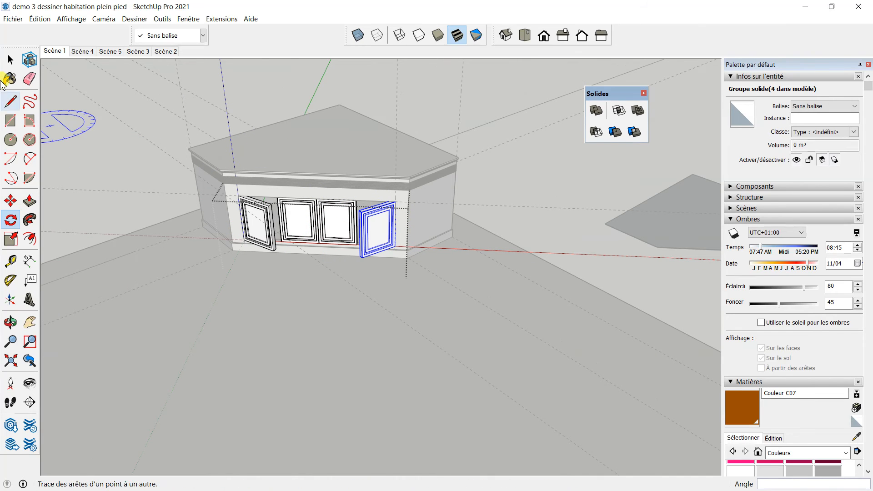
click(10, 59)
click(88, 130)
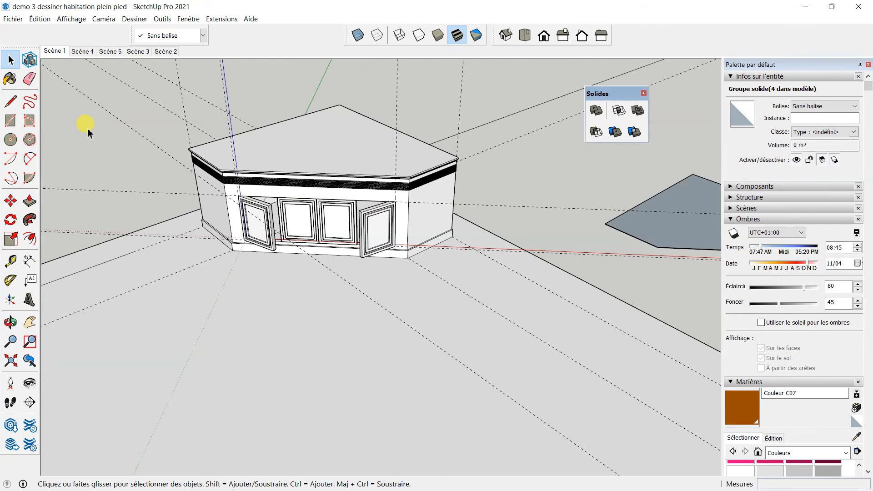
key(o)
drag(380, 238, 421, 238)
key(space)
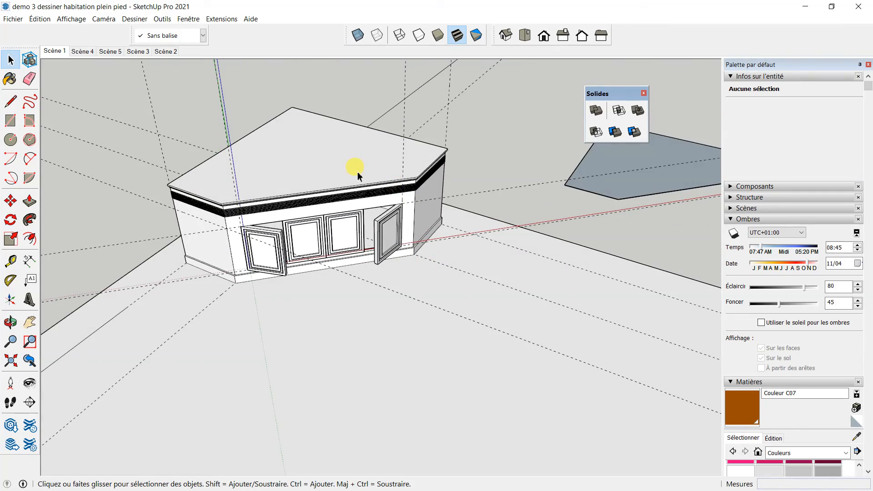
scroll(372, 151, down, 5)
middle_drag(421, 186, 238, 231)
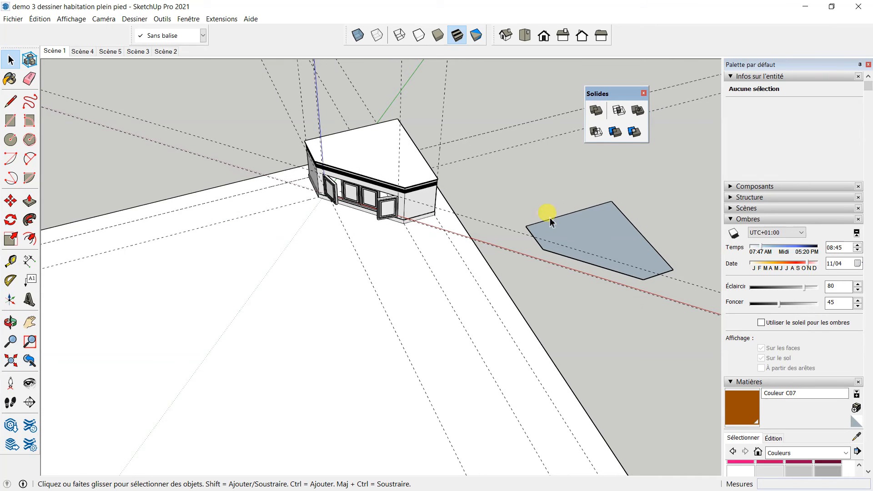
Delete all construction guides from the model.
click(39, 19)
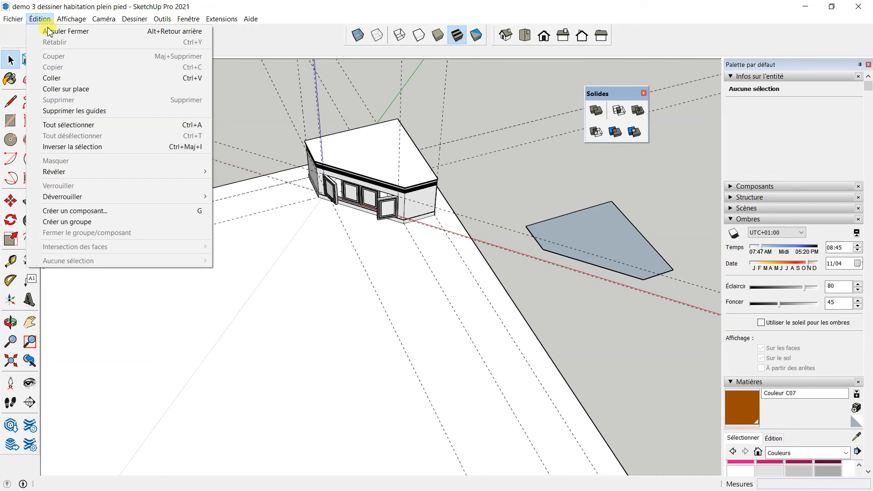
click(72, 111)
middle_drag(345, 200, 361, 154)
scroll(425, 172, down, 4)
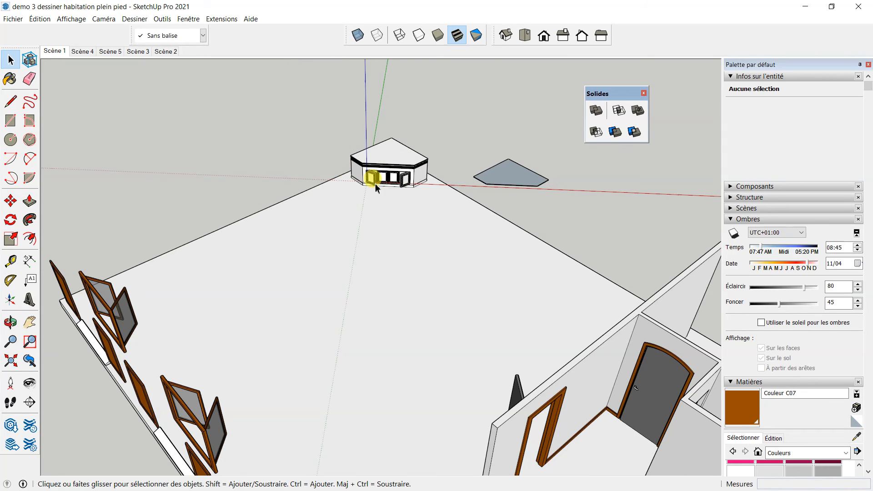
Reposition the drawing axes with their origin at the floor slab's outer corner and red aligned to the slab's front edge.
scroll(385, 191, down, 3)
middle_drag(199, 288, 145, 477)
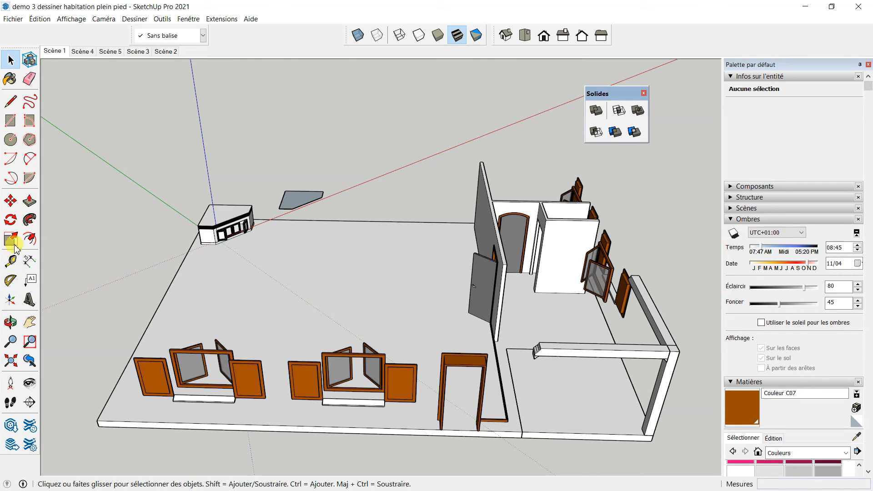
click(10, 299)
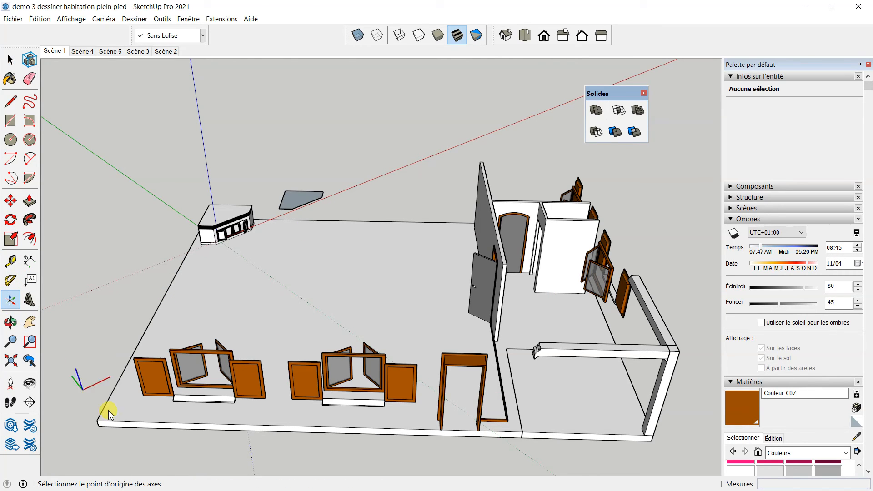
click(97, 421)
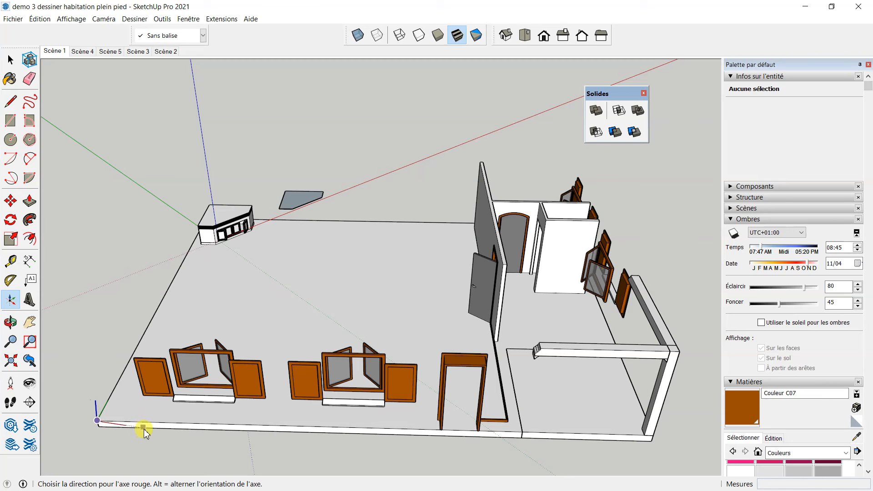
click(150, 421)
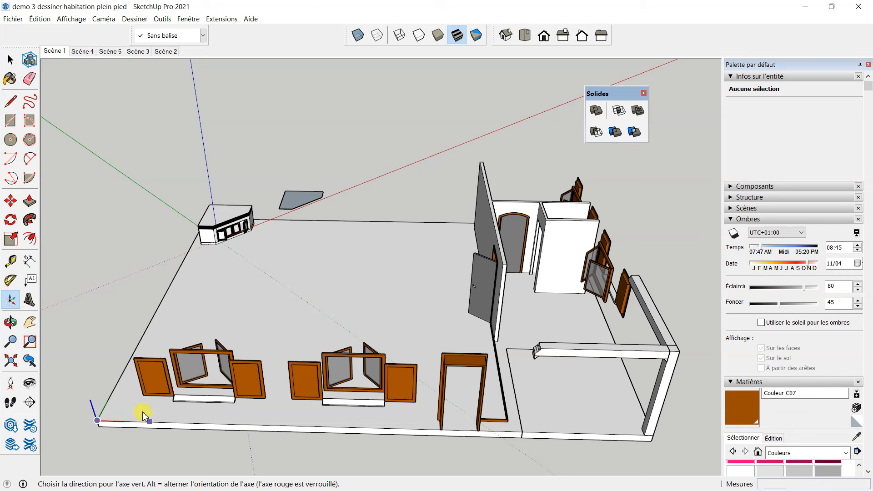
click(169, 389)
Draw a test rectangle of about 1964 by 2182 mm on the floor slab to check the axes, and undo it.
middle_drag(415, 250, 332, 224)
click(10, 120)
click(282, 241)
click(355, 270)
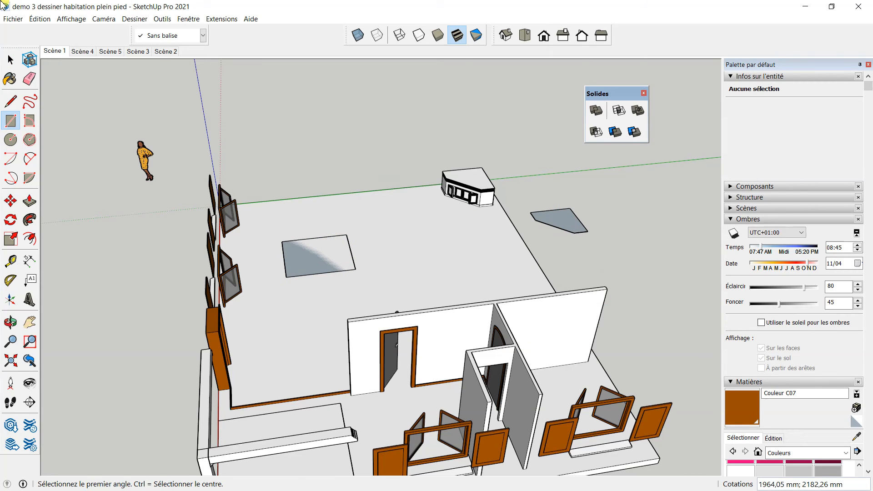
click(44, 23)
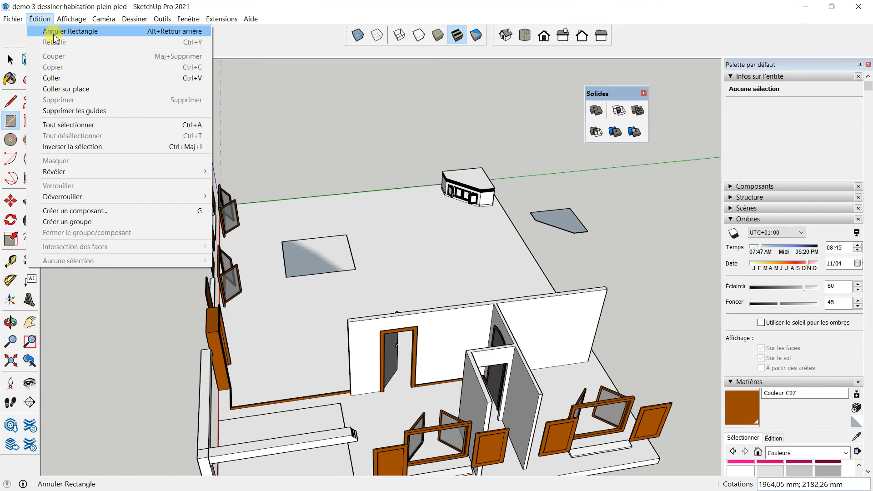
click(54, 33)
Display the model's object structure and reveal all hidden objects.
middle_drag(351, 217, 507, 163)
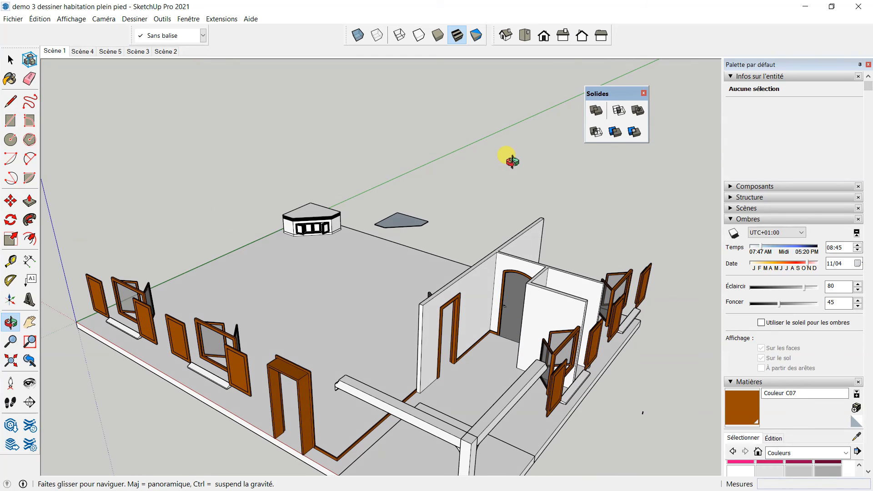
click(731, 76)
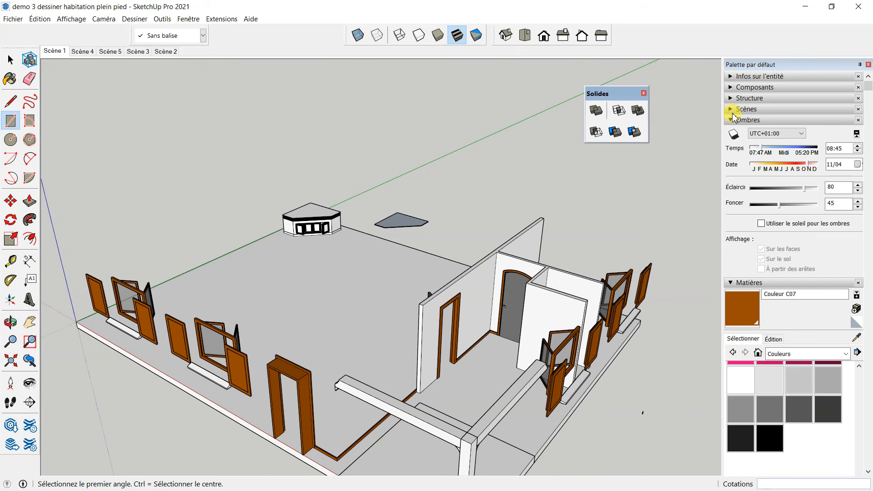
click(730, 98)
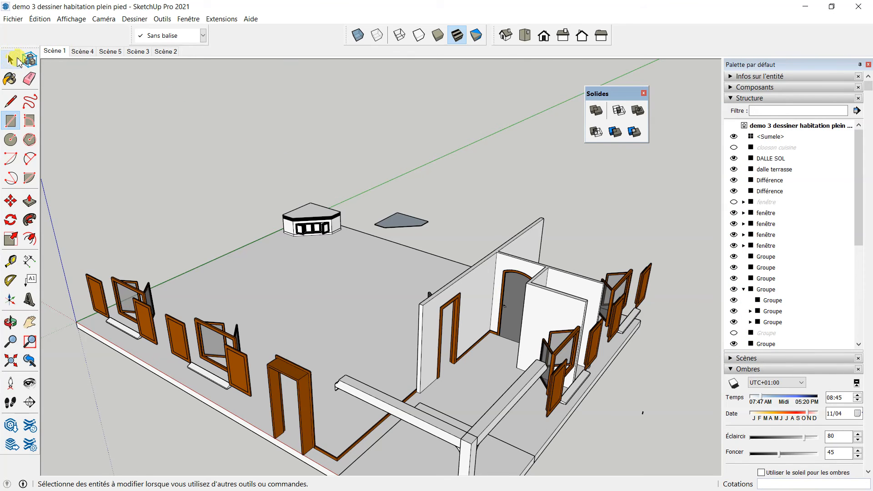
click(8, 59)
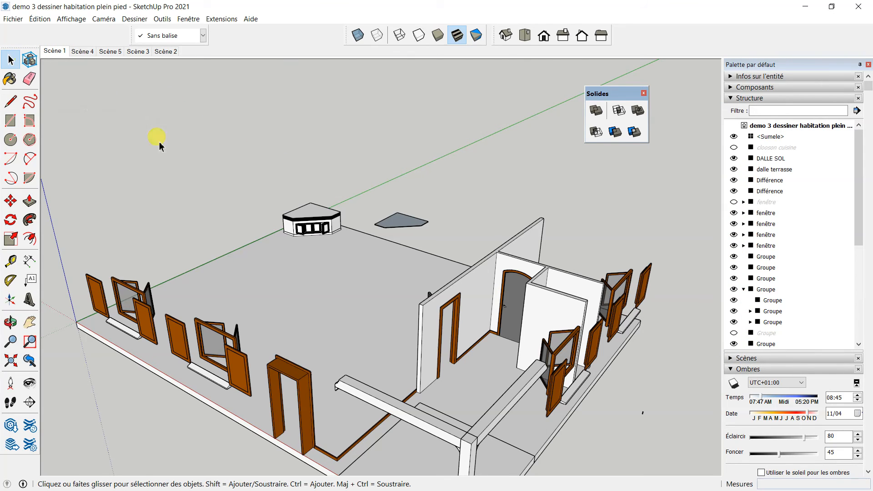
click(40, 19)
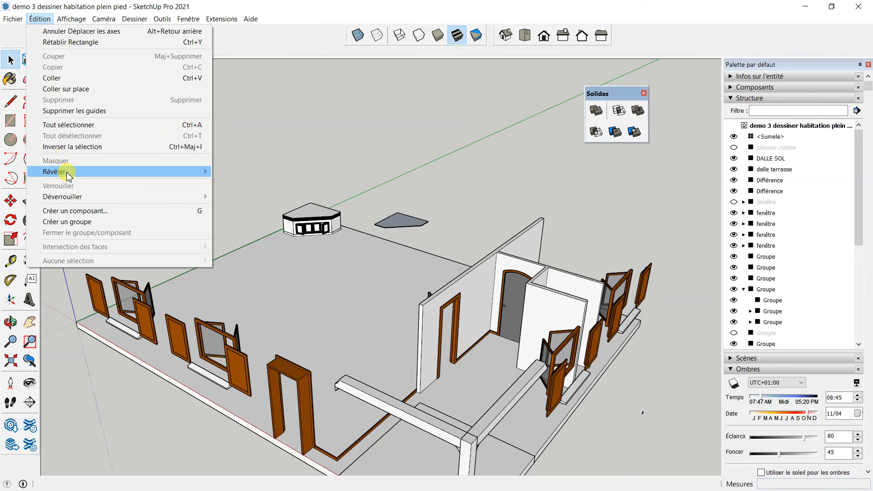
mouse_move(127, 180)
click(232, 194)
Select the counter body together with its front panel group and combine them into one group.
middle_drag(357, 172, 316, 177)
scroll(316, 177, up, 3)
click(294, 172)
scroll(295, 173, up, 5)
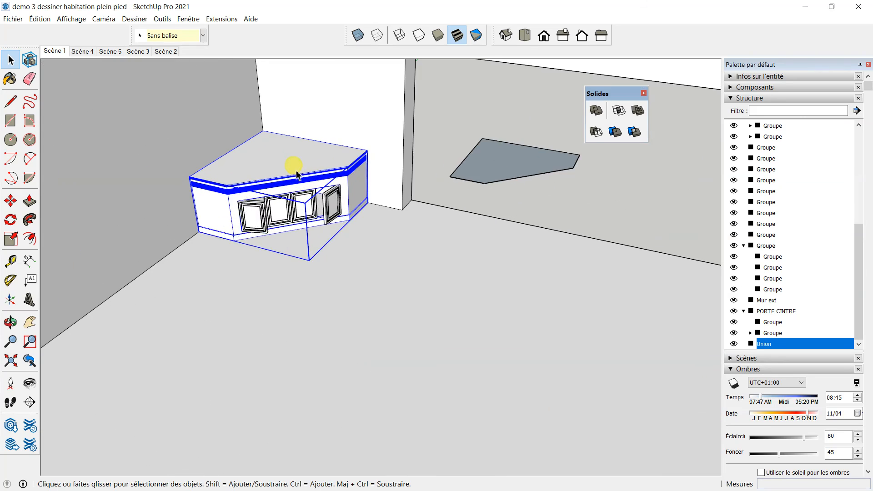
click(325, 204)
click(334, 168)
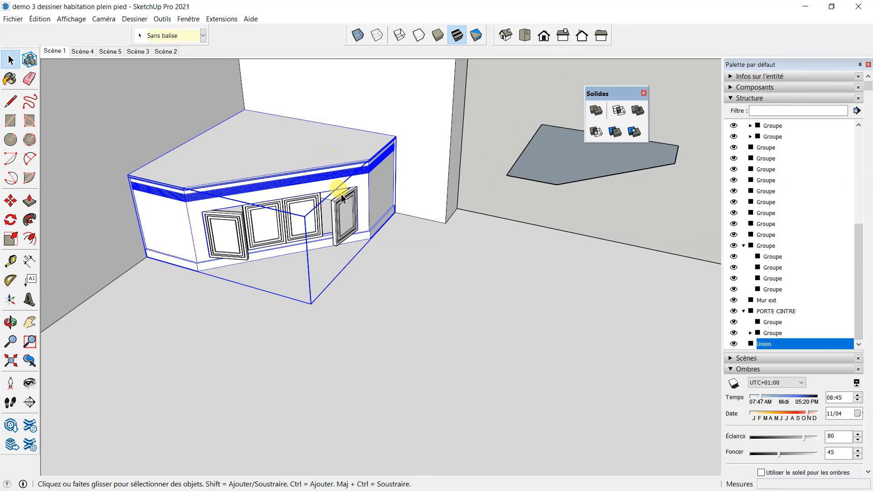
ctrl+click(342, 215)
right_click(342, 215)
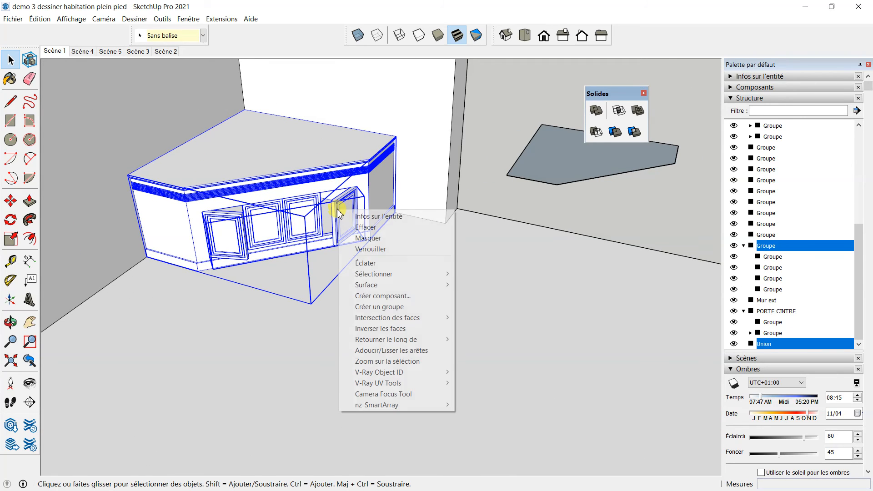
click(365, 307)
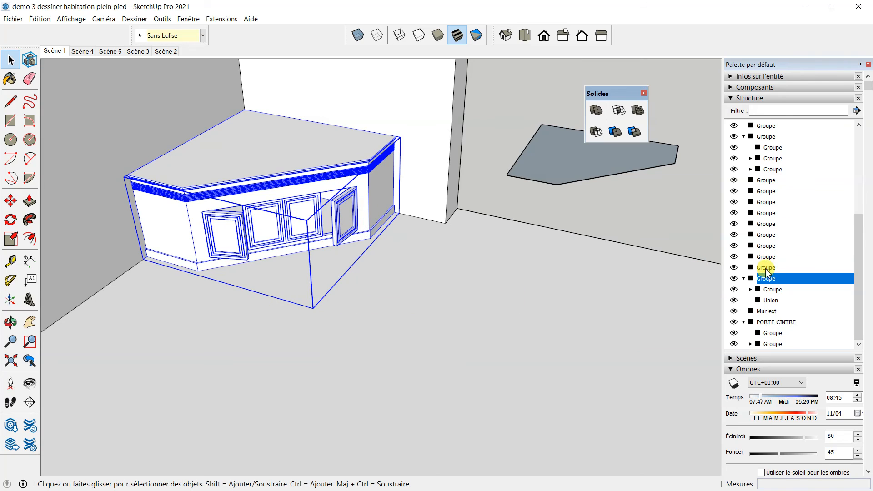
Rename the new counter group as MEUBLE.
right_click(774, 285)
click(781, 273)
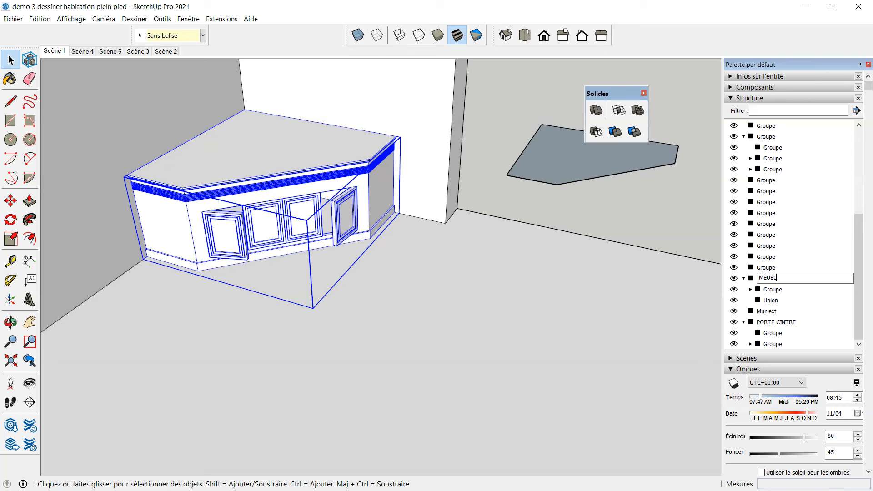
click(659, 276)
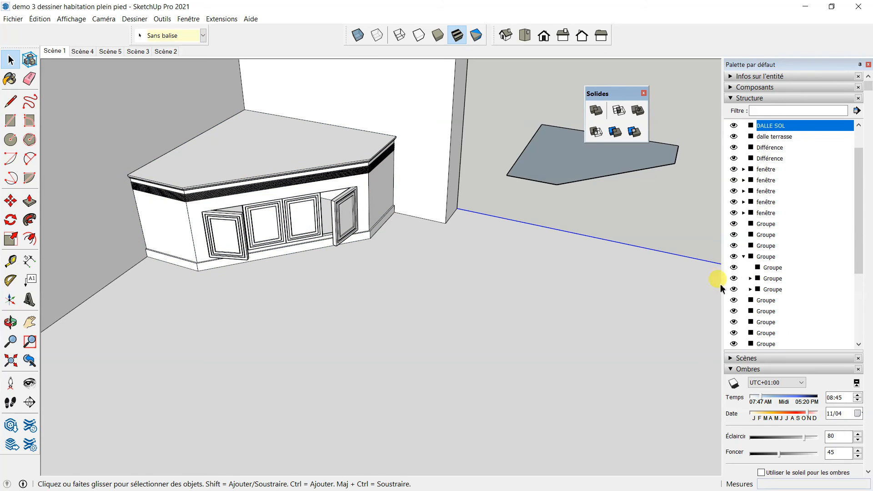
Select the MEUBLE counter group in the room corner and explode it.
scroll(357, 210, down, 8)
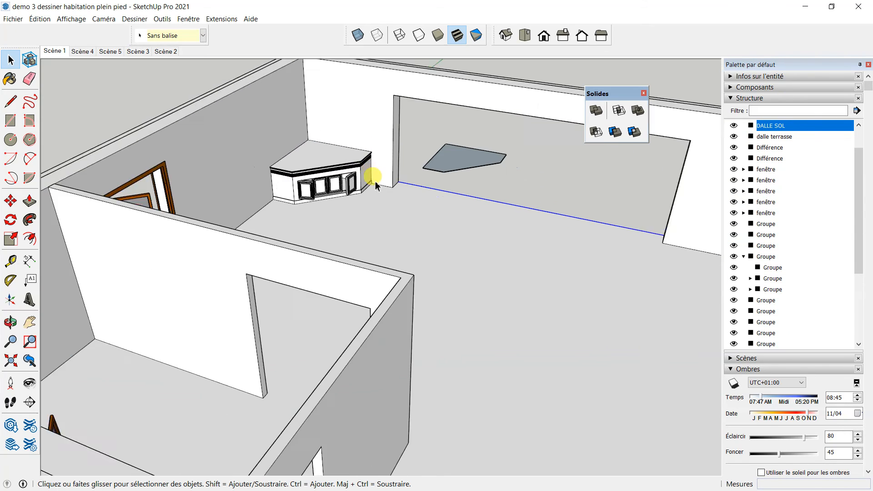
click(236, 115)
scroll(298, 159, up, 5)
click(402, 195)
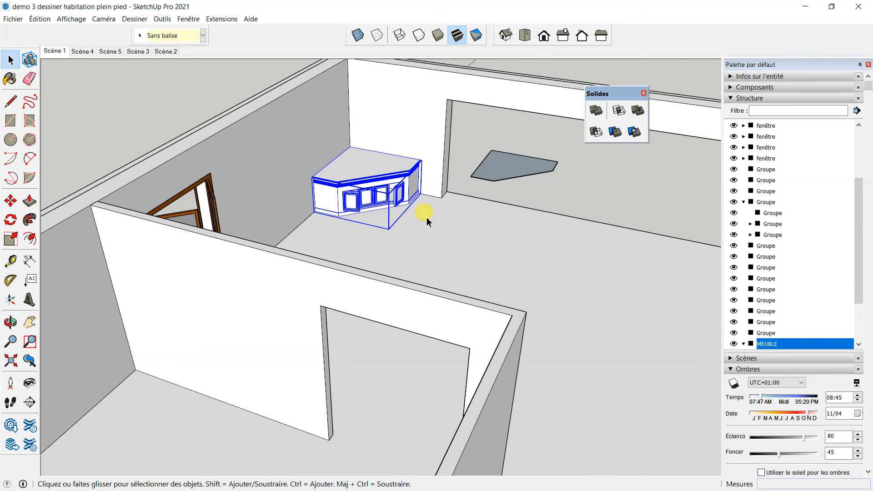
right_click(375, 178)
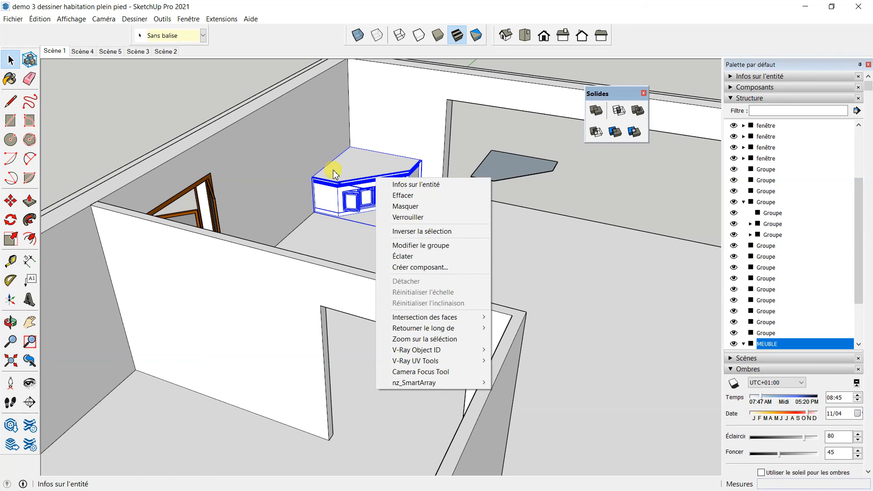
click(407, 258)
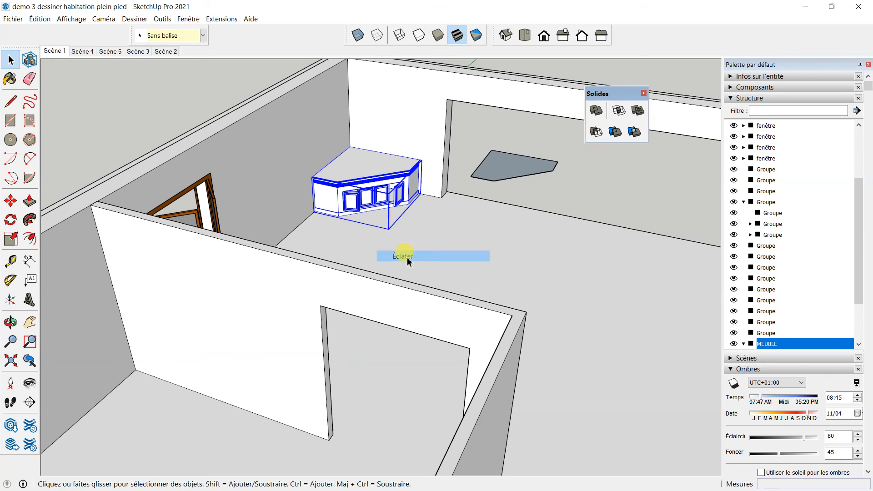
Turn the selected counter parts into a component named MEUBLE, replacing the selection.
right_click(387, 174)
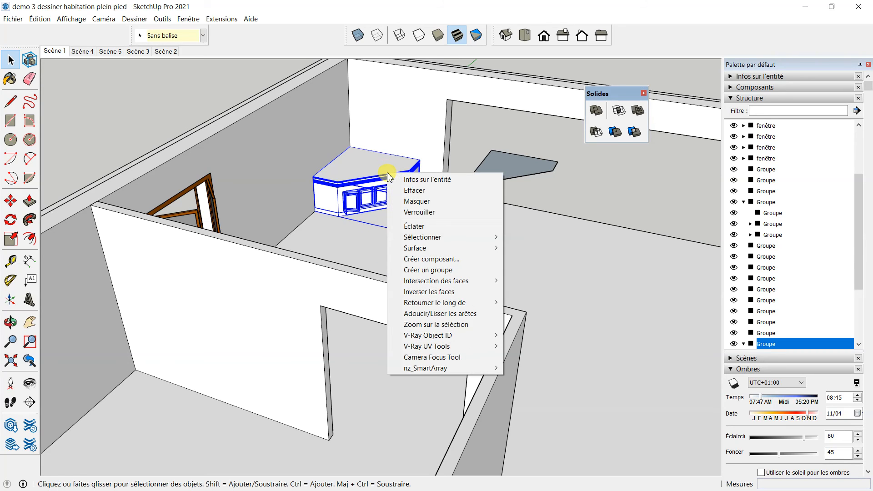
click(411, 259)
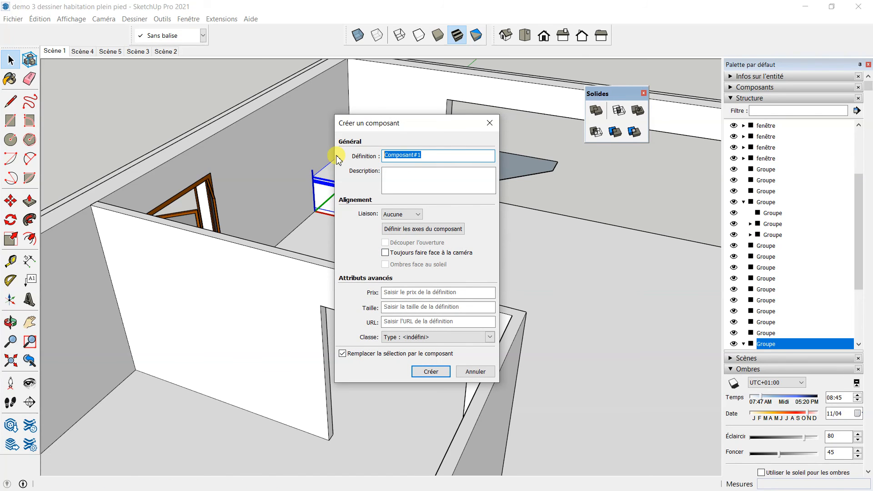
text(MEUBLE)
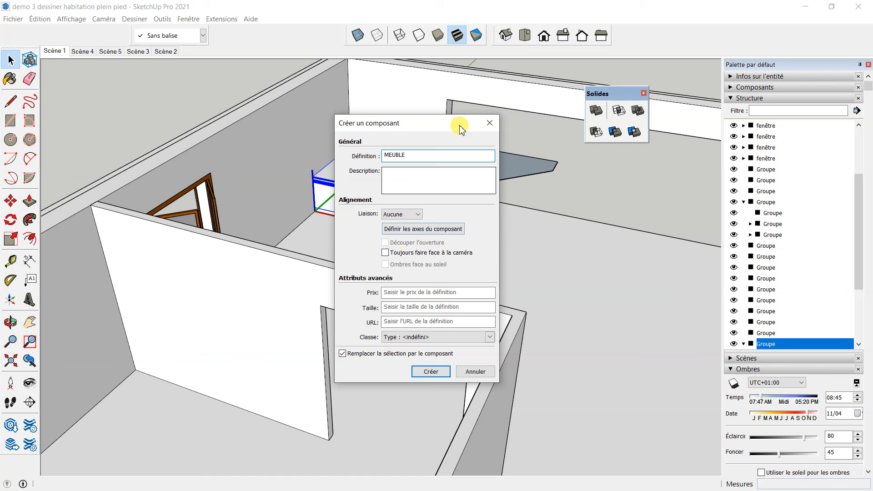
click(431, 372)
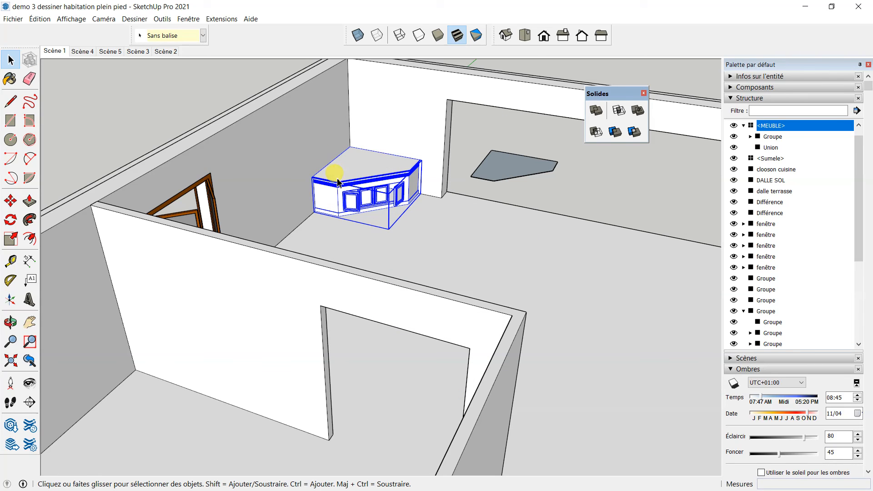
Start saving the MEUBLE component to file and create a BIBLIOTHEQUE folder inside the desktop's SketchUp training folder as its destination.
right_click(360, 174)
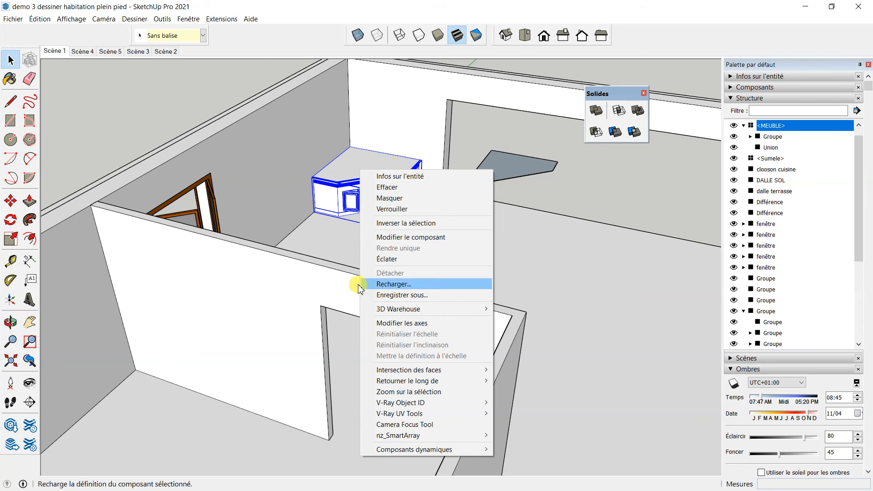
click(396, 297)
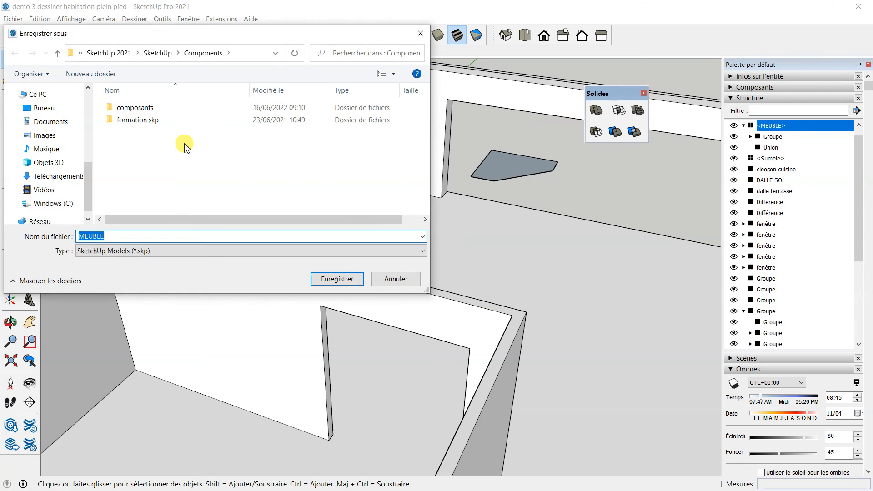
click(43, 108)
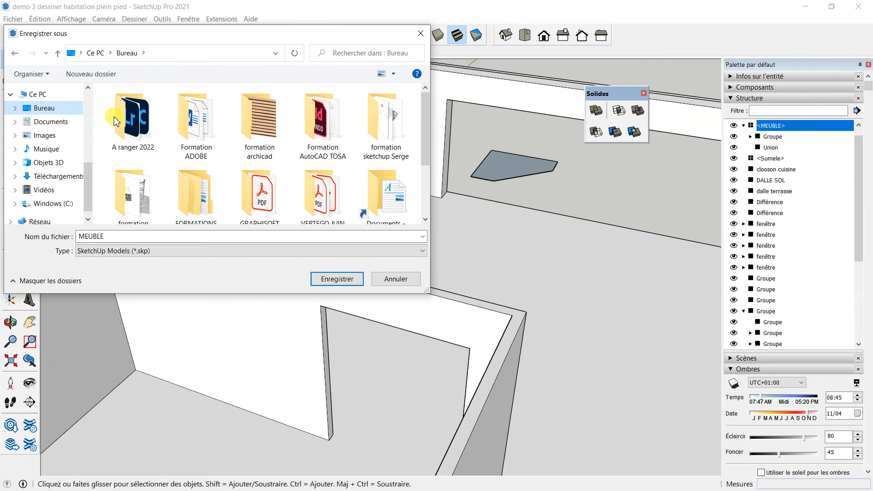
double_click(383, 131)
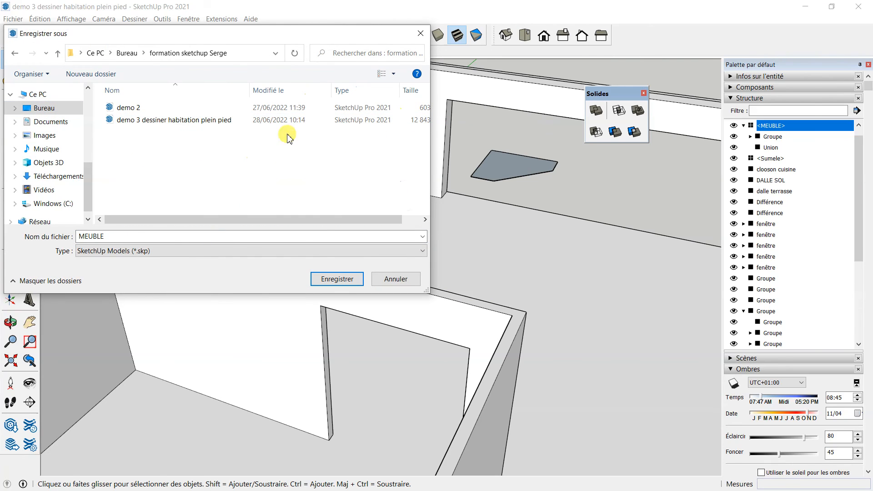
click(89, 74)
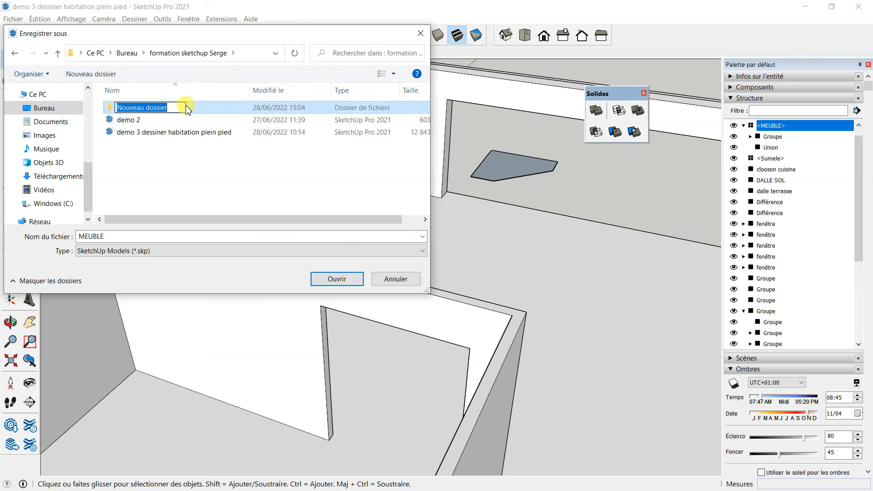
text(BIBLIOTHEQUE)
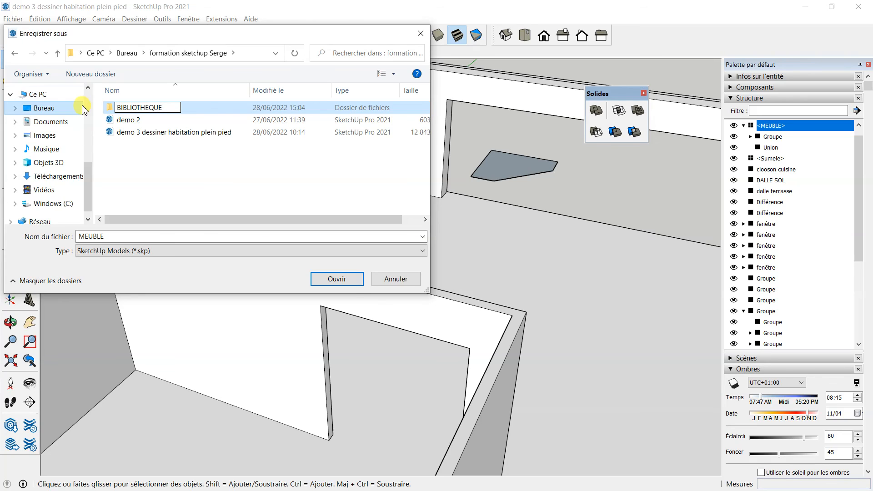
double_click(109, 109)
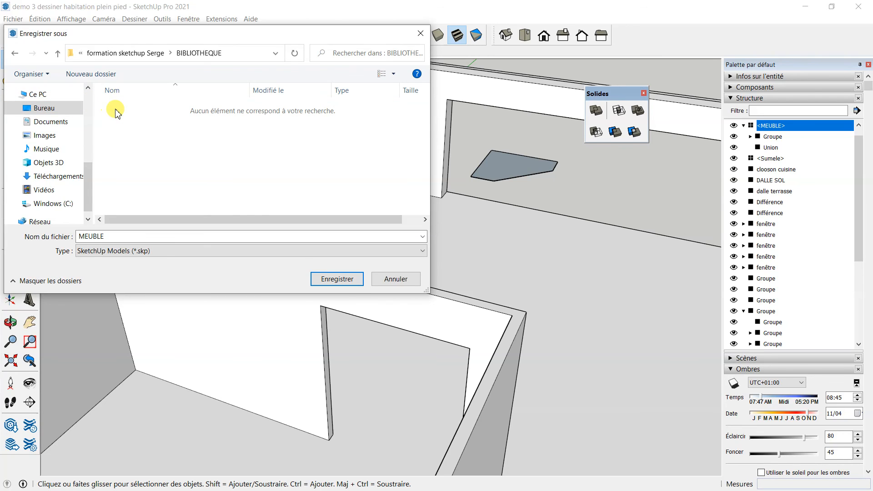
Save the component in the BIBLIOTHEQUE folder as MEUBLE in SketchUp Version 2017 (*.skp) format.
click(212, 250)
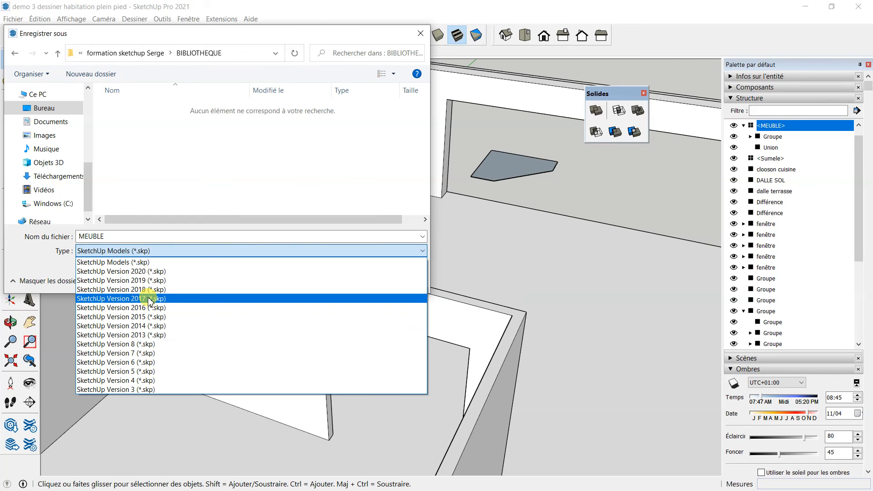
click(150, 298)
click(338, 278)
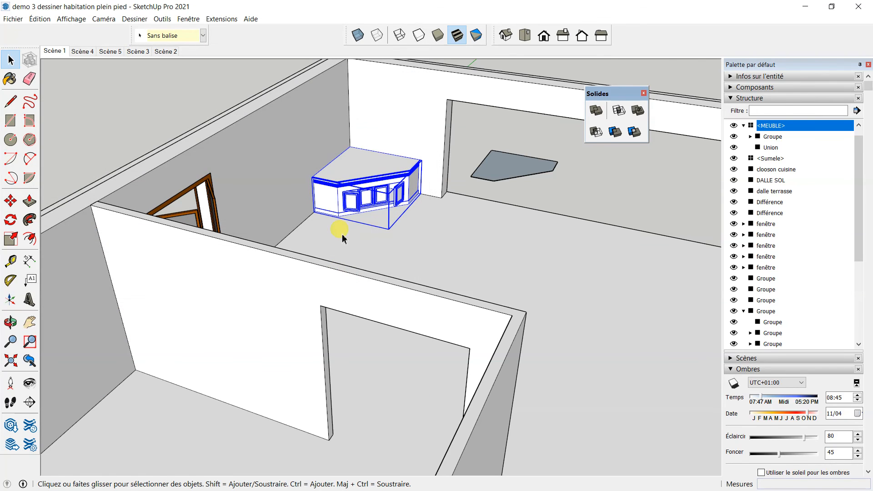
Deselect the counter and open the BIBLIOTHEQUE folder as a local collection in the component browser.
scroll(461, 182, down, 4)
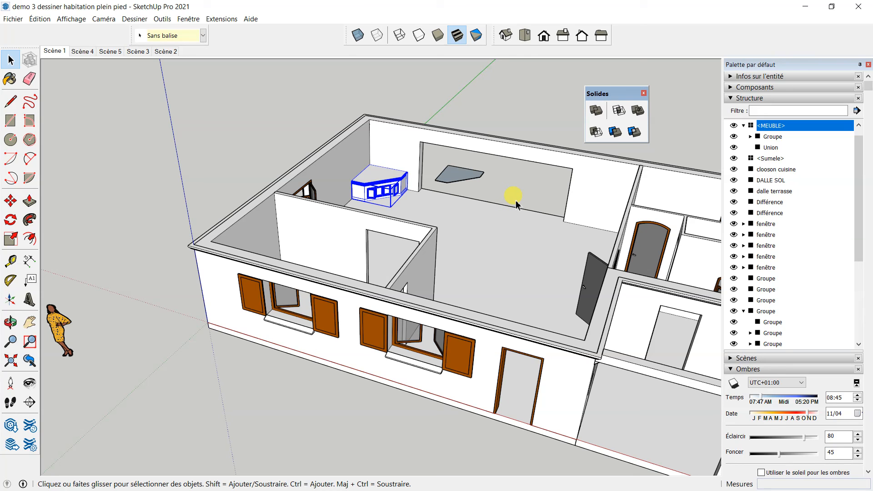
scroll(278, 189, down, 5)
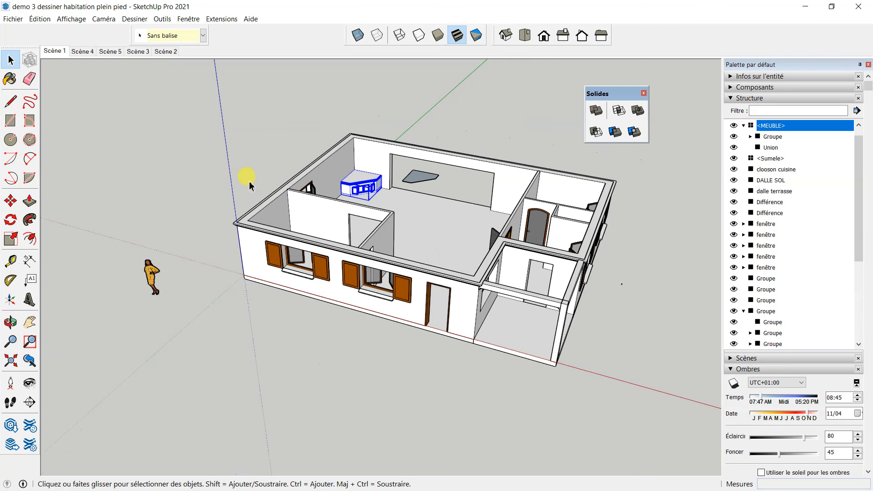
click(323, 294)
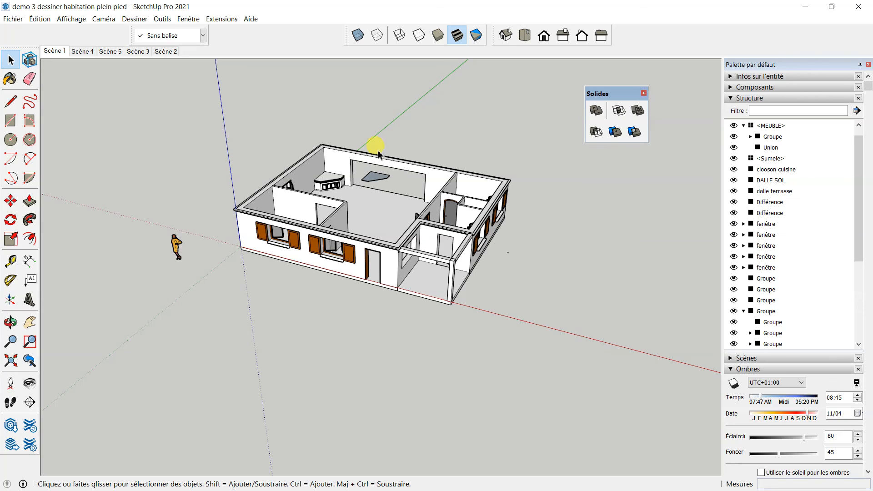
click(731, 98)
click(730, 87)
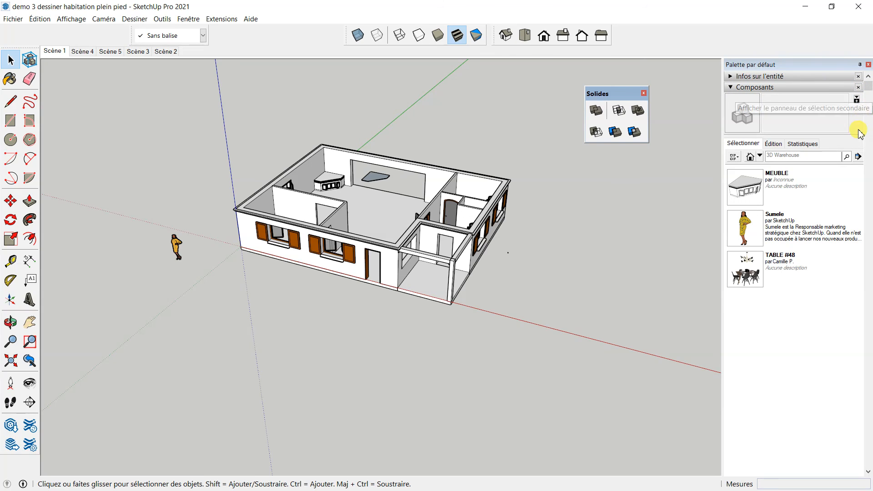
click(858, 158)
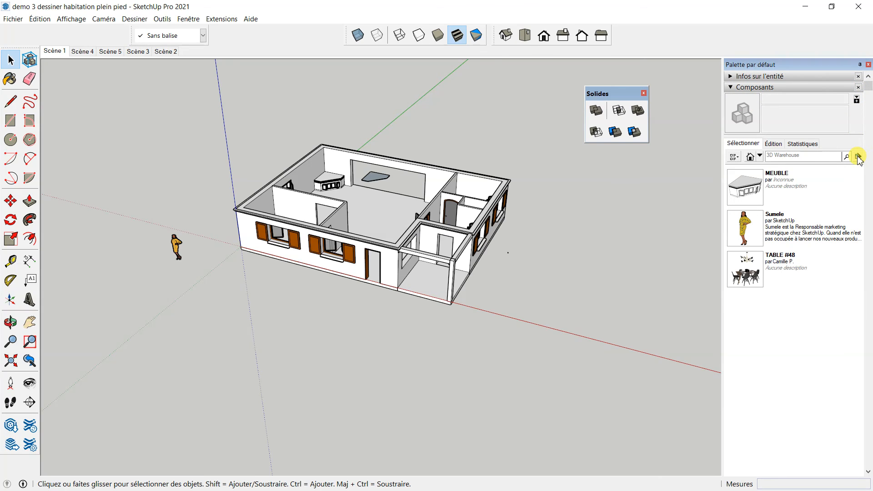
click(802, 158)
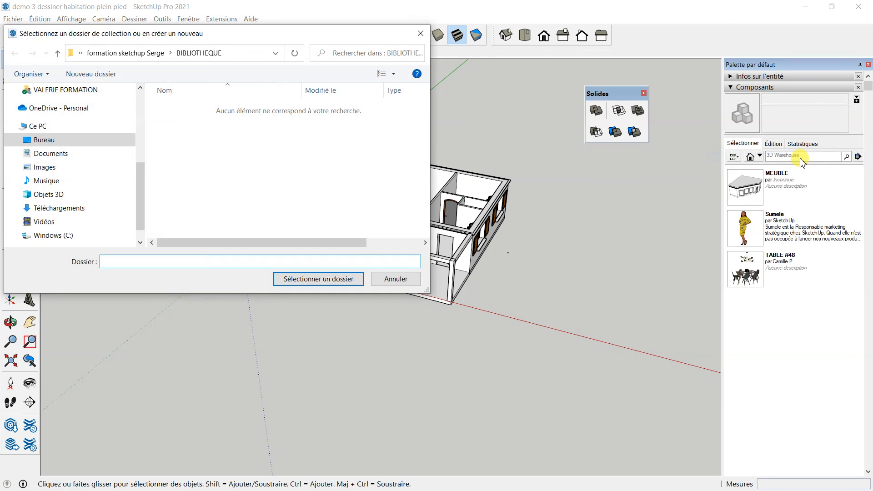
click(204, 55)
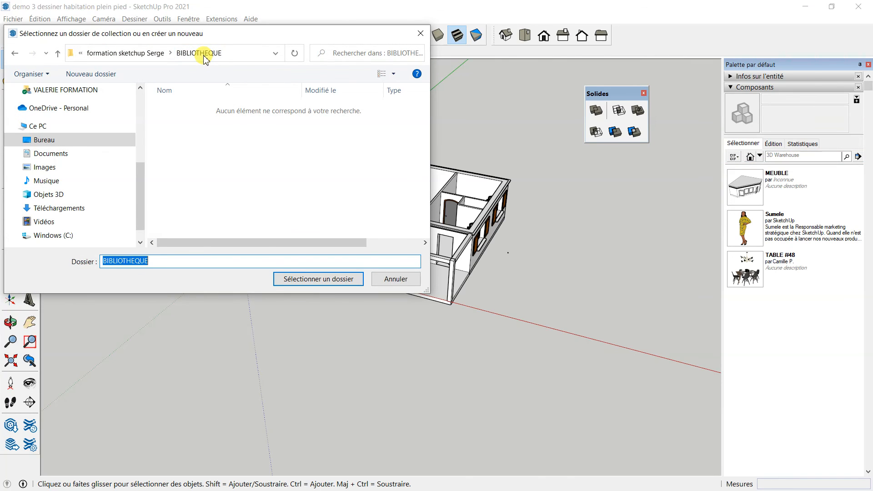
click(330, 279)
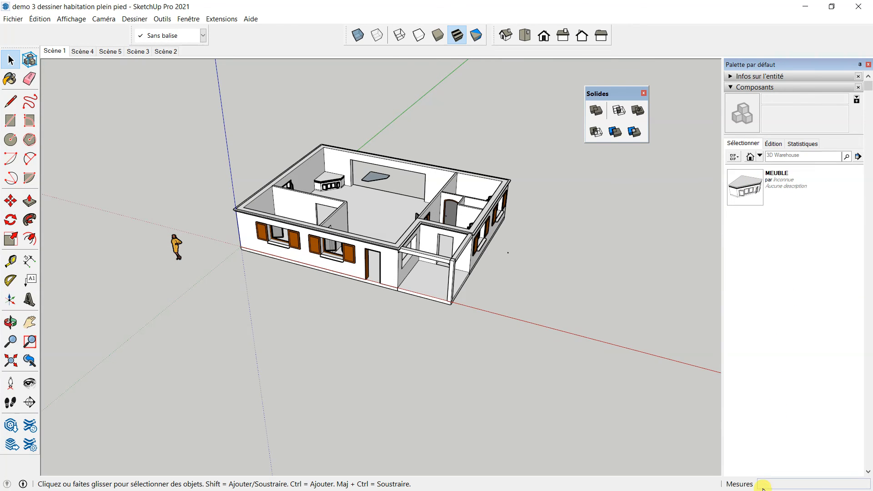
Place two copies of the MEUBLE component from the library on the ground in front of the house.
click(743, 185)
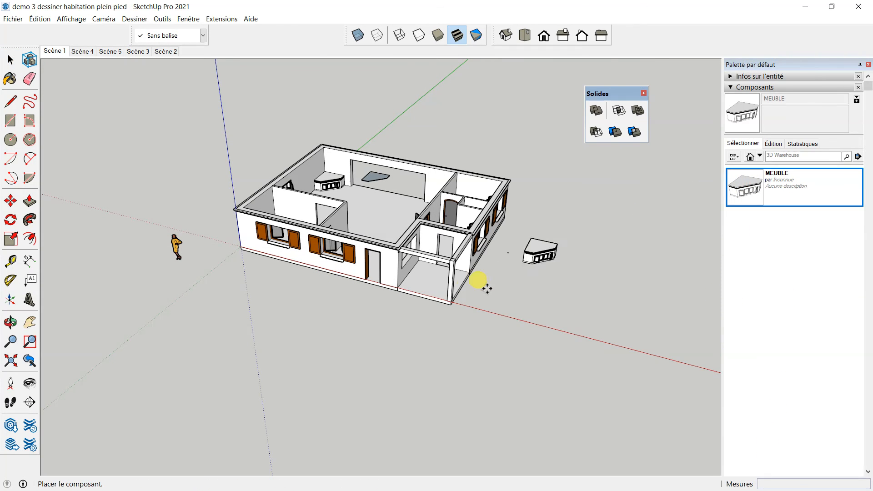
click(321, 354)
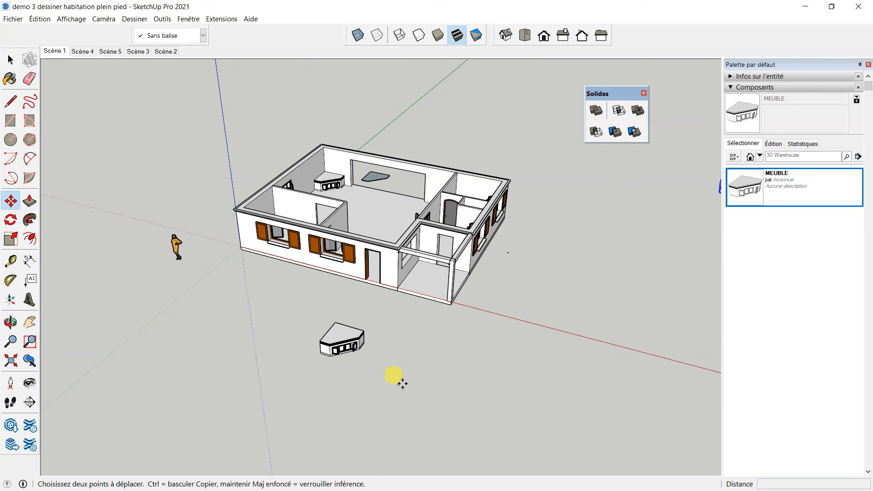
click(743, 186)
click(468, 381)
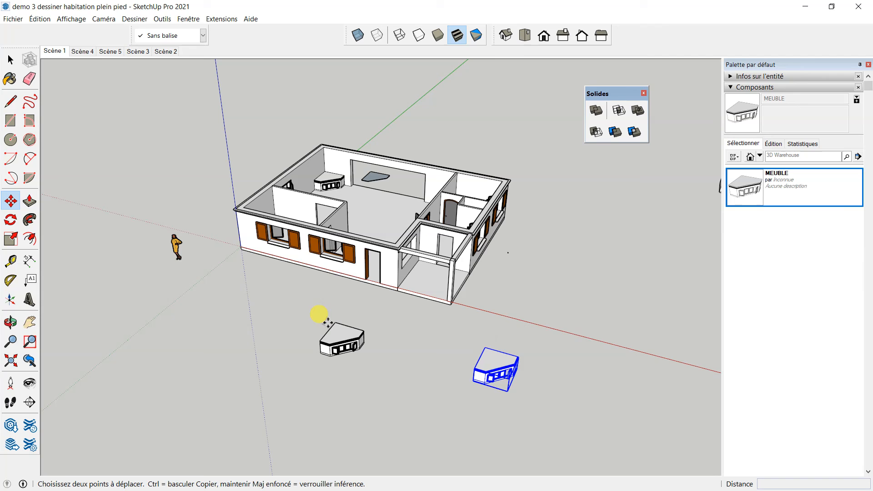
Examine the counter in the room corner up close, including its doors, worktop moulding and grooved band, from several angles.
scroll(496, 369, up, 2)
scroll(454, 347, down, 3)
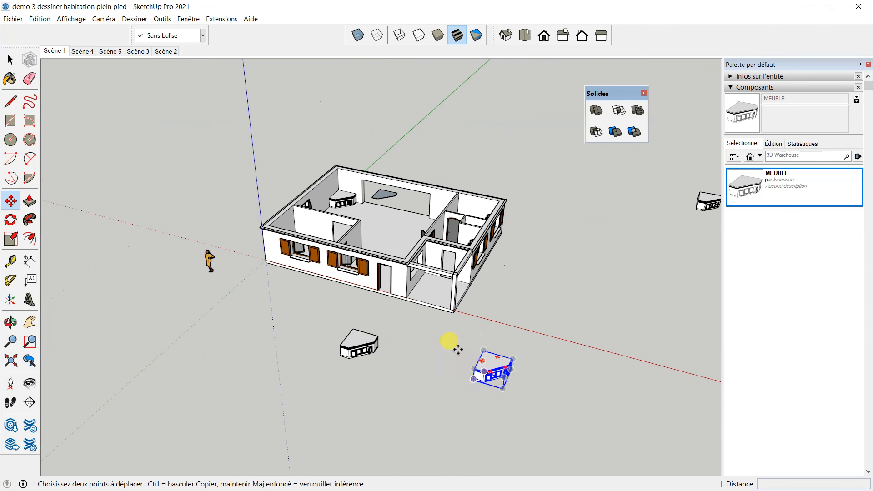
scroll(332, 172, up, 5)
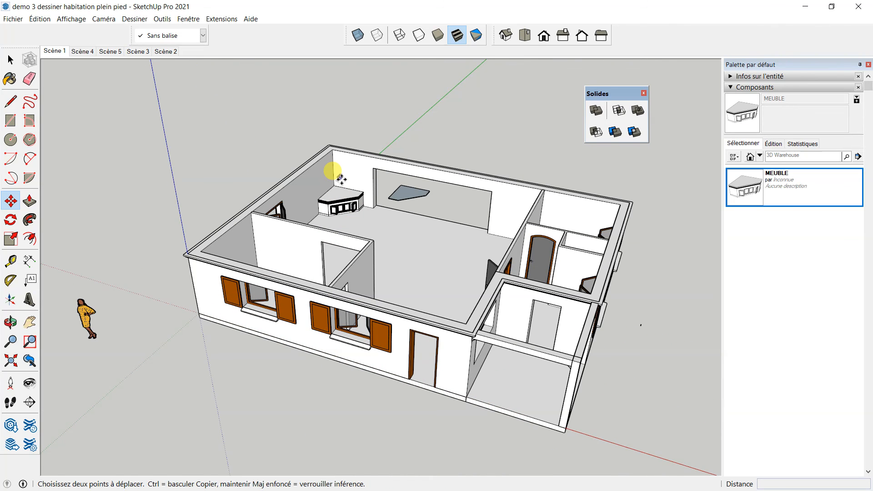
scroll(342, 182, up, 6)
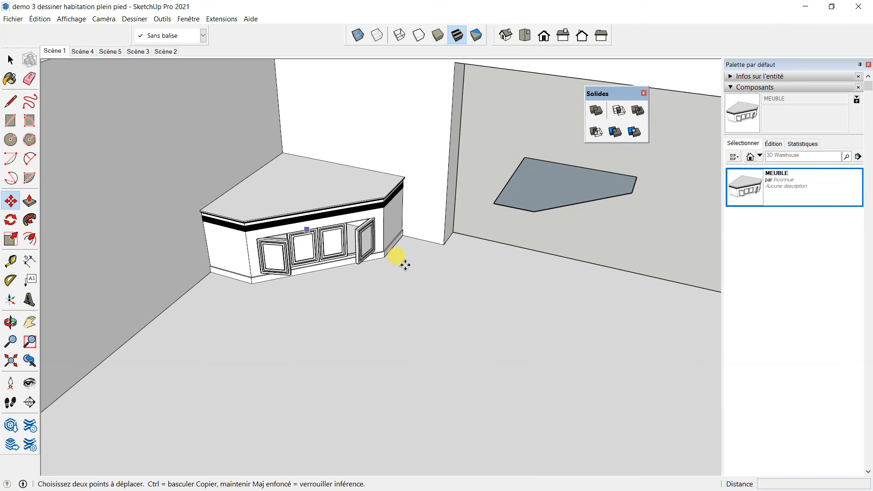
scroll(405, 265, down, 4)
key(o)
drag(371, 211, 320, 229)
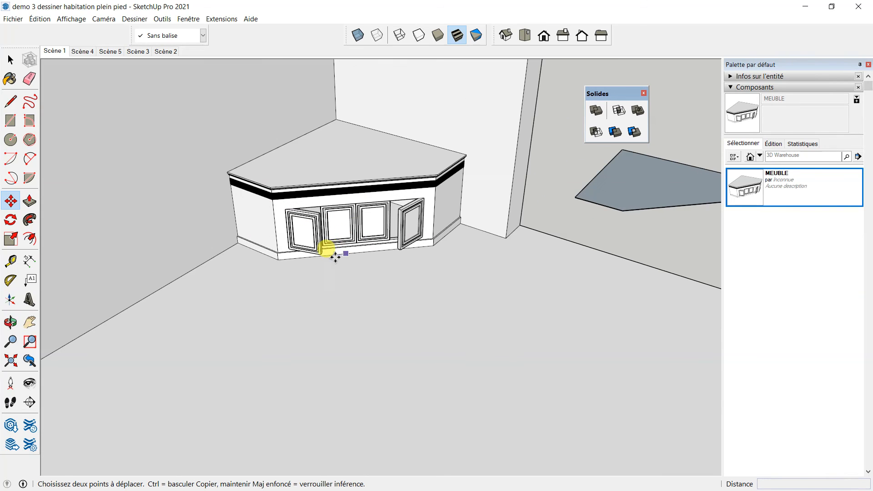
scroll(340, 241, up, 2)
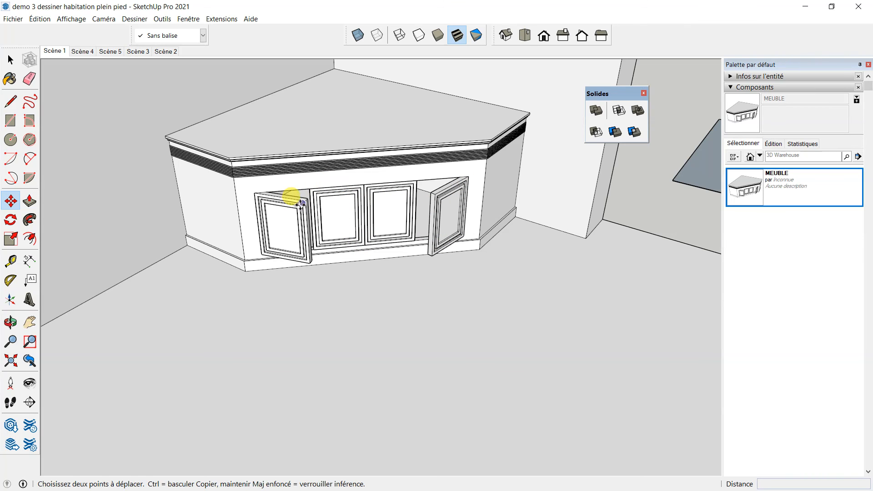
middle_drag(339, 191, 273, 173)
scroll(211, 170, up, 2)
scroll(210, 171, up, 1)
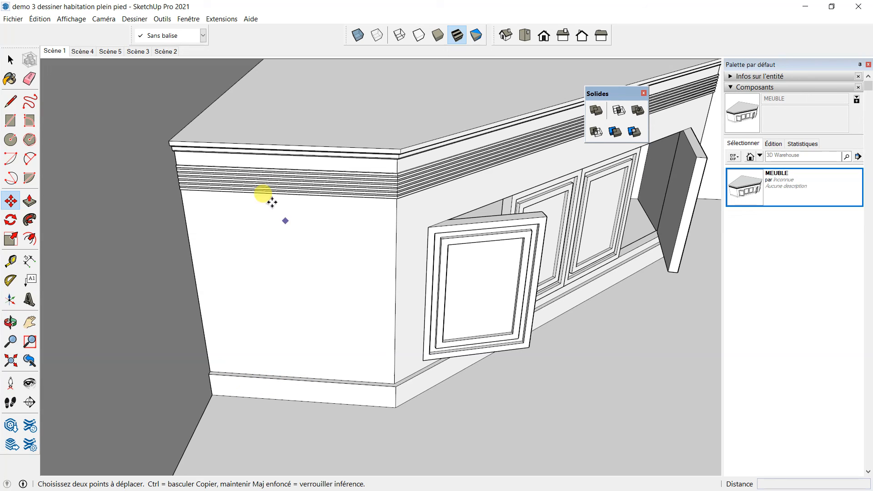
middle_drag(245, 167, 233, 58)
scroll(464, 146, up, 3)
scroll(351, 132, up, 2)
scroll(351, 132, up, 2)
middle_drag(351, 136, 167, 98)
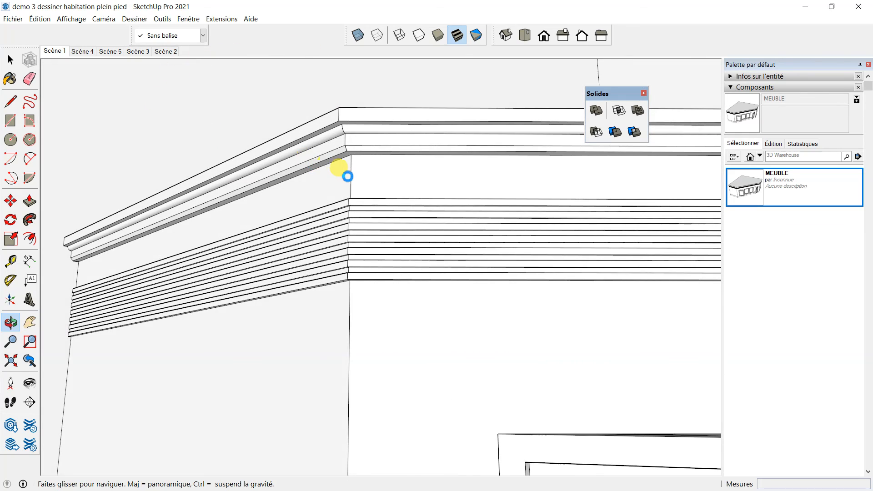
scroll(365, 172, down, 6)
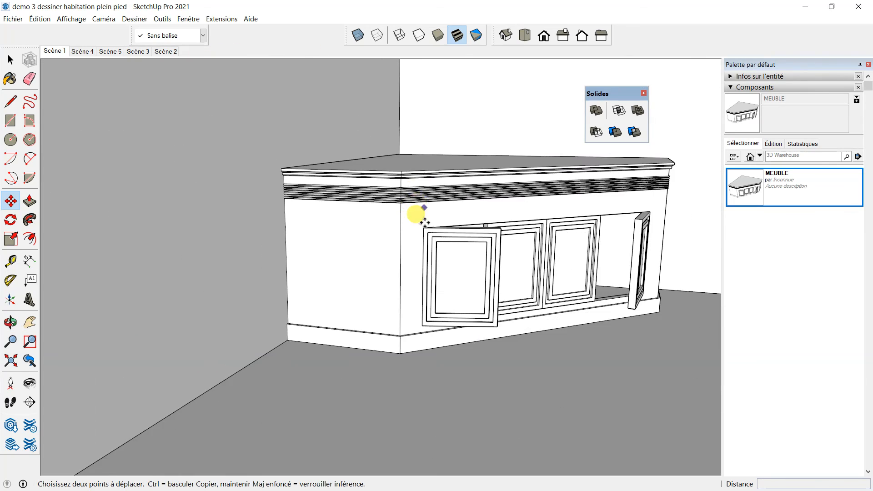
middle_drag(415, 215, 482, 365)
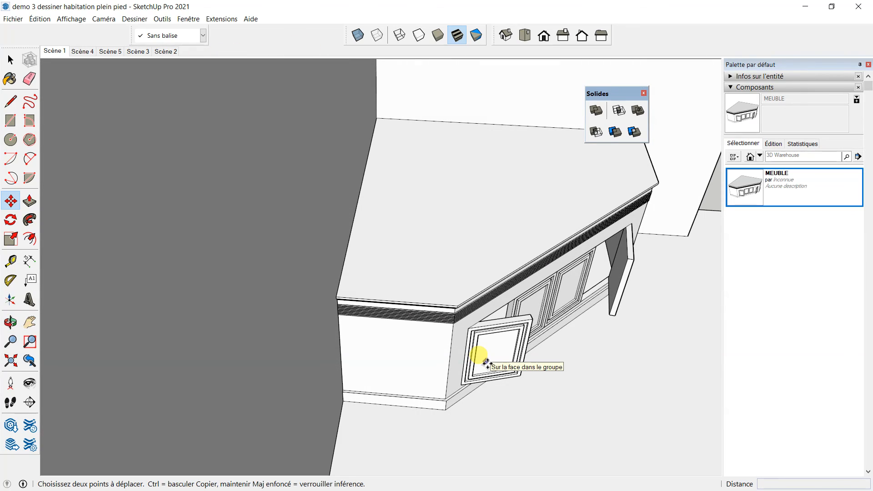